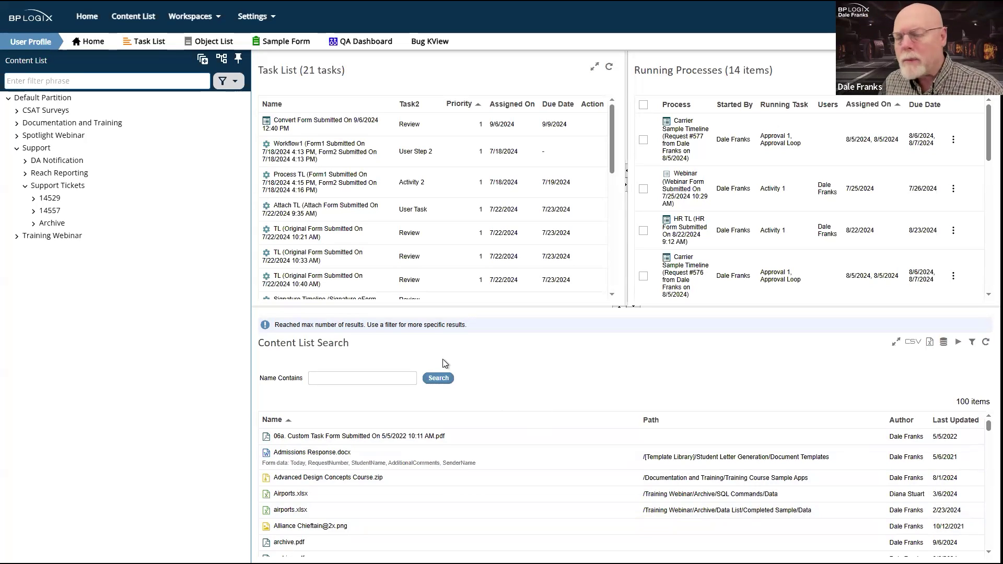
Step: Choose Admin Profile from the Workspaces menu to reach the Process Director Administration page
{"action": "left_click", "coordinate": [197, 24]}
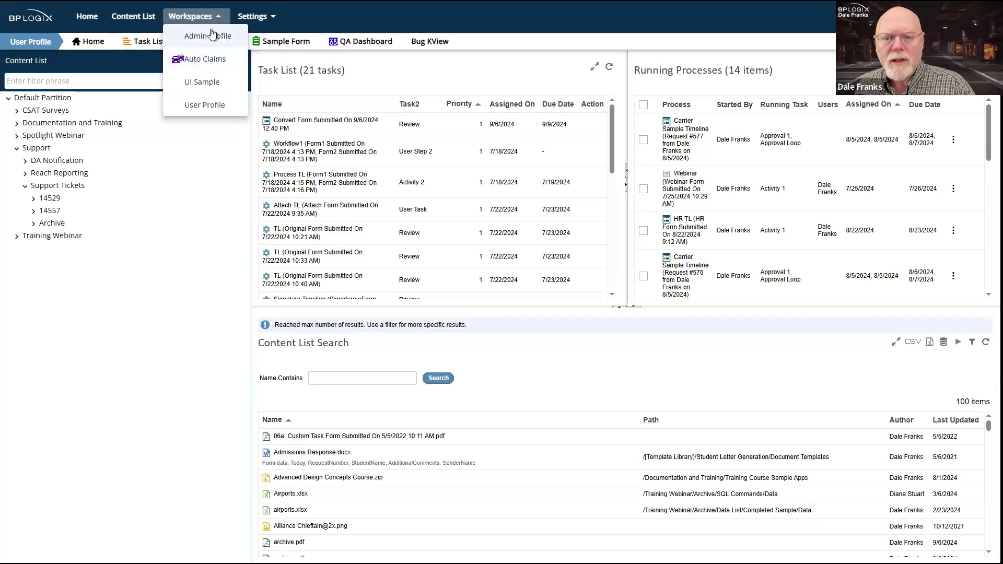
{"action": "left_click", "coordinate": [215, 39]}
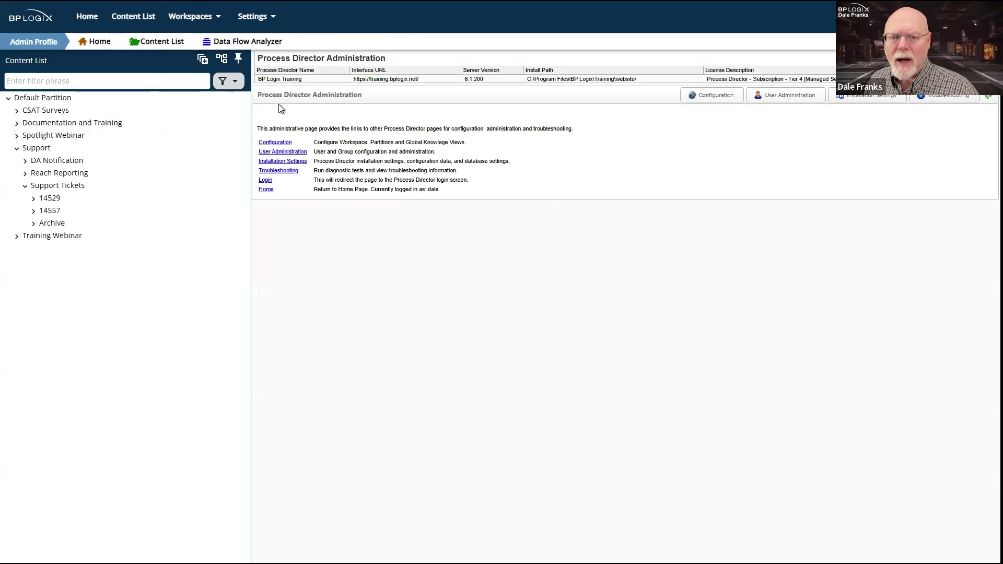
Step: Switch back to the User Profile workspace, then open a new browser tab
{"action": "left_click", "coordinate": [206, 15]}
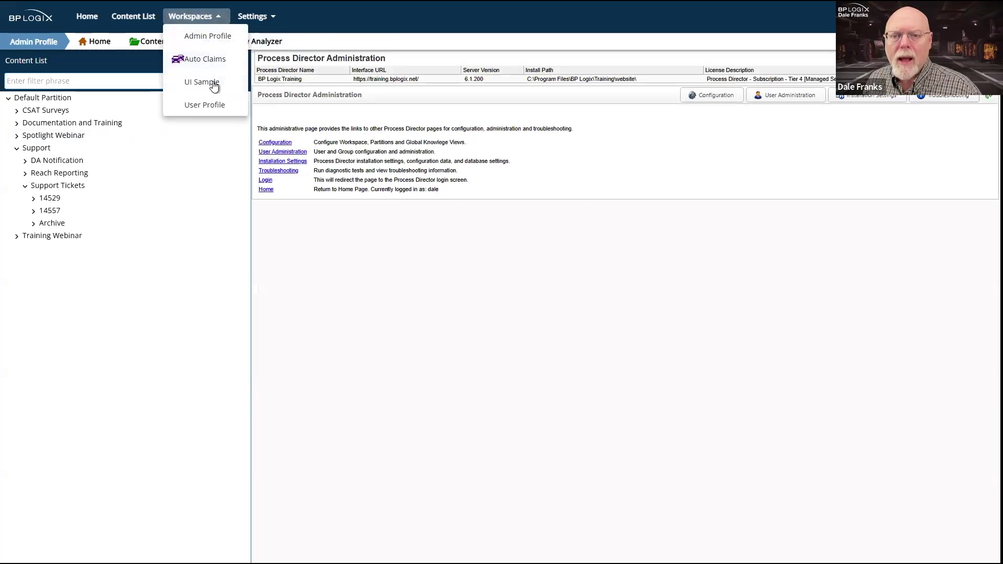
{"action": "left_click", "coordinate": [215, 107]}
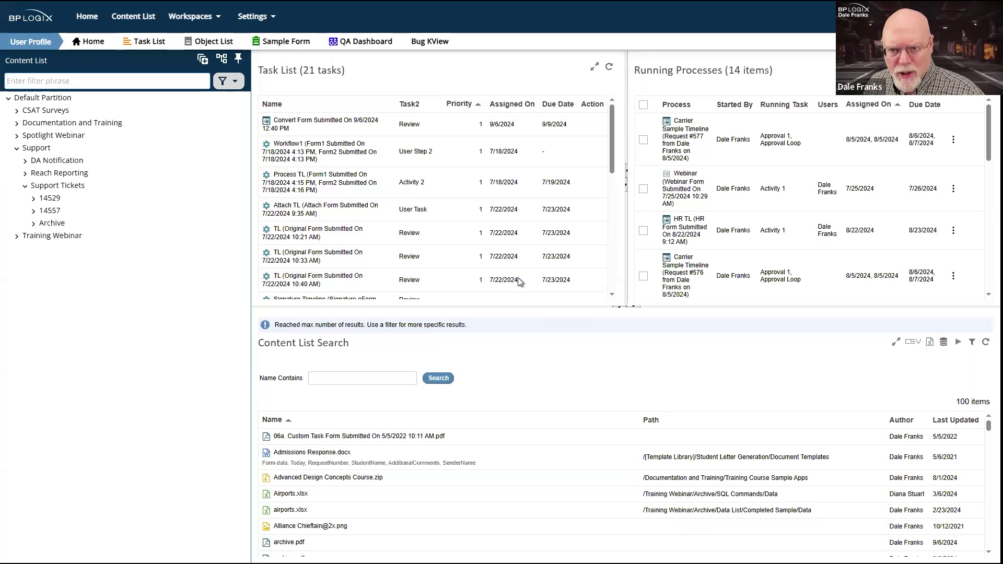
{"action": "left_click", "coordinate": [215, 14]}
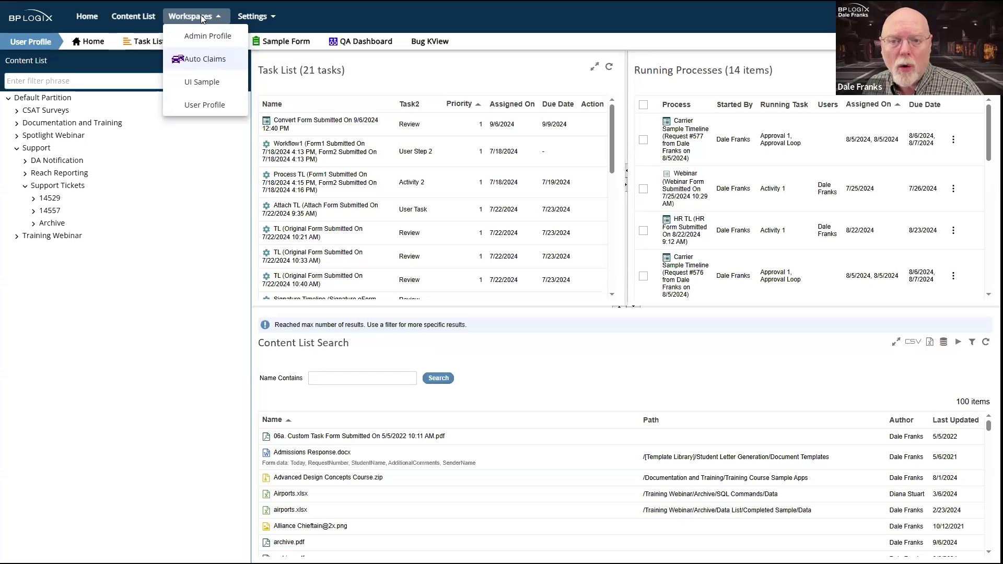
{"action": "key", "text": "ctrl+t"}
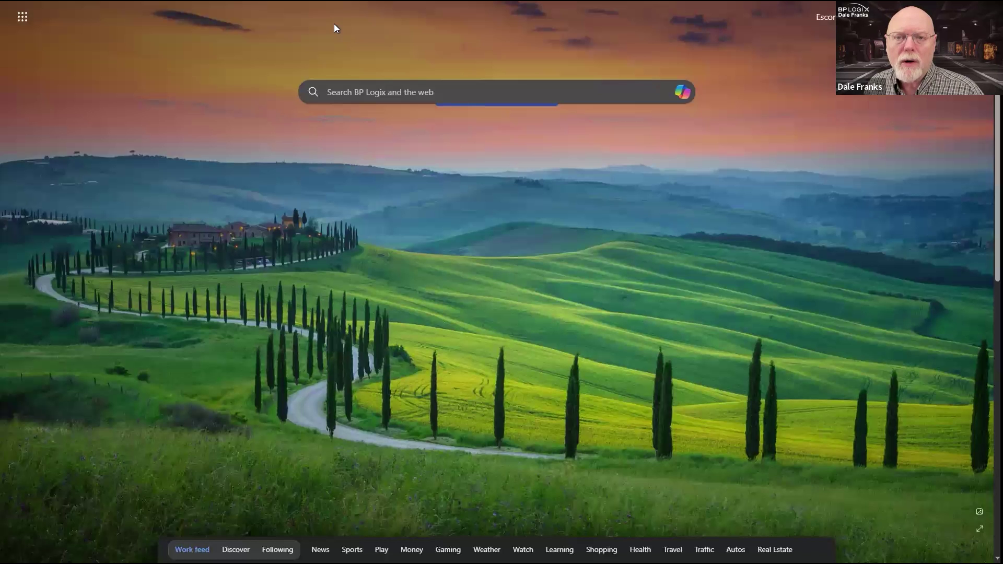
Step: Load the BP Logix Legacy site from the saved-sites bookmarks folder
{"action": "left_click", "coordinate": [107, 1]}
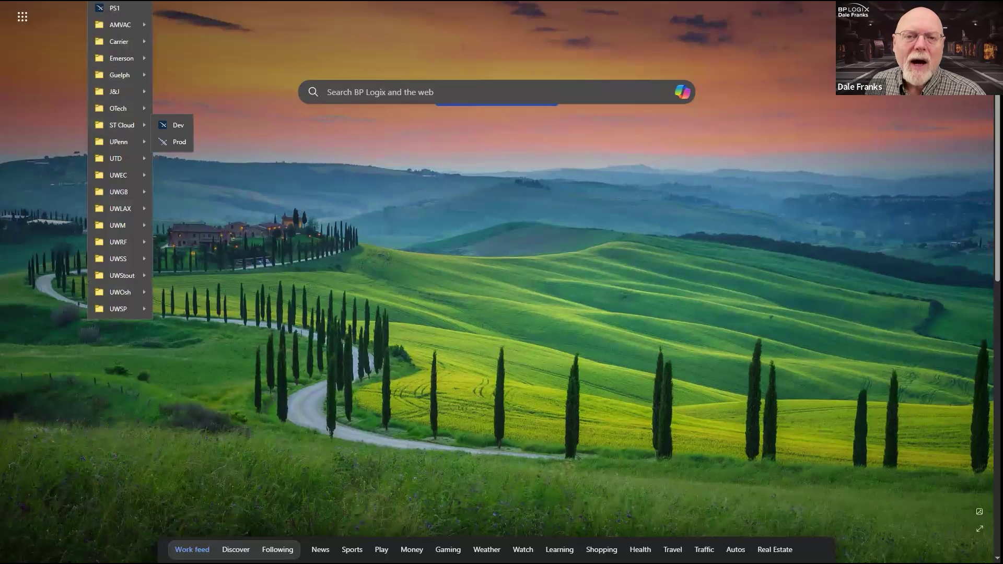
{"action": "left_click", "coordinate": [76, 3]}
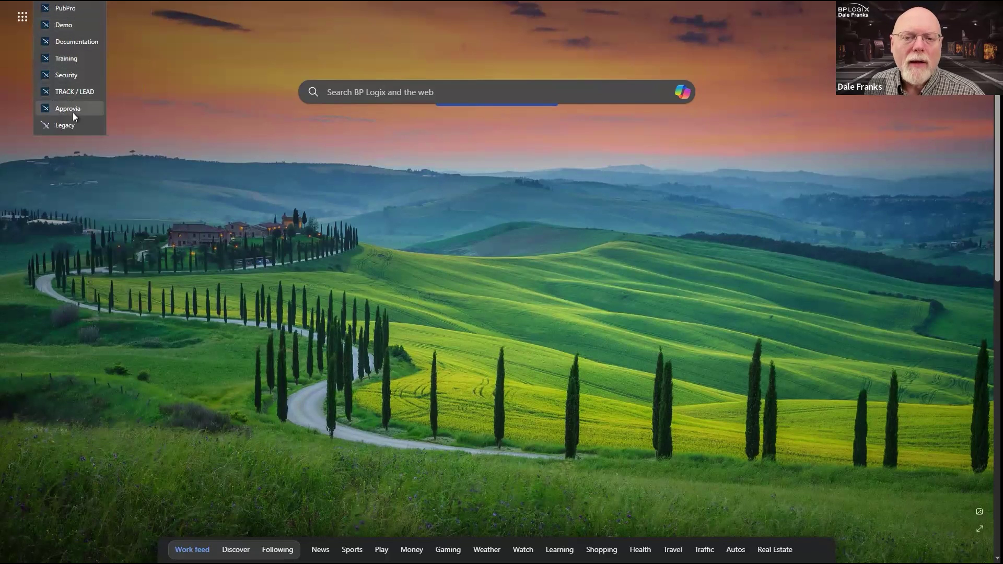
{"action": "left_click", "coordinate": [76, 126]}
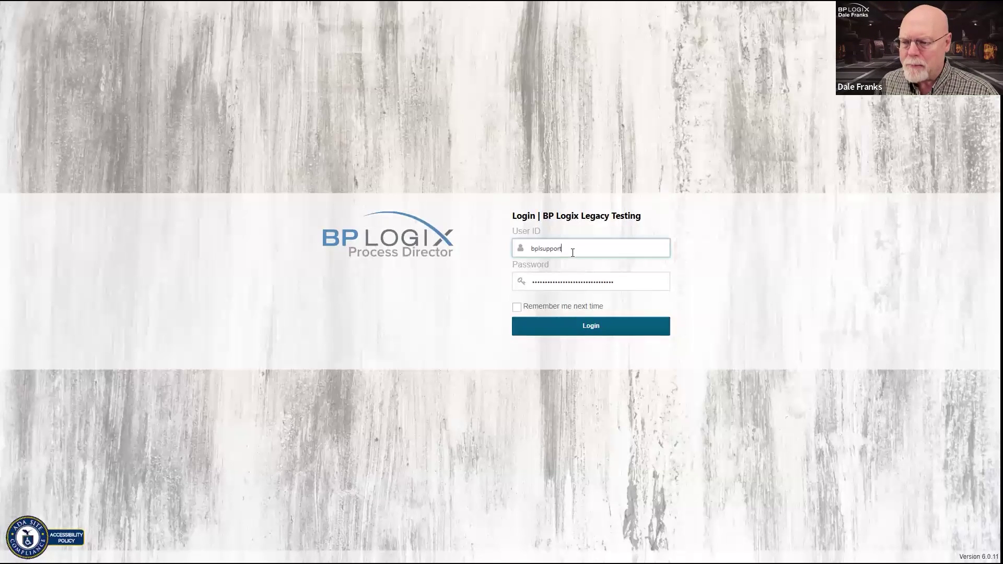
Step: Sign in to BP Logix Legacy Testing using a saved account's credentials
{"action": "left_click", "coordinate": [573, 253]}
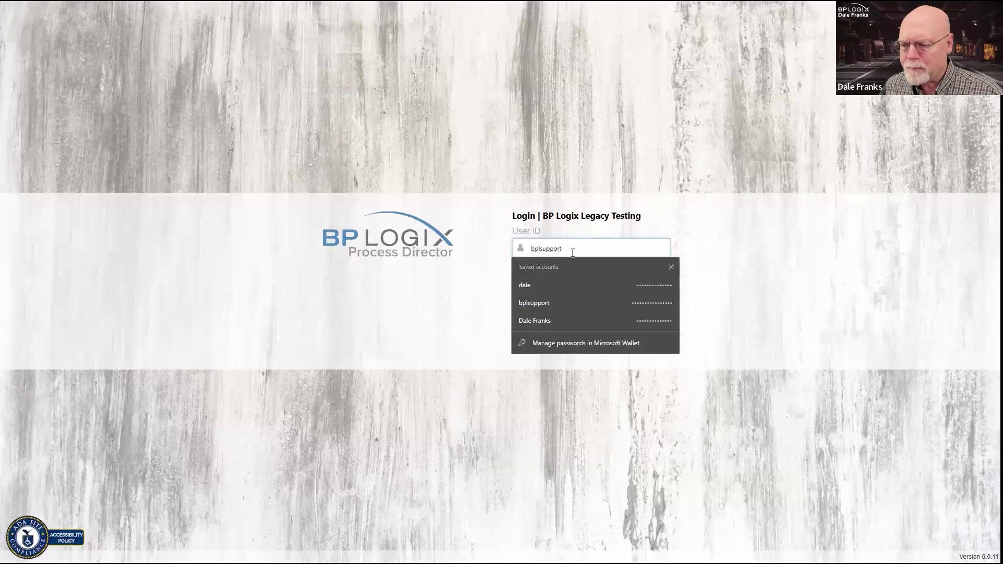
{"action": "left_click", "coordinate": [562, 286]}
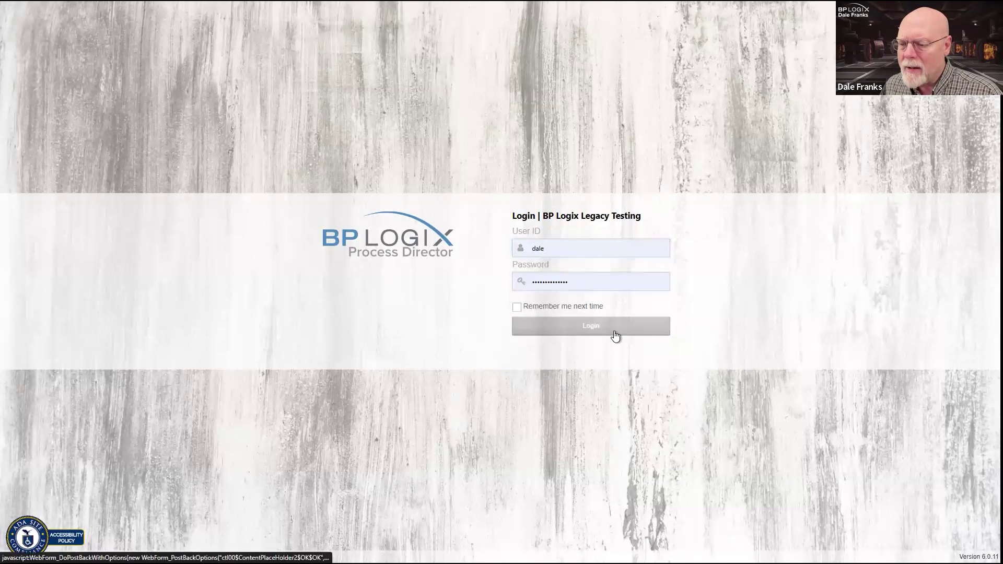
{"action": "left_click", "coordinate": [615, 336]}
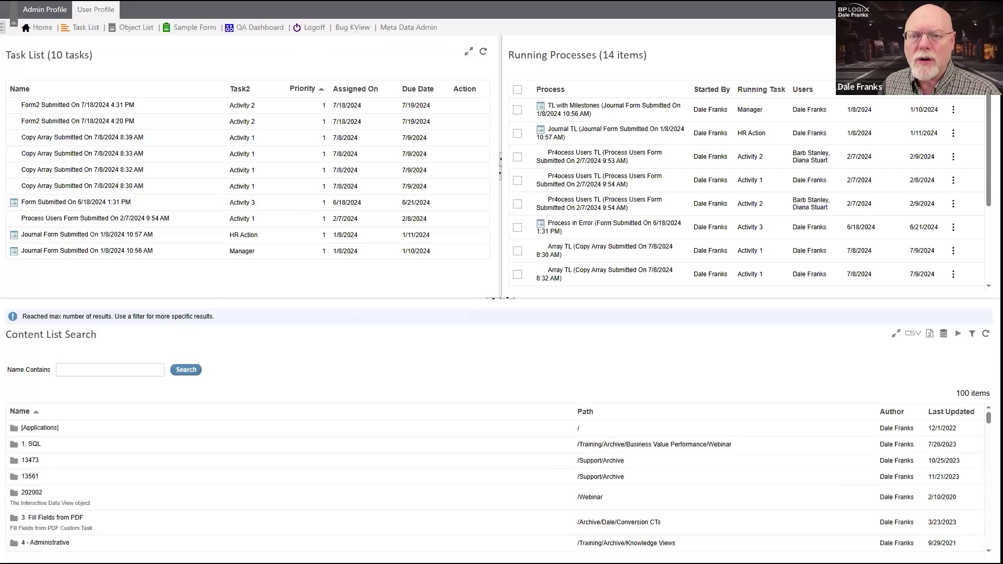
Step: Open the BP Logix Documentation site from the bookmarks in a new tab
{"action": "key", "text": "ctrl+t"}
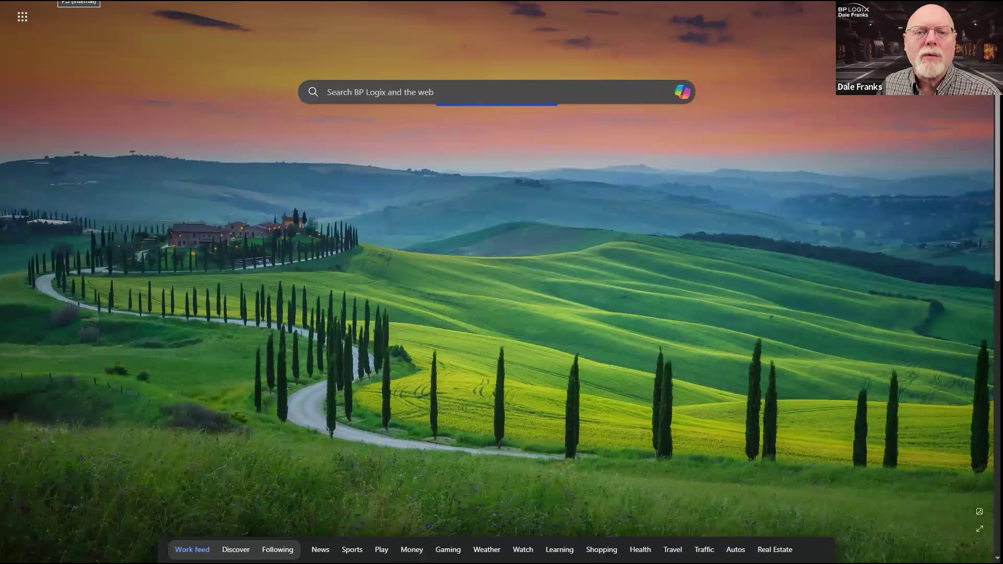
{"action": "left_click", "coordinate": [58, 1]}
{"action": "left_click", "coordinate": [80, 48]}
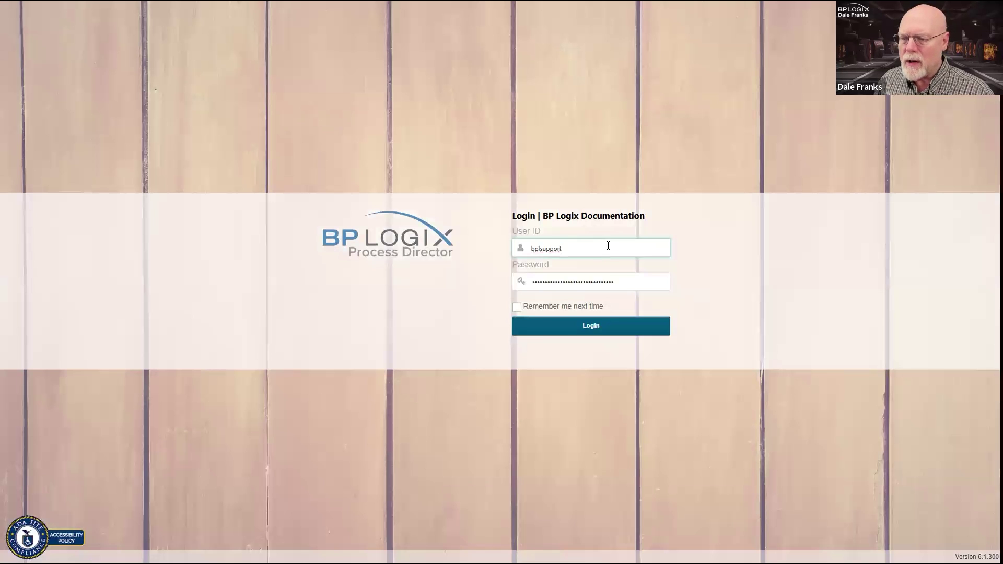
Step: Sign in with a saved account and submit the multi-factor verification code
{"action": "left_click", "coordinate": [608, 246]}
{"action": "left_click", "coordinate": [610, 291]}
{"action": "left_click", "coordinate": [625, 332]}
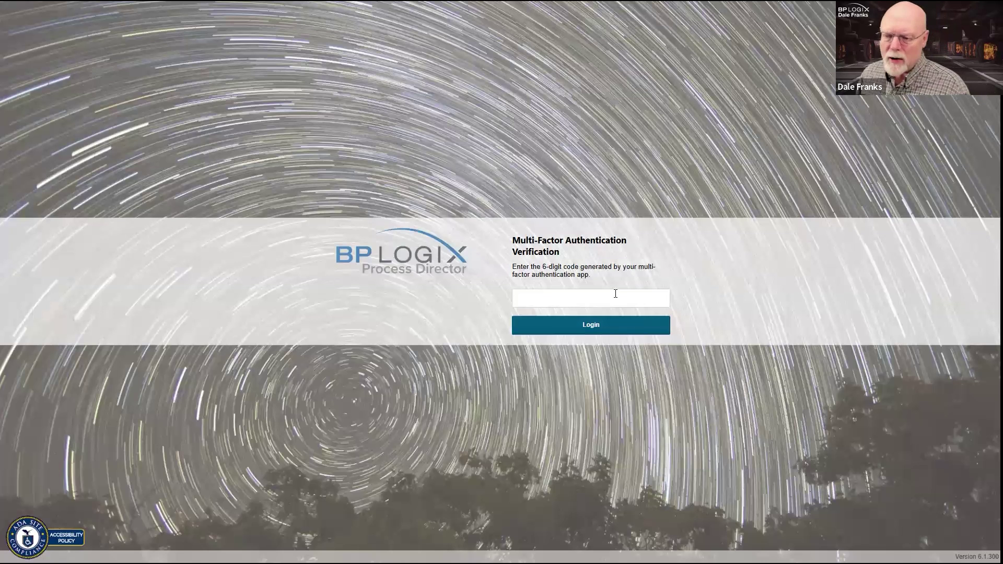
{"action": "left_click", "coordinate": [615, 294]}
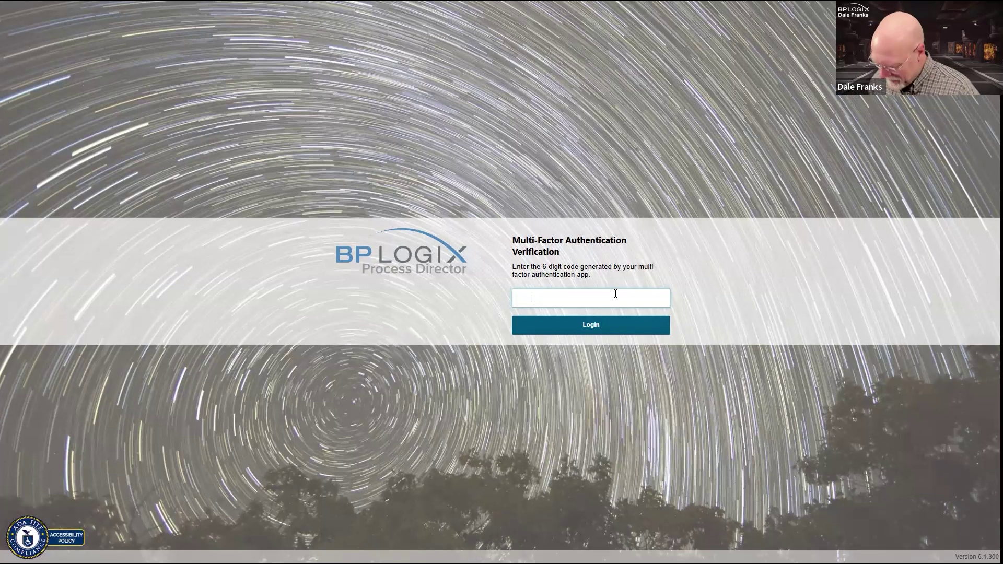
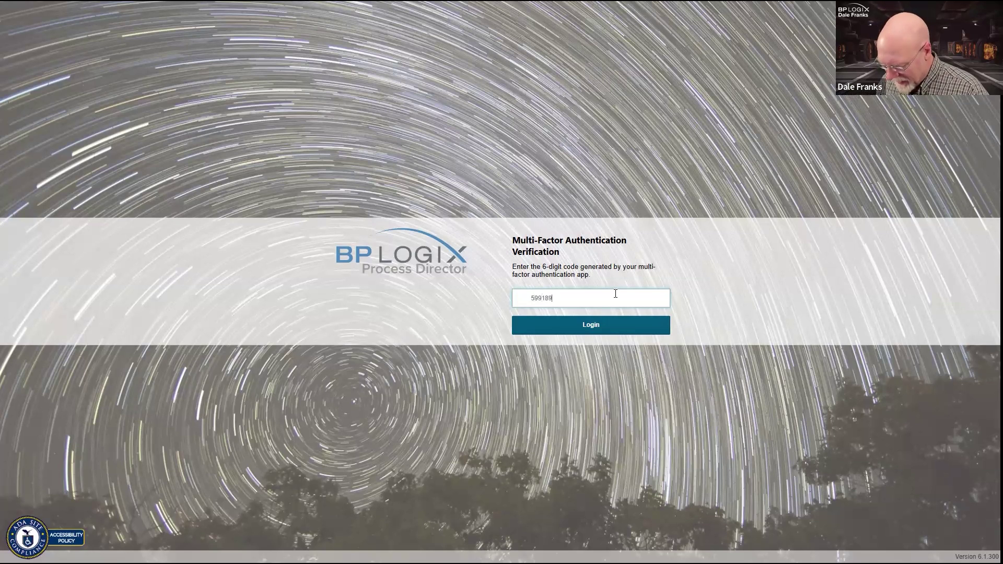
{"action": "left_click", "coordinate": [620, 326]}
Step: Confirm the Documentation sign-in, then switch via Admin Profile to the User Profile workspace
{"action": "left_click", "coordinate": [664, 328]}
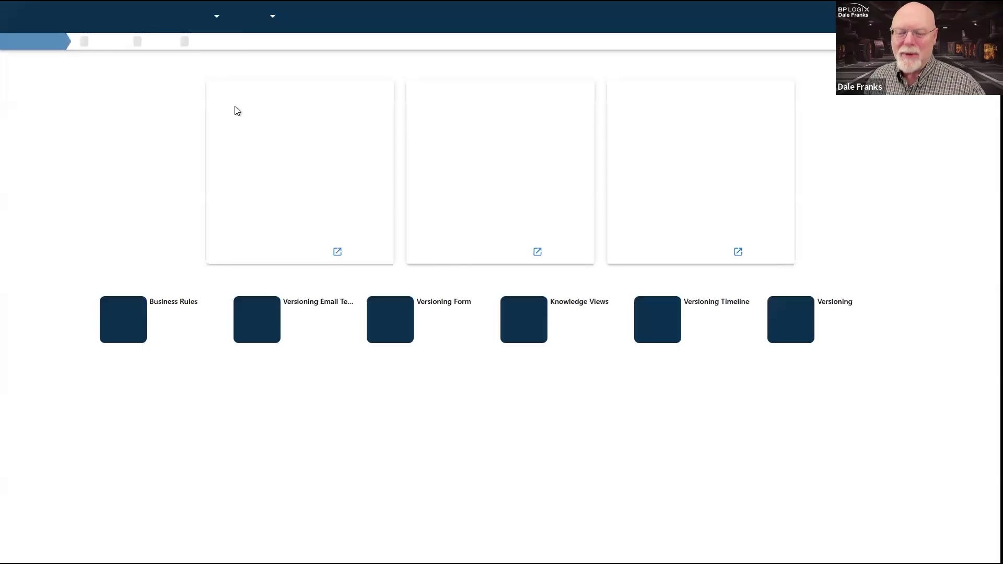
{"action": "left_click", "coordinate": [202, 17]}
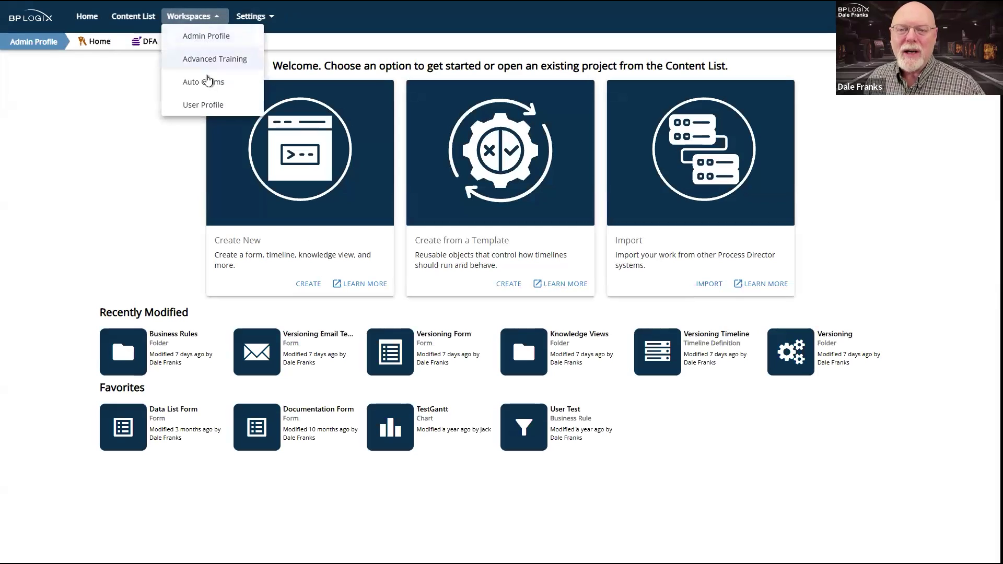
{"action": "left_click", "coordinate": [222, 36]}
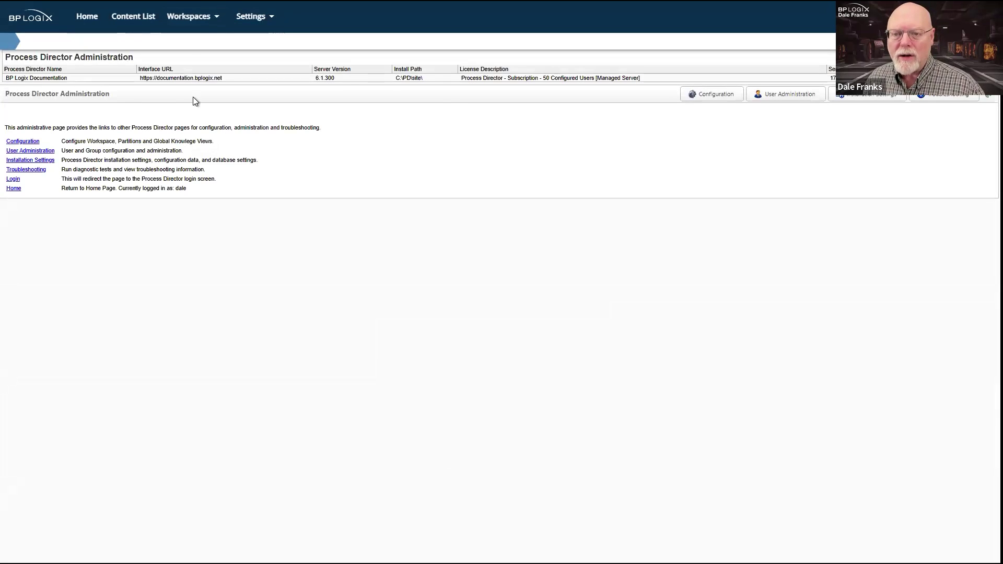
{"action": "left_click", "coordinate": [201, 18]}
{"action": "left_click", "coordinate": [208, 105]}
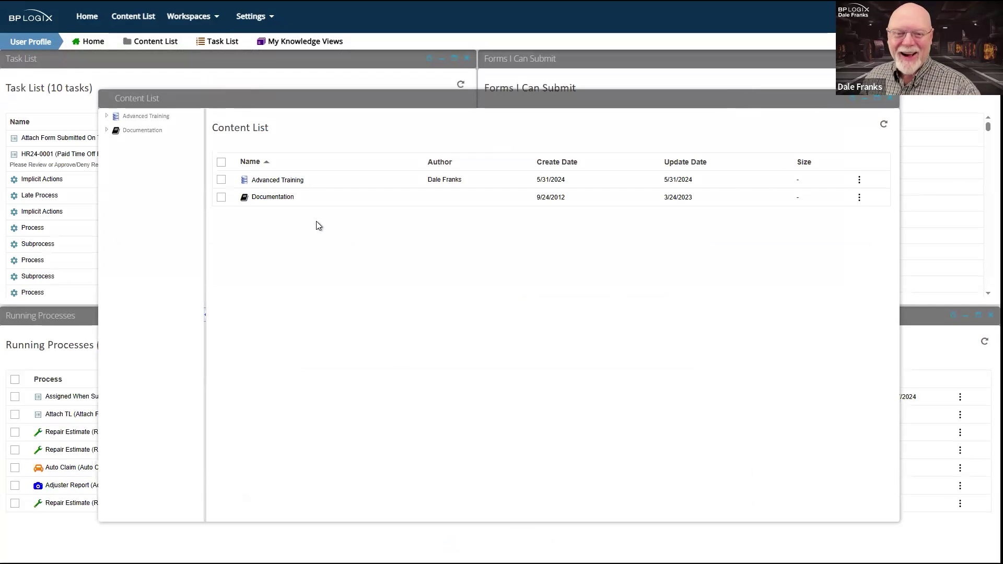
Step: In Settings > Configuration, uncheck 'Use desktop interface for Workspace' for User Profile and save
{"action": "left_click", "coordinate": [890, 99]}
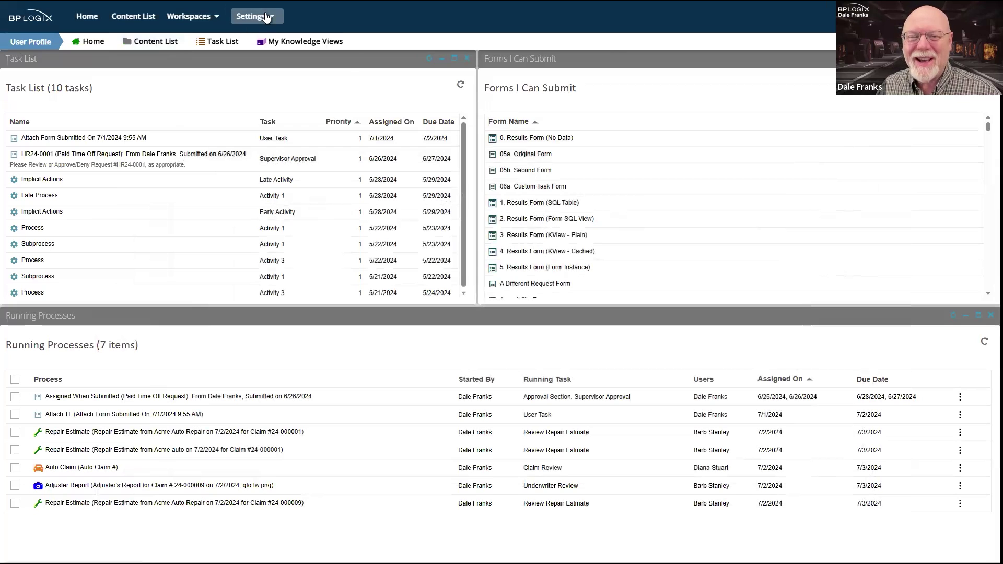
{"action": "left_click", "coordinate": [251, 16]}
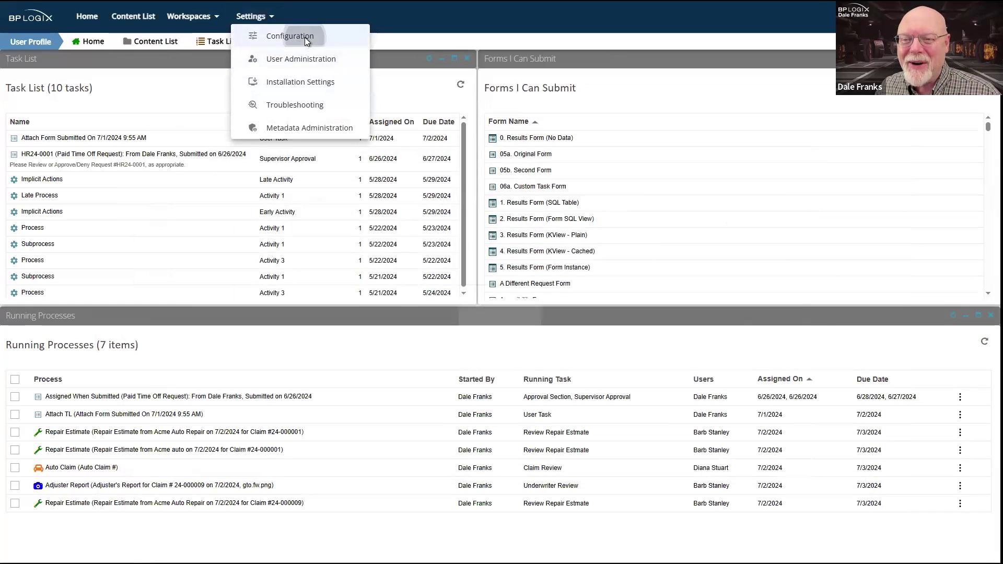
{"action": "left_click", "coordinate": [306, 38]}
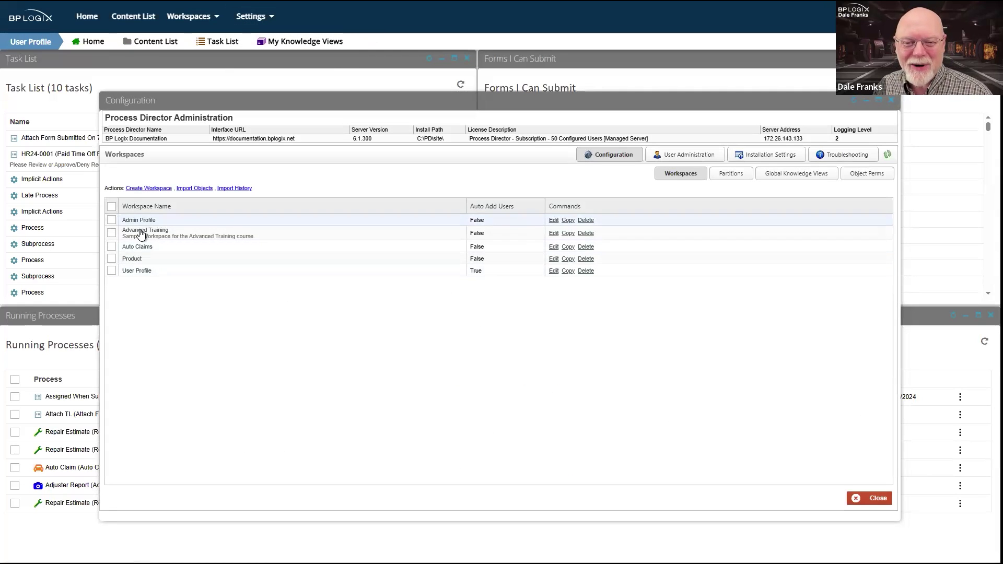
{"action": "left_click", "coordinate": [136, 273]}
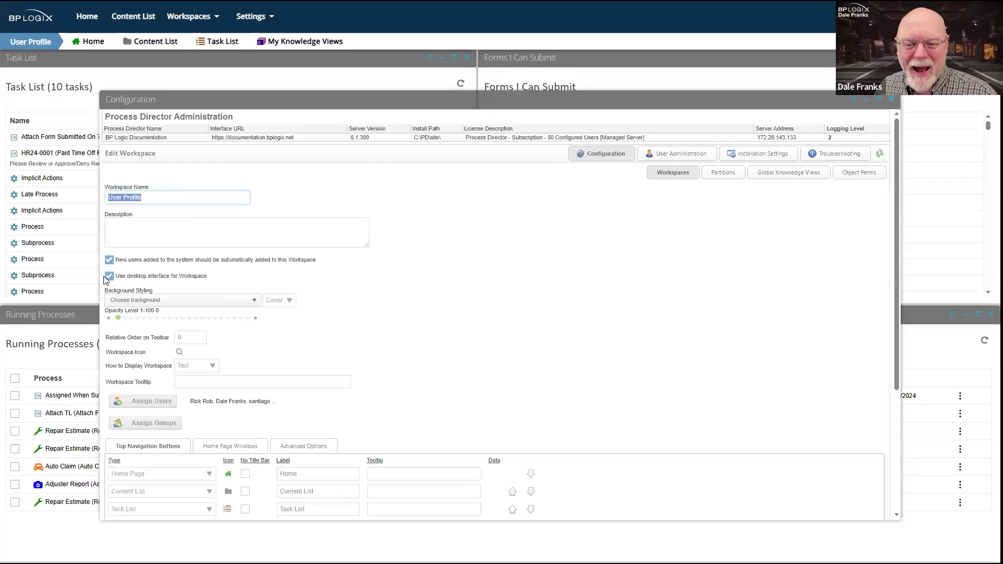
{"action": "left_click", "coordinate": [109, 276]}
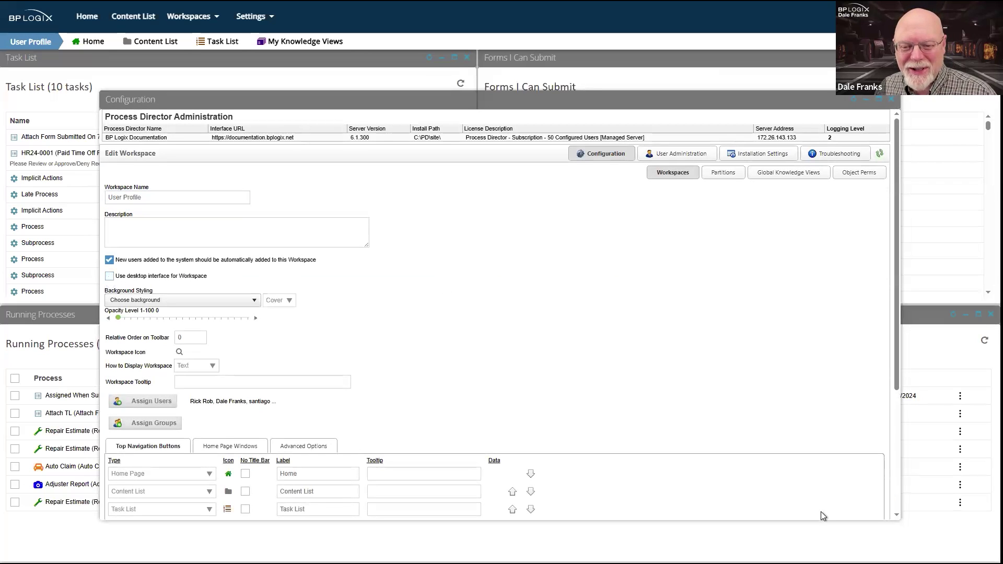
{"action": "scroll", "coordinate": [763, 402], "scroll_direction": "down", "scroll_amount": 4}
{"action": "left_click", "coordinate": [771, 504]}
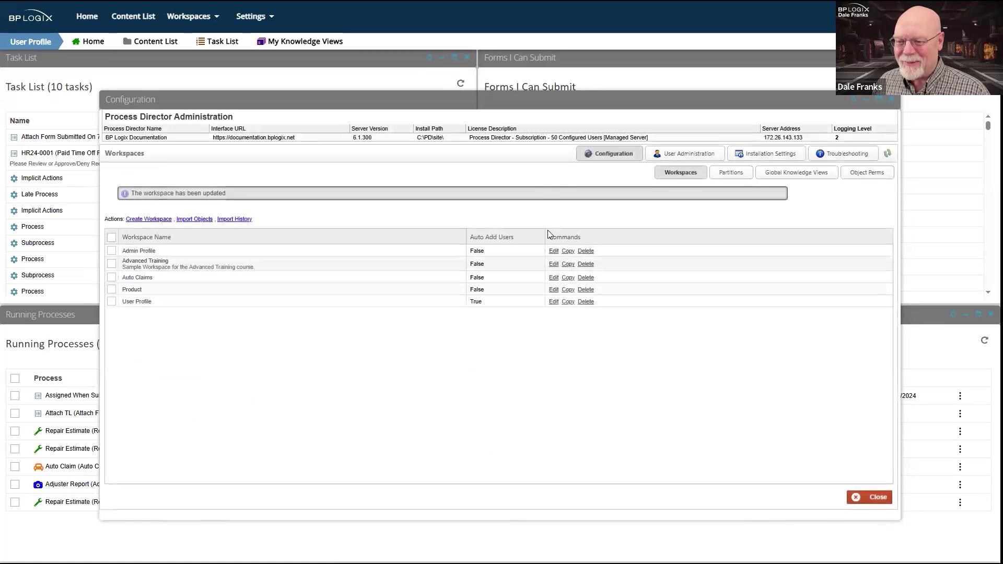
{"action": "left_click", "coordinate": [893, 101]}
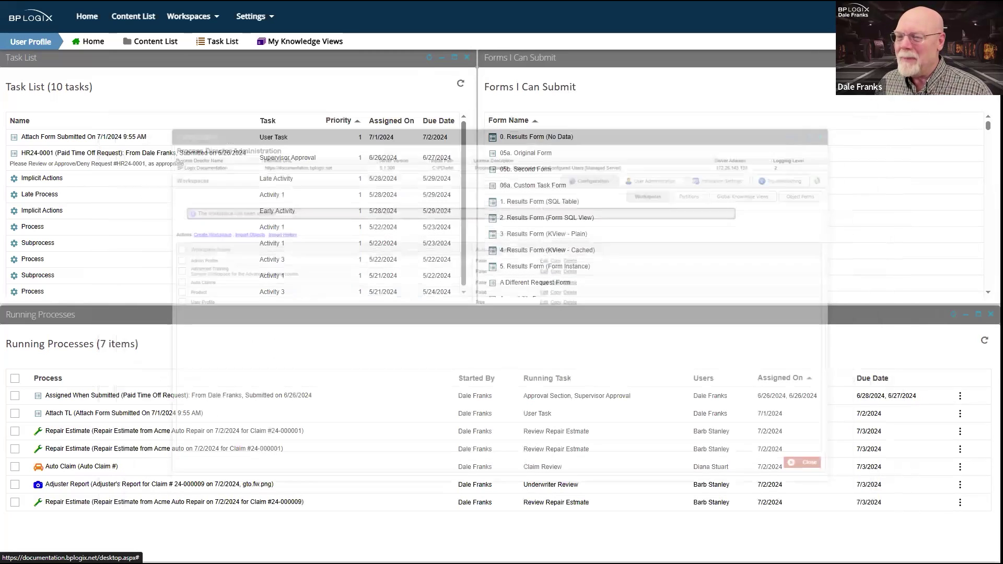
Step: Switch to Admin Profile, then back to User Profile showing Task List and Forms I Can Submit
{"action": "left_click", "coordinate": [192, 21]}
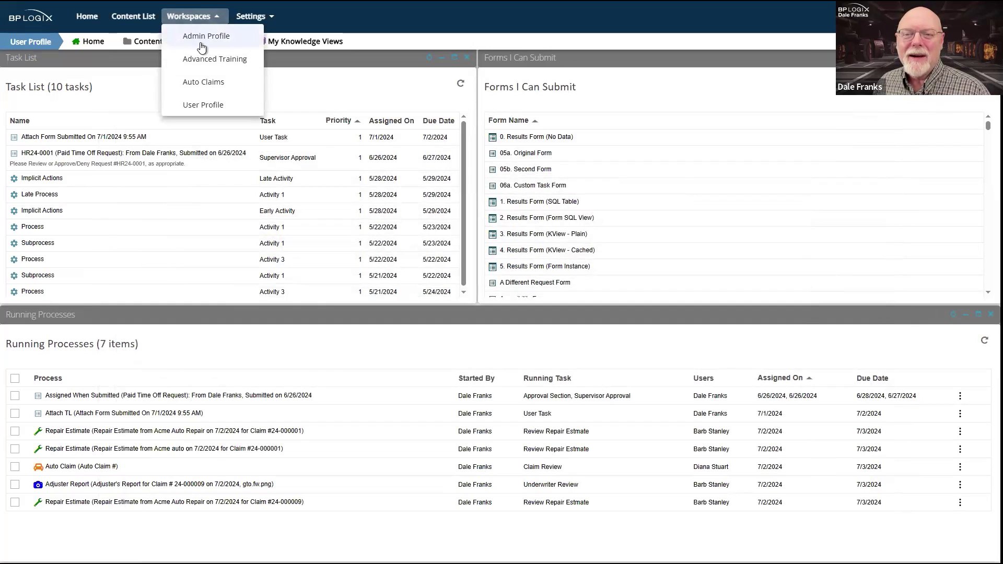
{"action": "left_click", "coordinate": [202, 38]}
{"action": "left_click", "coordinate": [204, 21]}
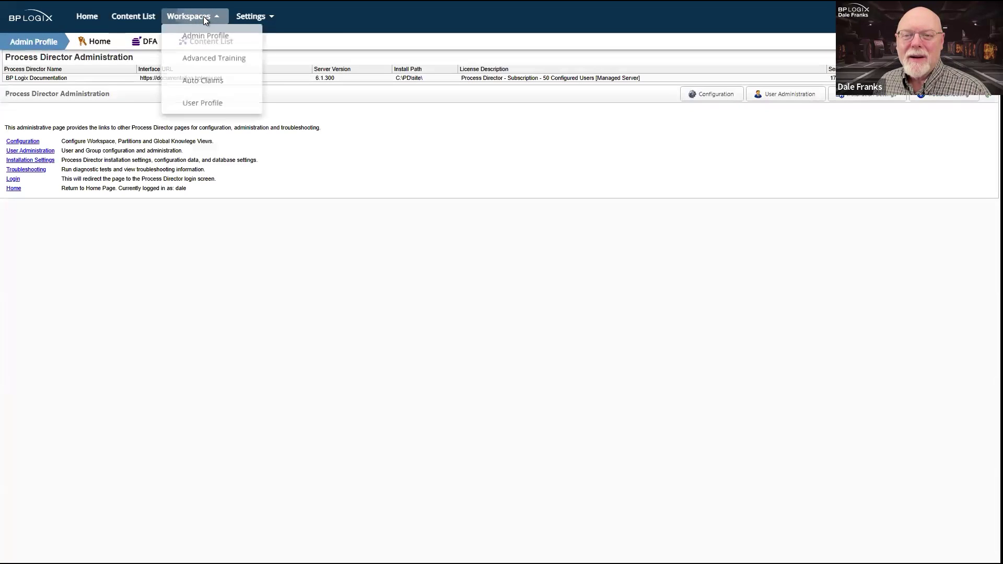
{"action": "left_click", "coordinate": [205, 105]}
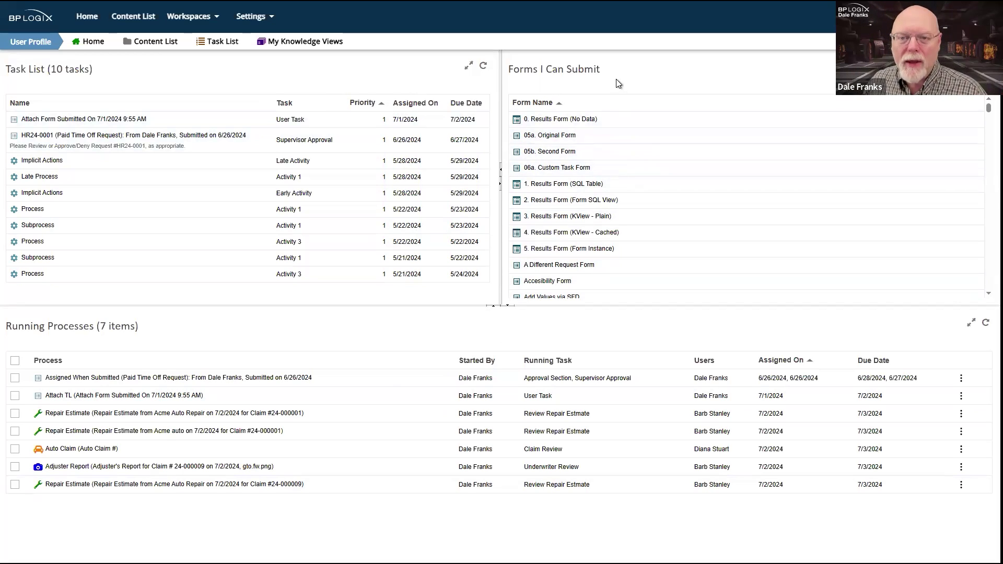
{"action": "scroll", "coordinate": [571, 217], "scroll_direction": "down", "scroll_amount": 1}
{"action": "scroll", "coordinate": [571, 216], "scroll_direction": "down", "scroll_amount": 5}
{"action": "scroll", "coordinate": [572, 218], "scroll_direction": "up", "scroll_amount": 8}
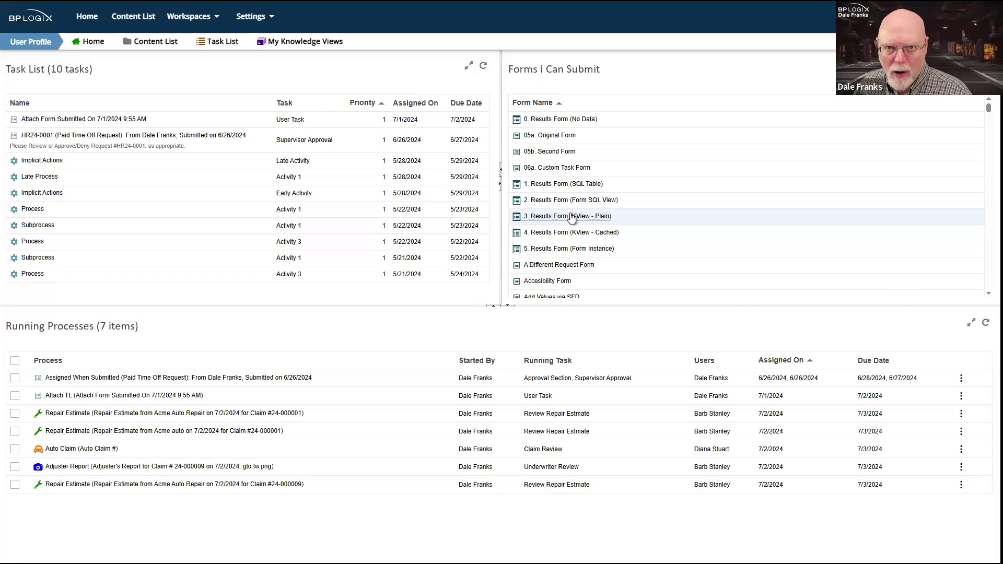
Step: Scroll down through the full Forms I Can Submit list and back up toward the top
{"action": "scroll", "coordinate": [676, 204], "scroll_direction": "down", "scroll_amount": 10}
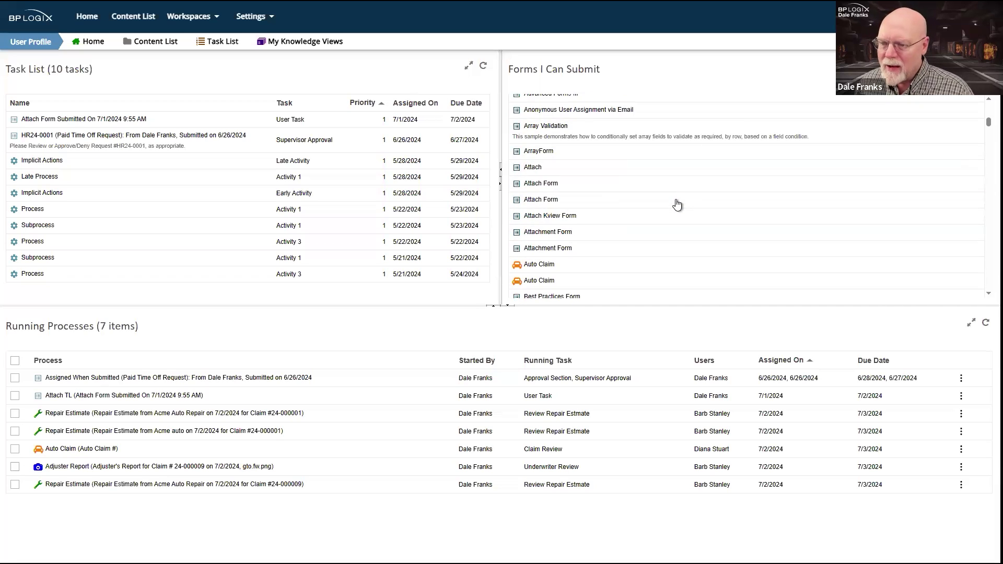
{"action": "scroll", "coordinate": [676, 203], "scroll_direction": "down", "scroll_amount": 10}
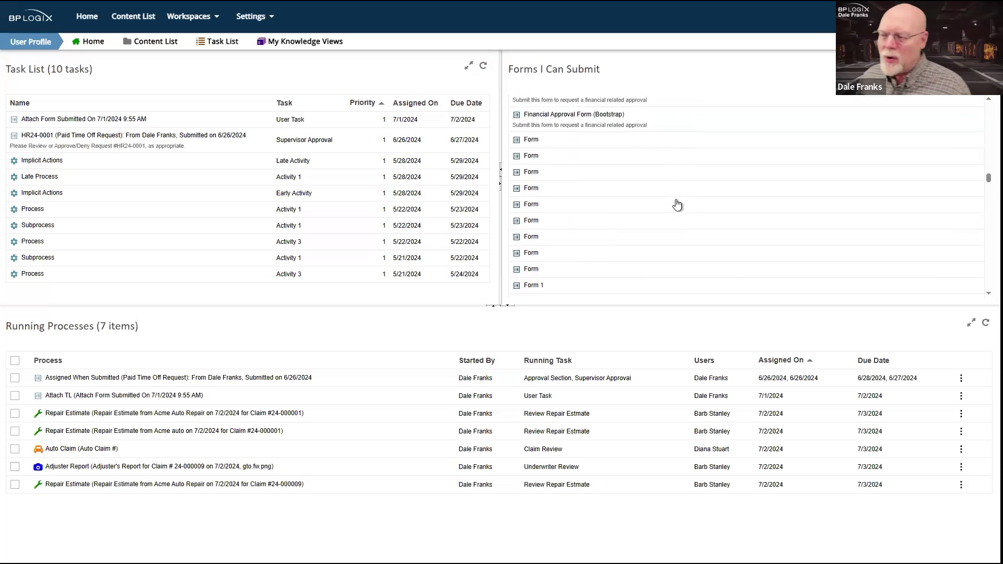
{"action": "scroll", "coordinate": [676, 204], "scroll_direction": "down", "scroll_amount": 10}
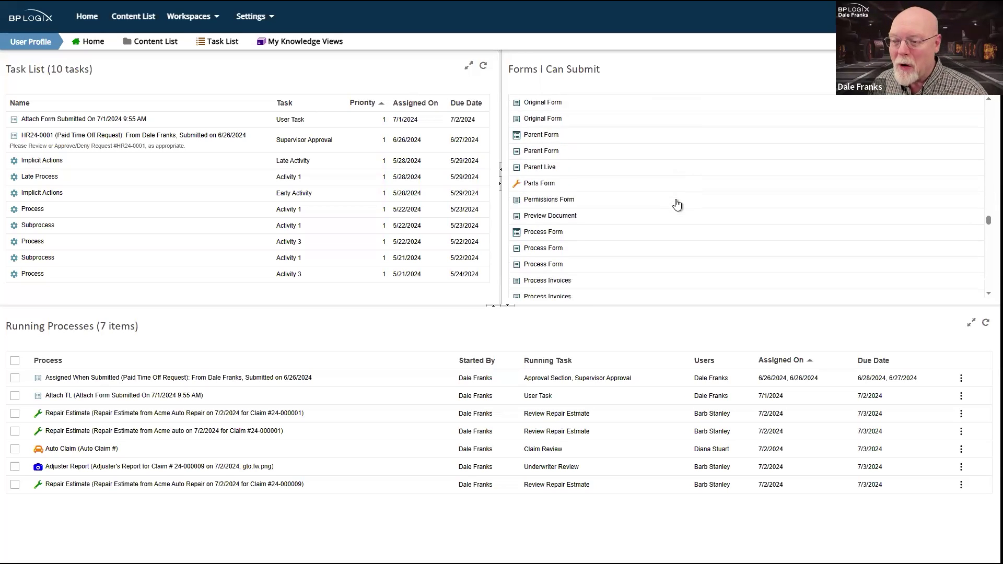
{"action": "scroll", "coordinate": [677, 205], "scroll_direction": "down", "scroll_amount": 10}
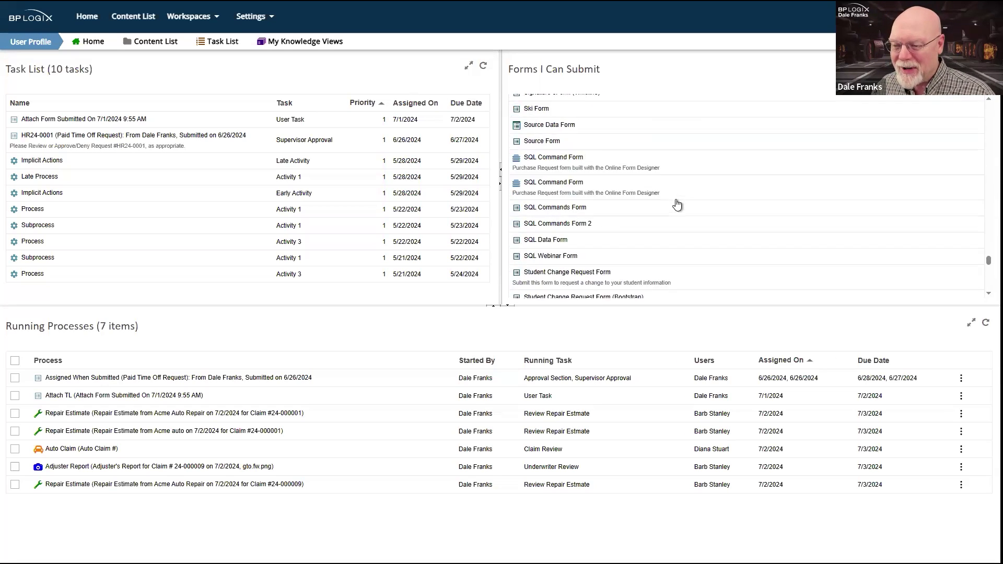
{"action": "scroll", "coordinate": [677, 204], "scroll_direction": "down", "scroll_amount": 6}
{"action": "scroll", "coordinate": [677, 205], "scroll_direction": "up", "scroll_amount": 20}
{"action": "scroll", "coordinate": [677, 205], "scroll_direction": "up", "scroll_amount": 20}
{"action": "scroll", "coordinate": [677, 204], "scroll_direction": "up", "scroll_amount": 5}
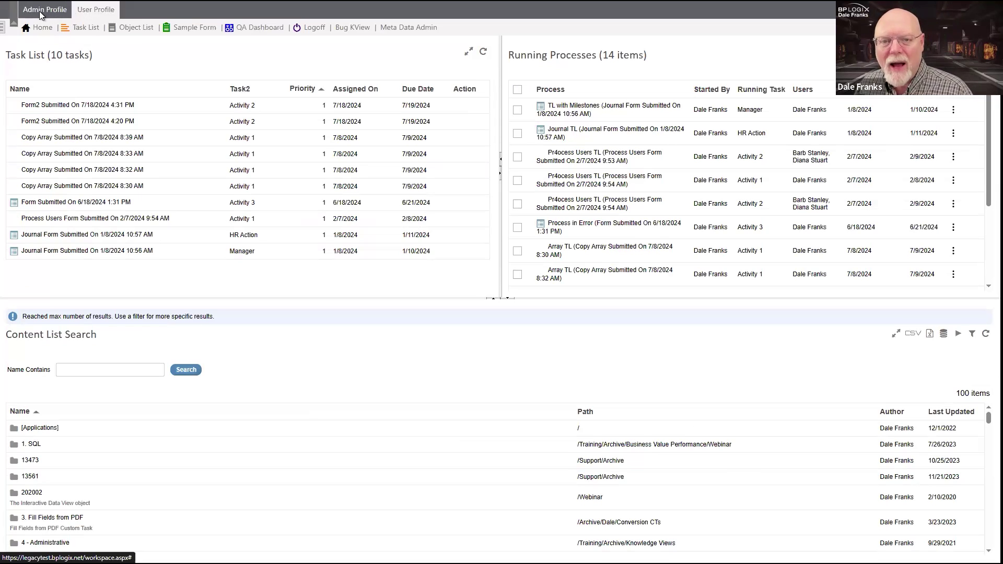
Step: Open the User Profile workspace tab and dismiss the Workspaces dropdown
{"action": "left_click", "coordinate": [83, 11]}
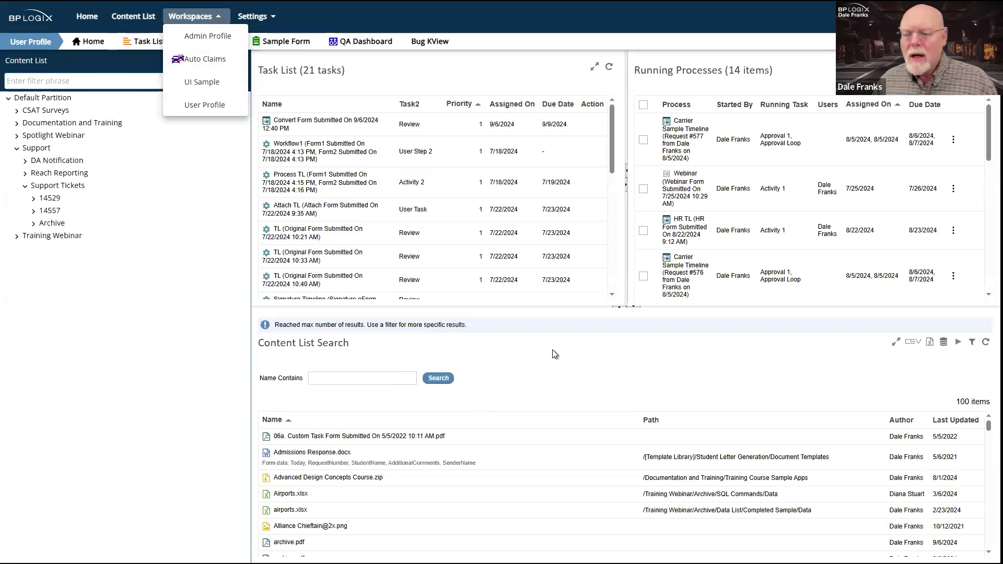
{"action": "left_click", "coordinate": [555, 355]}
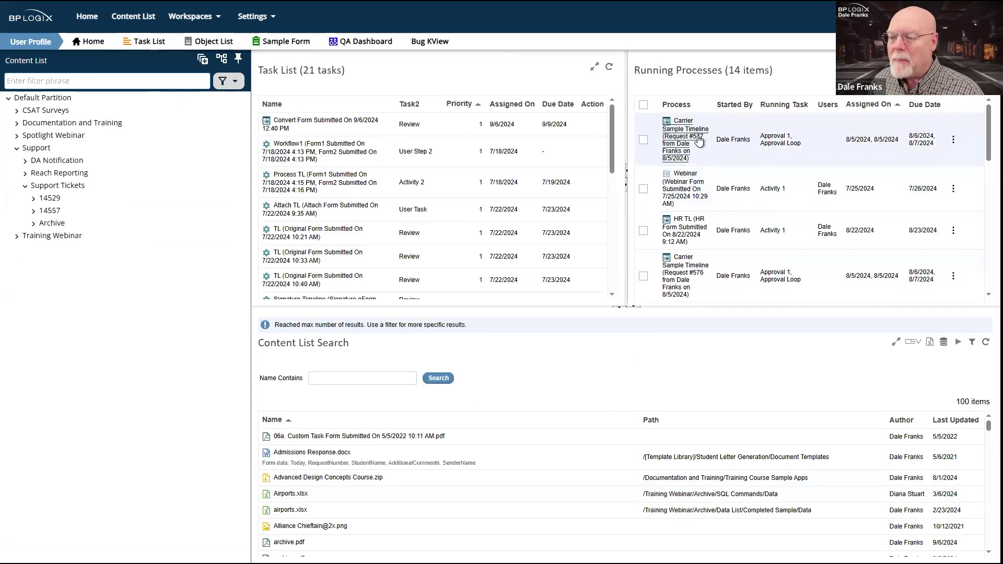
{"action": "scroll", "coordinate": [710, 190], "scroll_direction": "down", "scroll_amount": 8}
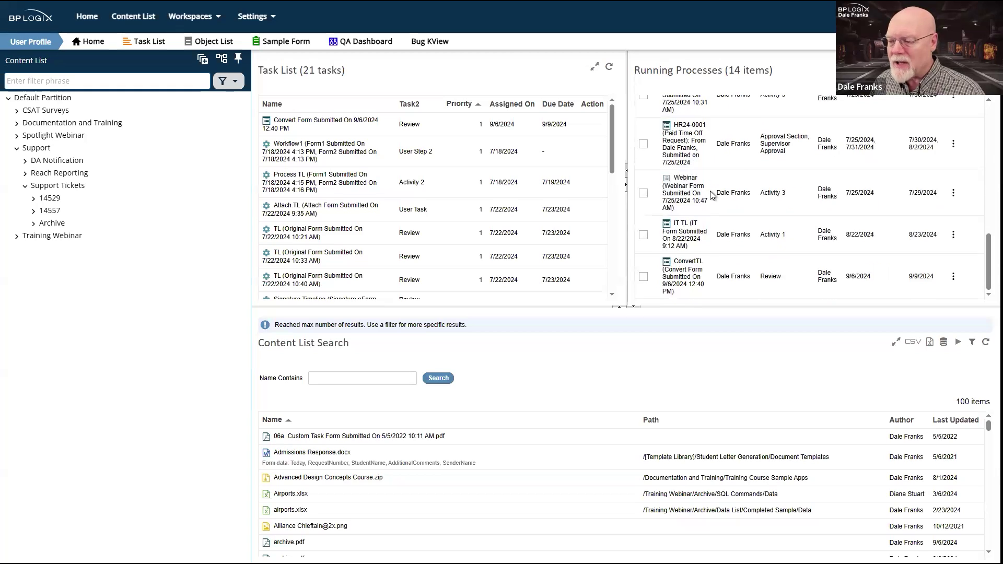
{"action": "scroll", "coordinate": [710, 193], "scroll_direction": "up", "scroll_amount": 8}
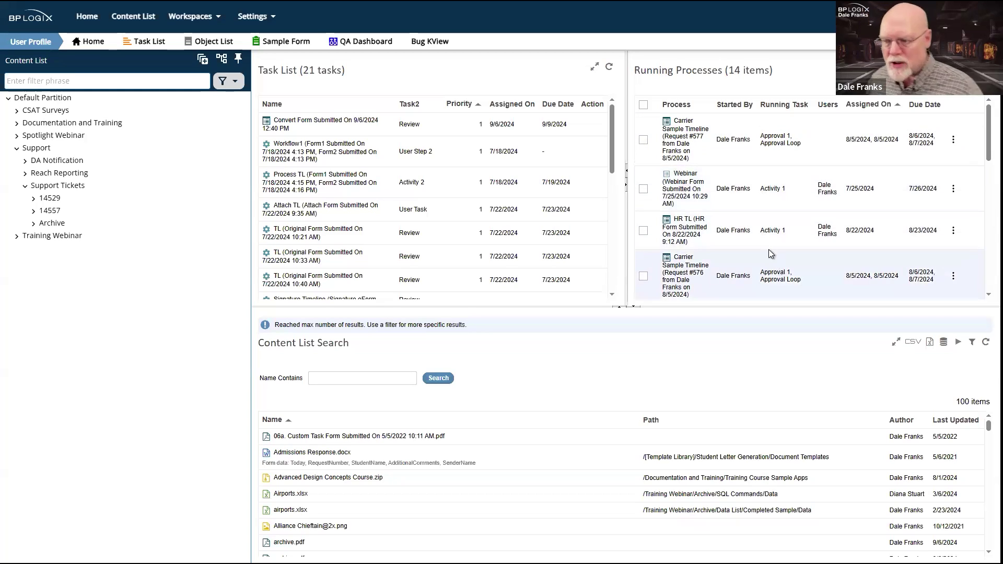
{"action": "left_click", "coordinate": [644, 141]}
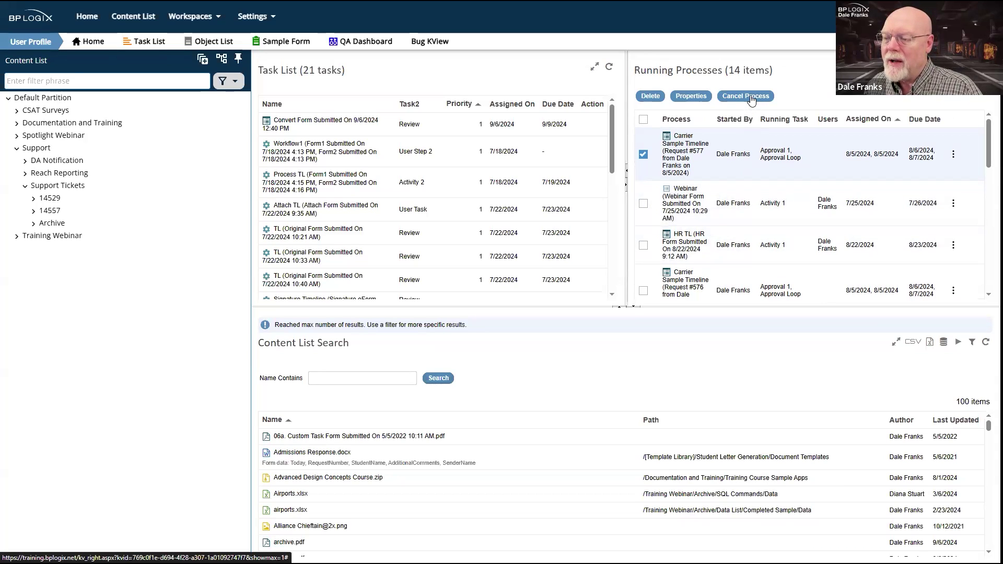
{"action": "left_click", "coordinate": [643, 155]}
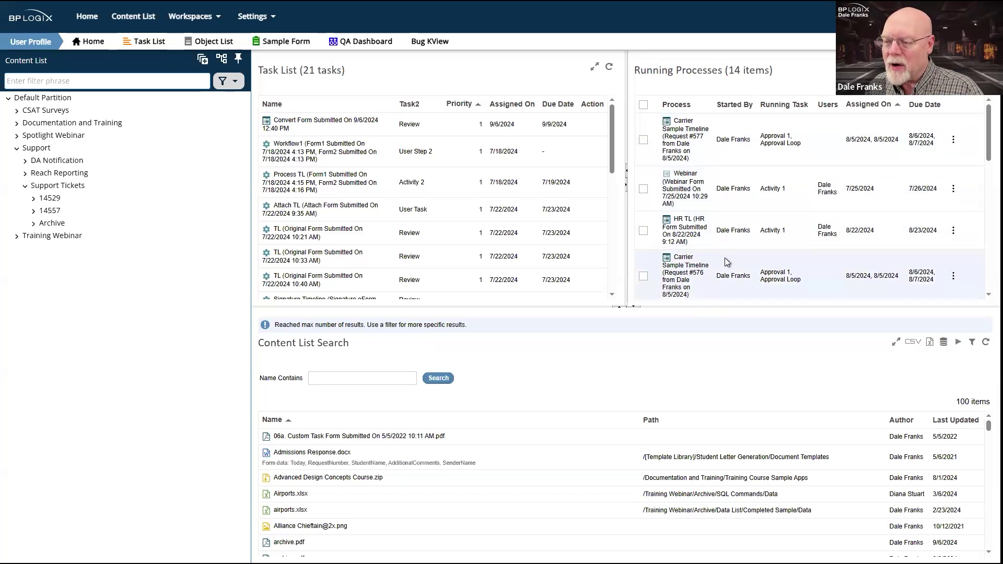
{"action": "scroll", "coordinate": [725, 258], "scroll_direction": "down", "scroll_amount": 3}
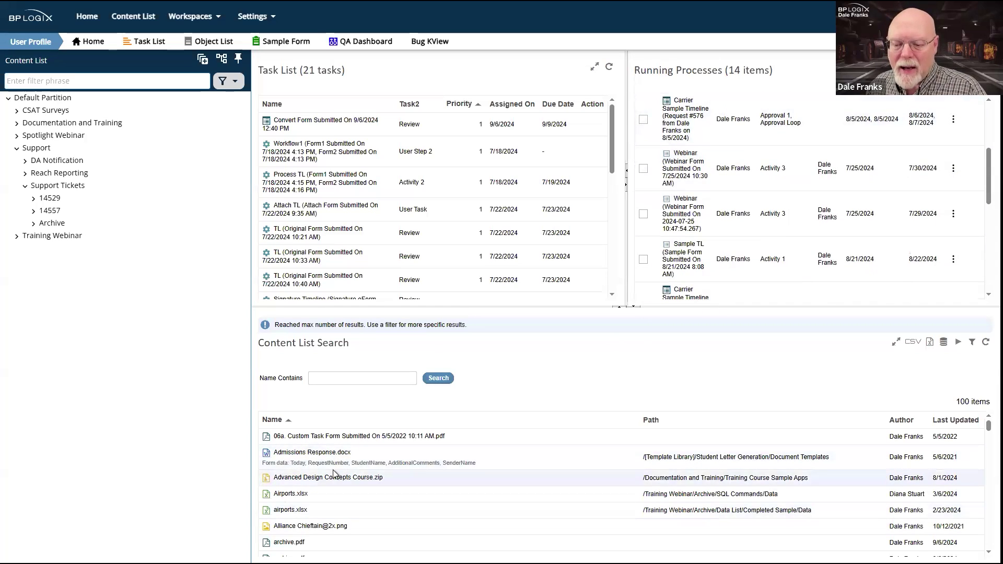
{"action": "left_click", "coordinate": [348, 374]}
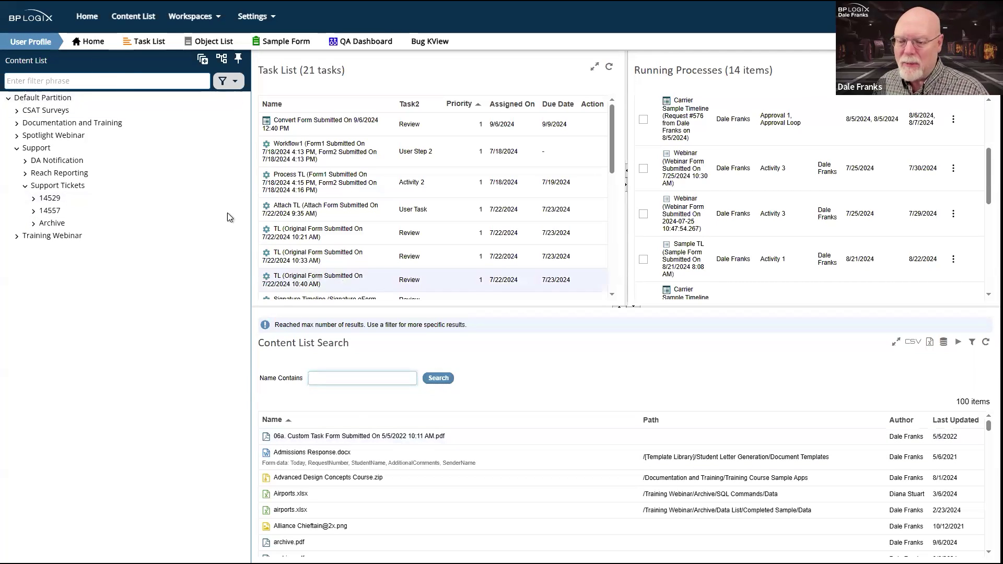
Step: Focus the Content List filter box, then bring up the Workspaces menu
{"action": "left_click", "coordinate": [150, 80]}
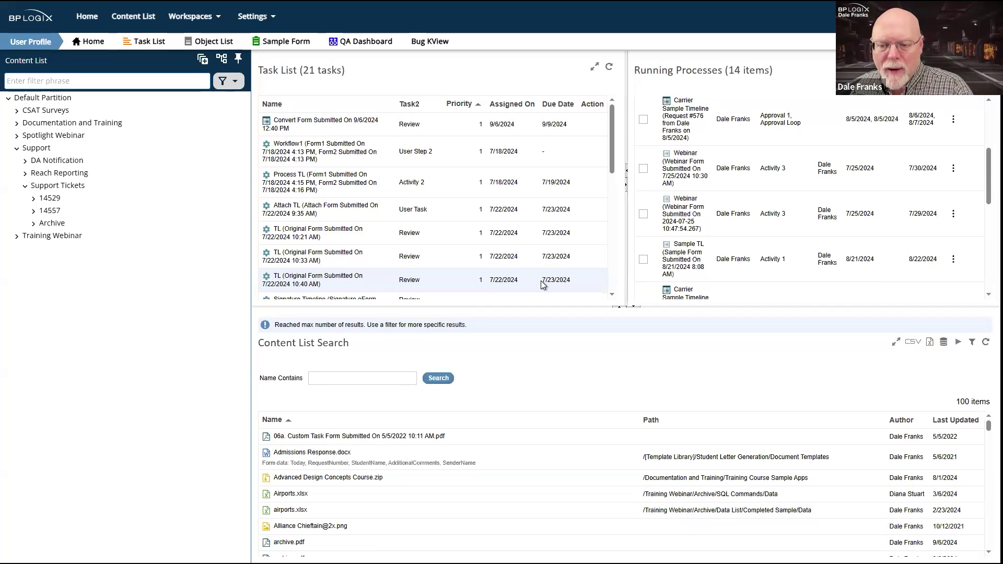
{"action": "left_click", "coordinate": [222, 16]}
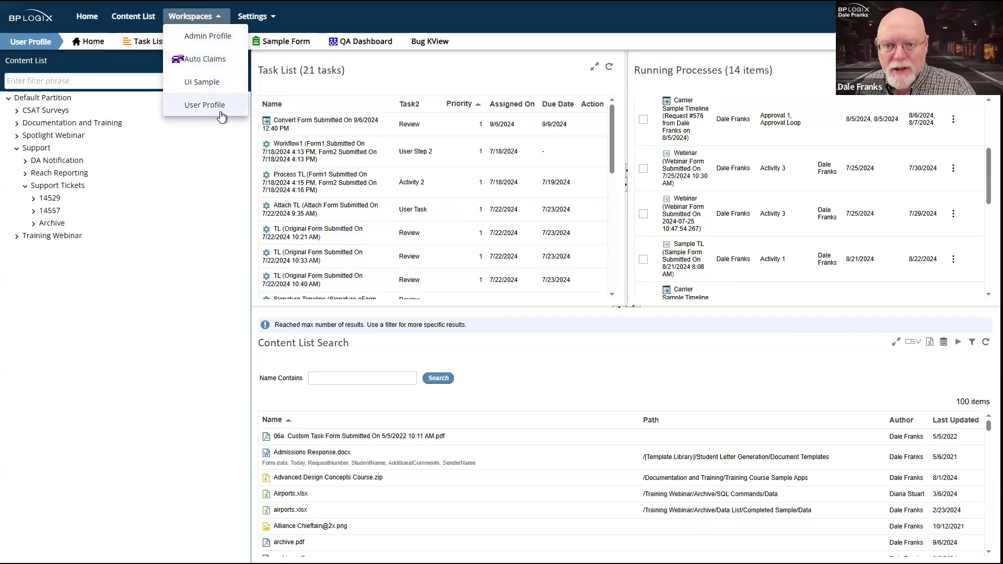
Step: Switch to UI Sample, open the HR form from My Task List, and move its window aside
{"action": "left_click", "coordinate": [216, 83]}
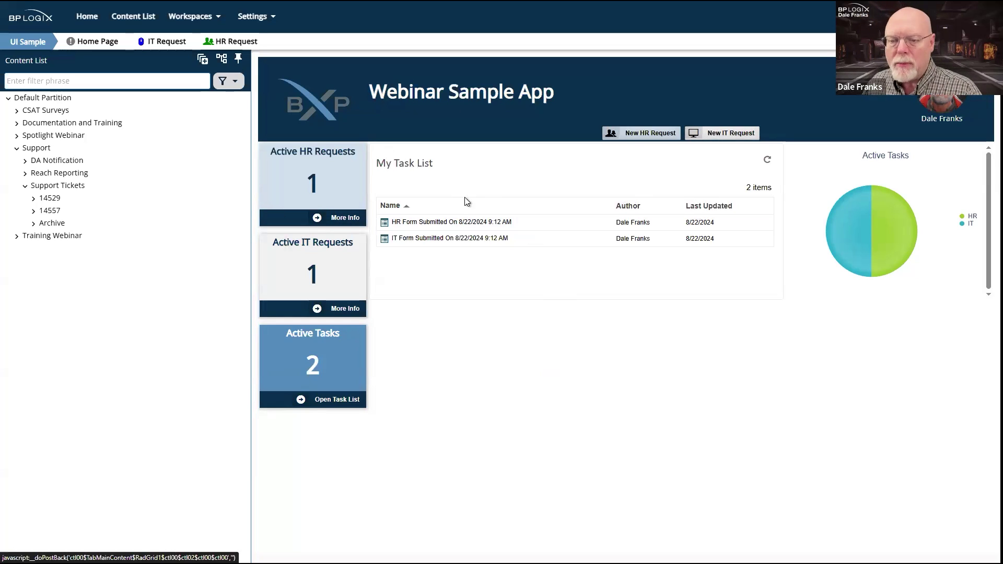
{"action": "left_click", "coordinate": [657, 137]}
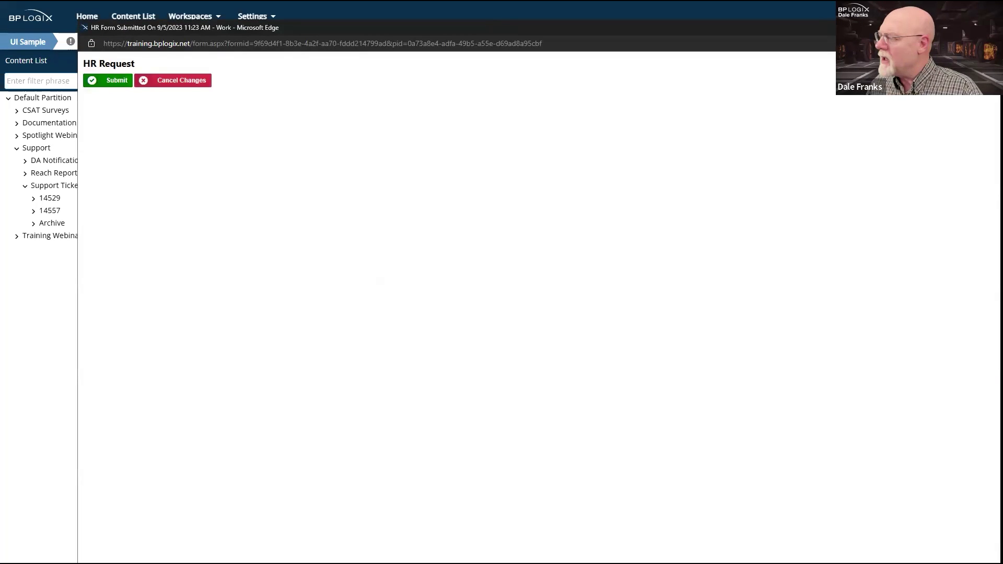
{"action": "left_click_drag", "start_coordinate": [470, 28], "coordinate": [301, 53]}
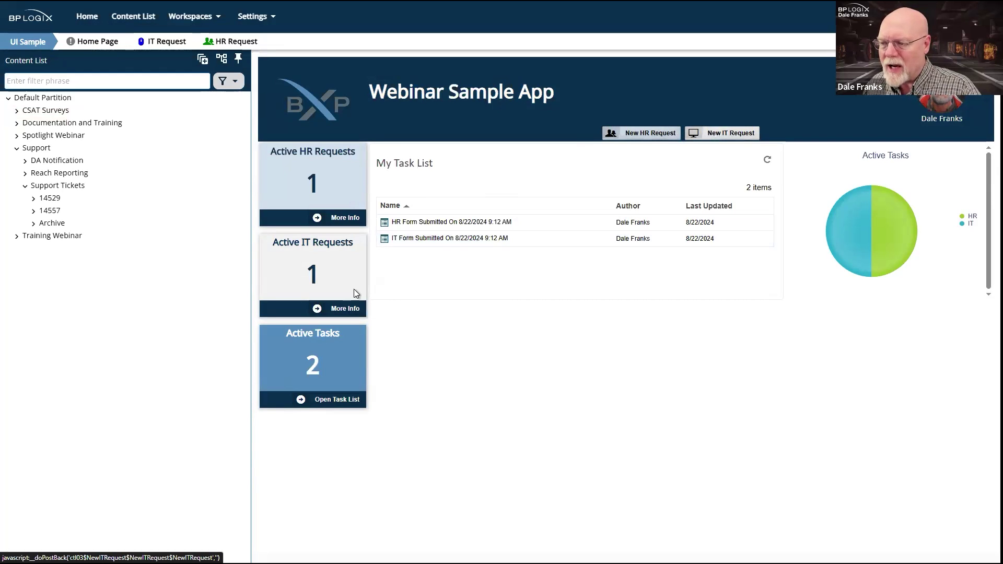
Step: Open claim 21-000005 in Auto Claims, then close its case from the Open Cases list
{"action": "left_click", "coordinate": [206, 17]}
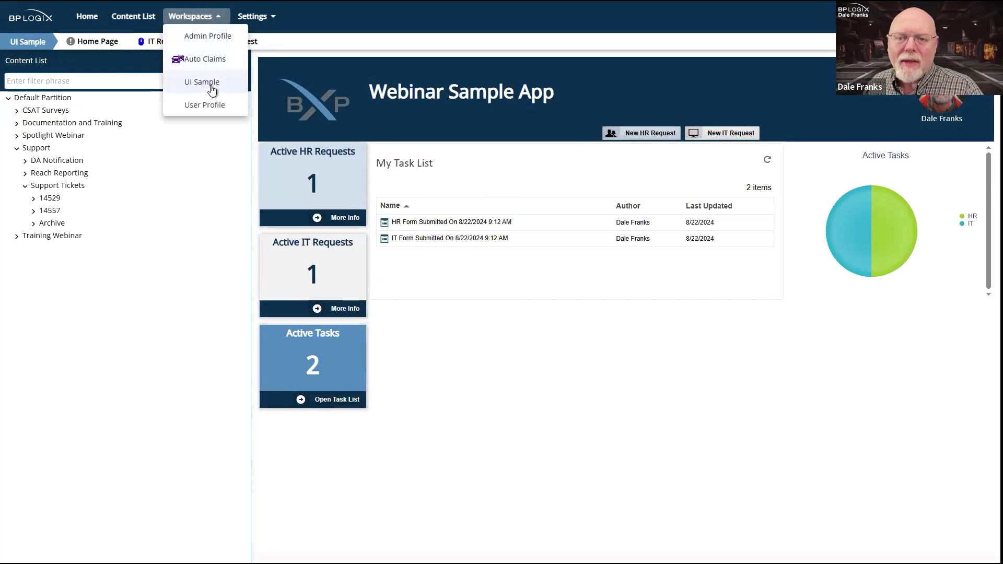
{"action": "left_click", "coordinate": [208, 61]}
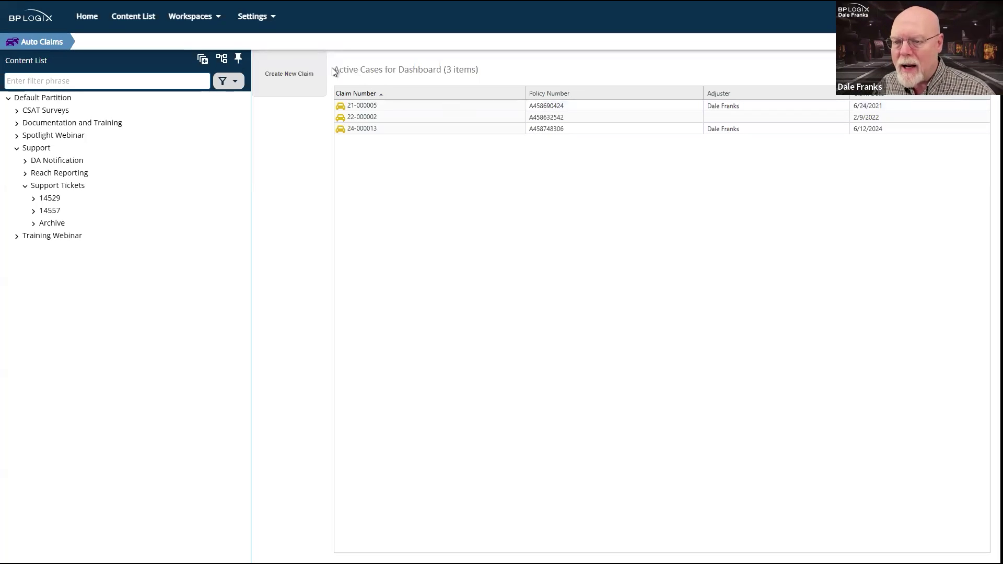
{"action": "left_click", "coordinate": [280, 85]}
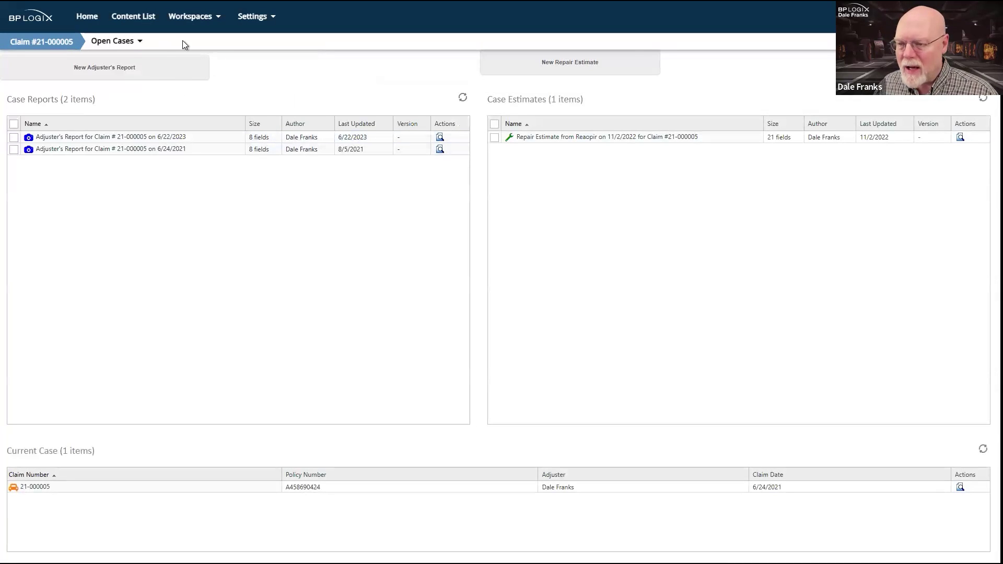
{"action": "left_click", "coordinate": [130, 40]}
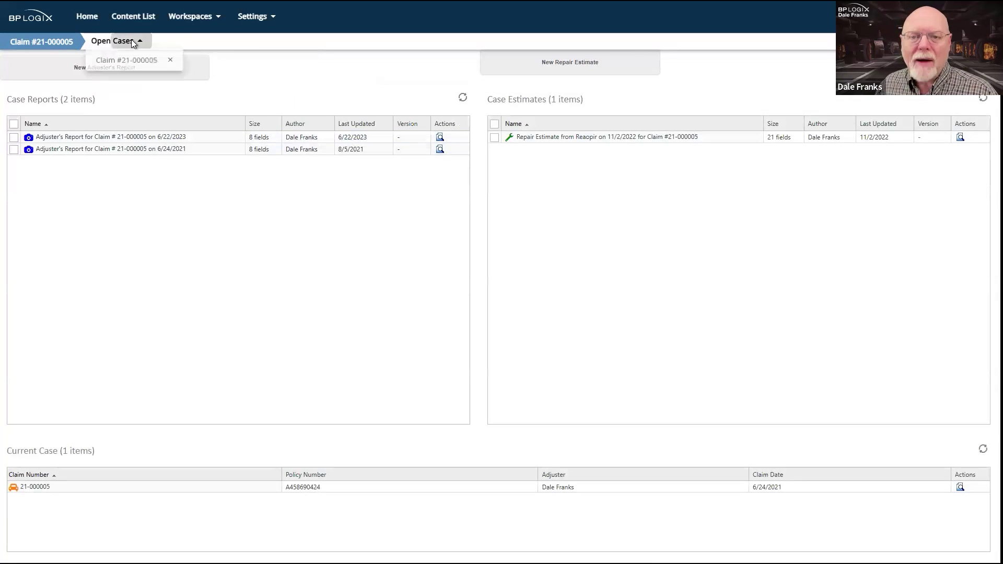
{"action": "left_click", "coordinate": [172, 61]}
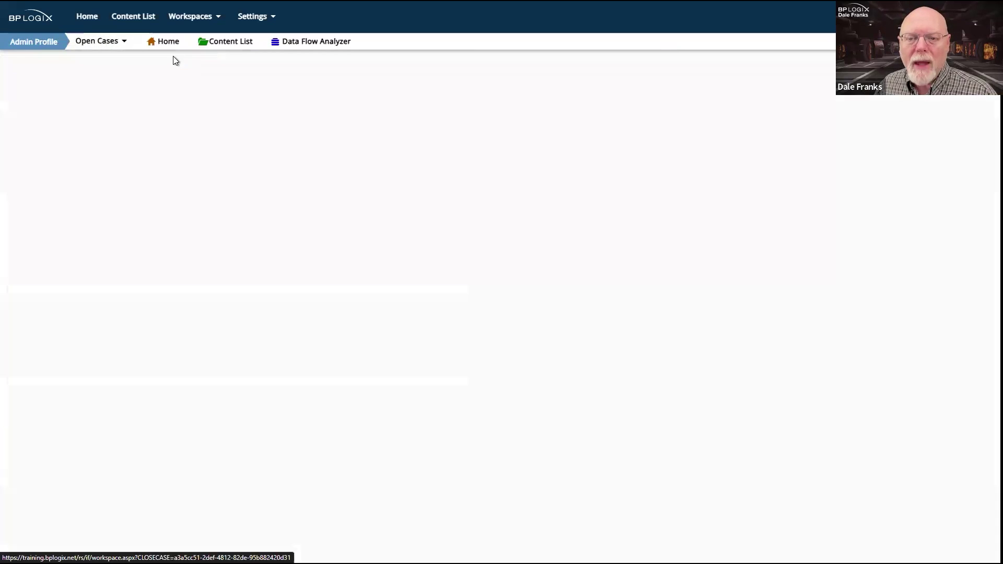
Step: Choose User Profile from the Workspaces menu, after dismissing and reopening the menu once
{"action": "left_click", "coordinate": [219, 13]}
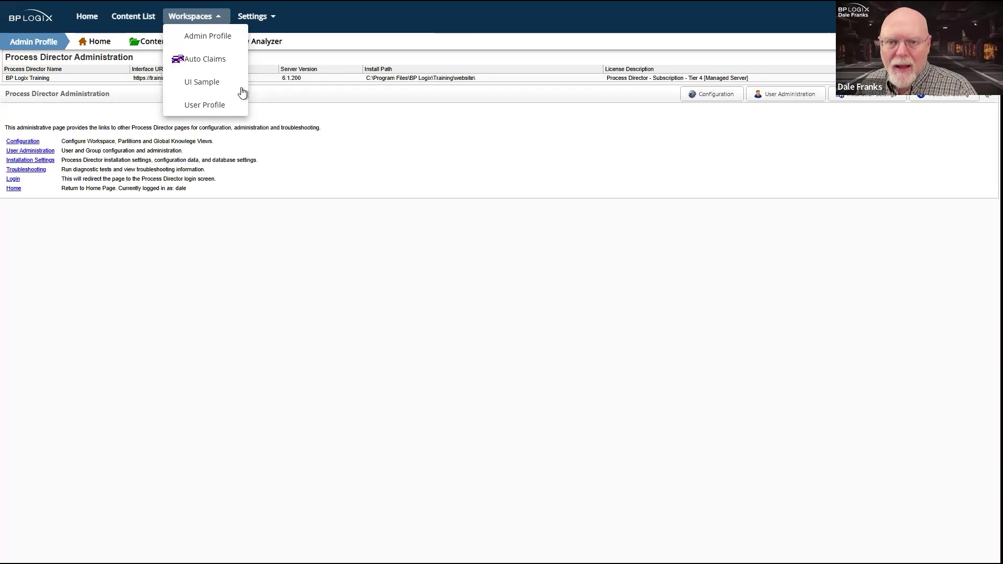
{"action": "left_click", "coordinate": [319, 381]}
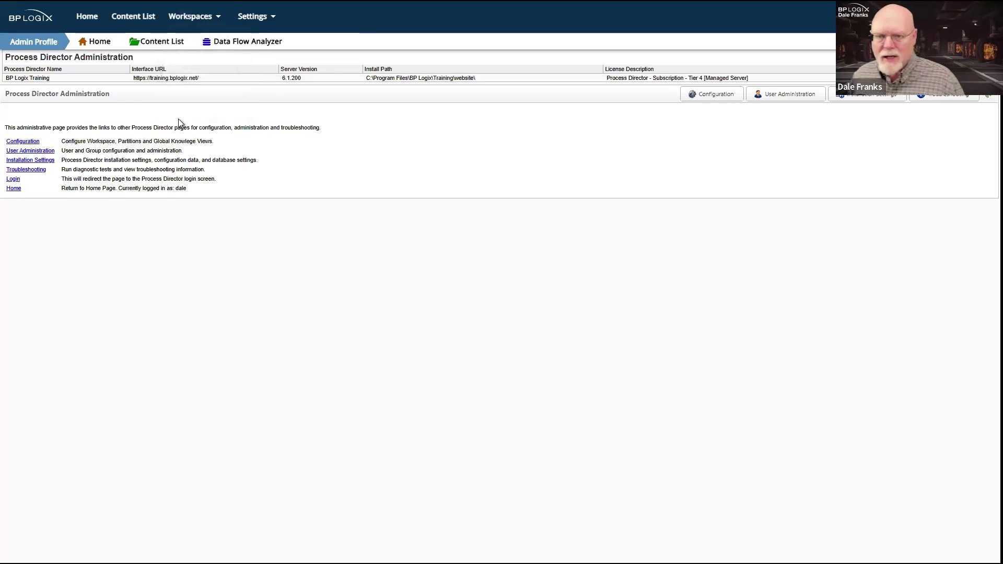
{"action": "left_click", "coordinate": [191, 16]}
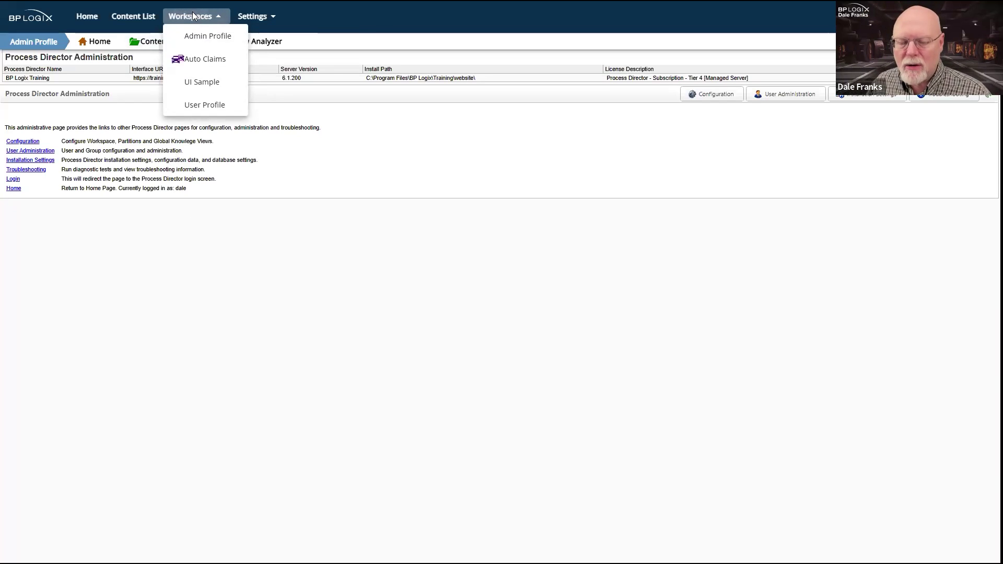
{"action": "left_click", "coordinate": [216, 107]}
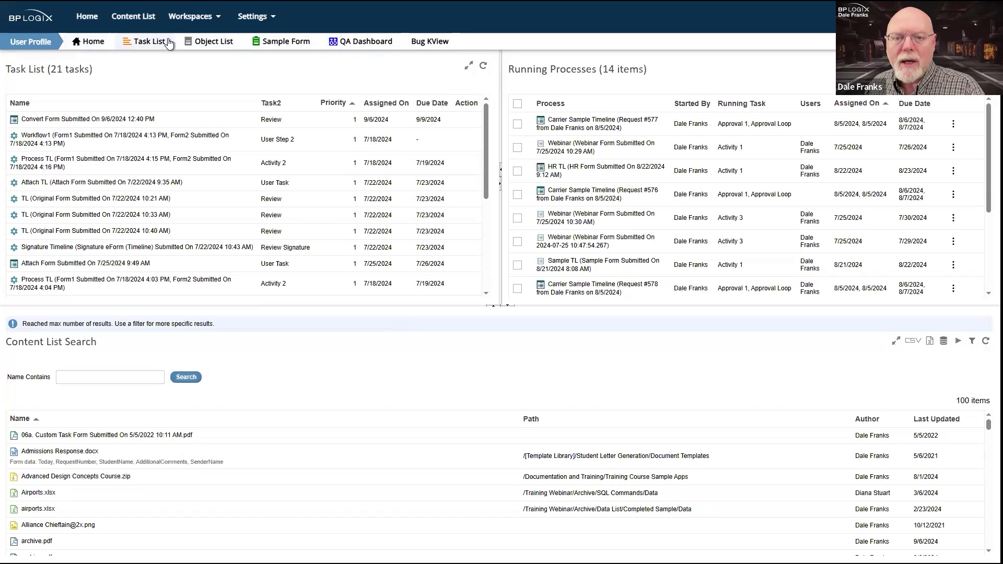
Step: Step through the Task List and Object List tabs to the QA Dashboard charts
{"action": "left_click", "coordinate": [150, 40]}
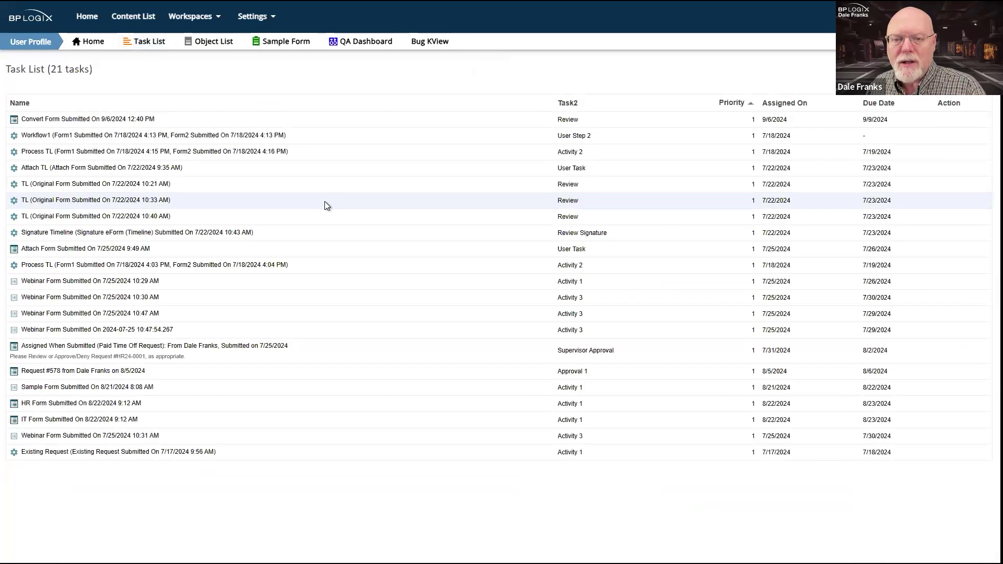
{"action": "left_click", "coordinate": [229, 42]}
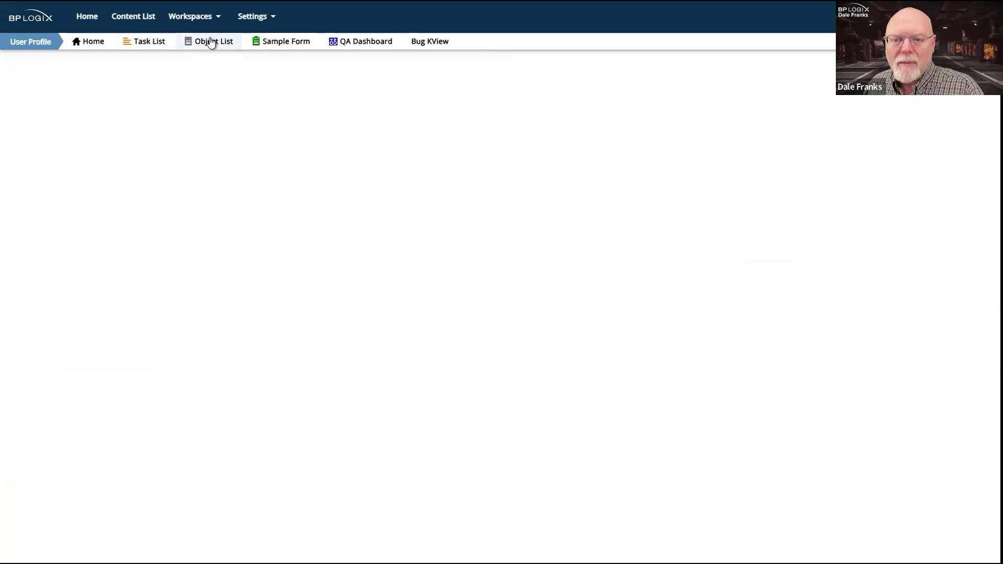
{"action": "left_click", "coordinate": [300, 41]}
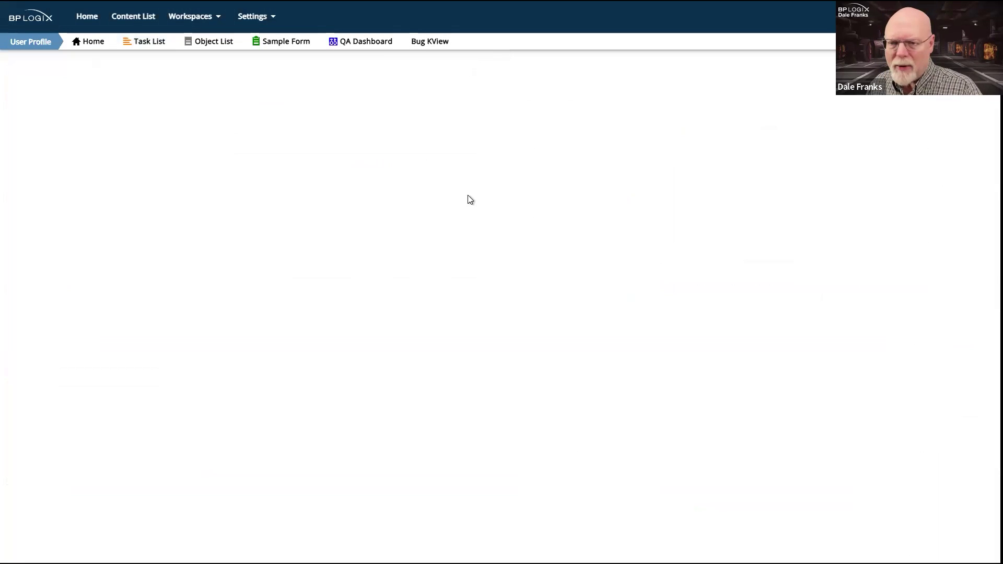
{"action": "left_click", "coordinate": [363, 44]}
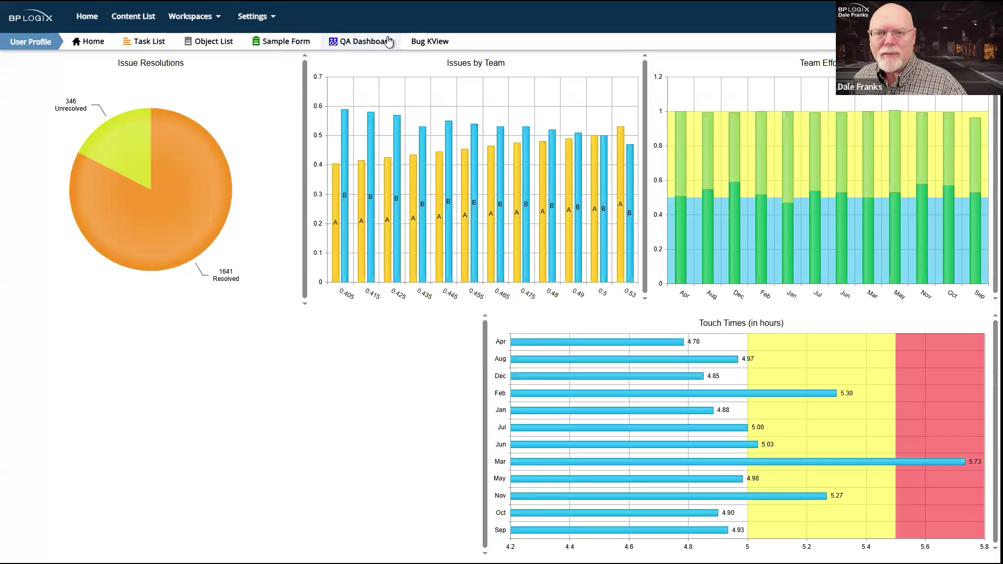
Step: View the Sample Form tab, return to the QA Dashboard charts, and open Workspaces
{"action": "left_click", "coordinate": [426, 44]}
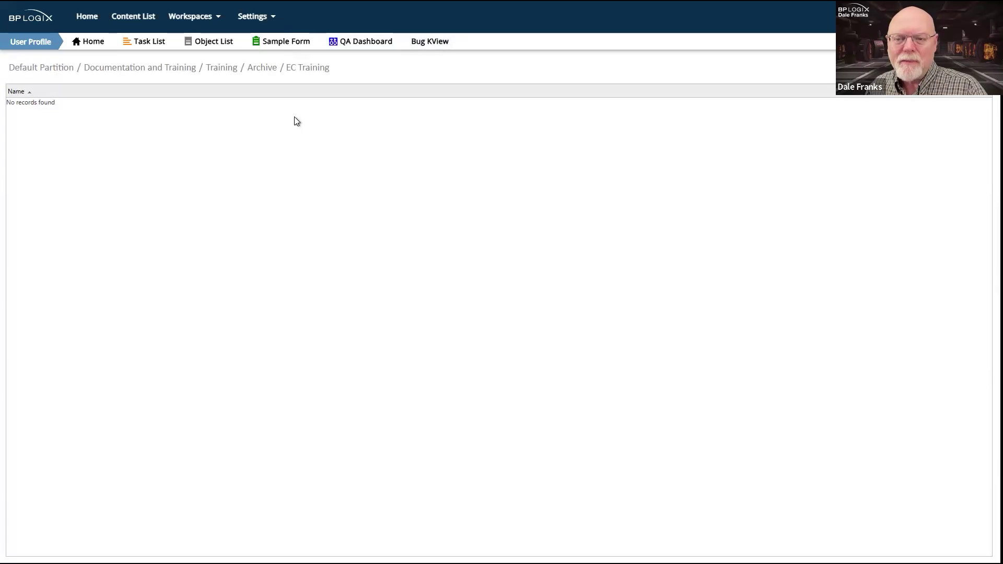
{"action": "left_click", "coordinate": [384, 43]}
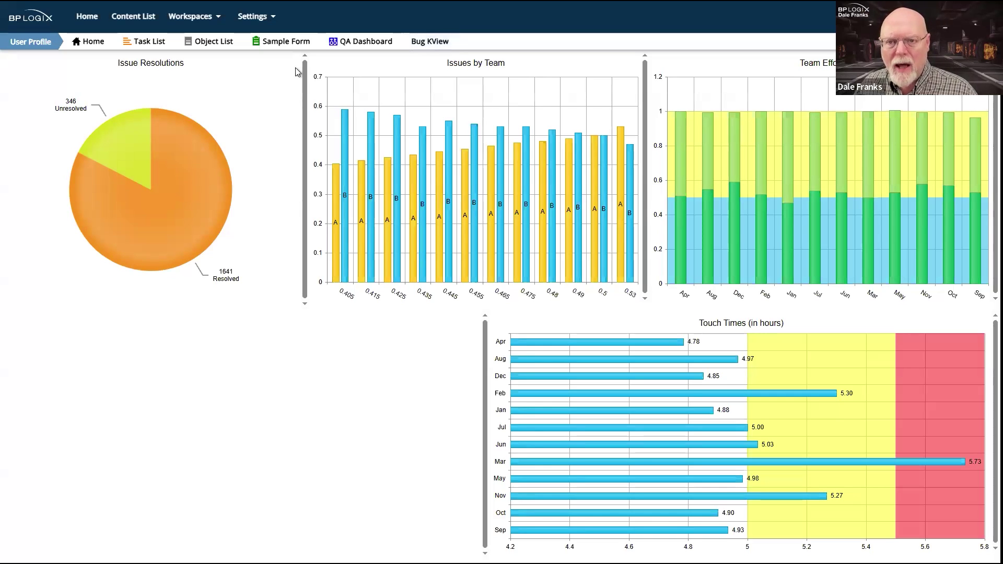
{"action": "left_click", "coordinate": [224, 15]}
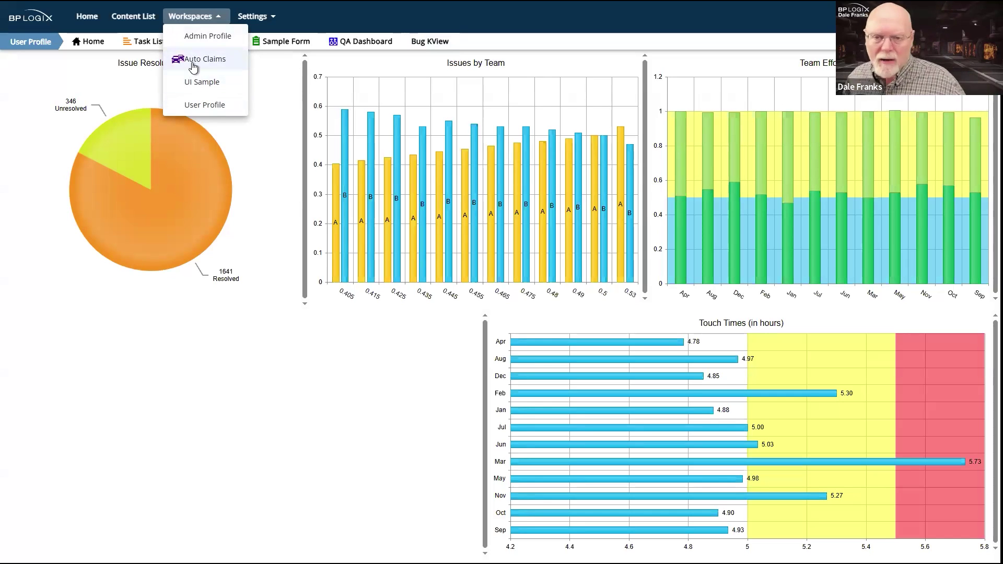
Step: Choose Auto Claims from the Workspaces menu
{"action": "left_click", "coordinate": [192, 61]}
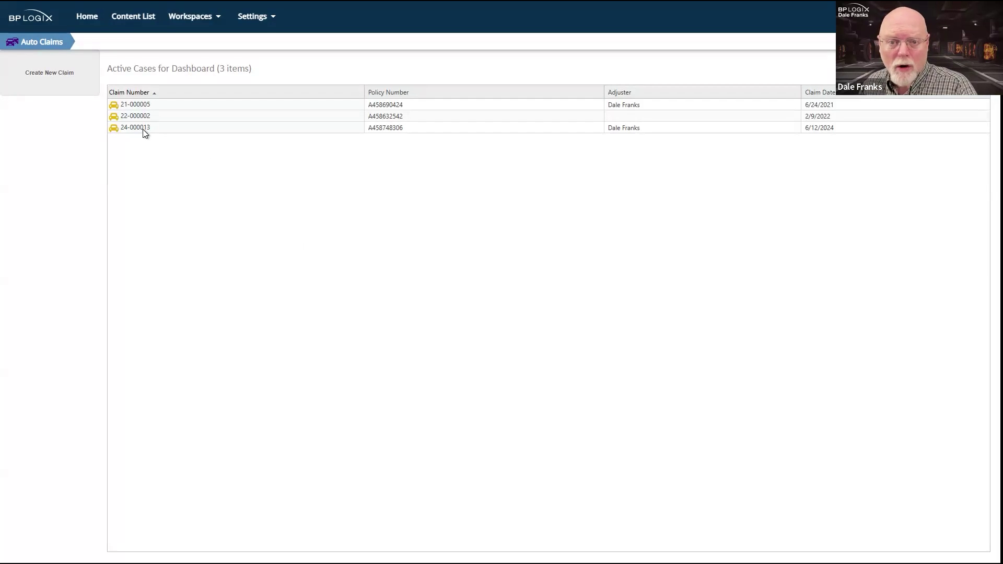
Step: Click a claim in the three-case Active Cases list
{"action": "left_click", "coordinate": [59, 46]}
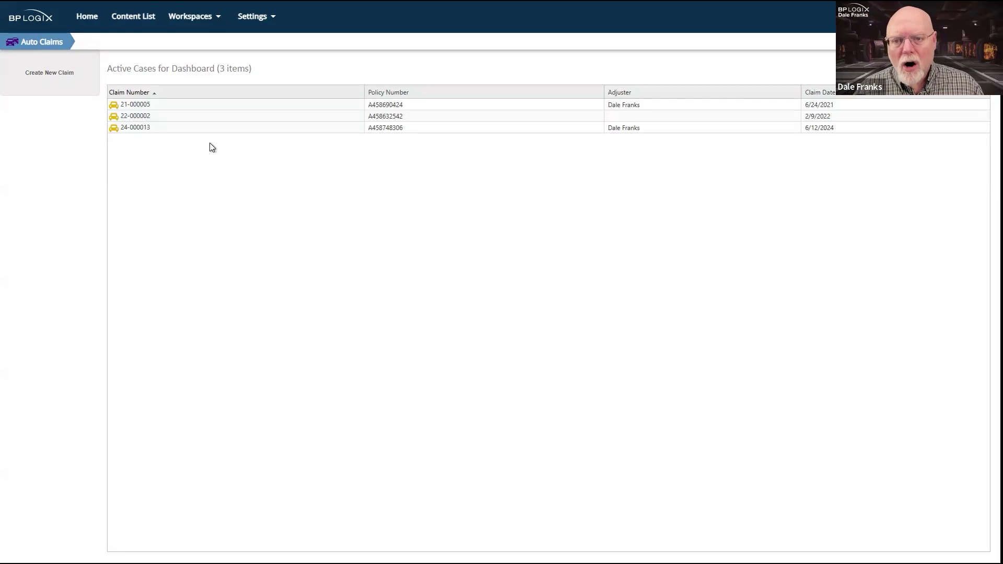
Step: Pick User Profile from the Workspaces dropdown in the top bar
{"action": "left_click", "coordinate": [191, 23]}
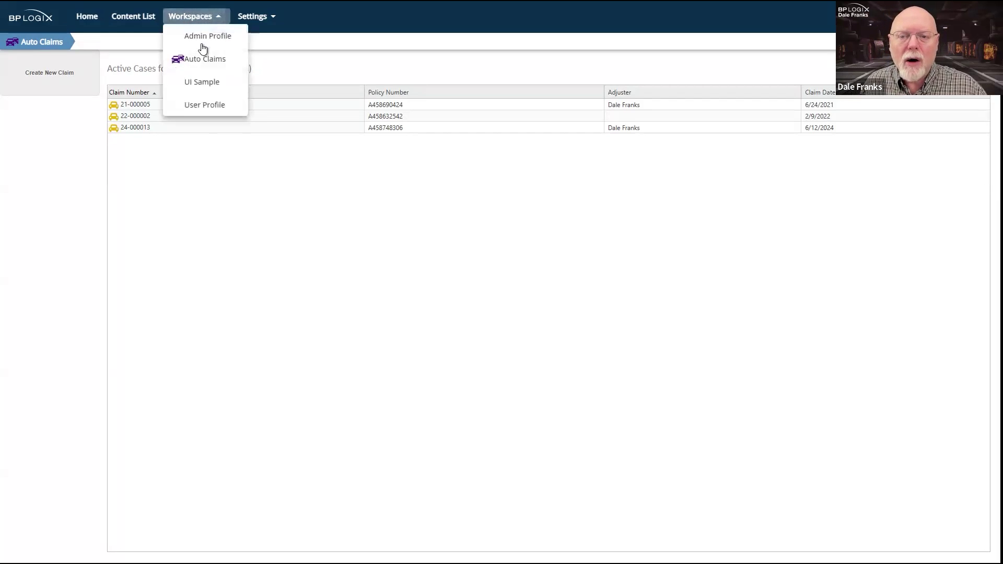
{"action": "left_click", "coordinate": [215, 104]}
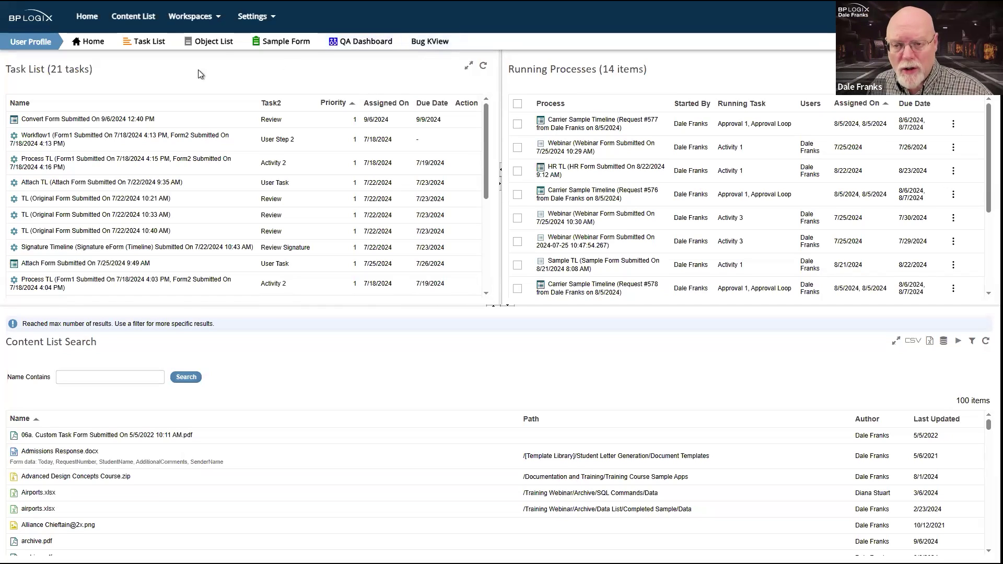
{"action": "left_click", "coordinate": [274, 46]}
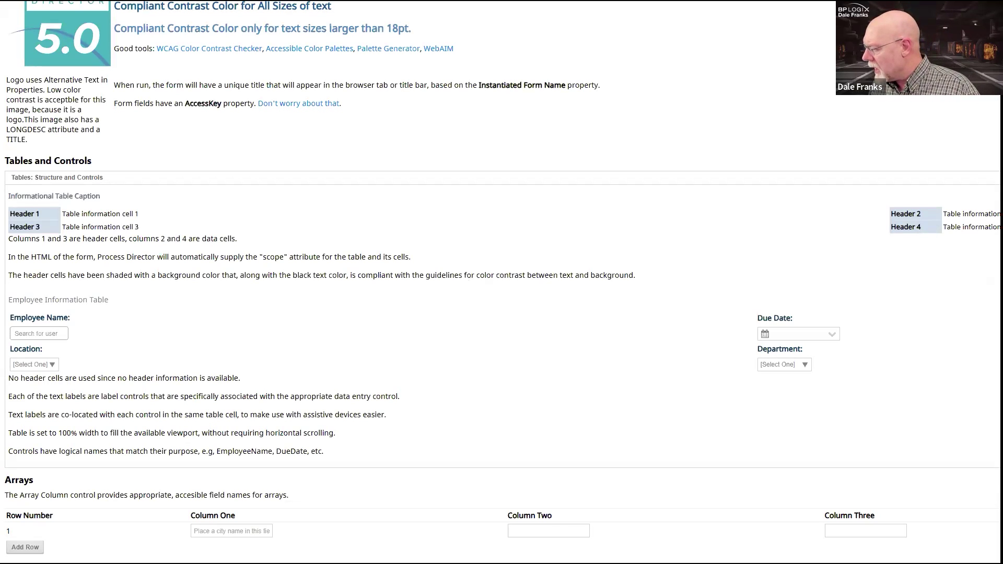
{"action": "left_click_drag", "start_coordinate": [1000, 562], "coordinate": [921, 533]}
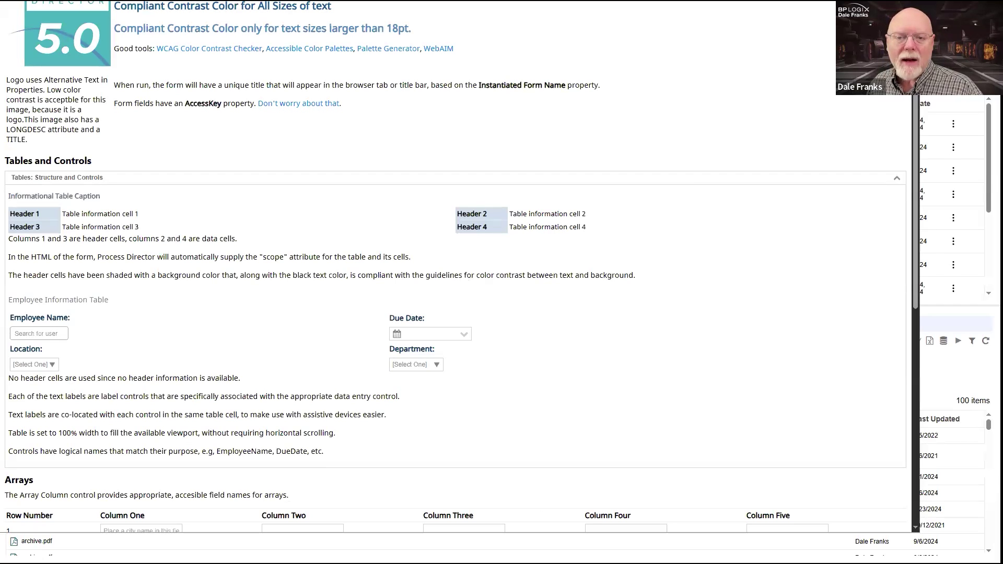
{"action": "left_click_drag", "start_coordinate": [486, 1], "coordinate": [486, 10]}
{"action": "scroll", "coordinate": [472, 327], "scroll_direction": "down", "scroll_amount": 7}
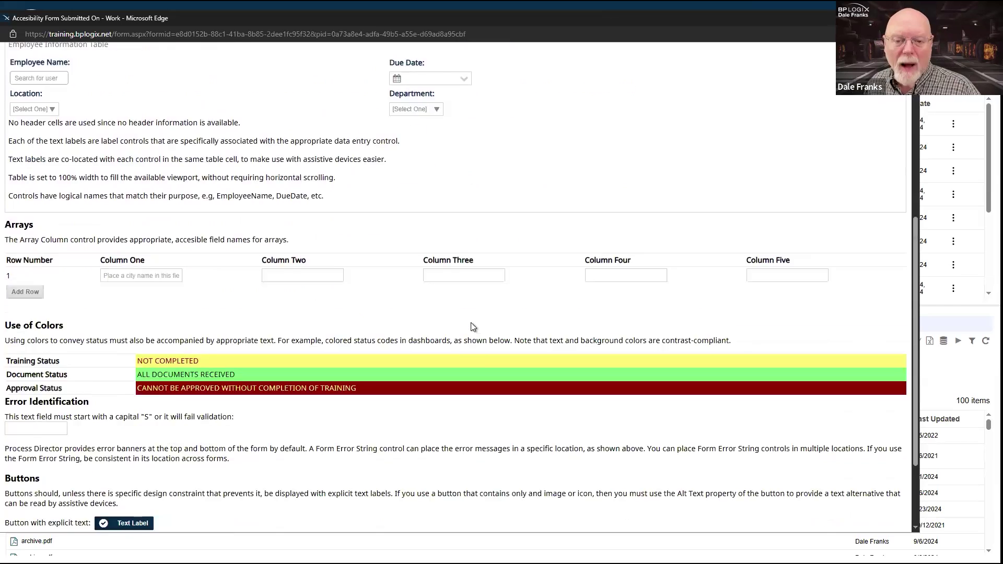
{"action": "scroll", "coordinate": [472, 327], "scroll_direction": "up", "scroll_amount": 7}
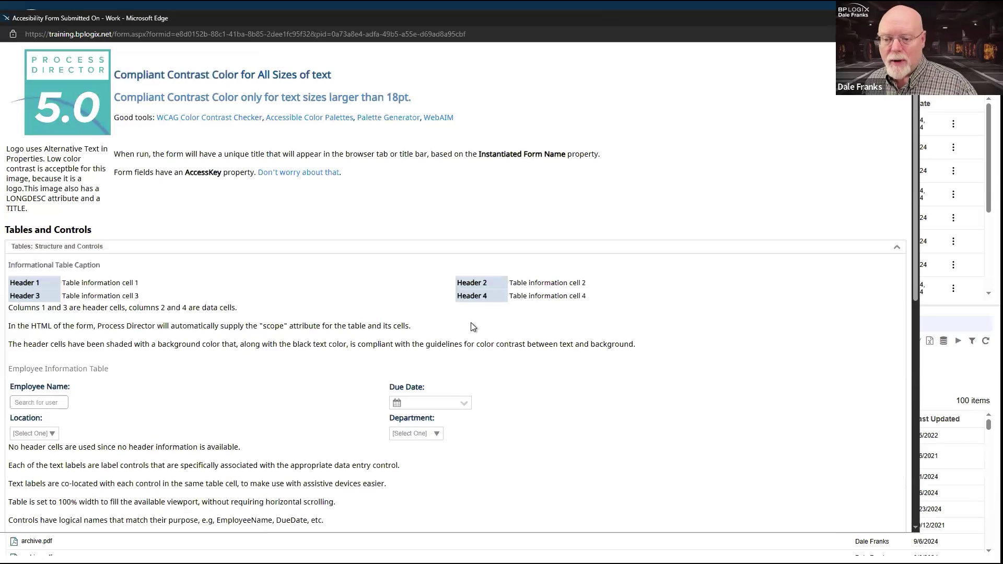
{"action": "scroll", "coordinate": [473, 327], "scroll_direction": "down", "scroll_amount": 8}
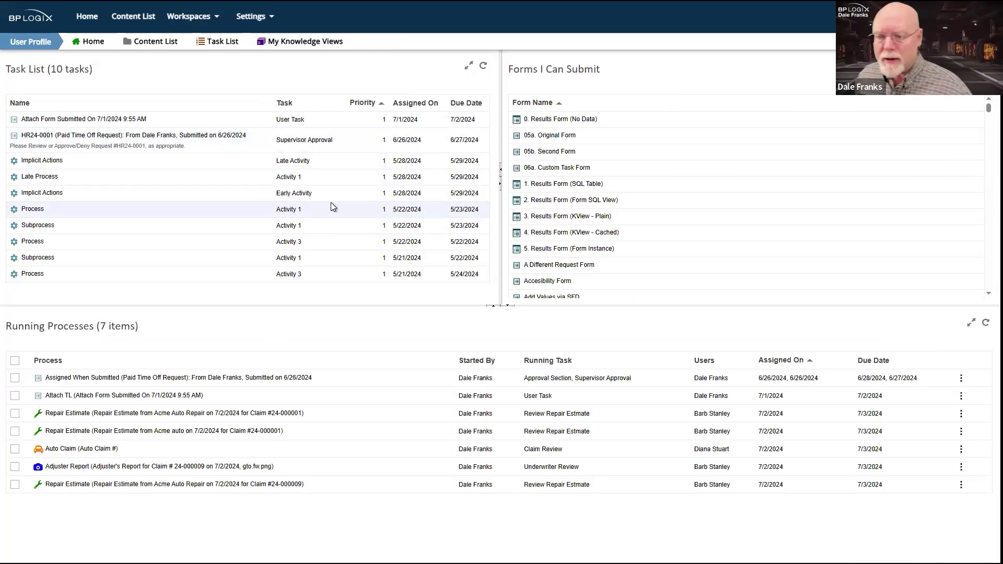
Step: Scroll the Forms I Can Submit list down to the Webinar Form Template entry
{"action": "scroll", "coordinate": [555, 127], "scroll_direction": "down", "scroll_amount": 6}
{"action": "scroll", "coordinate": [555, 126], "scroll_direction": "up", "scroll_amount": 5}
{"action": "scroll", "coordinate": [556, 127], "scroll_direction": "down", "scroll_amount": 12}
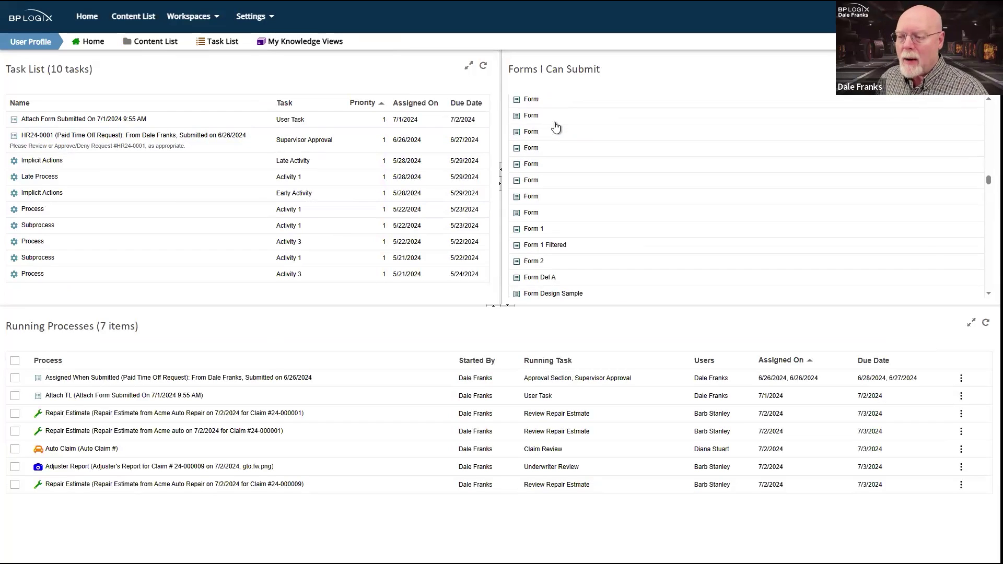
{"action": "scroll", "coordinate": [556, 126], "scroll_direction": "down", "scroll_amount": 8}
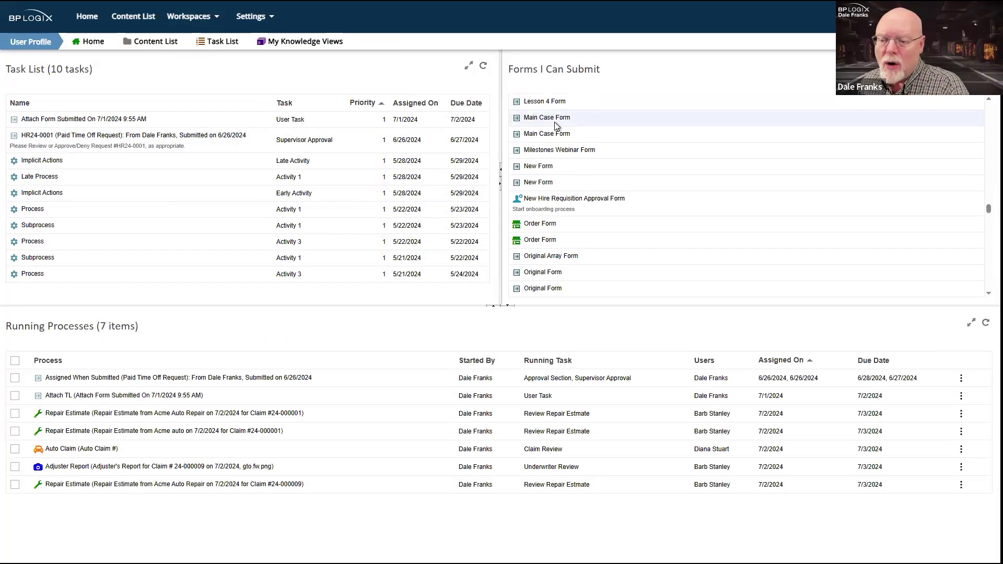
{"action": "scroll", "coordinate": [555, 125], "scroll_direction": "down", "scroll_amount": 6}
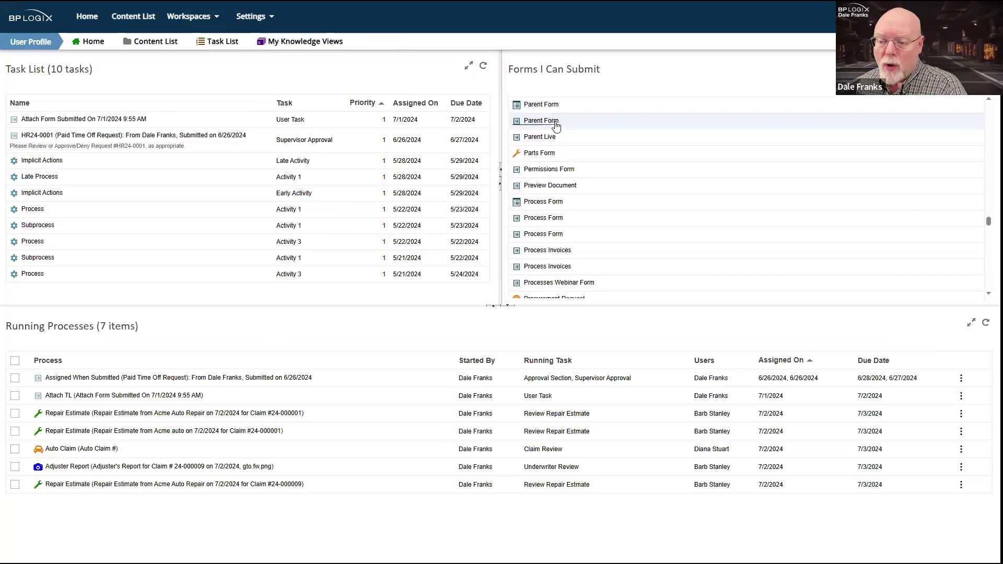
{"action": "scroll", "coordinate": [556, 126], "scroll_direction": "down", "scroll_amount": 4}
{"action": "scroll", "coordinate": [556, 125], "scroll_direction": "down", "scroll_amount": 10}
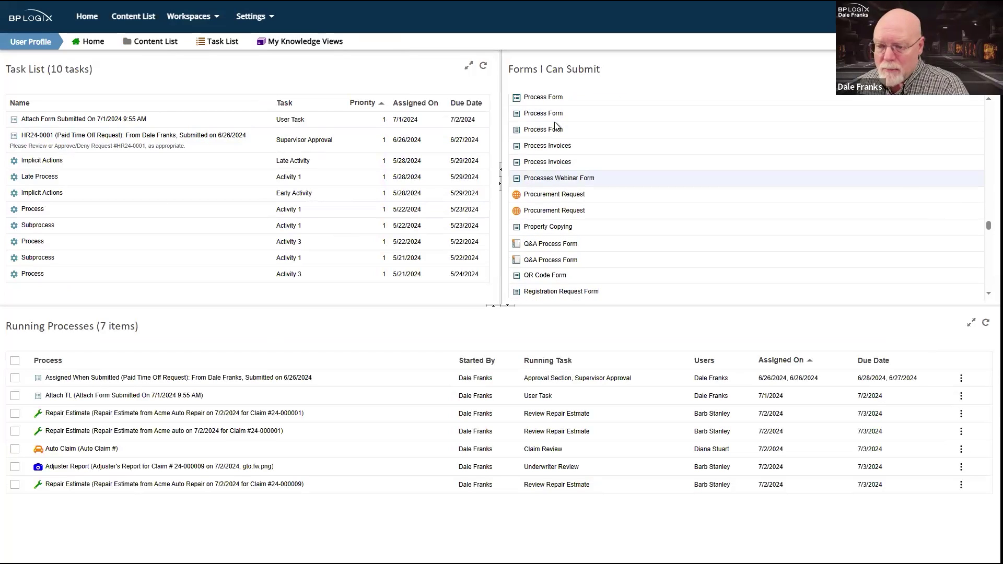
{"action": "scroll", "coordinate": [555, 126], "scroll_direction": "down", "scroll_amount": 12}
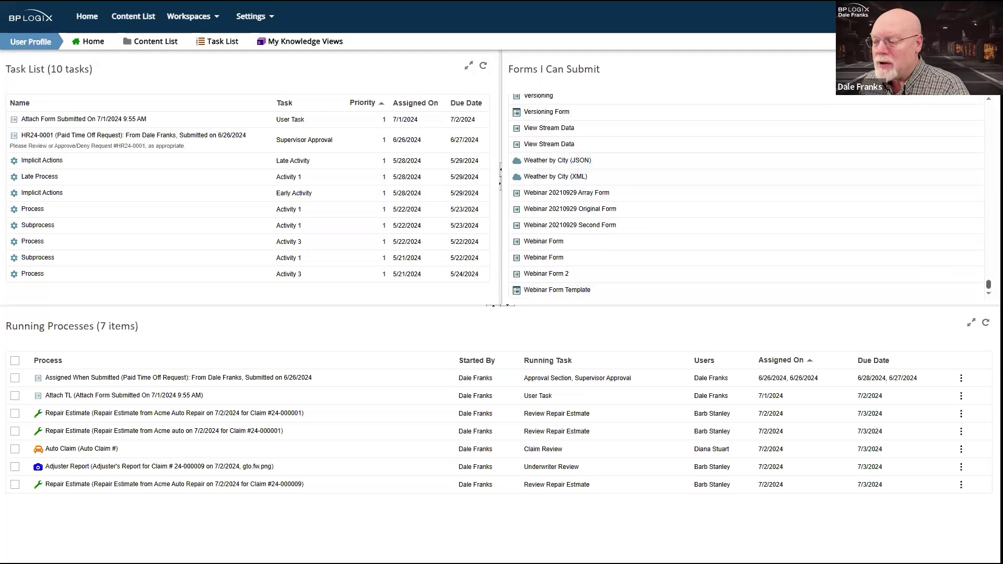
Step: Scroll the Forms I Can Submit list back to the top, showing 0. Results Form (No Data) first
{"action": "left_click_drag", "start_coordinate": [988, 285], "coordinate": [988, 107]}
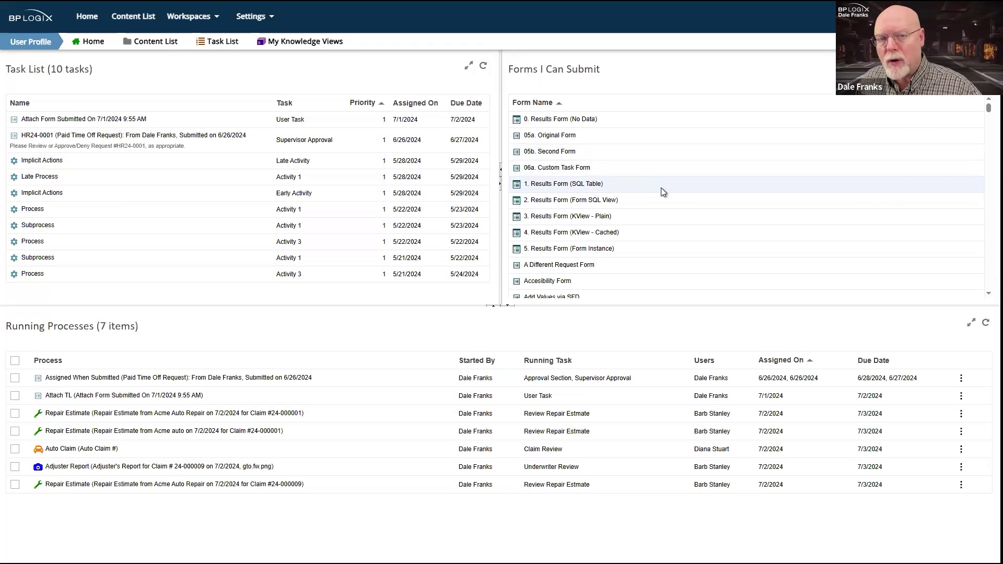
{"action": "left_click", "coordinate": [660, 218]}
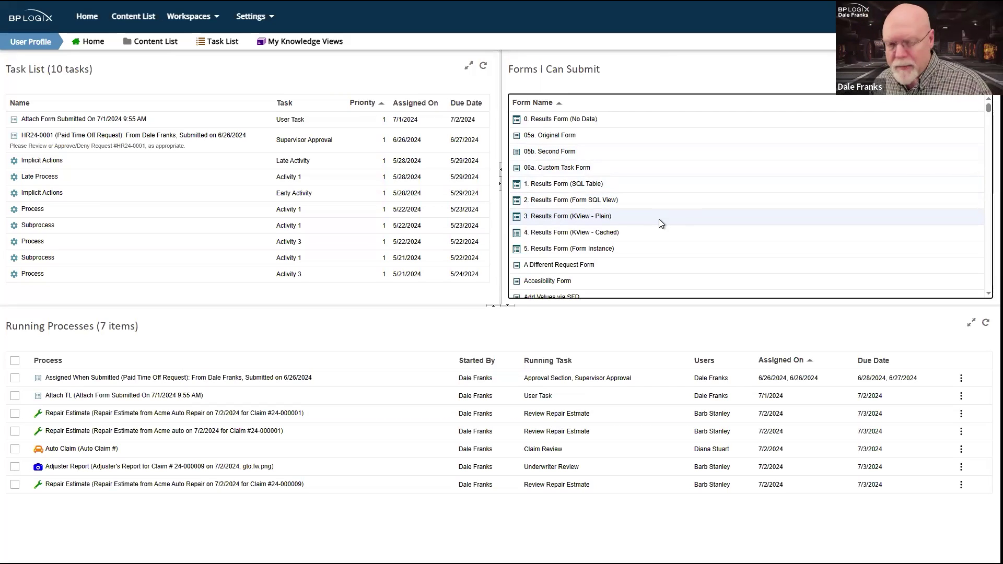
{"action": "left_click", "coordinate": [741, 84]}
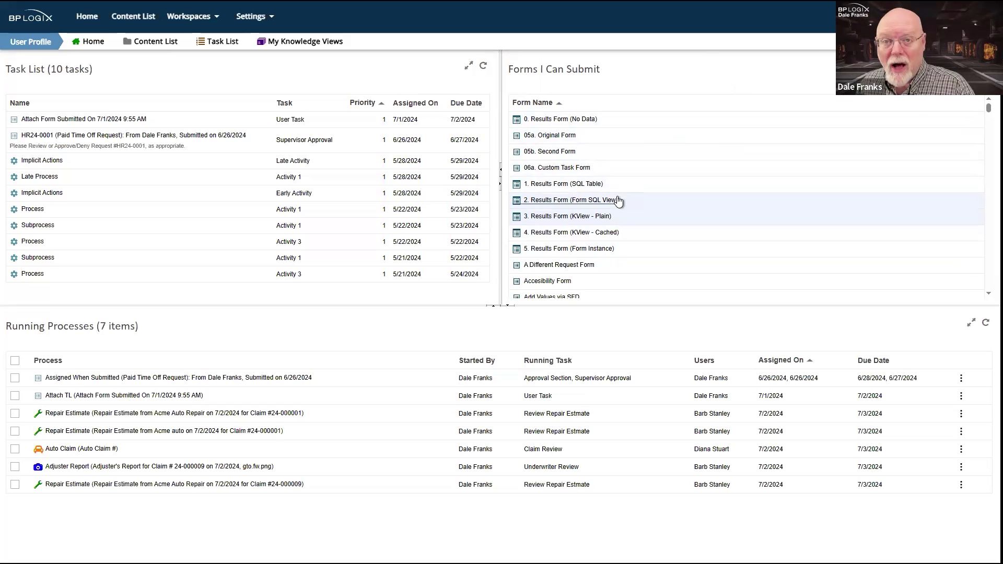
{"action": "scroll", "coordinate": [628, 209], "scroll_direction": "down", "scroll_amount": 2}
{"action": "scroll", "coordinate": [629, 209], "scroll_direction": "up", "scroll_amount": 2}
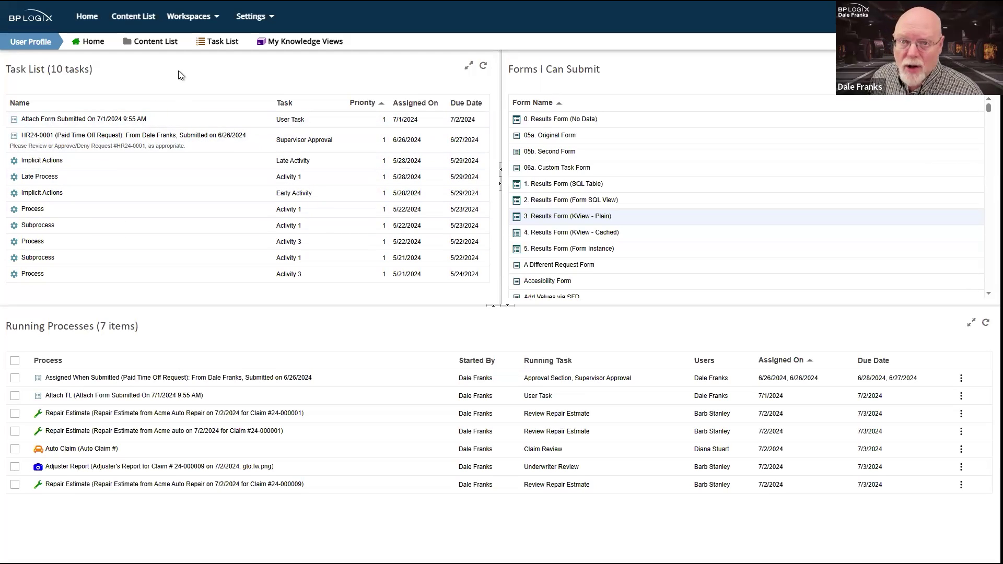
{"action": "left_click", "coordinate": [216, 17]}
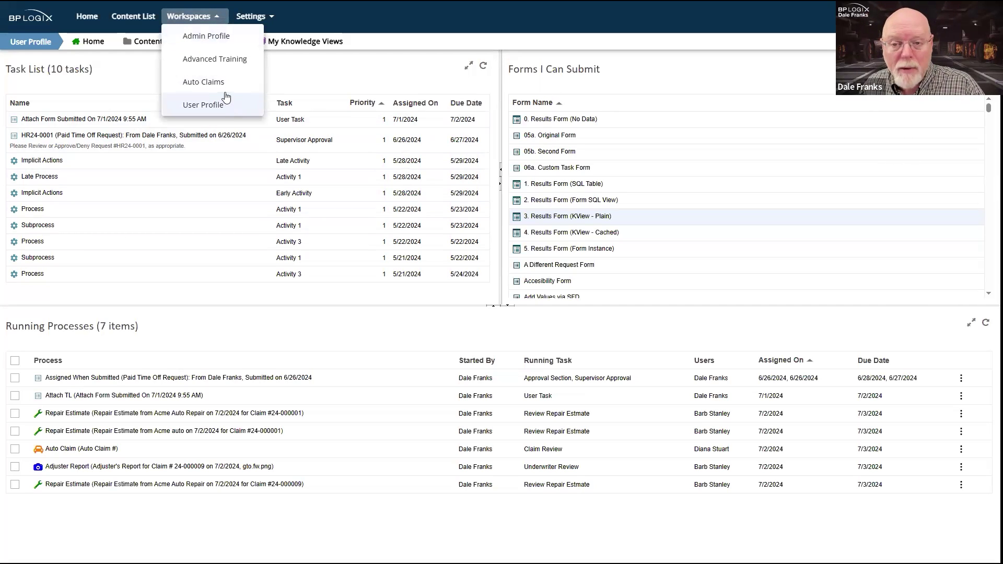
{"action": "left_click", "coordinate": [338, 83]}
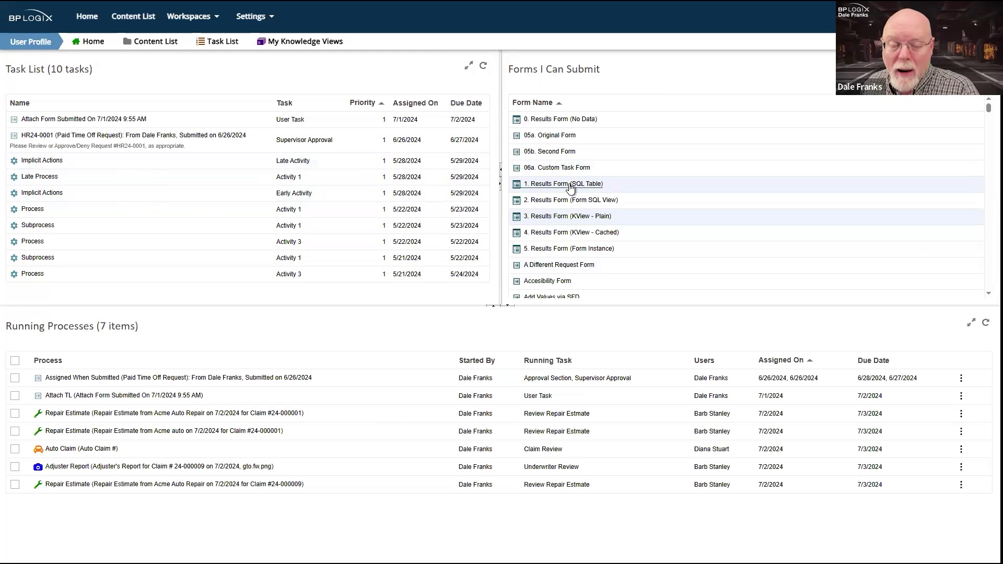
{"action": "scroll", "coordinate": [570, 188], "scroll_direction": "down", "scroll_amount": 3}
{"action": "scroll", "coordinate": [570, 186], "scroll_direction": "up", "scroll_amount": 3}
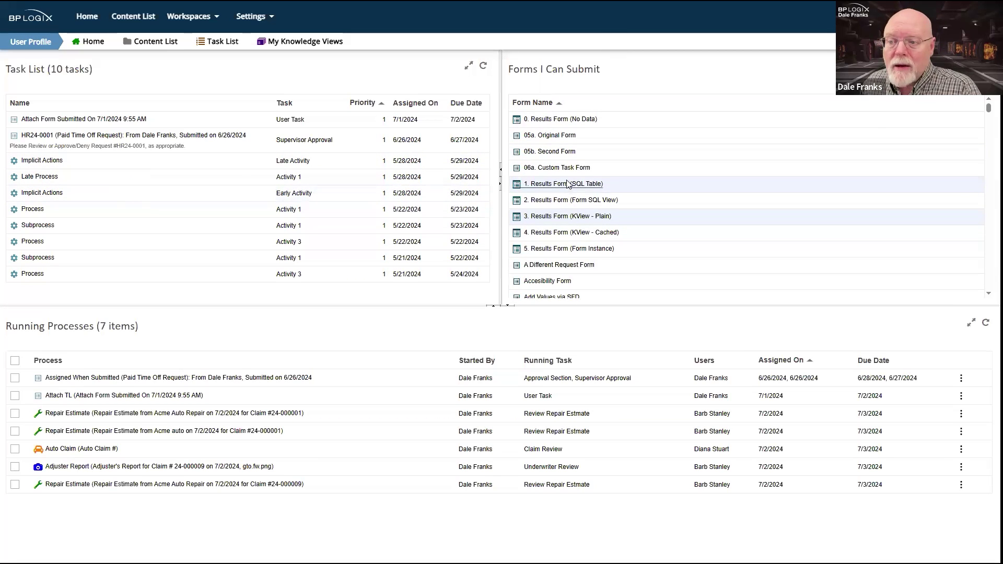
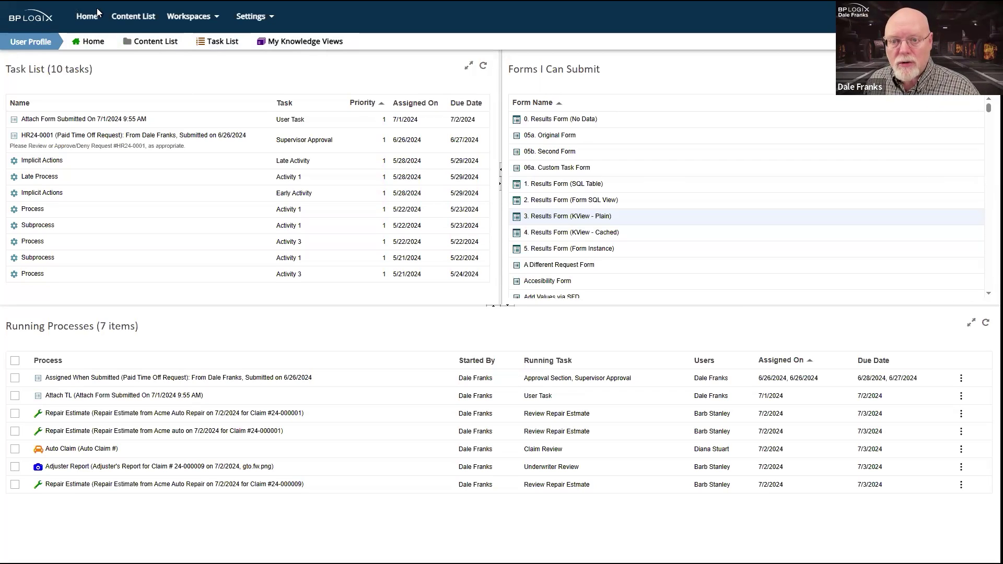
Step: Leave the Workspaces list unchanged and pin the Content List panel open
{"action": "left_click", "coordinate": [210, 17]}
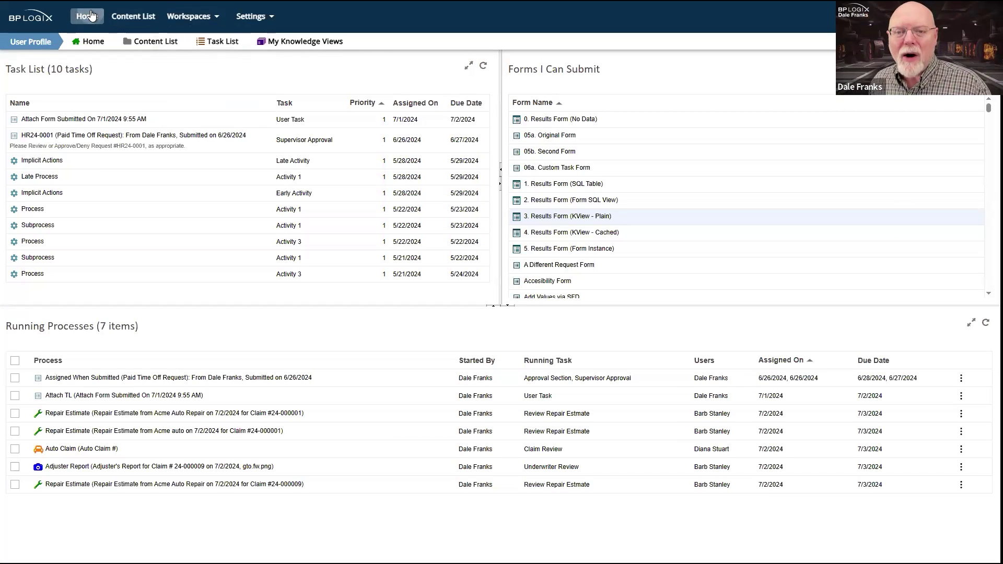
{"action": "left_click", "coordinate": [138, 20]}
{"action": "left_click", "coordinate": [138, 20]}
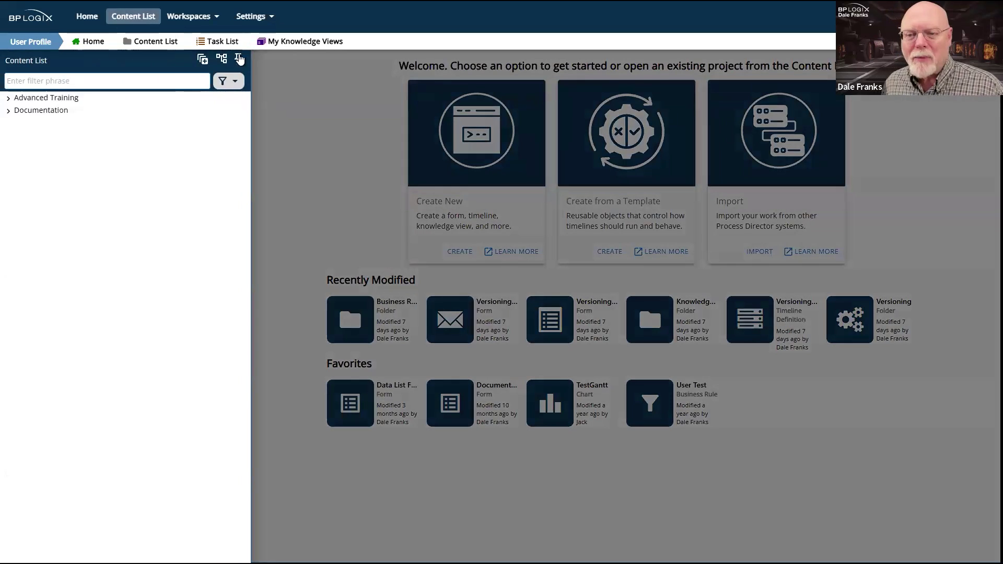
{"action": "left_click", "coordinate": [239, 59]}
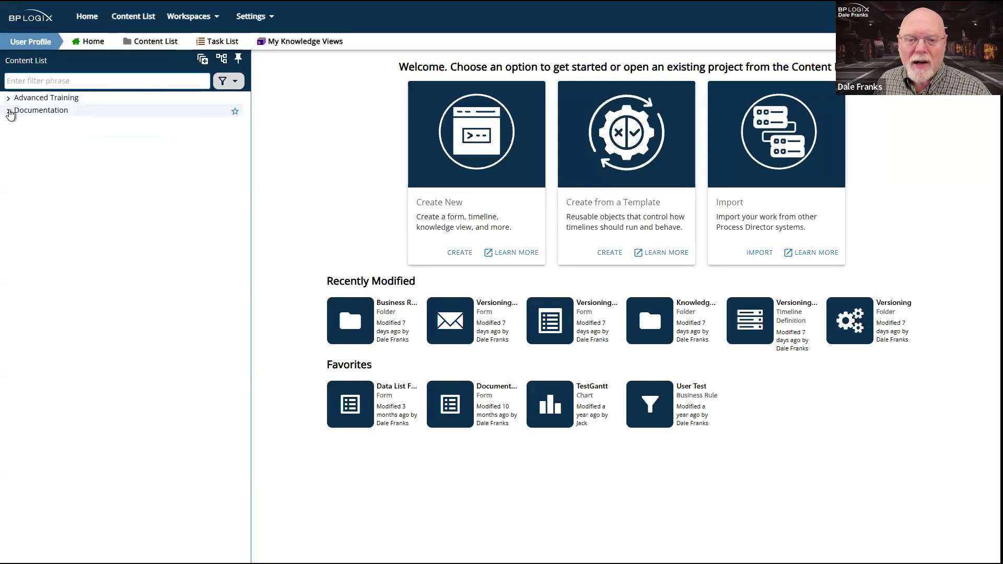
Step: Expand Documentation and Testing and Documentation in the content tree, then reload the User Profile workspace
{"action": "left_click", "coordinate": [9, 110]}
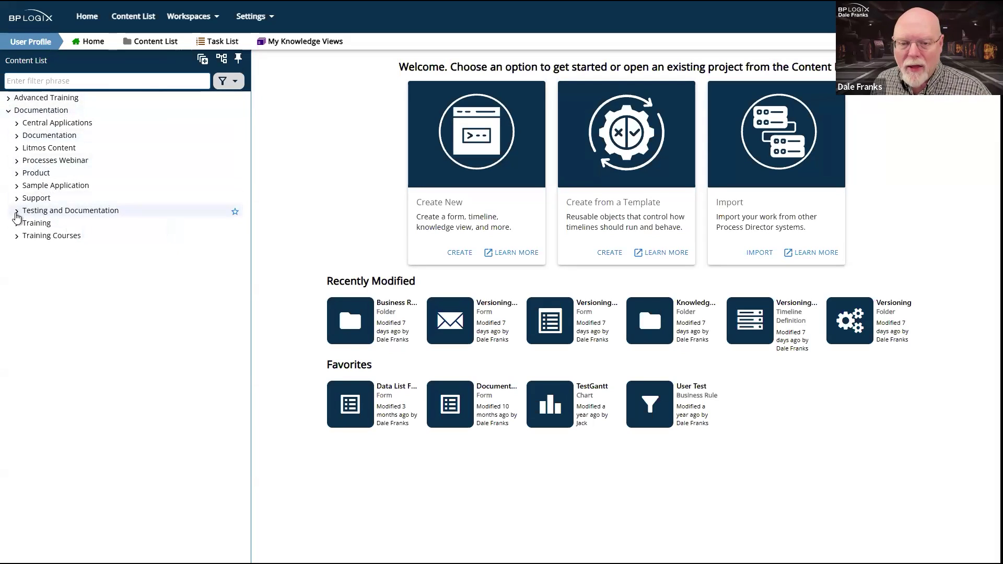
{"action": "left_click", "coordinate": [16, 210]}
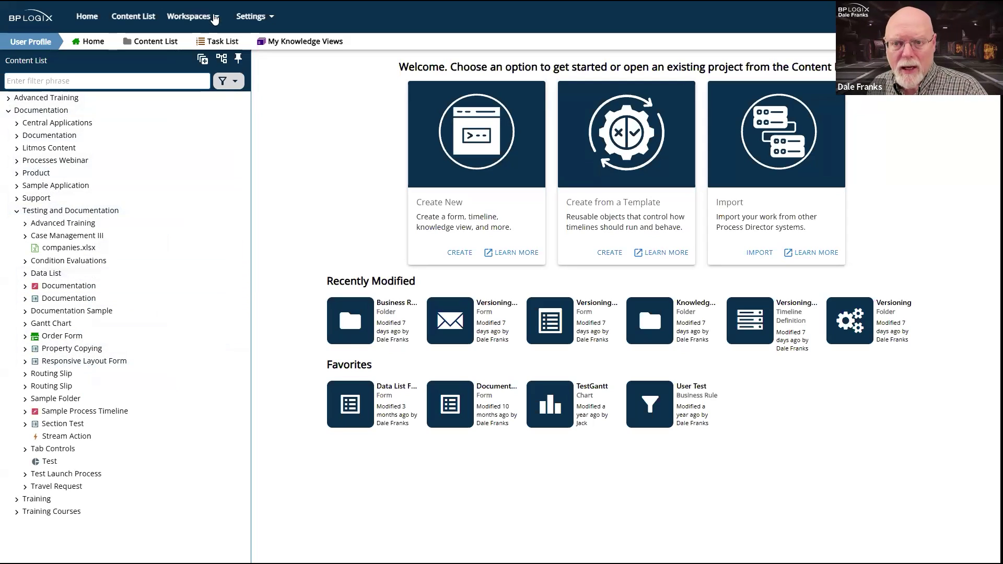
{"action": "left_click", "coordinate": [196, 16]}
{"action": "left_click", "coordinate": [232, 106]}
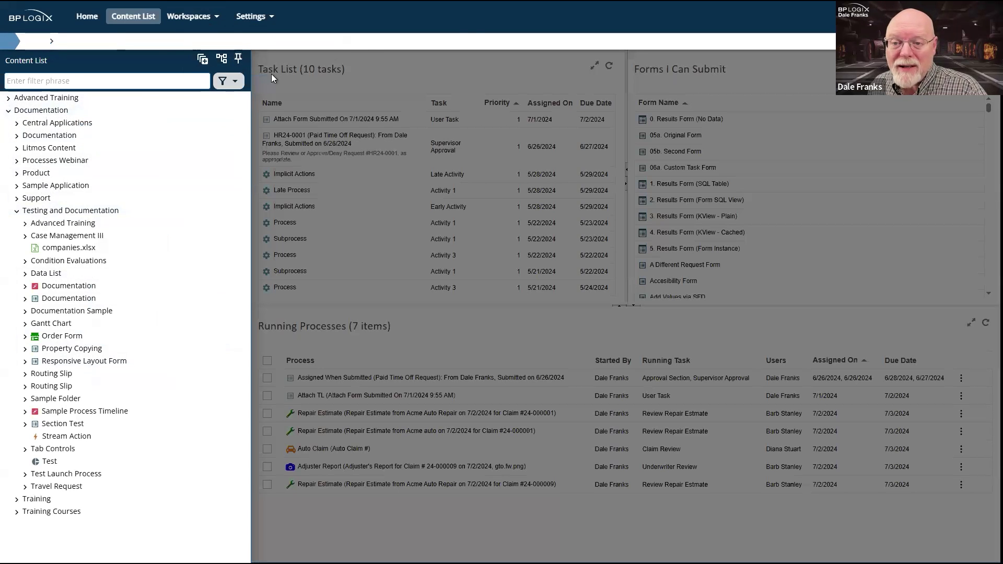
Step: Close the Content List panel so the dashboard panels span the full width, then open Workspaces
{"action": "left_click", "coordinate": [393, 148]}
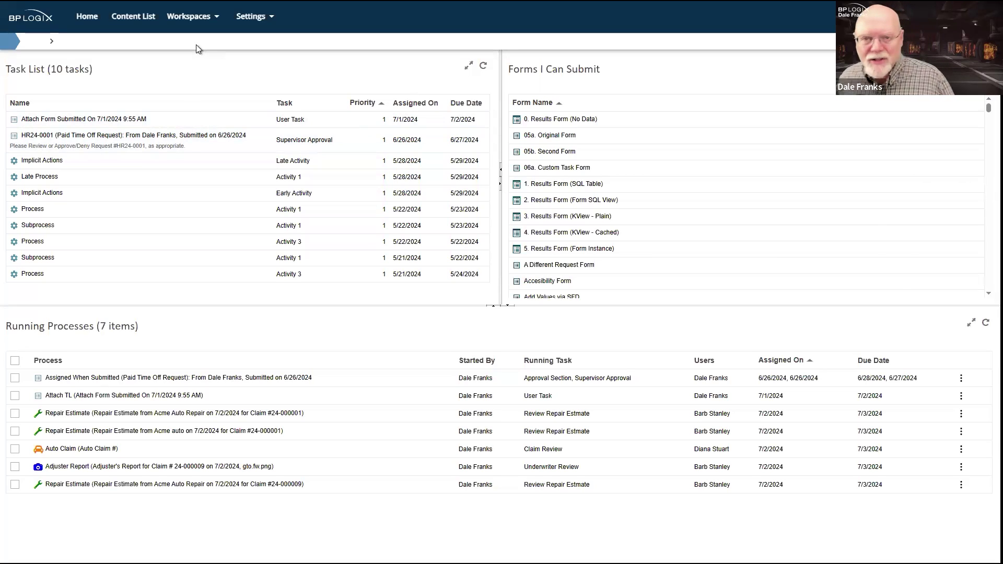
{"action": "left_click", "coordinate": [205, 16]}
{"action": "left_click", "coordinate": [232, 84]}
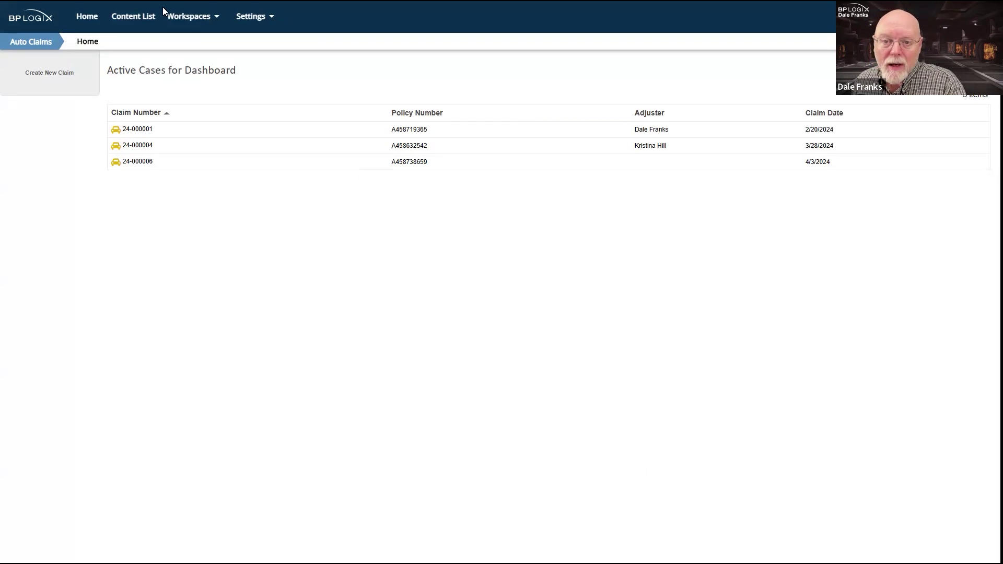
{"action": "left_click", "coordinate": [185, 16]}
{"action": "left_click", "coordinate": [208, 103]}
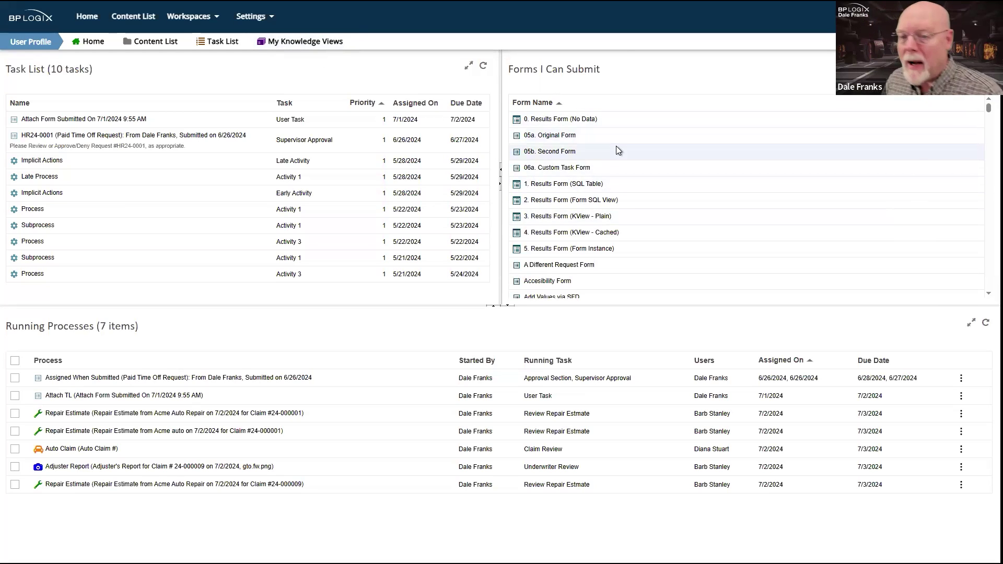
Step: Switch through the Admin Profile and Advanced Training workspaces, ending on User Profile
{"action": "left_click", "coordinate": [209, 17]}
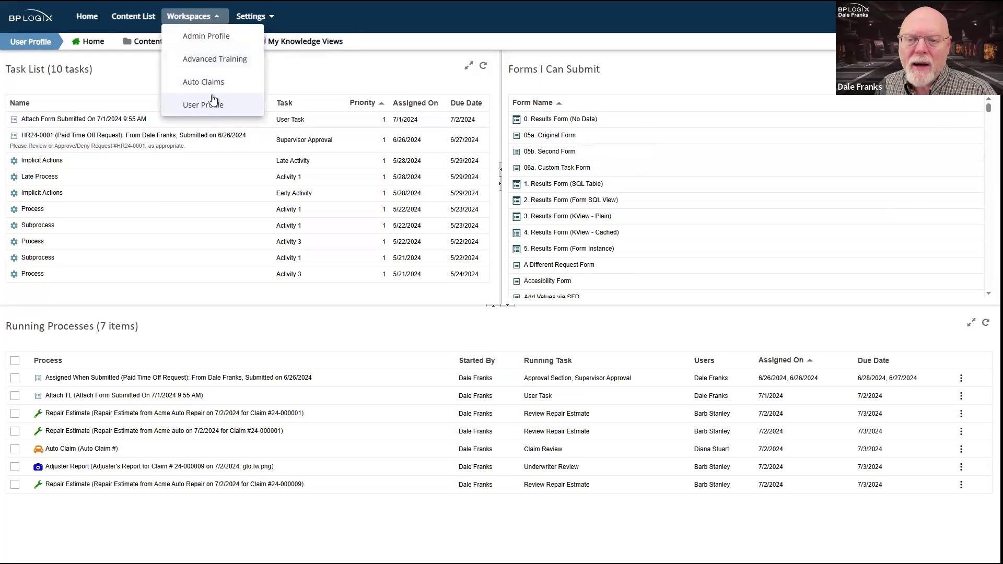
{"action": "left_click", "coordinate": [204, 36]}
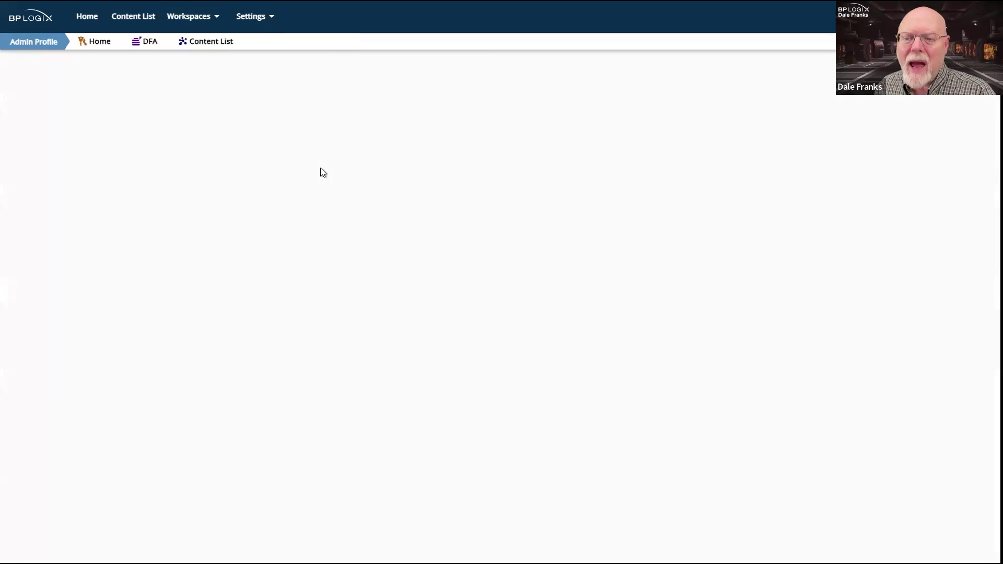
{"action": "left_click", "coordinate": [178, 18]}
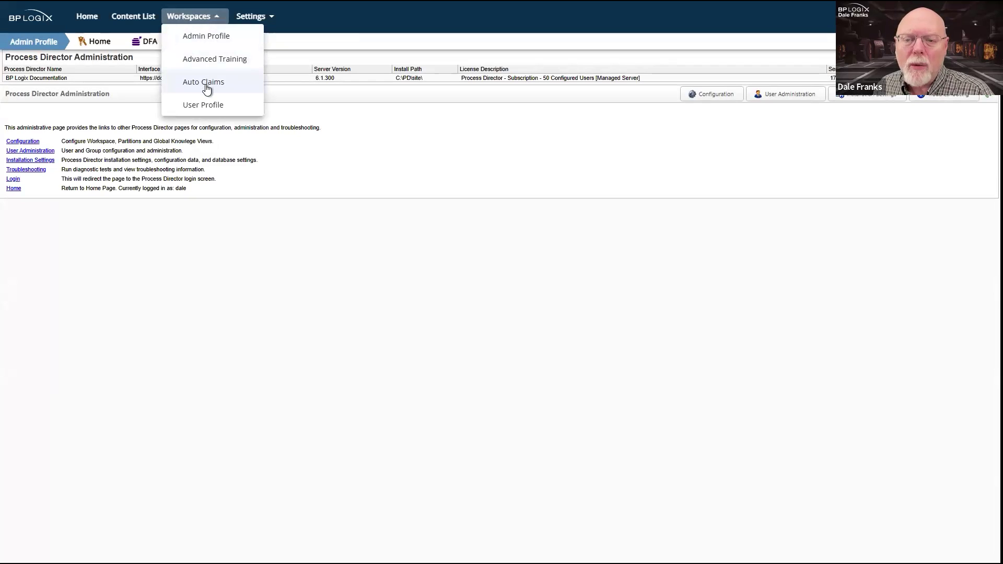
{"action": "left_click", "coordinate": [215, 61]}
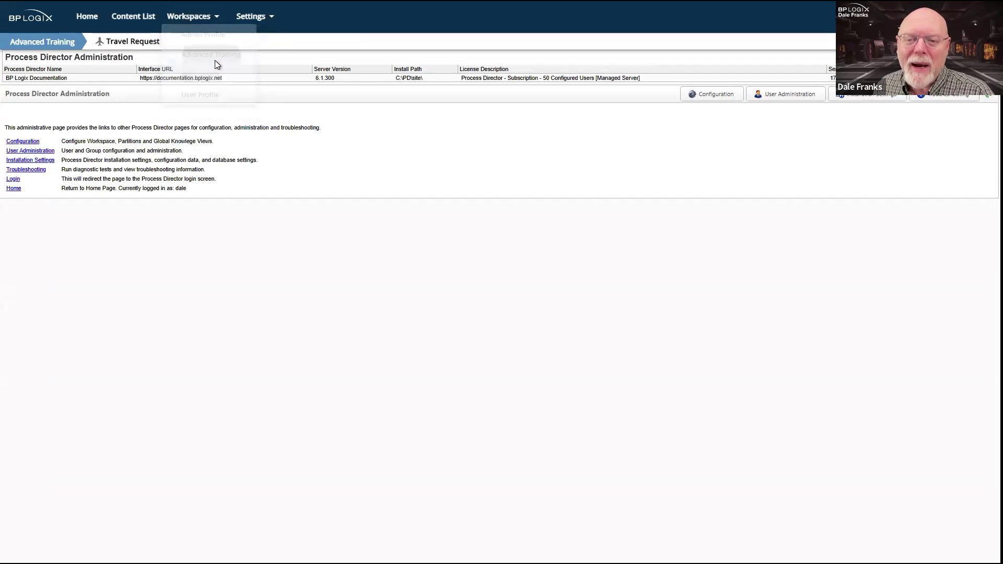
{"action": "left_click", "coordinate": [193, 19]}
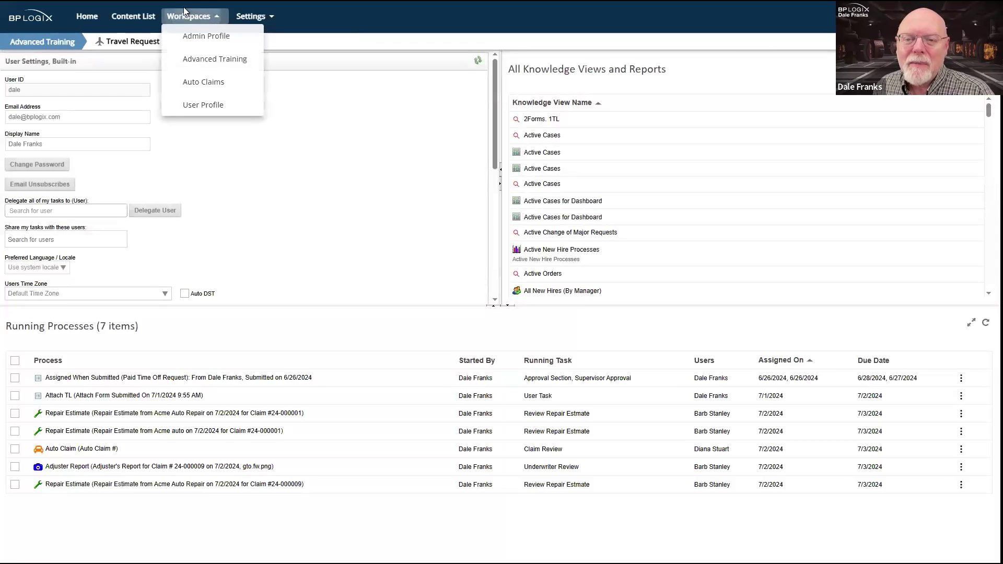
{"action": "left_click", "coordinate": [203, 104]}
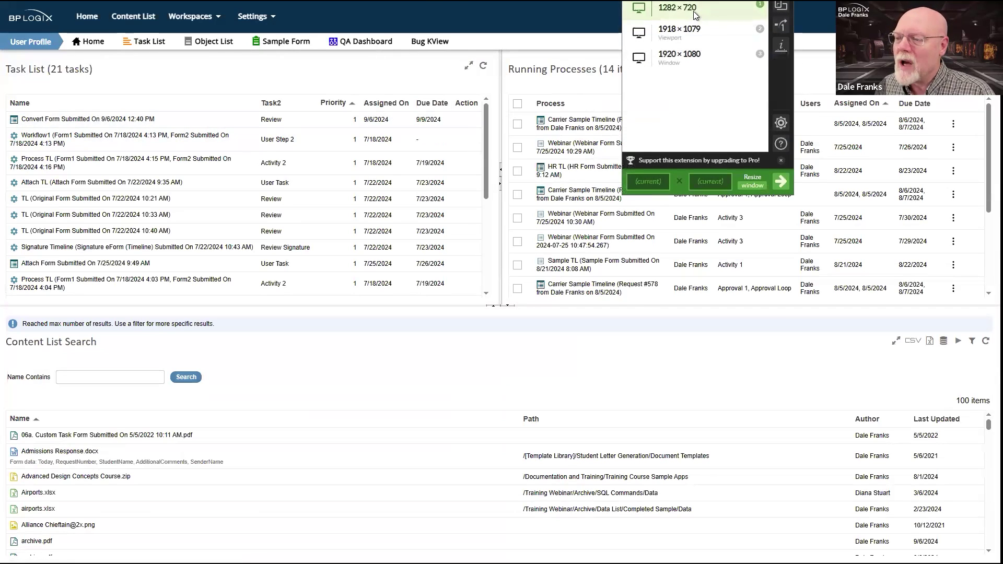
{"action": "left_click", "coordinate": [695, 13]}
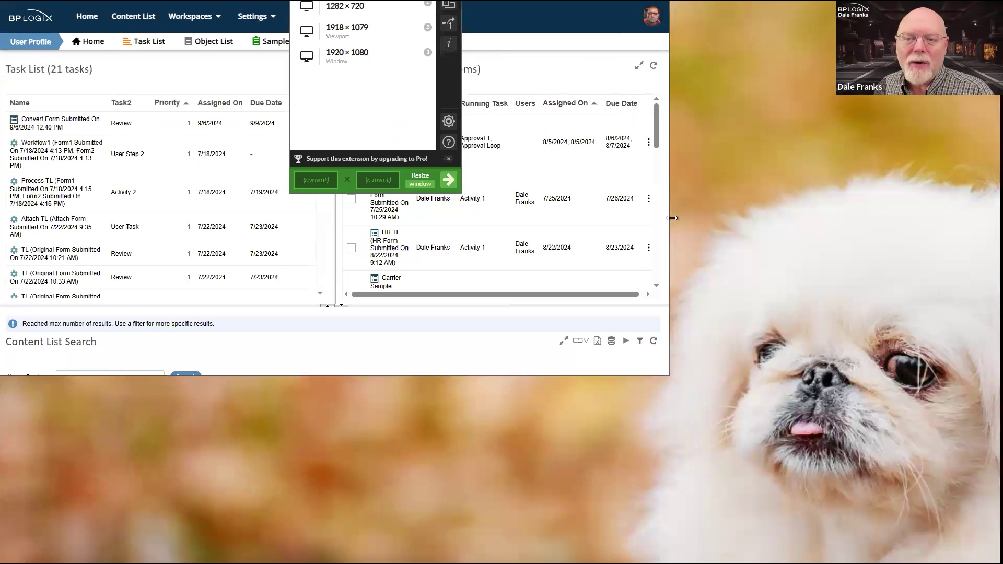
{"action": "left_click_drag", "start_coordinate": [672, 218], "coordinate": [461, 223]}
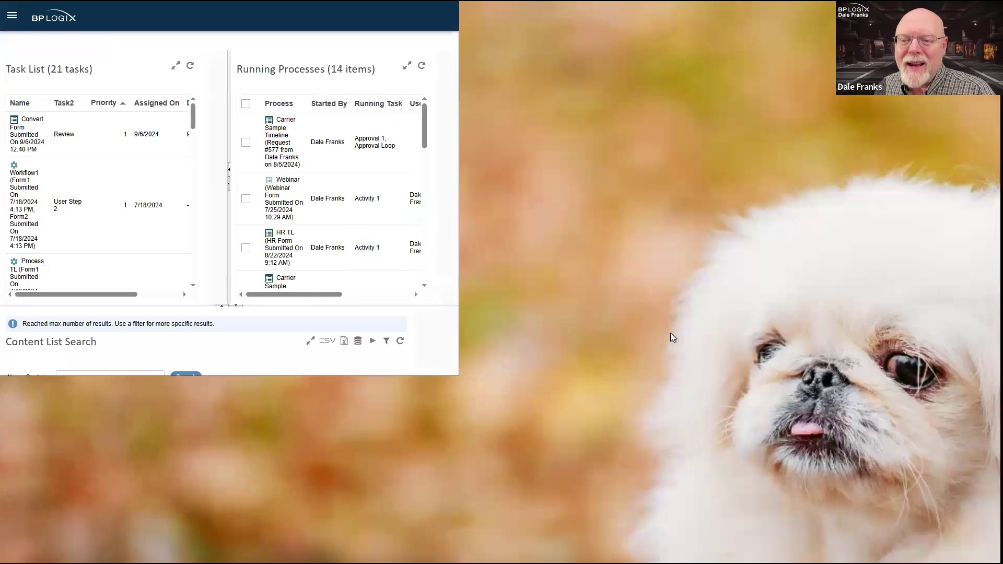
{"action": "left_click", "coordinate": [11, 17]}
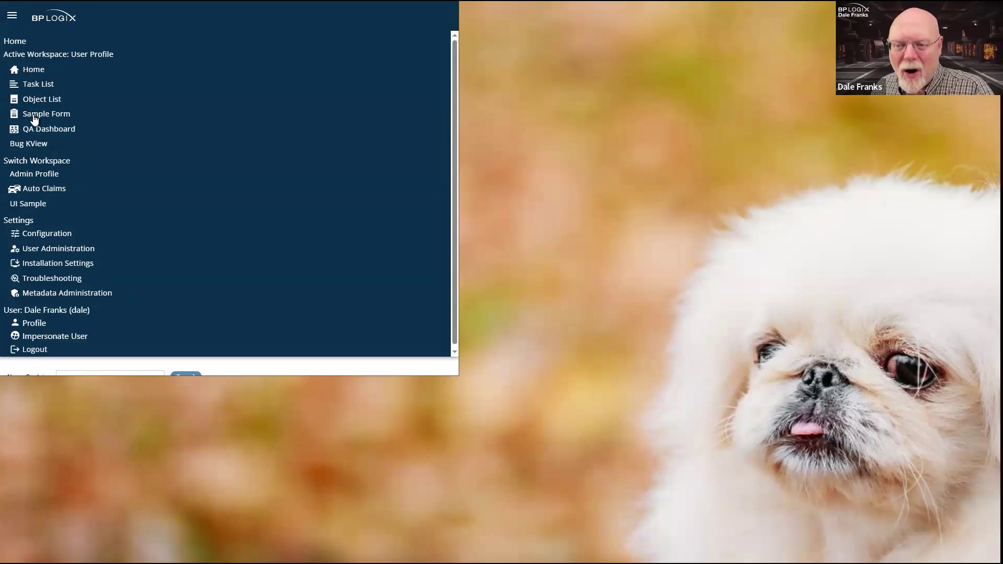
{"action": "left_click", "coordinate": [12, 18]}
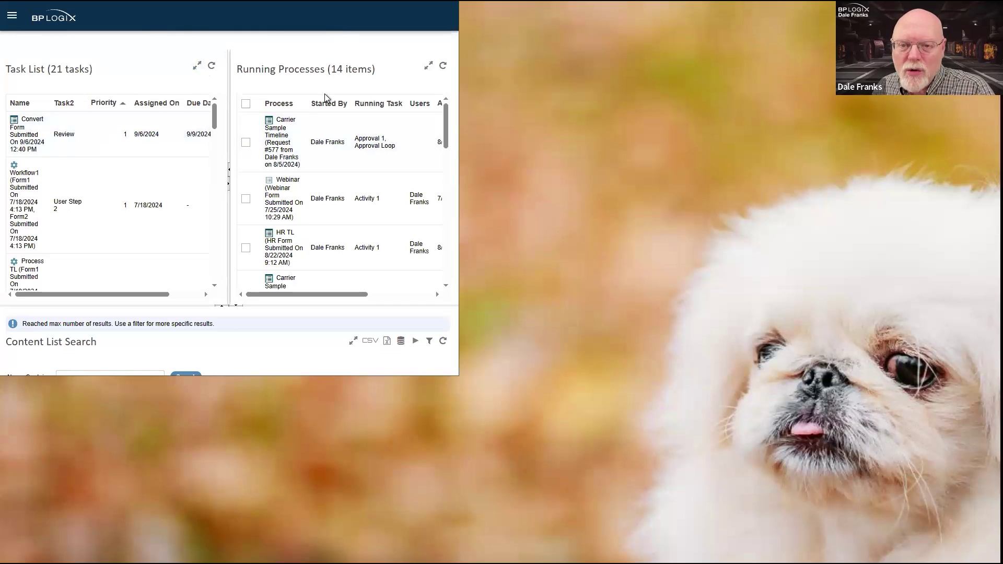
{"action": "left_click", "coordinate": [14, 19]}
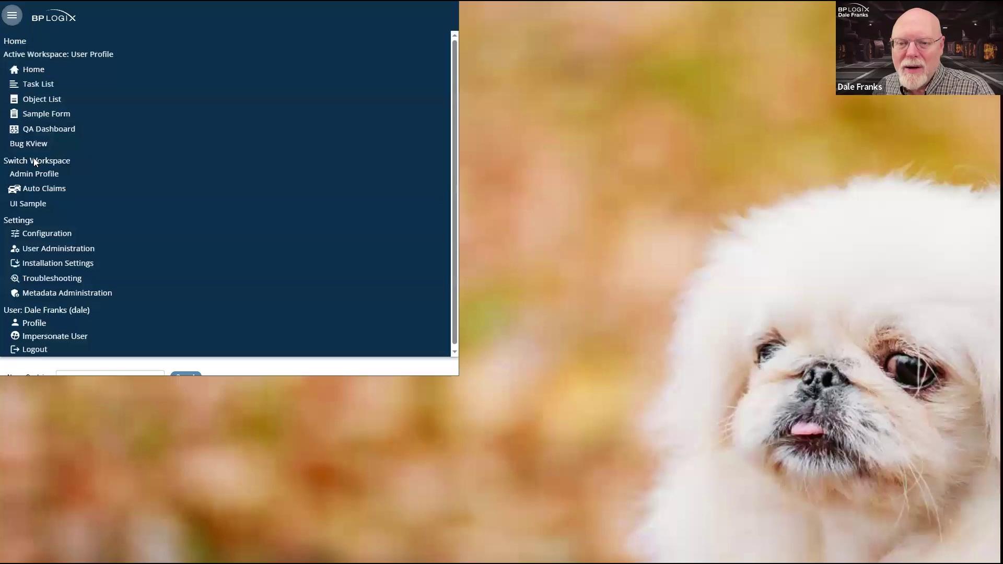
{"action": "left_click", "coordinate": [14, 25]}
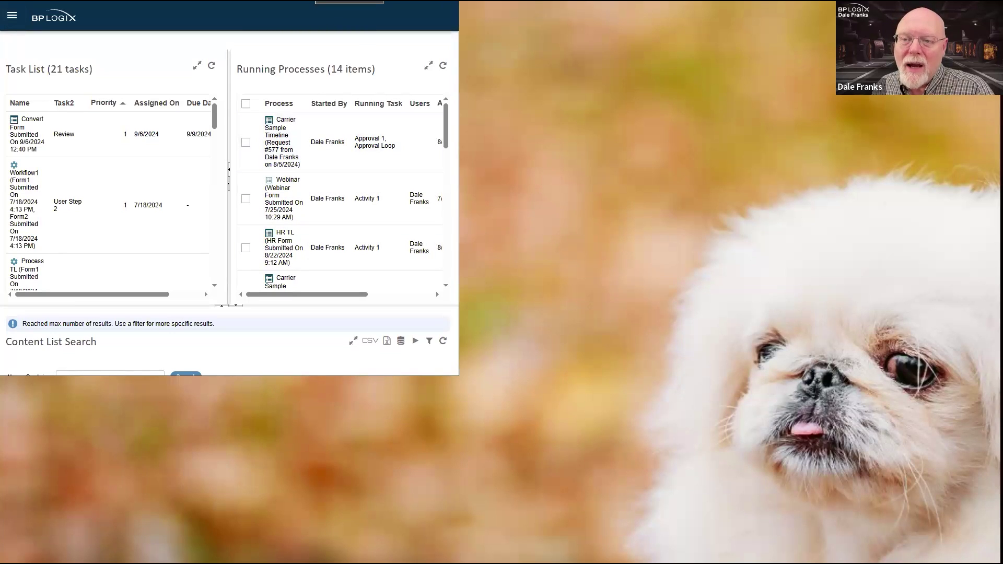
Step: Resize the browser window to full-screen 1920×1080 and dismiss the window-resizer popup
{"action": "left_click", "coordinate": [314, 1]}
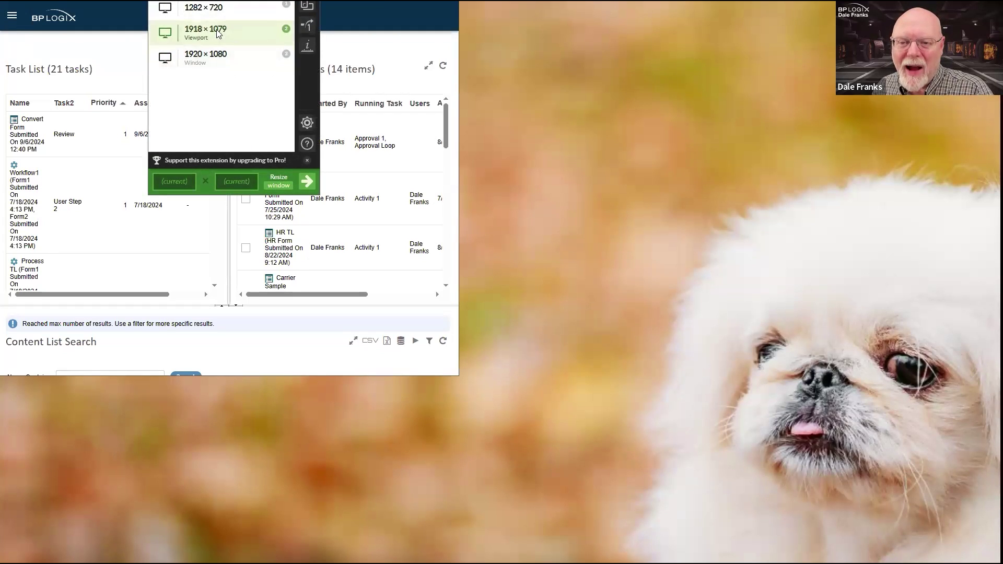
{"action": "left_click", "coordinate": [215, 33]}
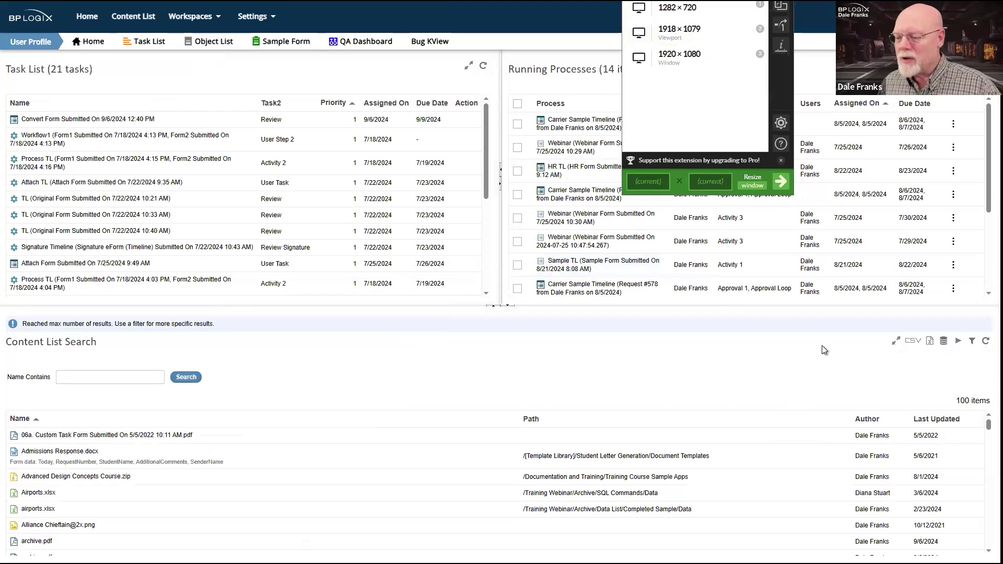
{"action": "left_click", "coordinate": [822, 347]}
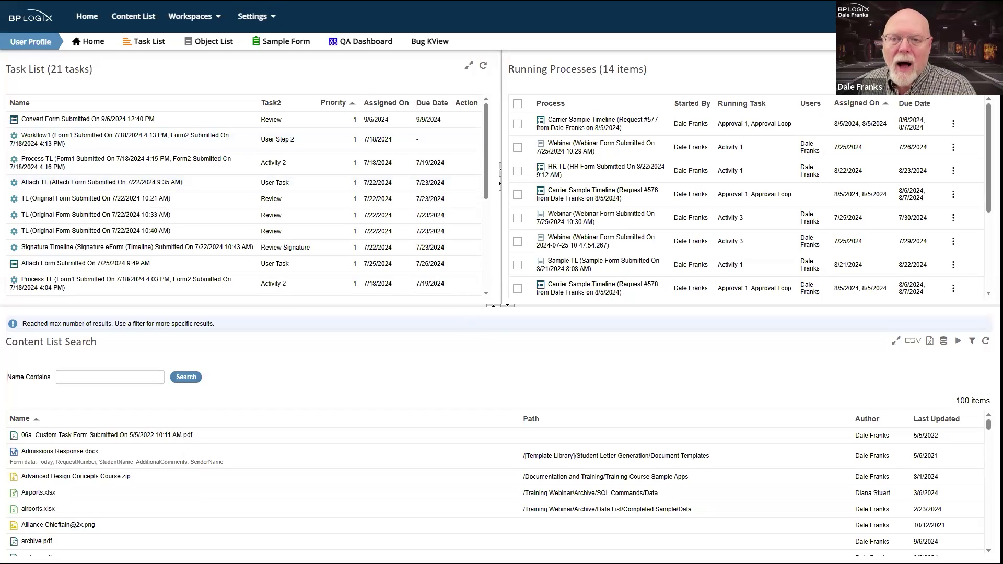
{"action": "left_click", "coordinate": [215, 59]}
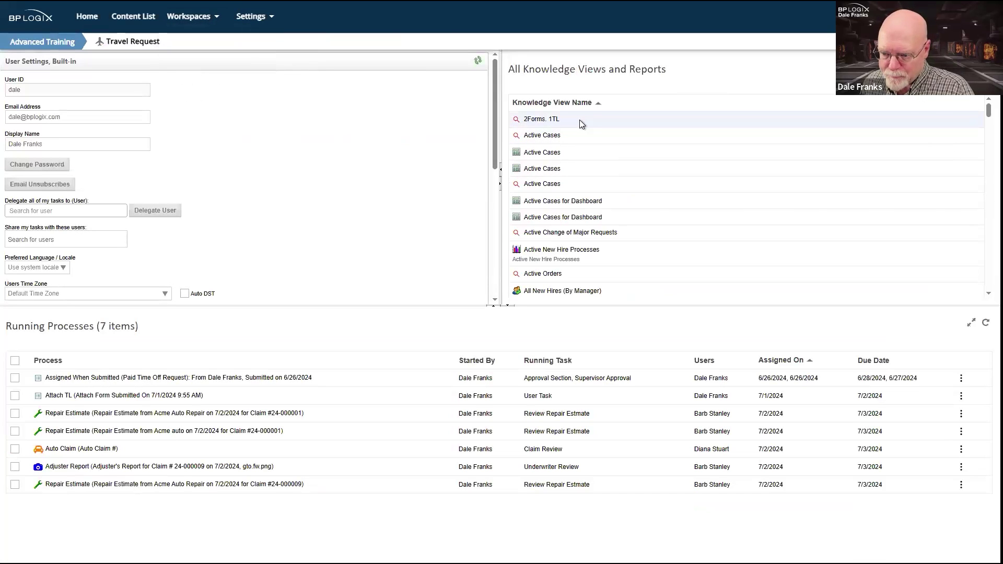
{"action": "left_click", "coordinate": [181, 16]}
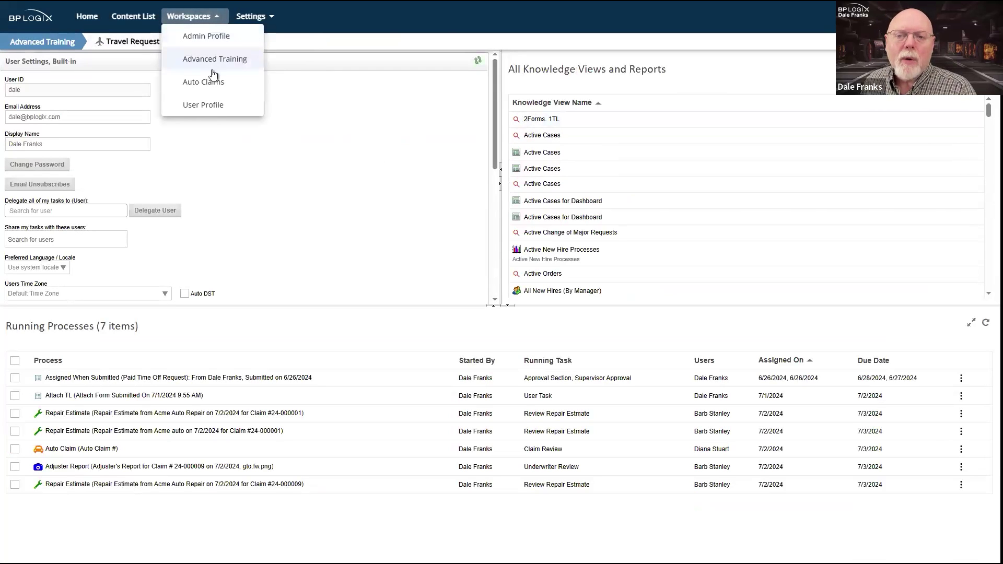
{"action": "left_click", "coordinate": [220, 105]}
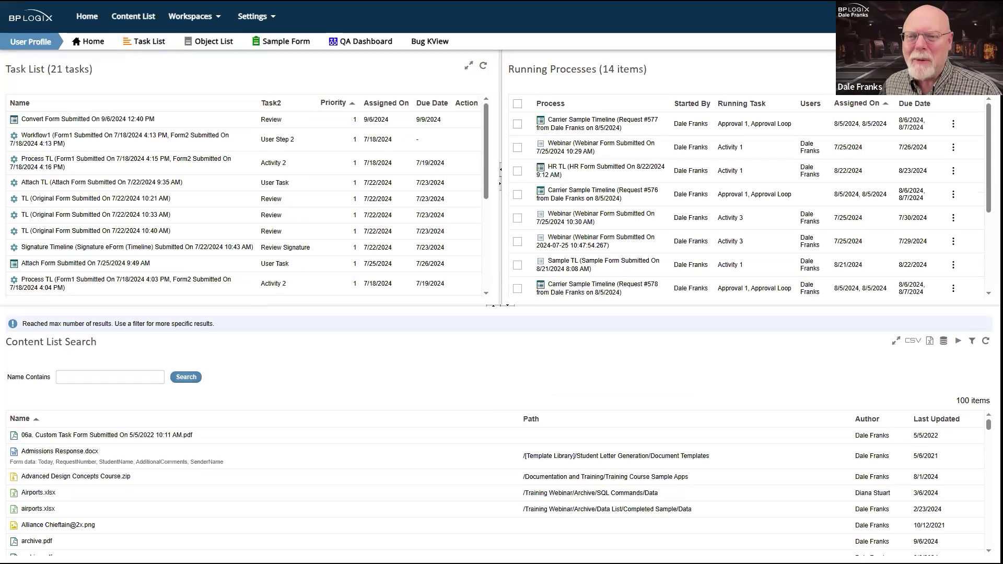
Step: Show the full-page Task List with all 21 tasks and their due dates
{"action": "left_click", "coordinate": [148, 43]}
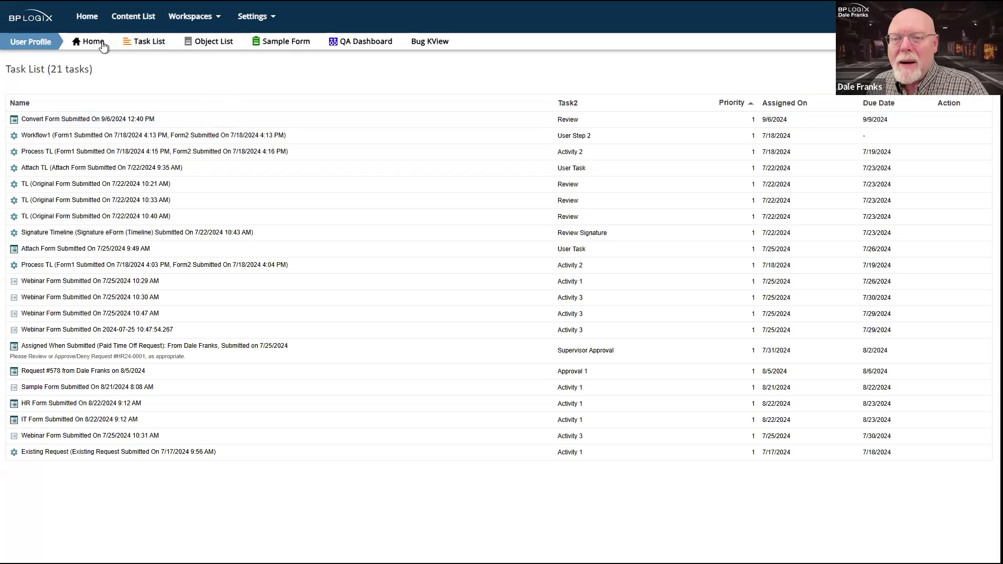
Step: Return to the Home dashboard with Task List, 14 running processes and Content List Search
{"action": "left_click", "coordinate": [87, 42]}
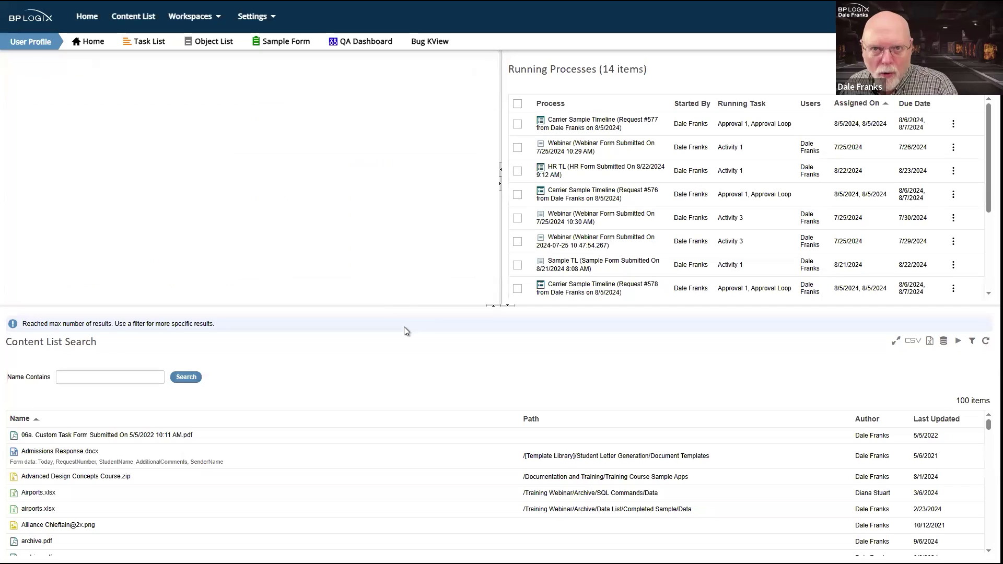
Step: Check the Workspaces list, then go to Settings > Configuration to see all seven workspaces
{"action": "left_click", "coordinate": [202, 18]}
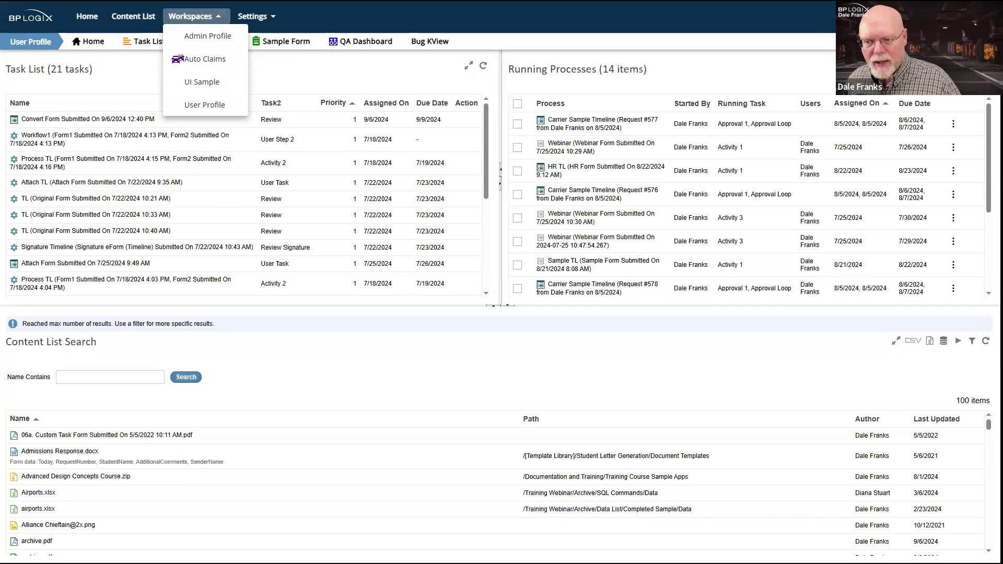
{"action": "left_click", "coordinate": [523, 360]}
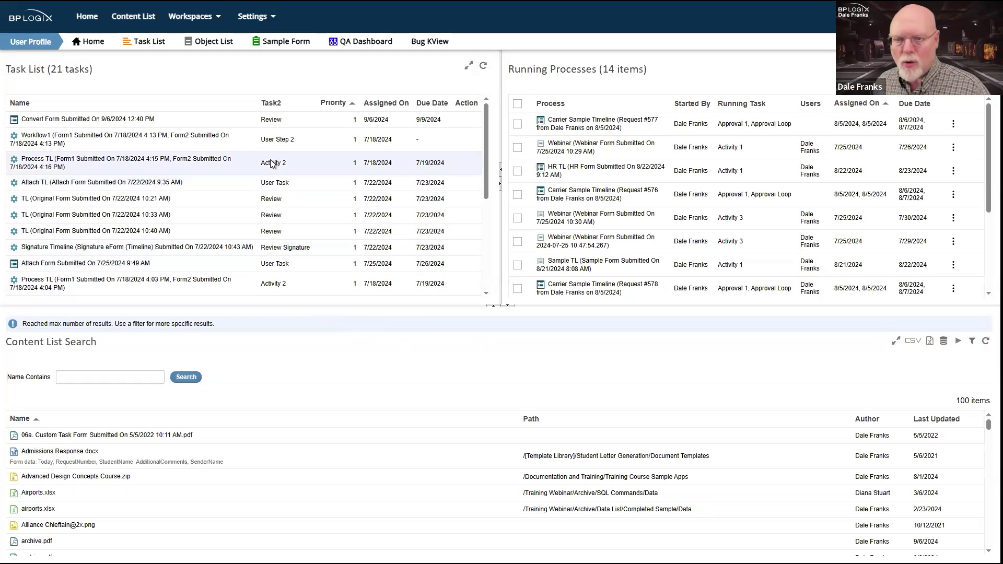
{"action": "left_click", "coordinate": [274, 13]}
{"action": "left_click", "coordinate": [285, 34]}
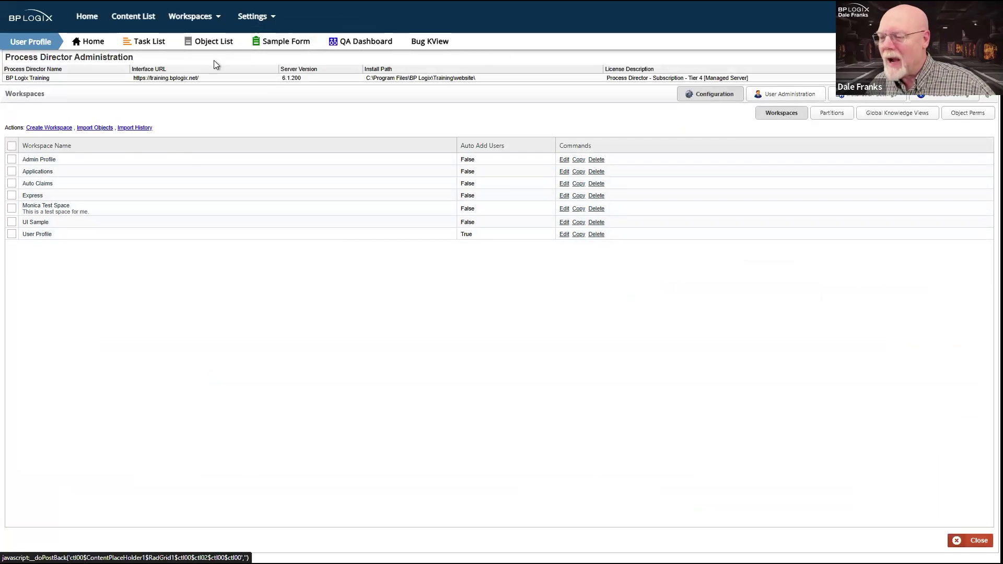
{"action": "left_click", "coordinate": [262, 18]}
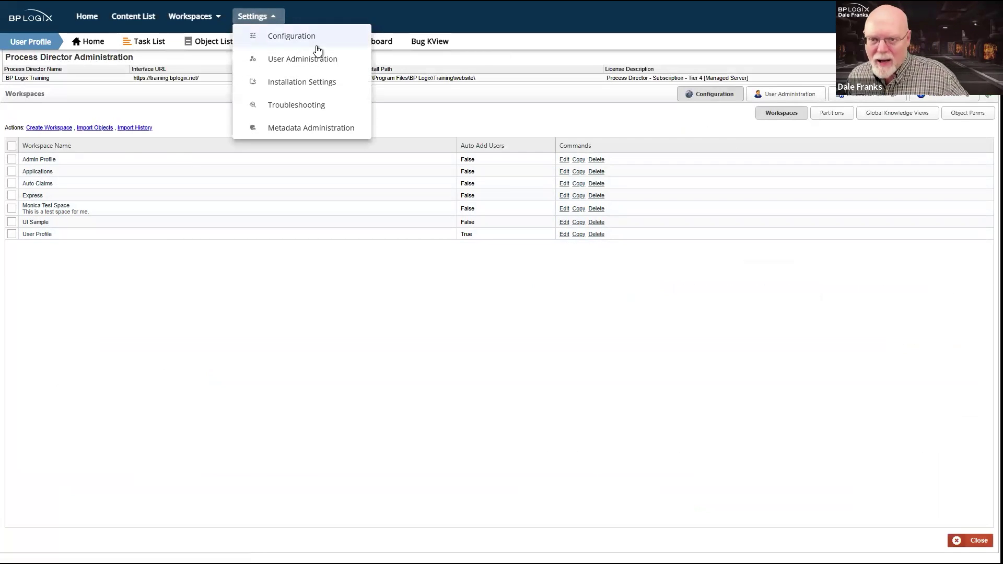
{"action": "left_click", "coordinate": [374, 380]}
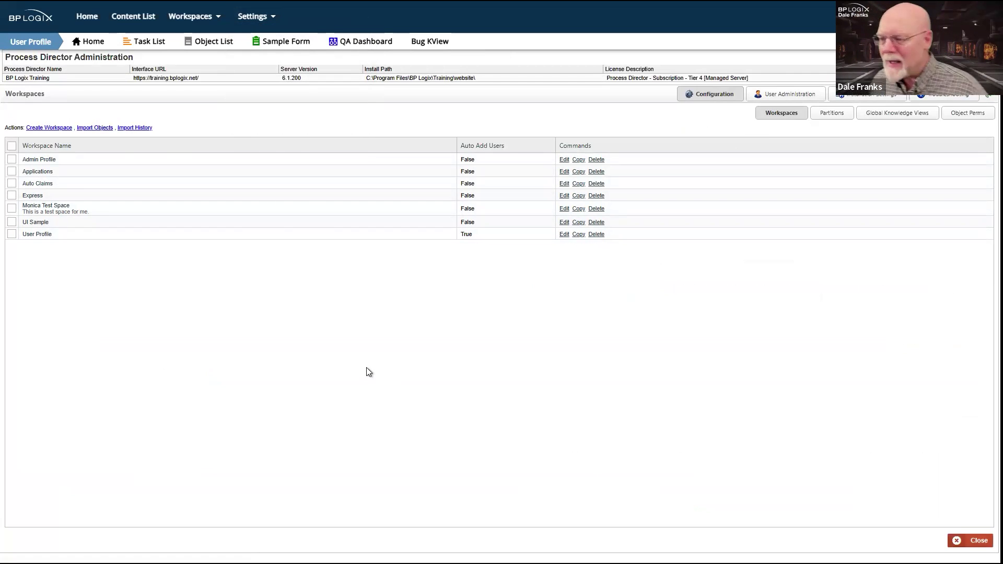
Step: Create a new workspace named 'Webinar' with the description 'This is a demo workspace'
{"action": "left_click", "coordinate": [50, 128]}
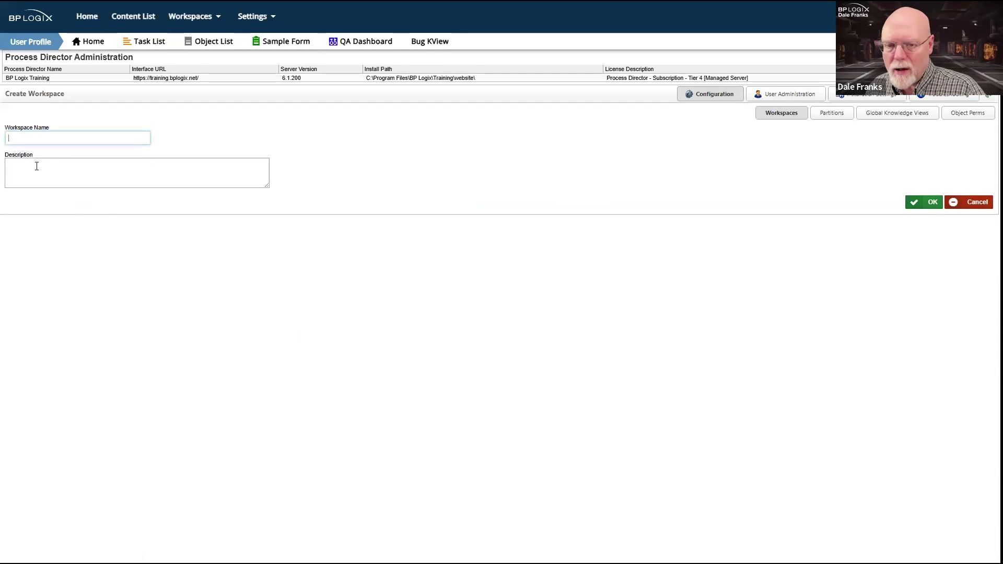
{"action": "type", "text": "Webinar"}
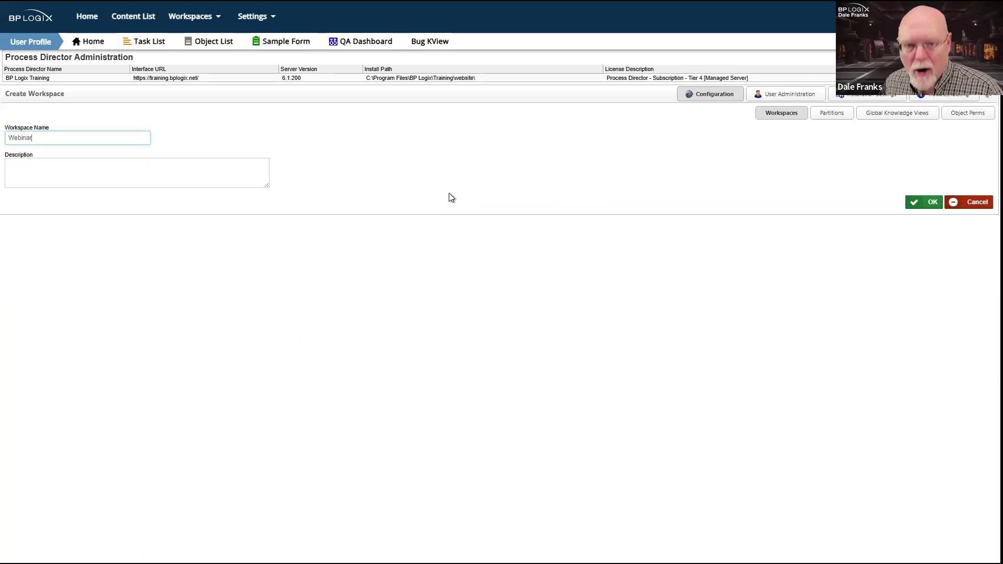
{"action": "left_click", "coordinate": [150, 168]}
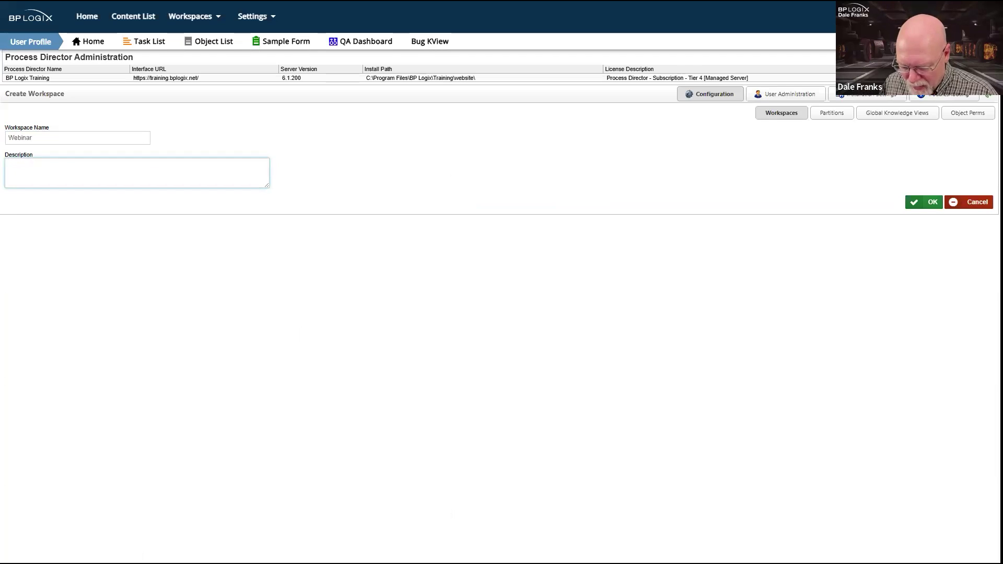
{"action": "type", "text": "This is a demo workspace"}
{"action": "left_click", "coordinate": [934, 217]}
{"action": "left_click", "coordinate": [935, 208]}
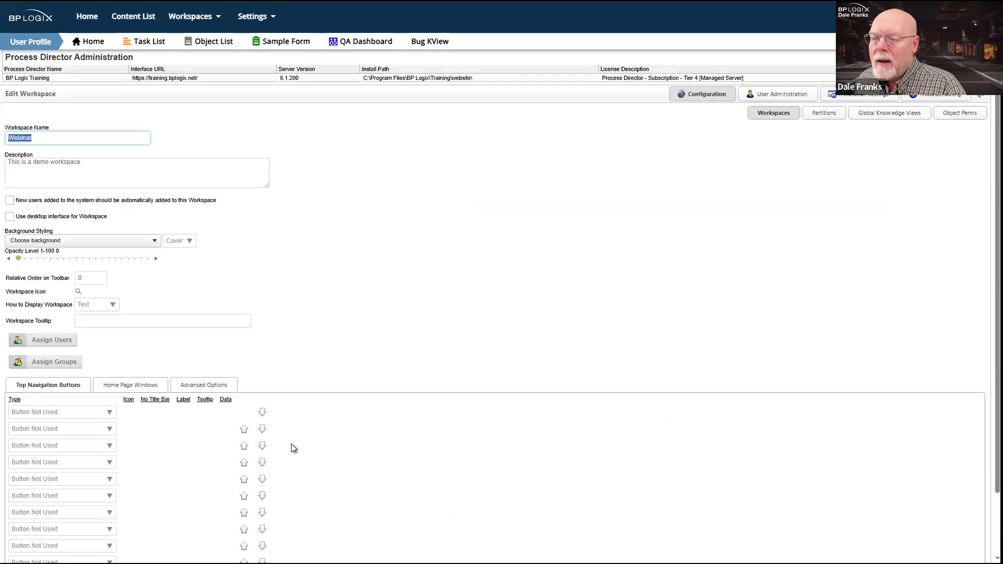
Step: Tick the option to automatically add new users to the Webinar workspace
{"action": "scroll", "coordinate": [180, 272], "scroll_direction": "down", "scroll_amount": 1}
{"action": "scroll", "coordinate": [180, 272], "scroll_direction": "up", "scroll_amount": 1}
{"action": "left_click", "coordinate": [9, 200]}
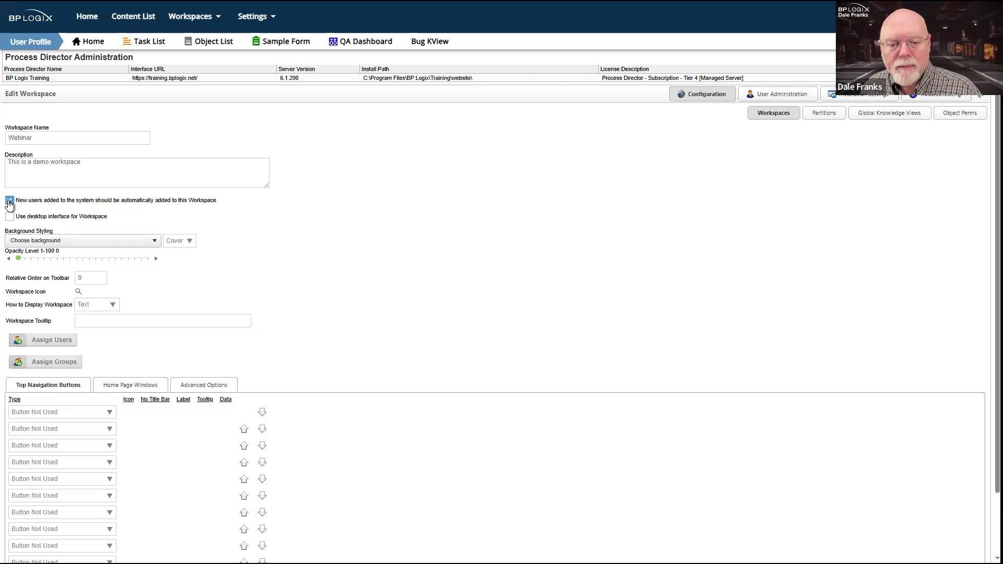
{"action": "left_click", "coordinate": [10, 202]}
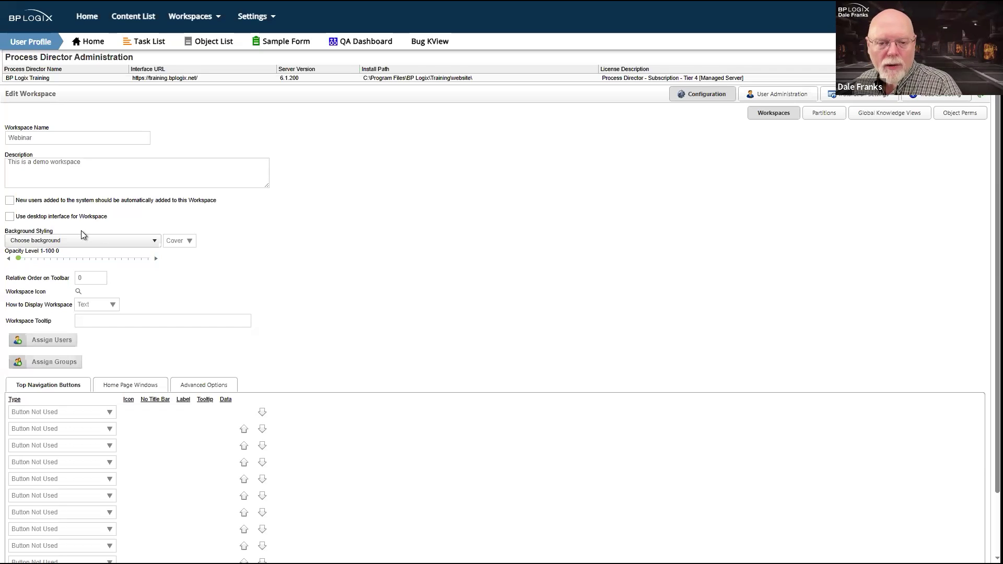
{"action": "left_click", "coordinate": [11, 201]}
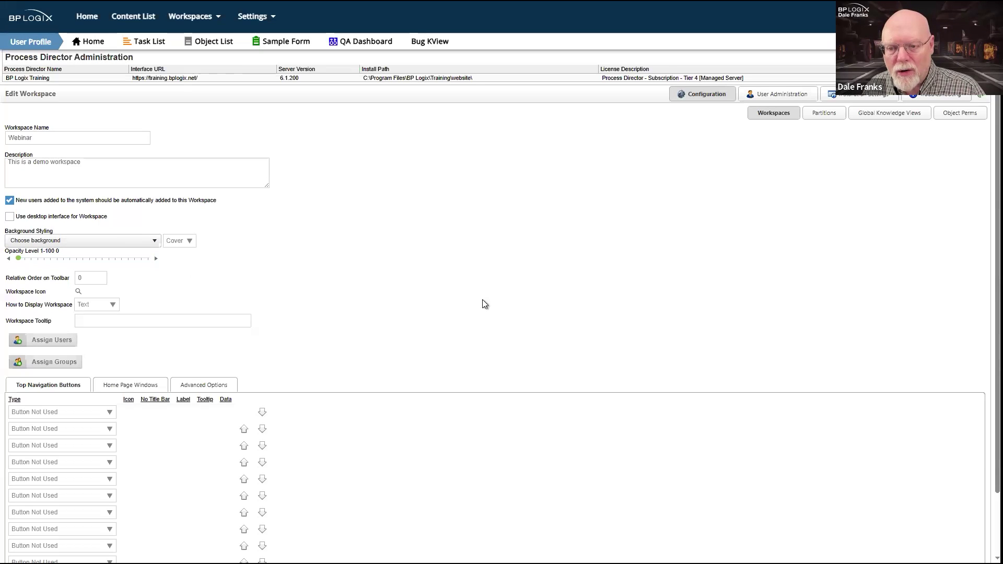
Step: Save the Webinar workspace with OK and return to the Workspaces list
{"action": "scroll", "coordinate": [843, 353], "scroll_direction": "down", "scroll_amount": 2}
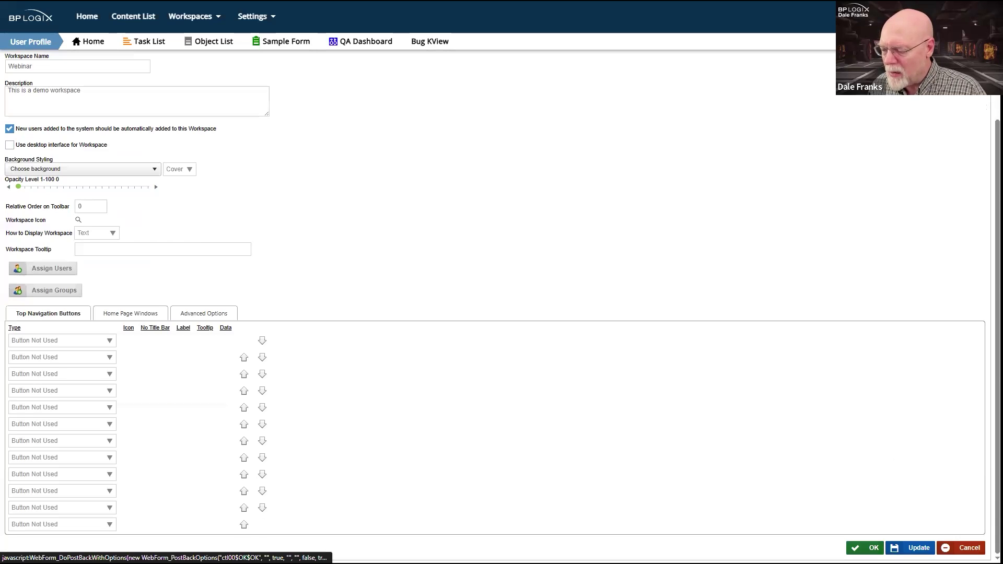
{"action": "left_click", "coordinate": [867, 547]}
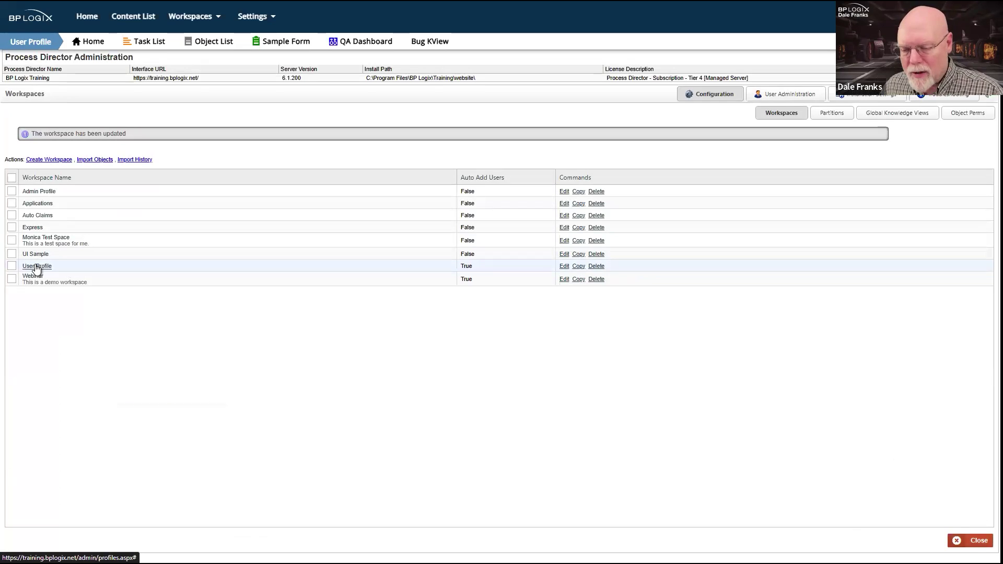
{"action": "left_click", "coordinate": [212, 16]}
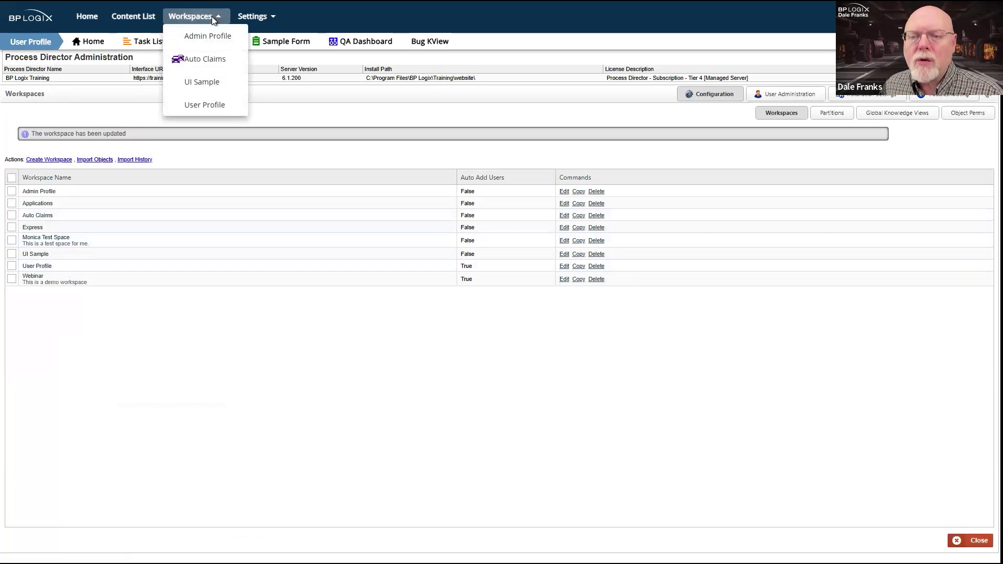
{"action": "left_click", "coordinate": [228, 106]}
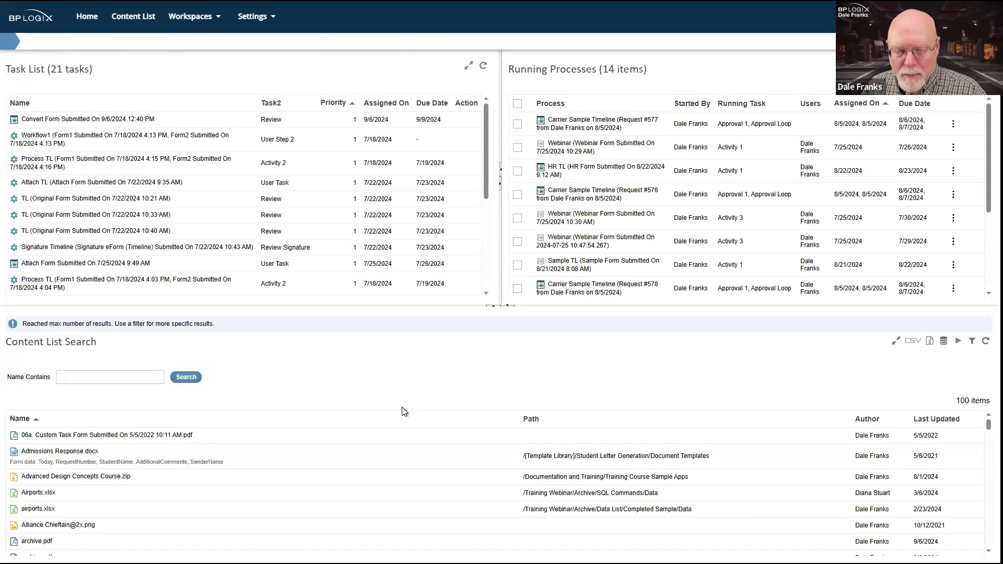
{"action": "left_click", "coordinate": [10, 46]}
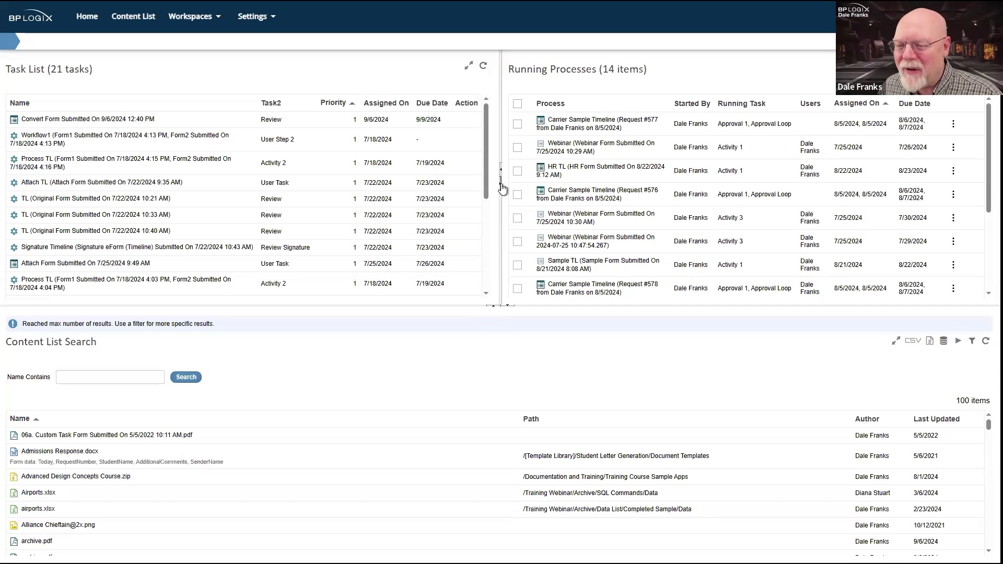
Step: Drag the splitter down to enlarge Task List and Running Processes over Content List Search, then refresh with F5
{"action": "left_click", "coordinate": [500, 184]}
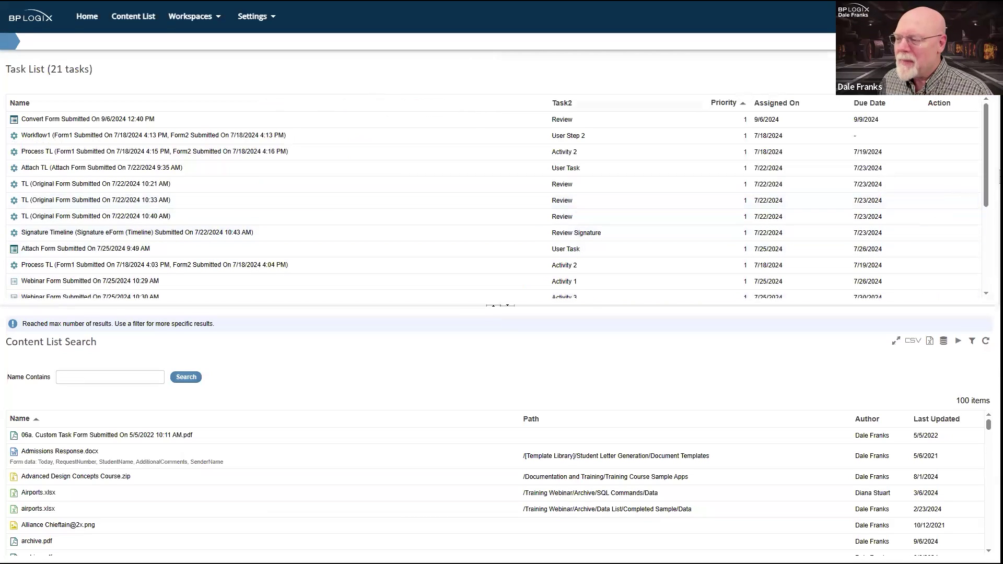
{"action": "left_click", "coordinate": [999, 178]}
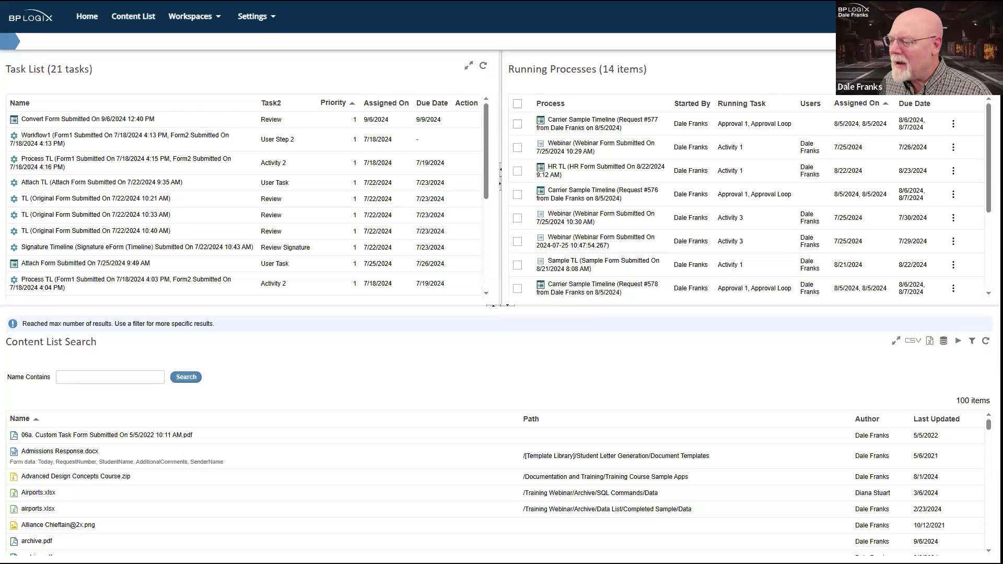
{"action": "left_click", "coordinate": [494, 306]}
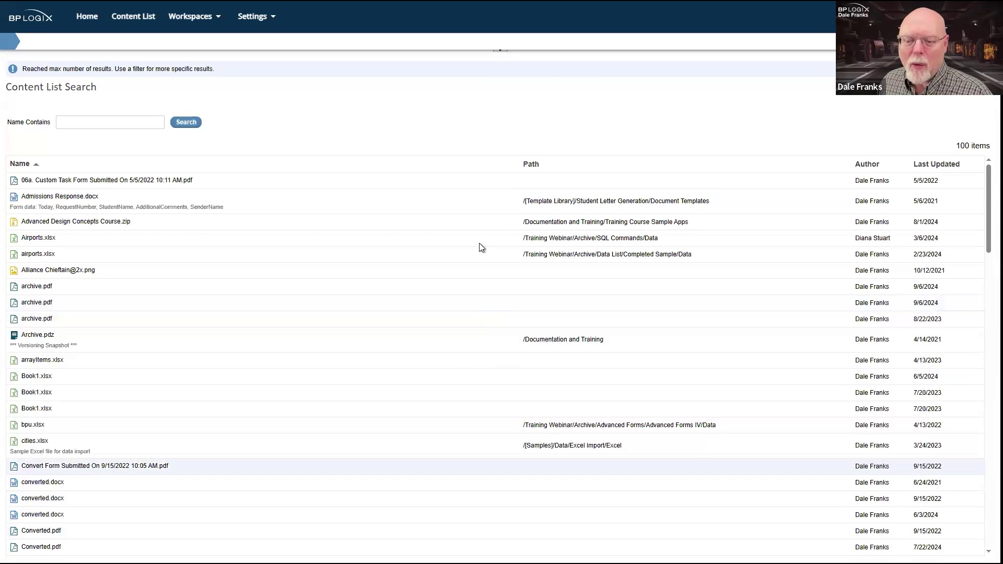
{"action": "left_click", "coordinate": [499, 54]}
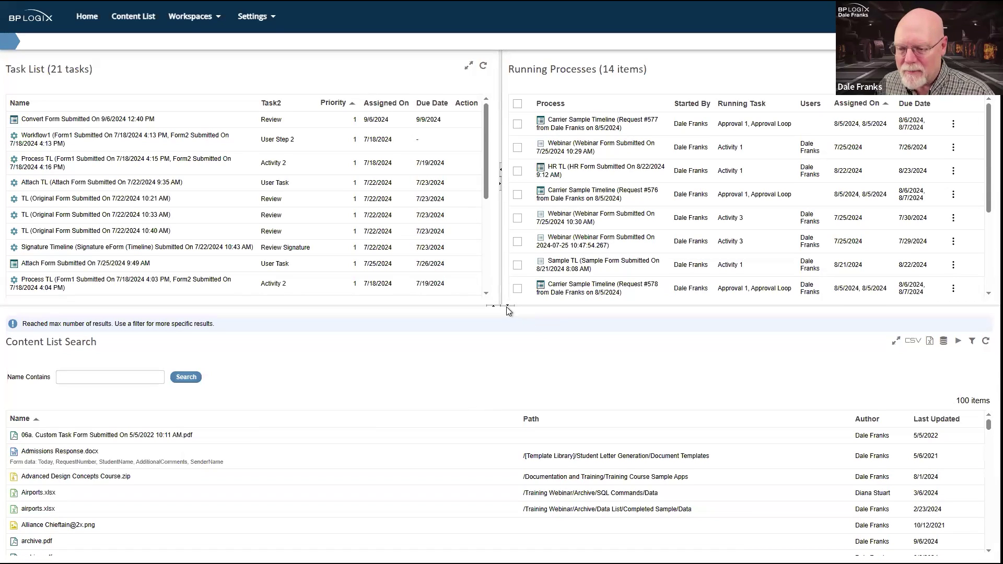
{"action": "left_click_drag", "start_coordinate": [526, 306], "coordinate": [557, 422]}
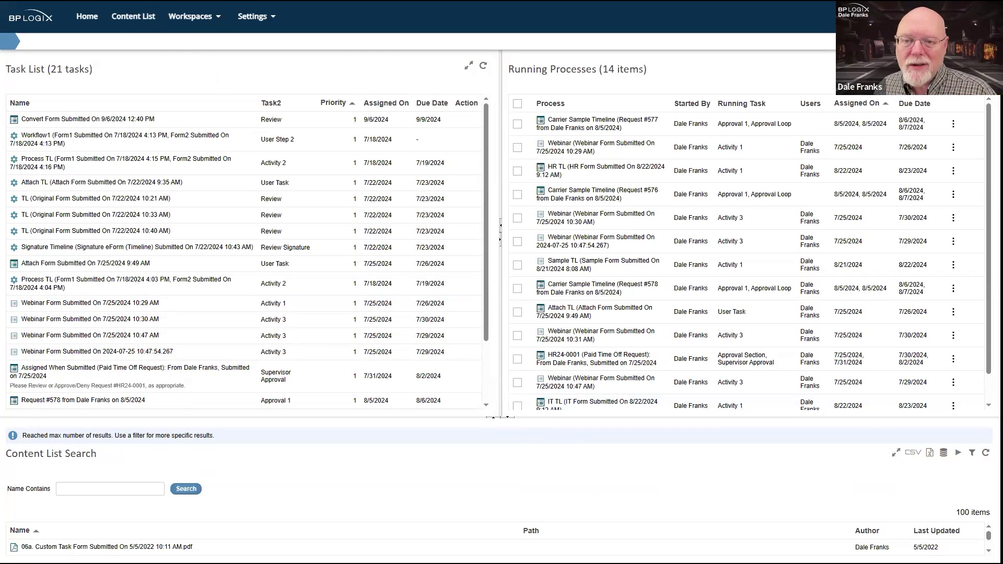
{"action": "key", "text": "F5"}
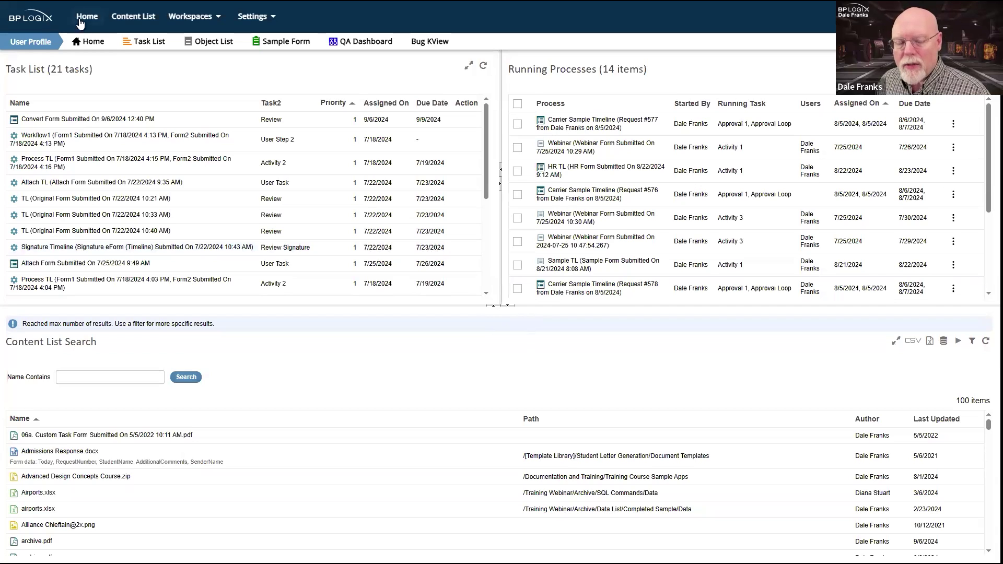
Step: In Configuration, toggle Webinar's 'Use desktop interface' on and back off, then cancel without saving
{"action": "left_click", "coordinate": [268, 12]}
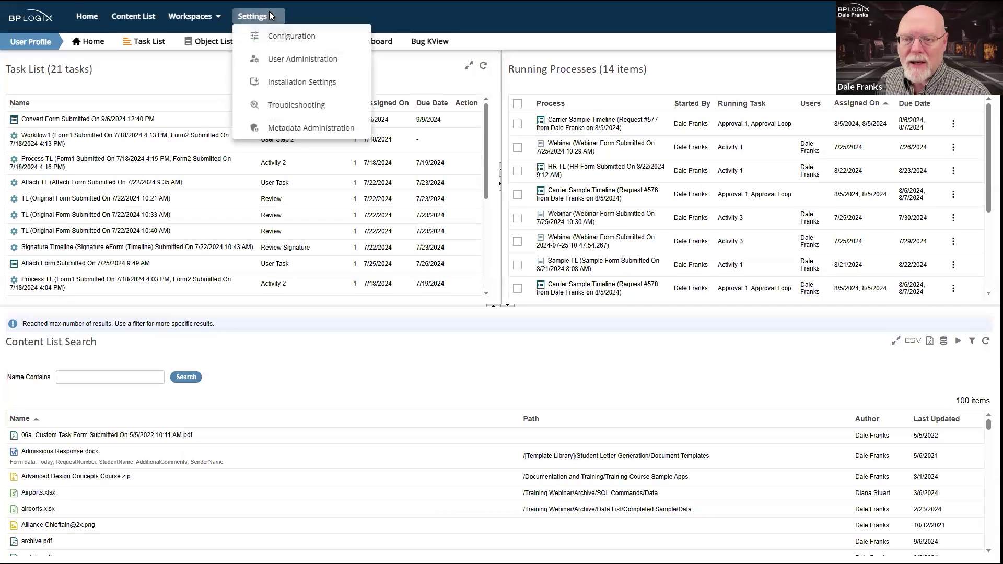
{"action": "left_click", "coordinate": [290, 36]}
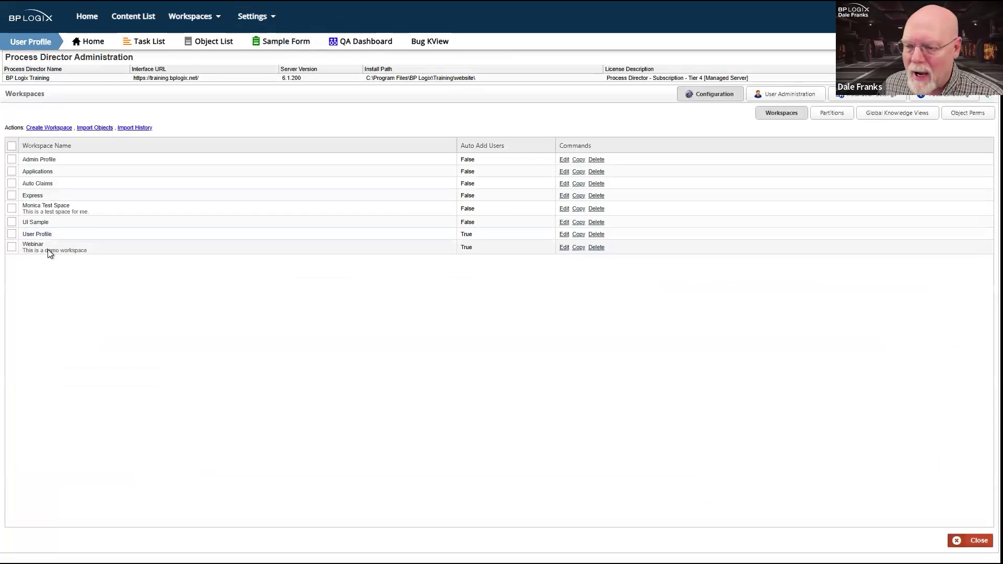
{"action": "left_click", "coordinate": [36, 247]}
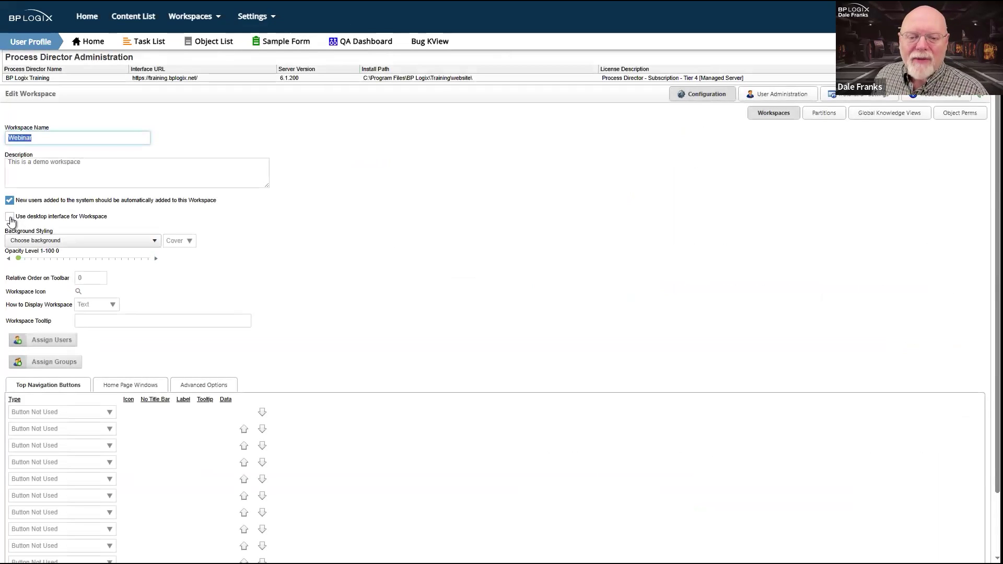
{"action": "left_click", "coordinate": [10, 217]}
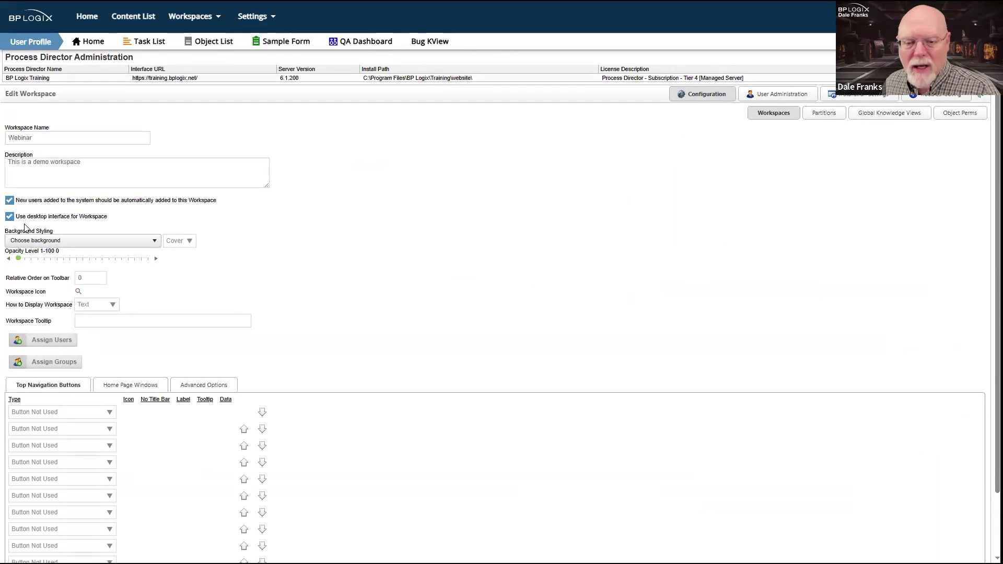
{"action": "left_click", "coordinate": [9, 217]}
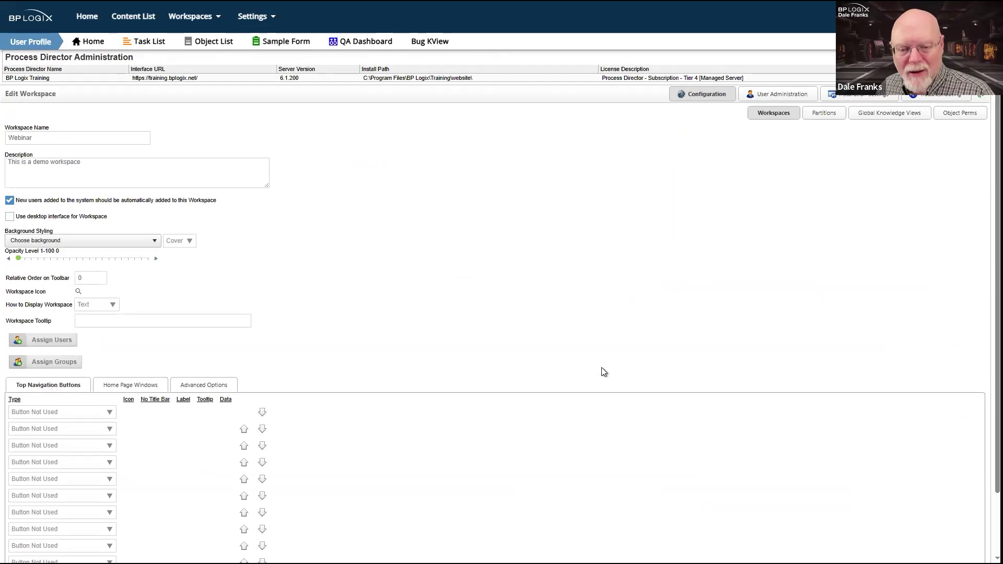
{"action": "scroll", "coordinate": [963, 472], "scroll_direction": "down", "scroll_amount": 2}
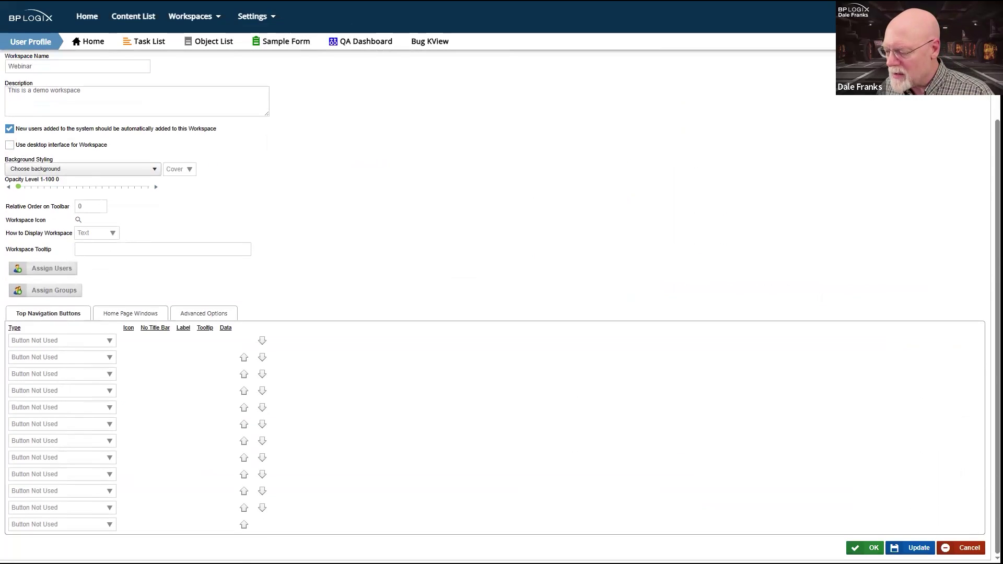
{"action": "left_click", "coordinate": [961, 548]}
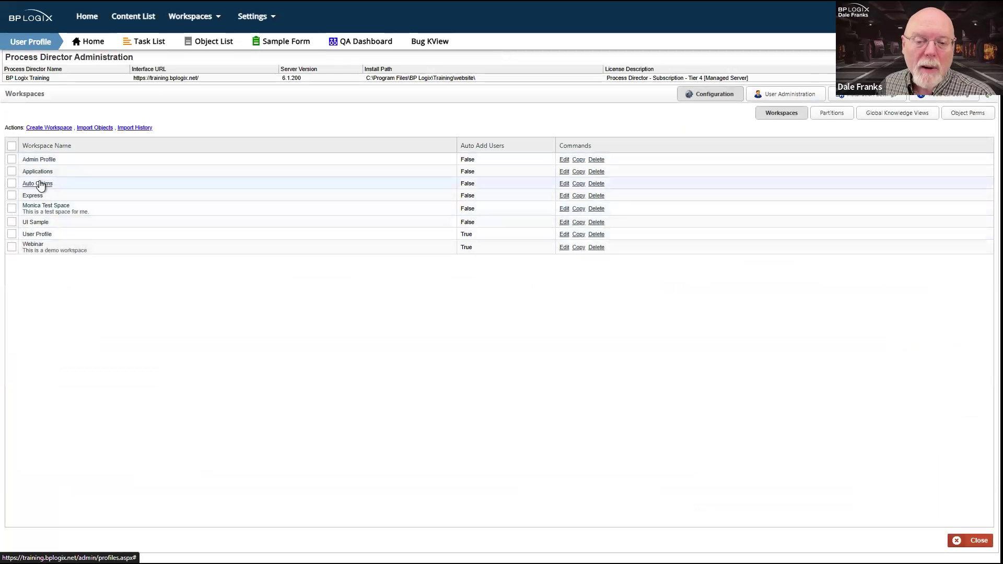
Step: Check 'Use desktop interface for Workspace' on User Profile, apply with Update, and save with OK
{"action": "left_click", "coordinate": [47, 235]}
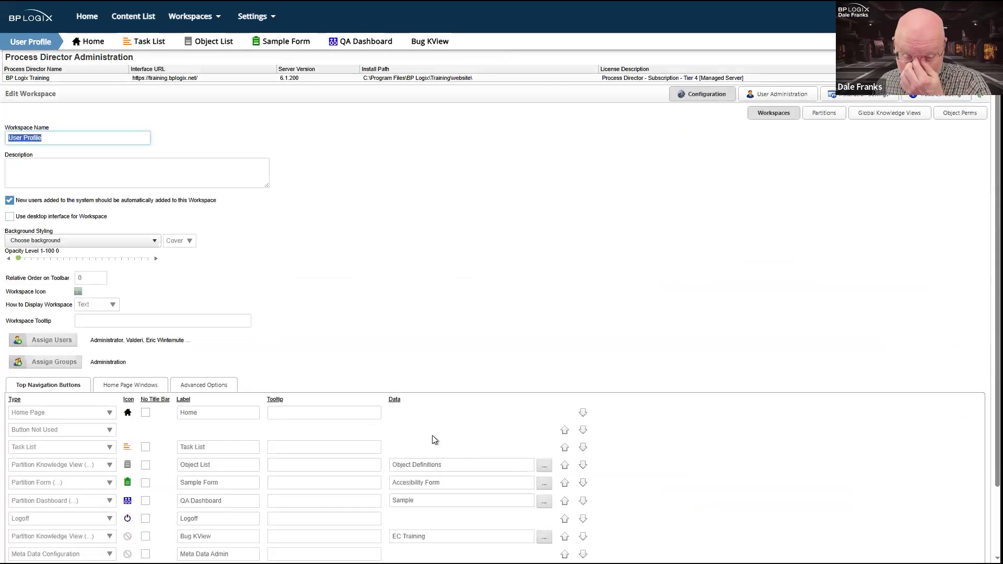
{"action": "left_click", "coordinate": [10, 218]}
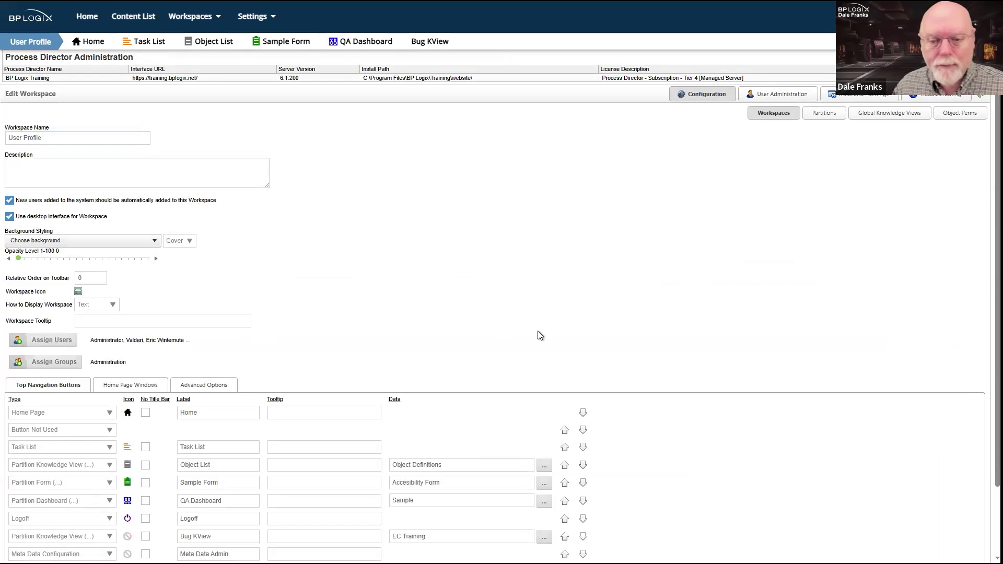
{"action": "scroll", "coordinate": [878, 408], "scroll_direction": "down", "scroll_amount": 2}
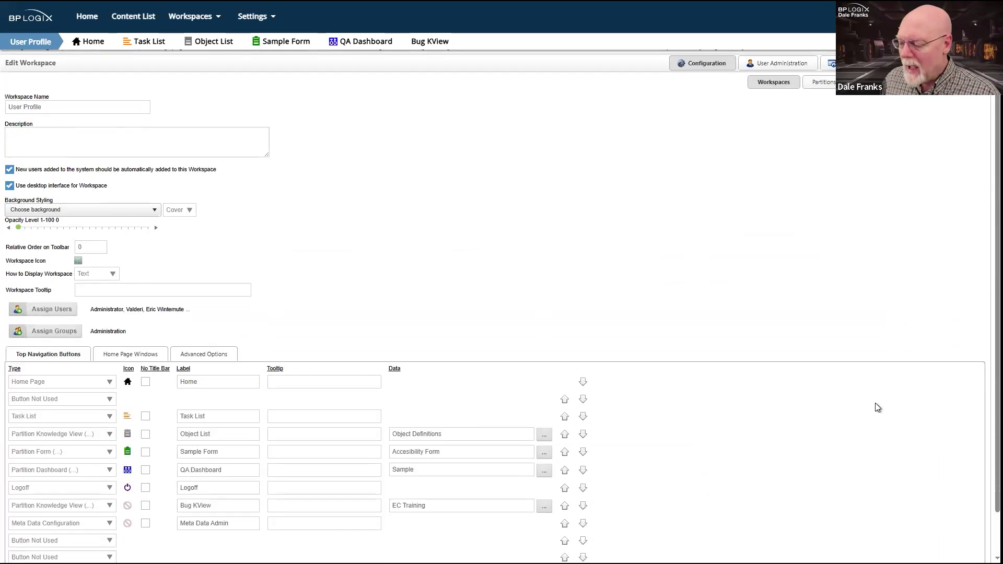
{"action": "left_click", "coordinate": [914, 547]}
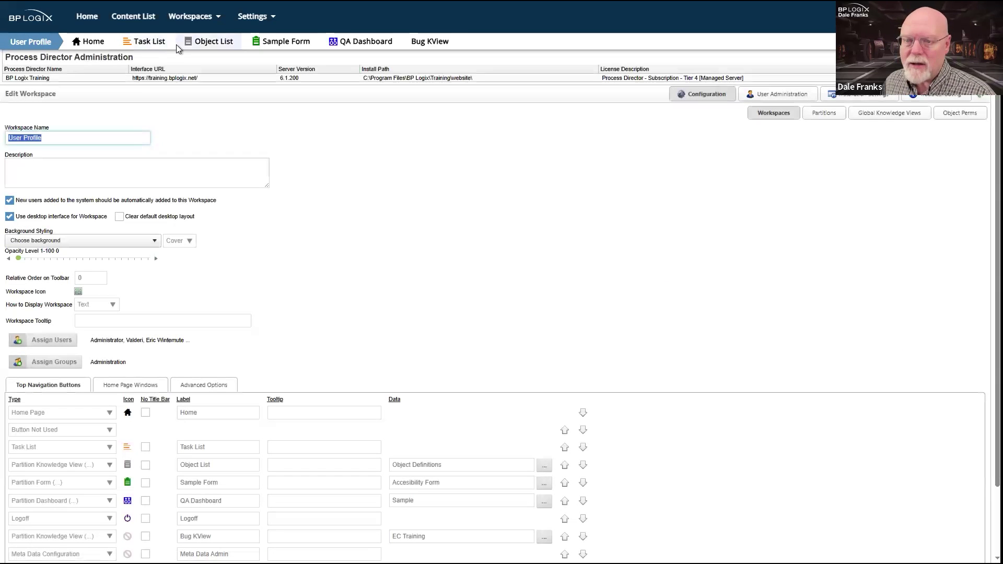
{"action": "left_click", "coordinate": [217, 19]}
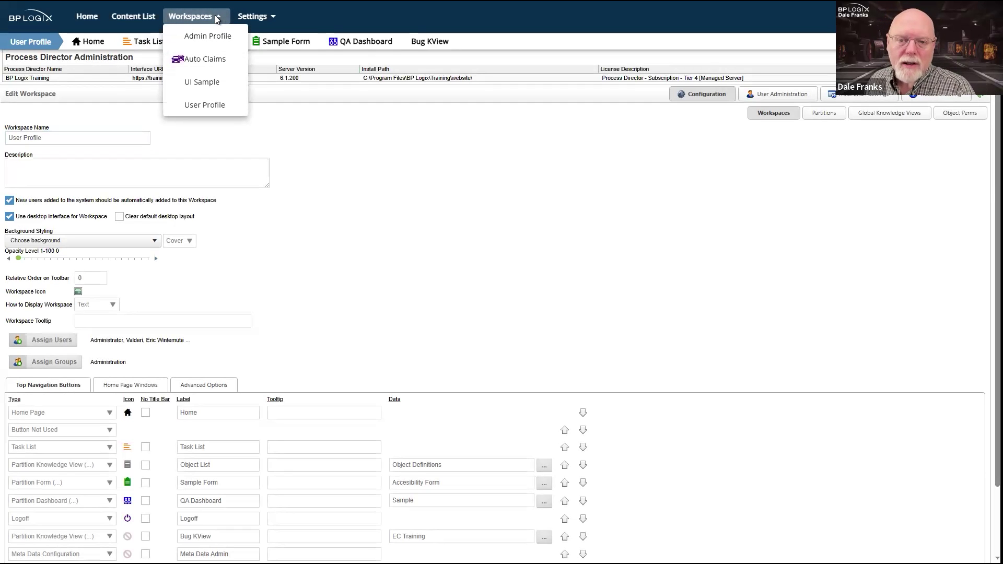
{"action": "scroll", "coordinate": [730, 327], "scroll_direction": "down", "scroll_amount": 3}
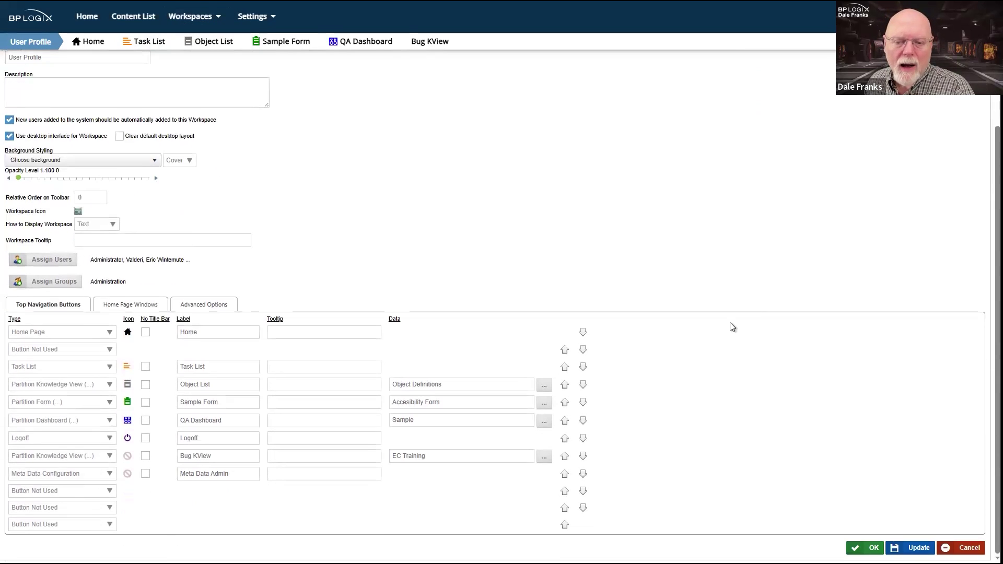
{"action": "left_click", "coordinate": [867, 548]}
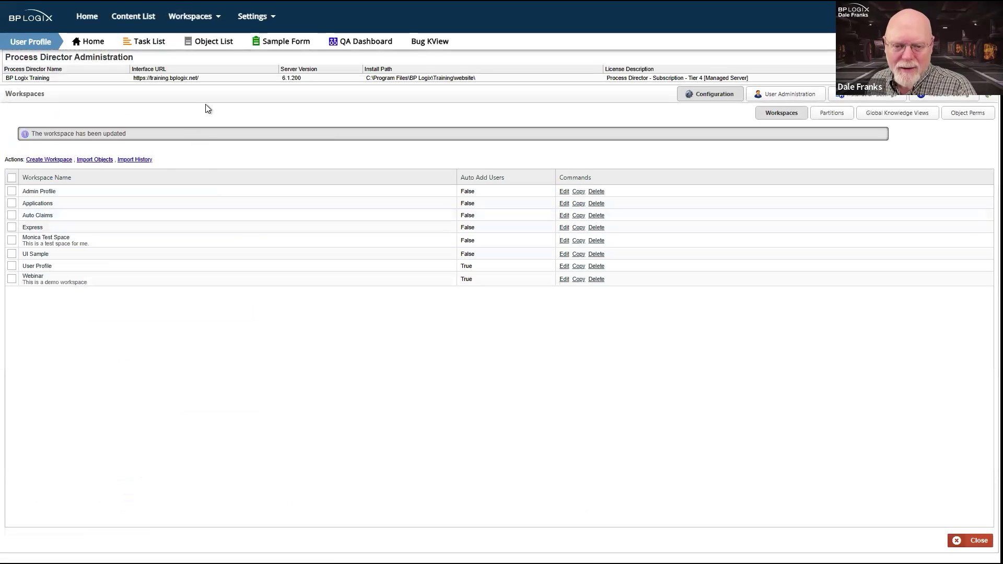
Step: Switch to the User Profile desktop and shorten the QA Dashboard window from its top
{"action": "left_click", "coordinate": [208, 19]}
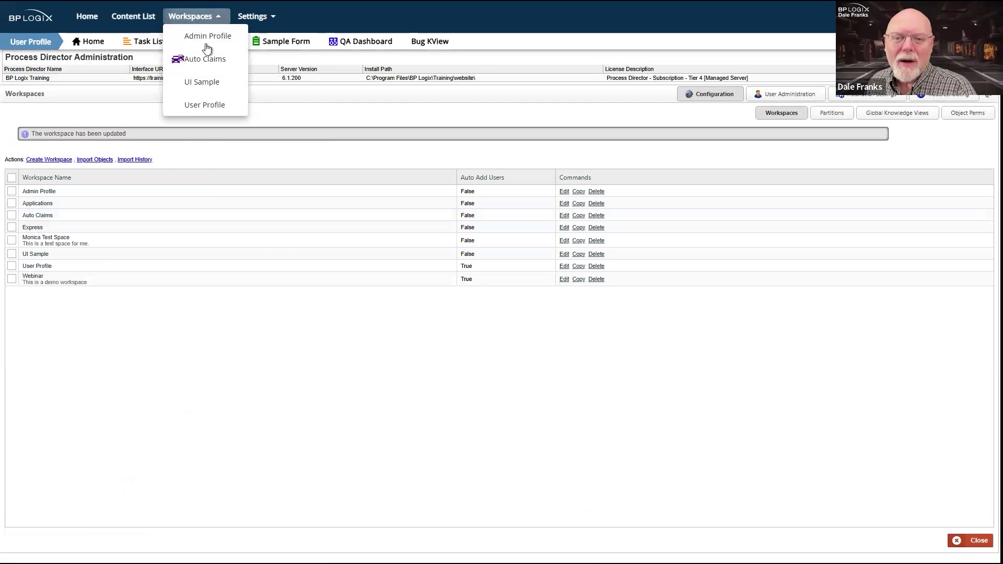
{"action": "left_click", "coordinate": [194, 107]}
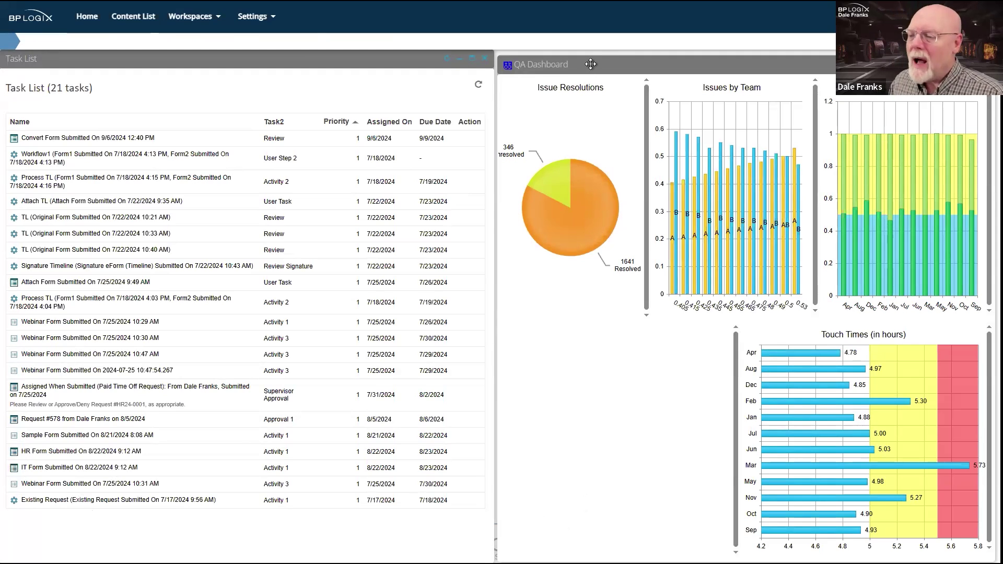
{"action": "left_click_drag", "start_coordinate": [604, 54], "coordinate": [612, 79]}
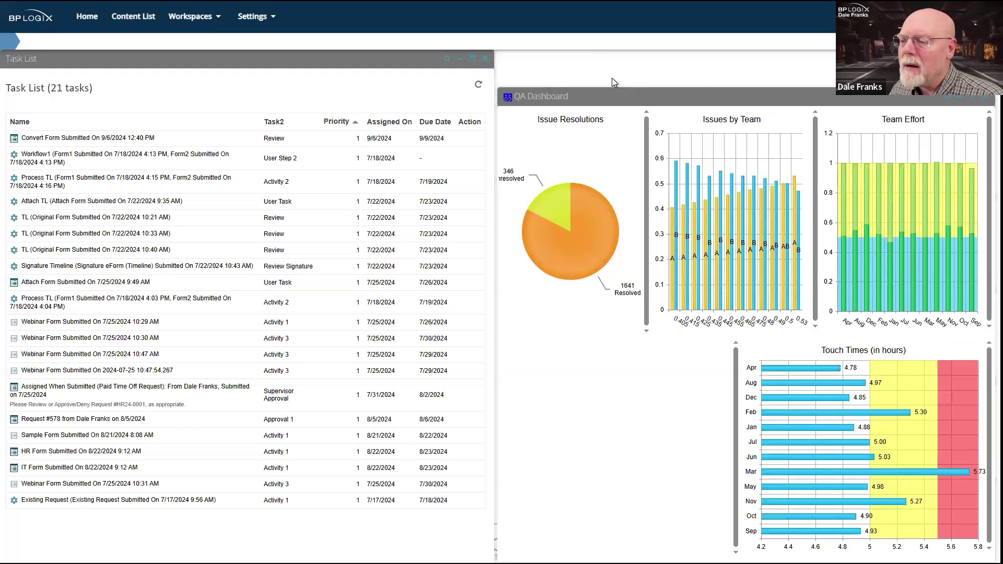
Step: Choose Reset My Workspace from the desktop background menu to restore the default window layout
{"action": "right_click", "coordinate": [612, 79]}
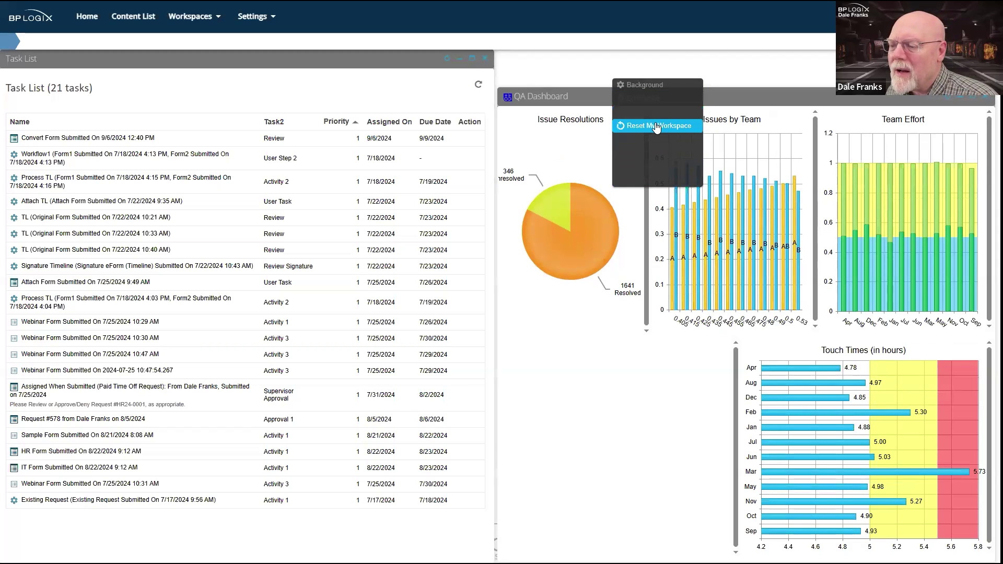
{"action": "left_click", "coordinate": [657, 126]}
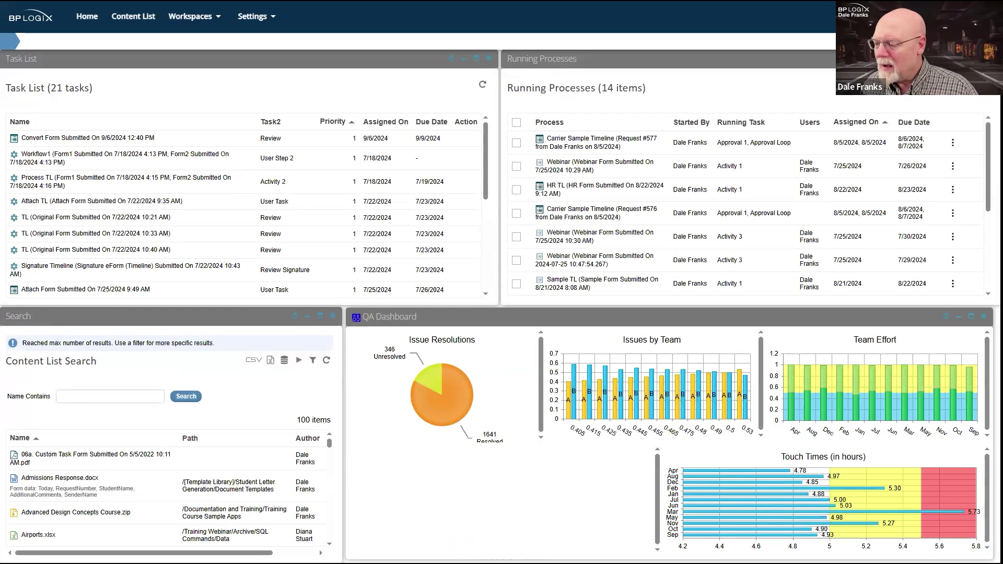
Step: Close QA Dashboard, stretch the Search window, and widen Running Processes by narrowing Task List
{"action": "left_click", "coordinate": [959, 316]}
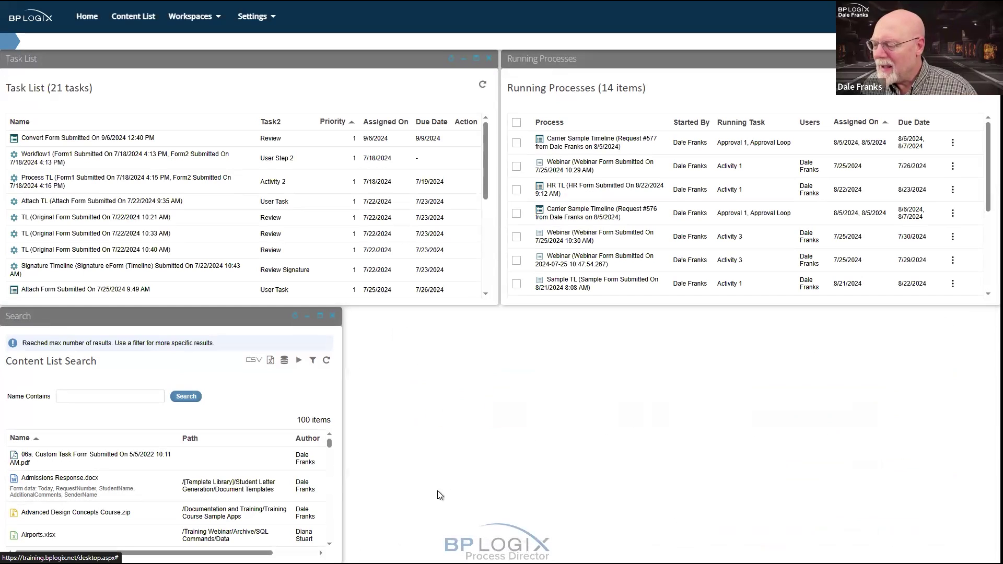
{"action": "left_click_drag", "start_coordinate": [343, 462], "coordinate": [996, 456]}
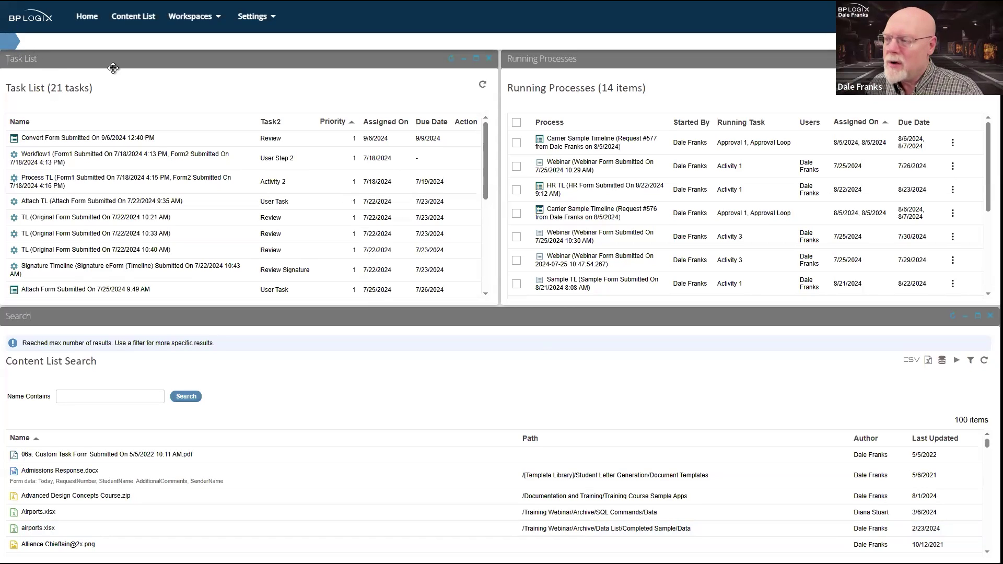
{"action": "left_click", "coordinate": [13, 46]}
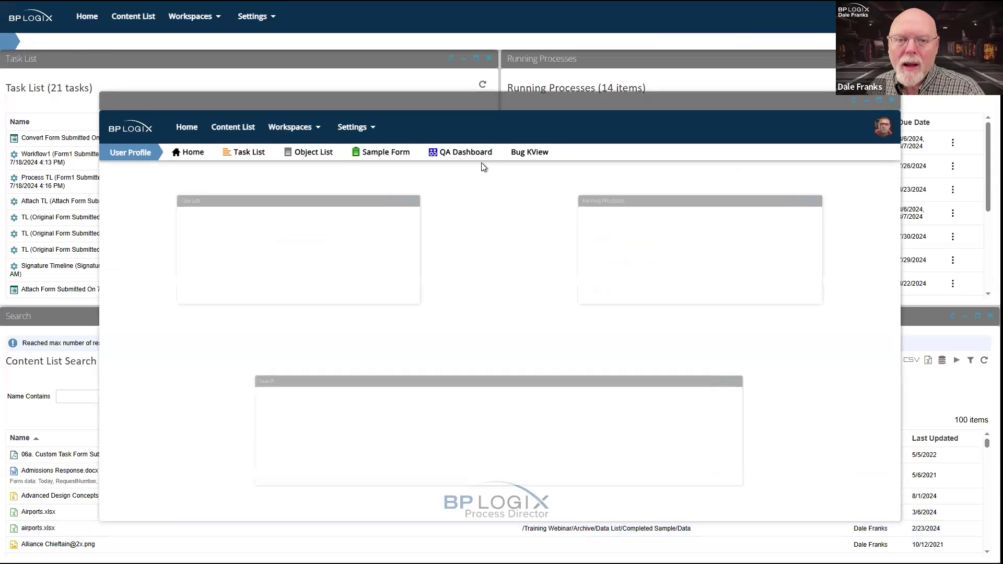
{"action": "left_click", "coordinate": [892, 101]}
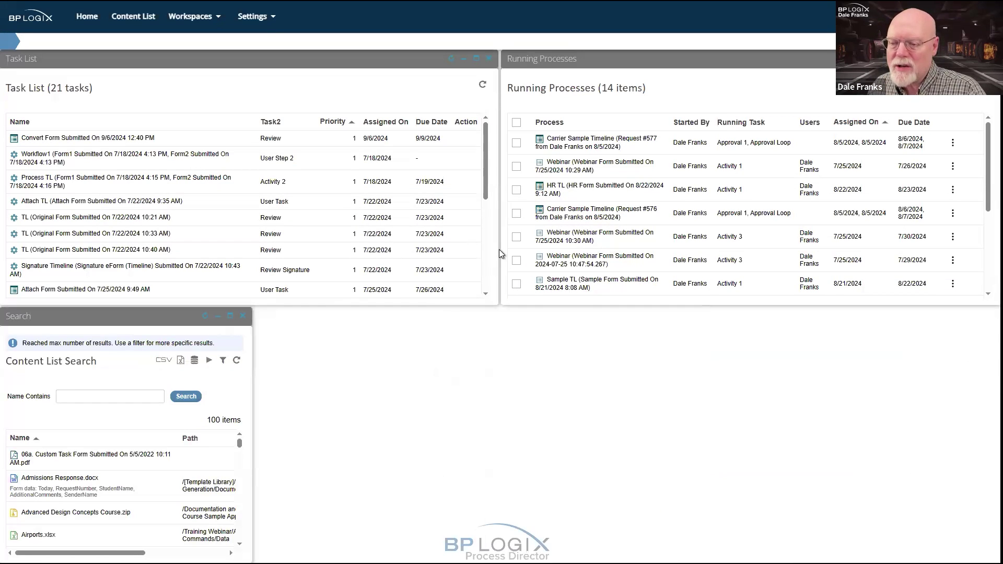
{"action": "mouse_move", "coordinate": [496, 255]}
{"action": "left_mouse_down"}
{"action": "mouse_move", "coordinate": [386, 256]}
{"action": "mouse_move", "coordinate": [509, 244]}
{"action": "left_mouse_up"}
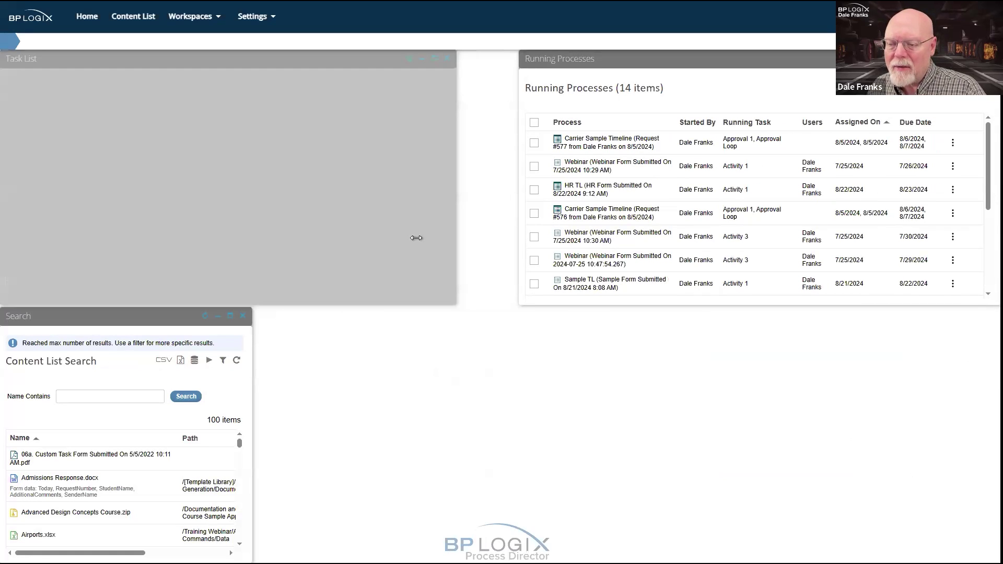
{"action": "left_click_drag", "start_coordinate": [518, 225], "coordinate": [337, 240]}
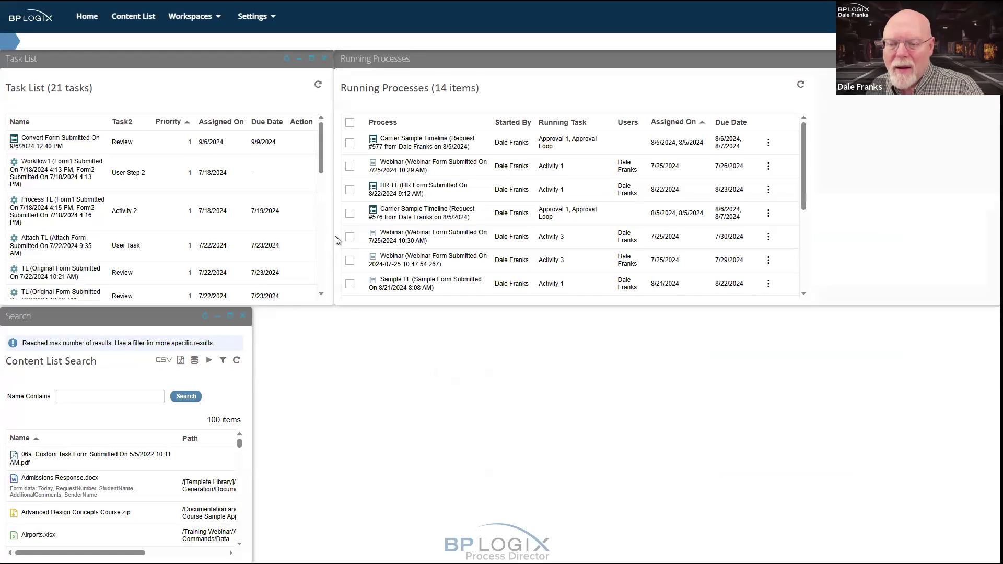
Step: Open Edit Profile from the desktop background menu, then move and shrink its window
{"action": "right_click", "coordinate": [293, 420]}
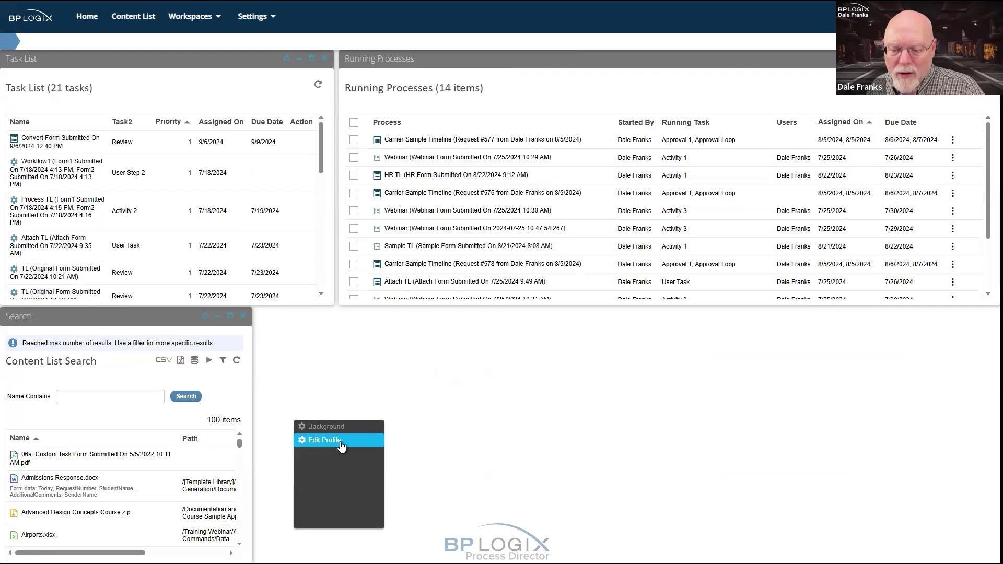
{"action": "left_click", "coordinate": [341, 446]}
{"action": "left_click_drag", "start_coordinate": [480, 89], "coordinate": [631, 166]}
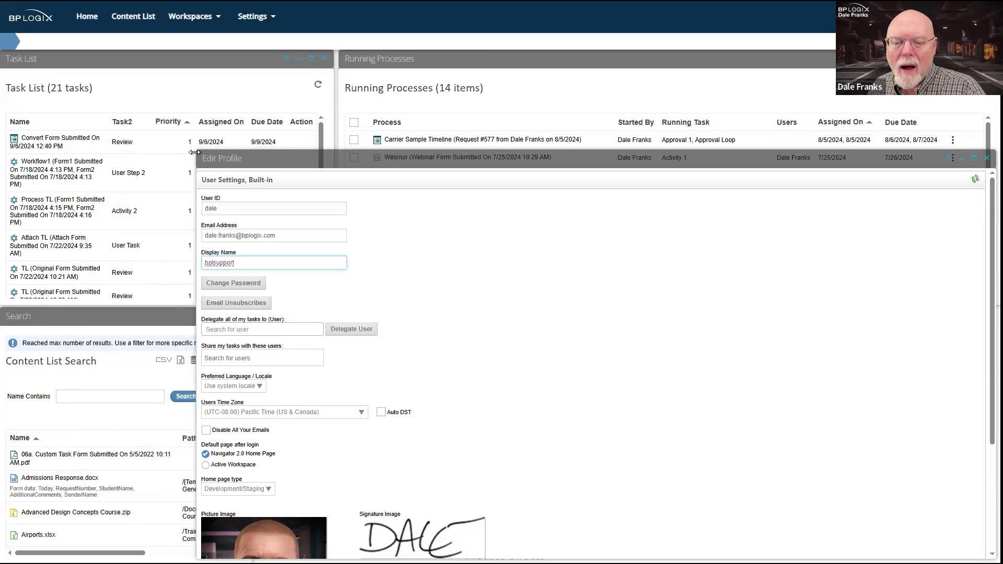
{"action": "left_click_drag", "start_coordinate": [193, 149], "coordinate": [256, 310]}
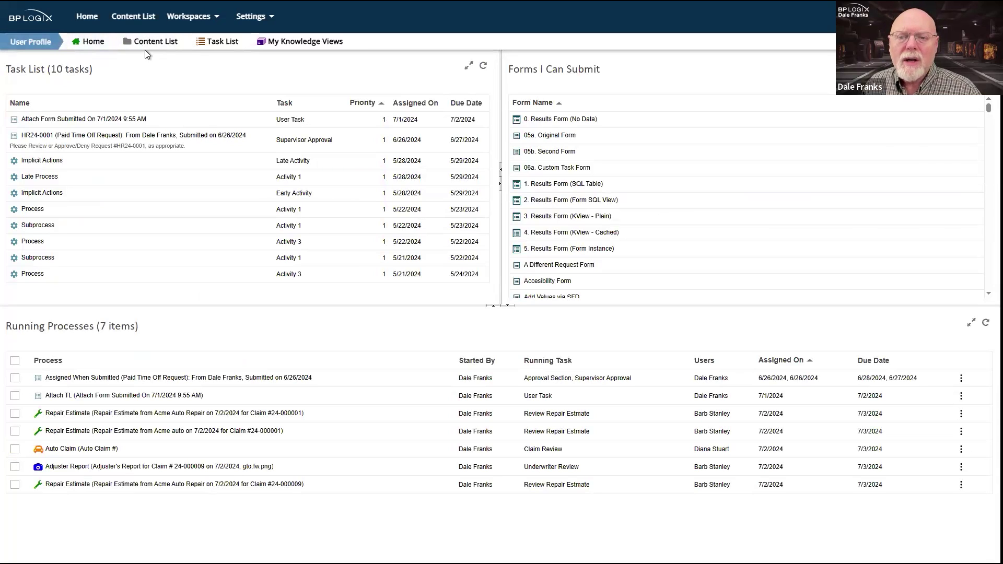
Step: Check 'Use desktop interface for Workspace' on the User Profile workspace and save with OK
{"action": "left_click", "coordinate": [271, 16]}
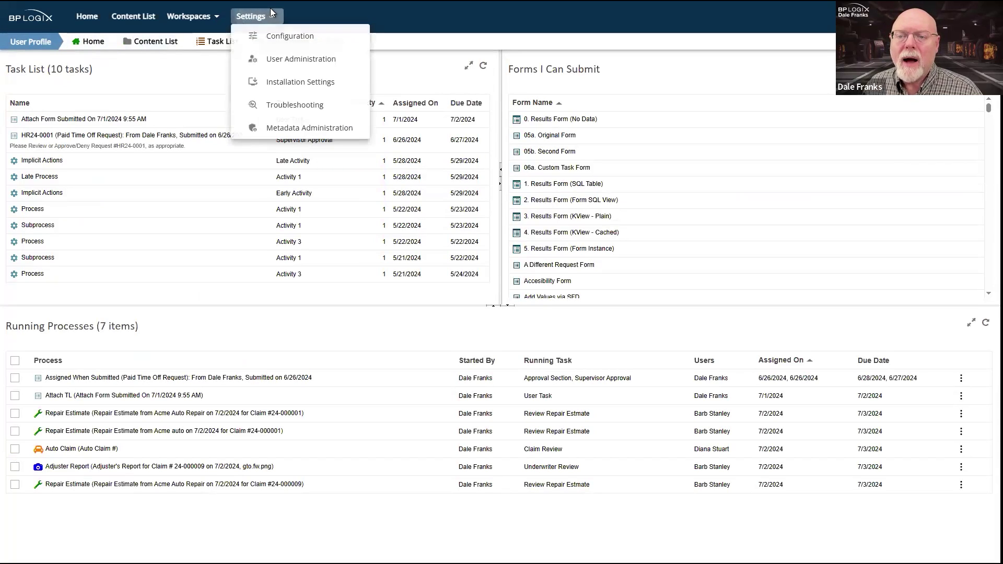
{"action": "left_click", "coordinate": [296, 37]}
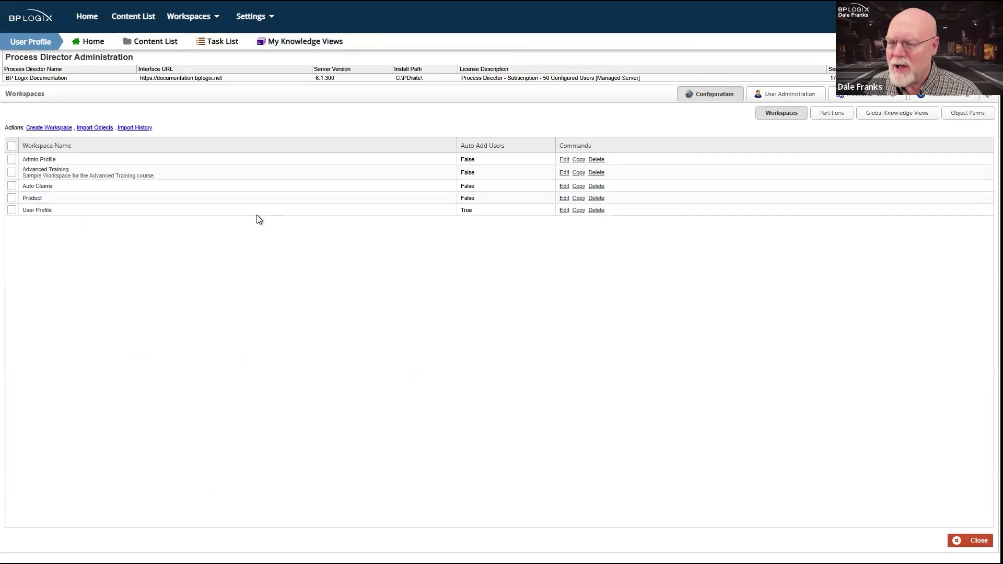
{"action": "left_click", "coordinate": [46, 209]}
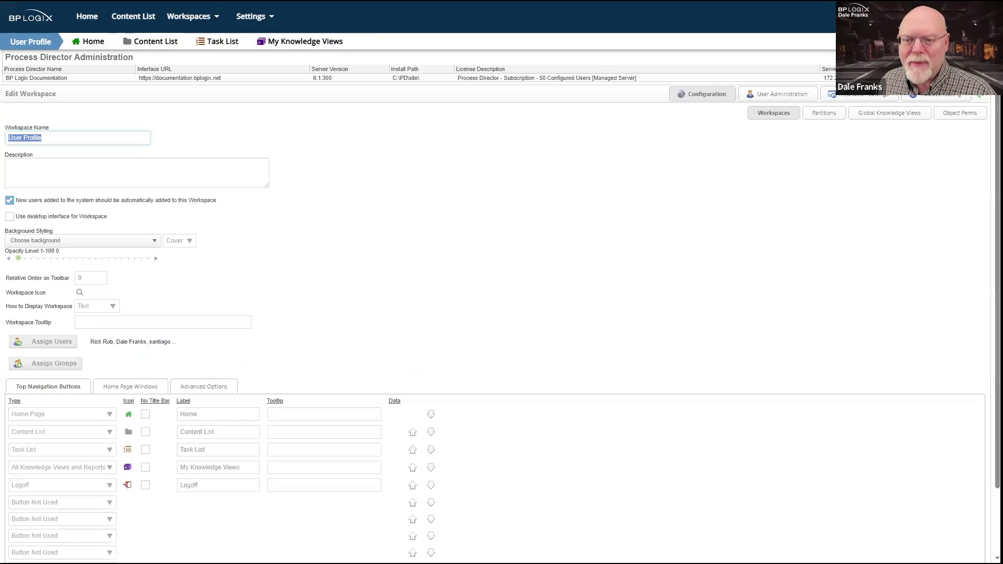
{"action": "left_click", "coordinate": [12, 217]}
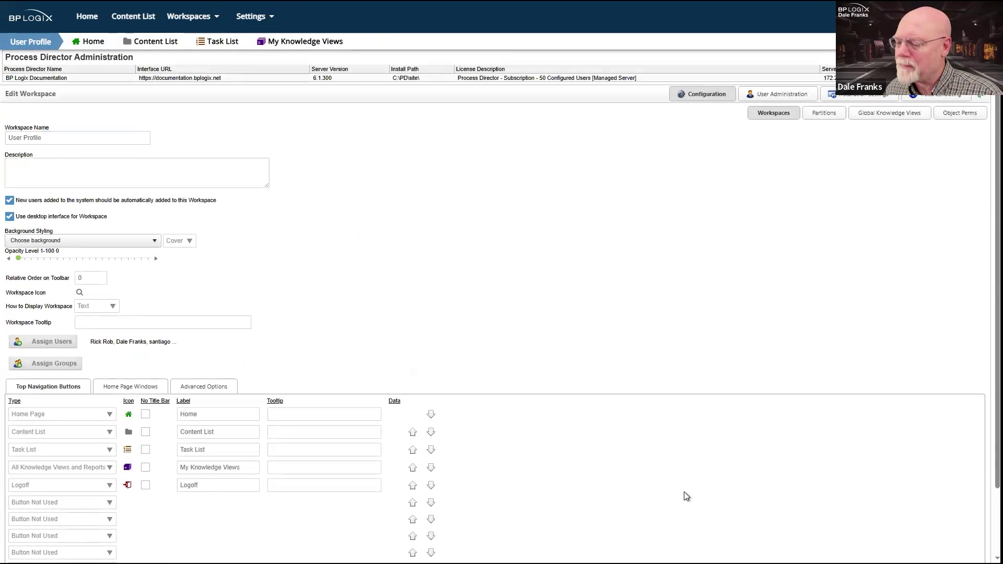
{"action": "scroll", "coordinate": [686, 496], "scroll_direction": "down", "scroll_amount": 3}
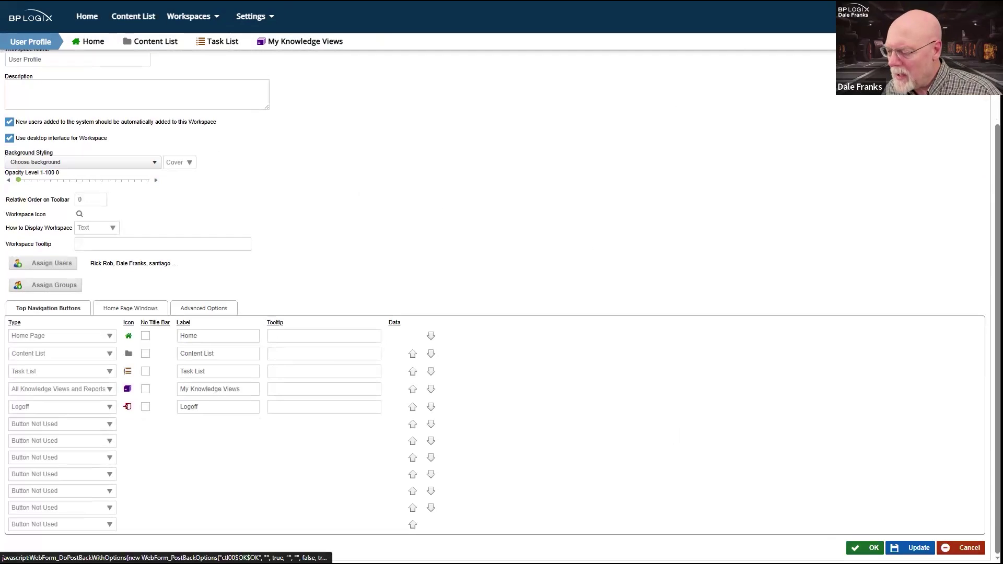
{"action": "left_click", "coordinate": [868, 548]}
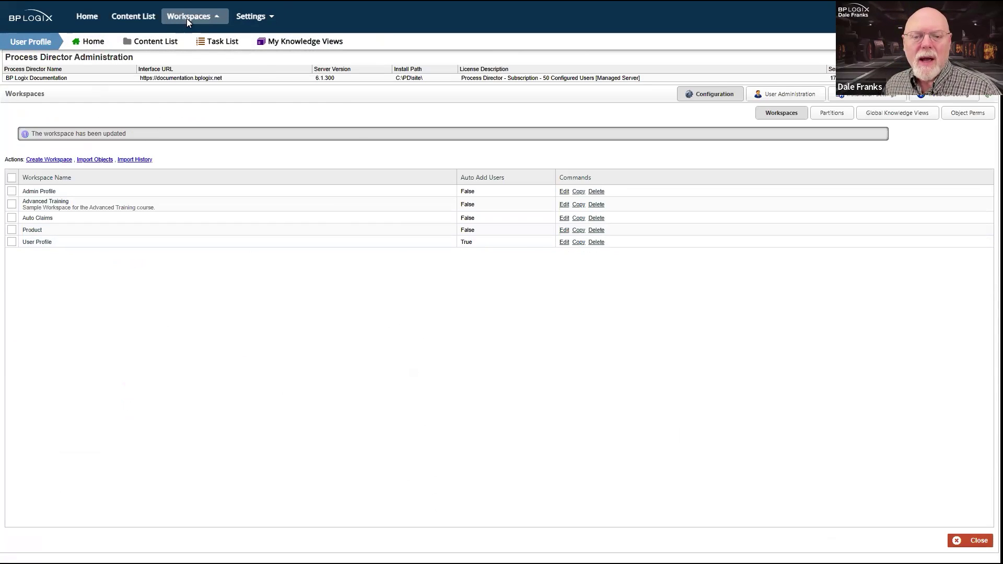
Step: Switch to the User Profile workspace and shrink the extra Task List window toward the lower right
{"action": "left_click", "coordinate": [219, 103]}
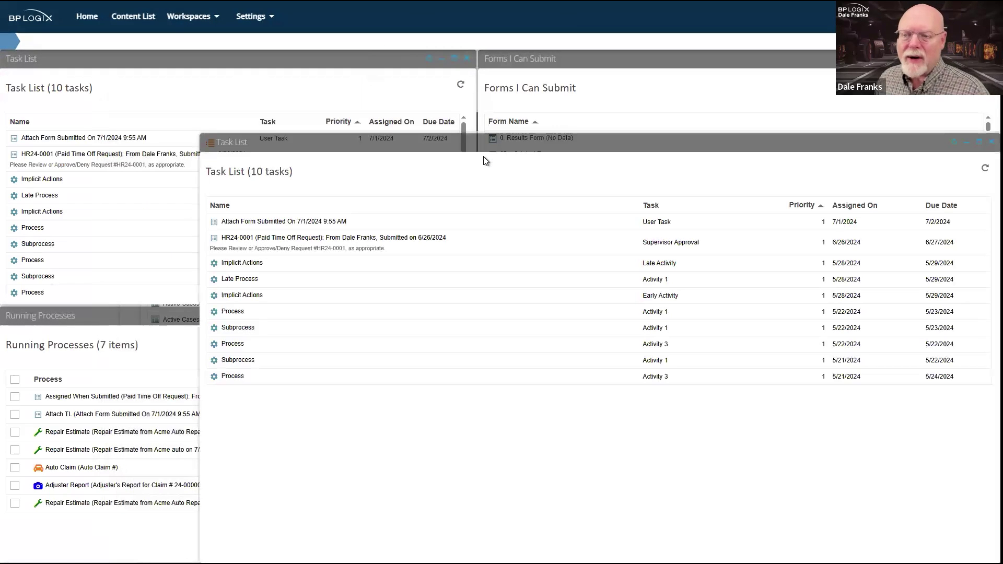
{"action": "right_click", "coordinate": [484, 155]}
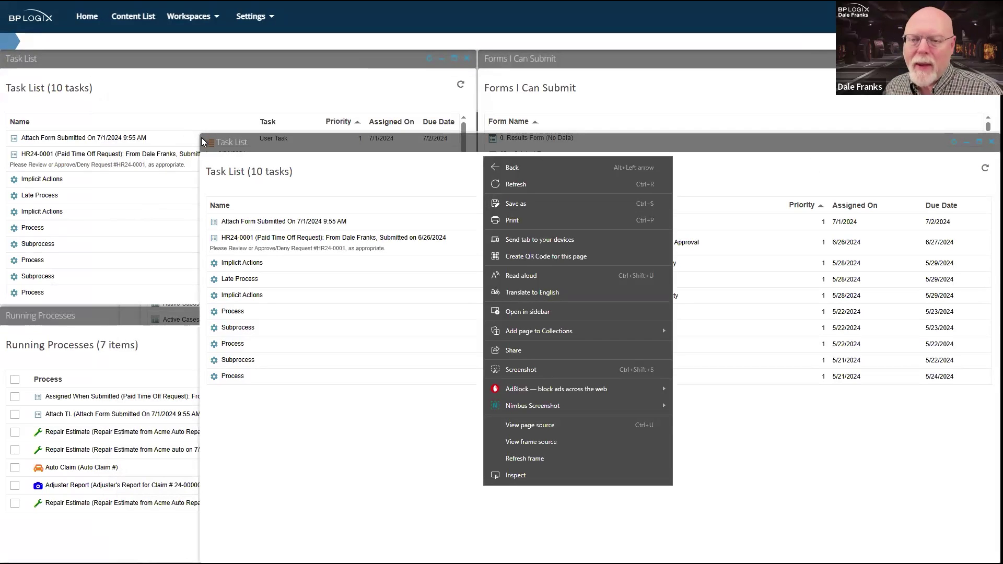
{"action": "left_click", "coordinate": [289, 143]}
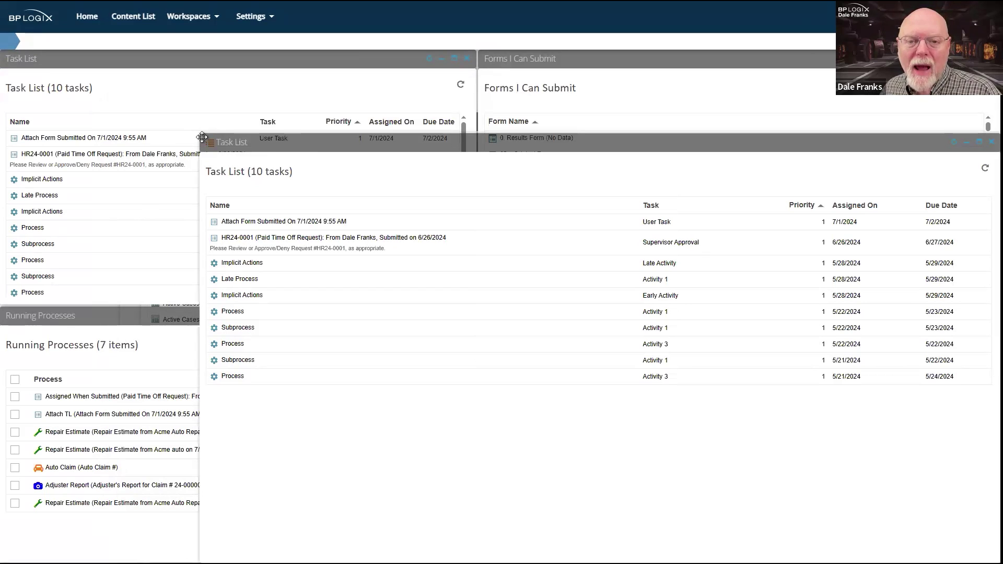
{"action": "left_click_drag", "start_coordinate": [199, 131], "coordinate": [487, 306]}
Step: Bring Running Processes forward, narrow it from the left, and shift it slightly left
{"action": "left_click", "coordinate": [464, 315]}
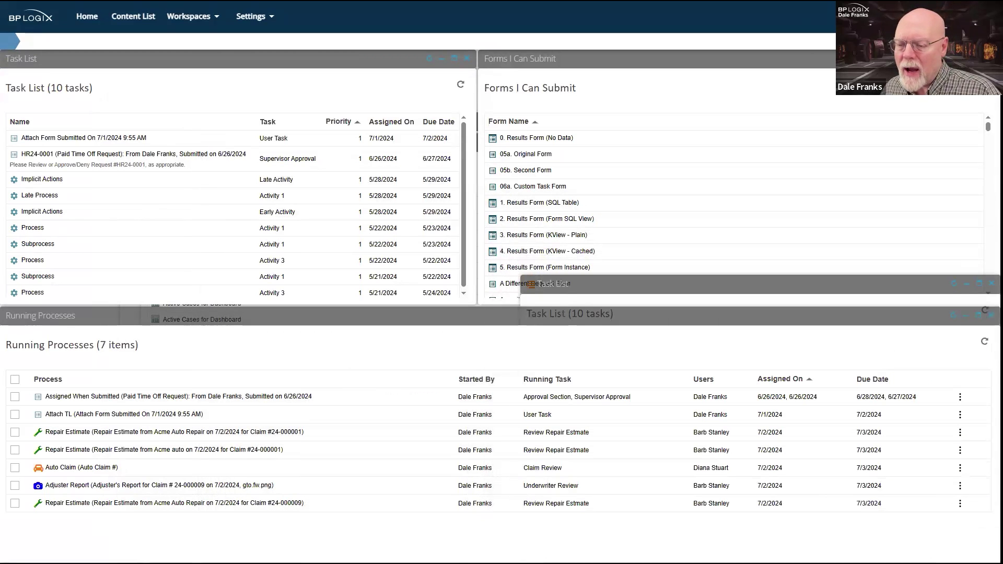
{"action": "left_click_drag", "start_coordinate": [892, 503], "coordinate": [779, 500]}
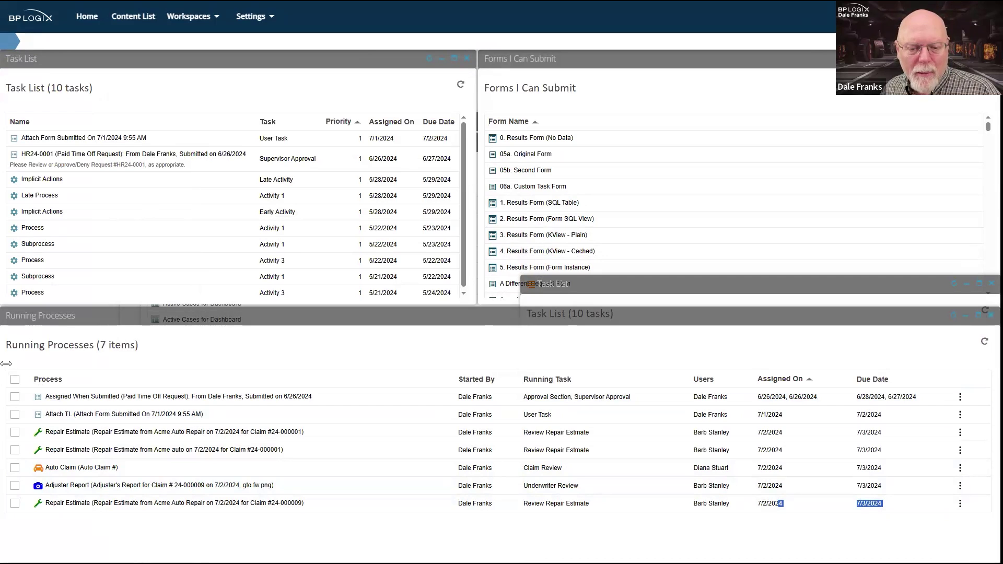
{"action": "left_click_drag", "start_coordinate": [6, 363], "coordinate": [322, 348]}
{"action": "left_click_drag", "start_coordinate": [394, 334], "coordinate": [248, 257]}
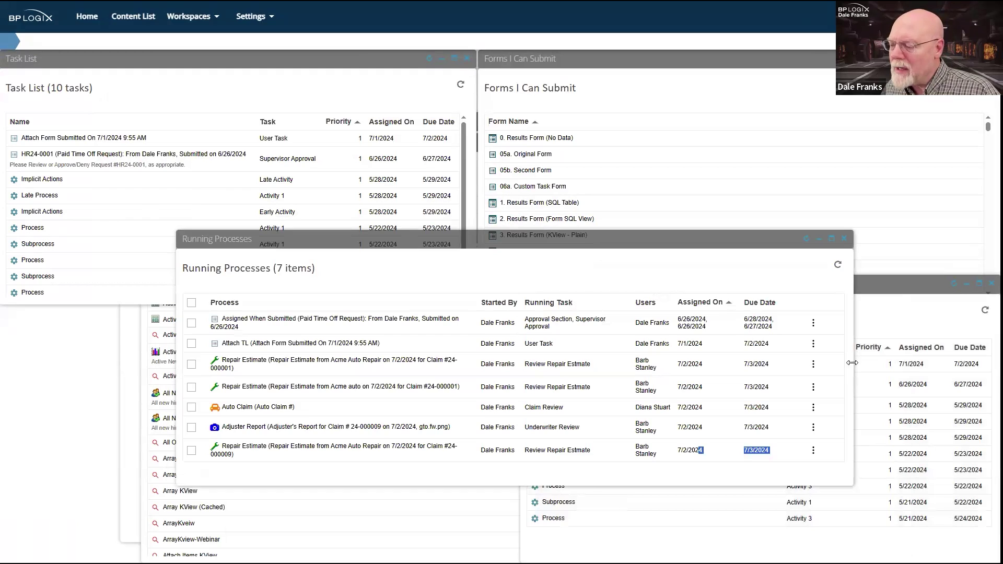
{"action": "left_click_drag", "start_coordinate": [852, 362], "coordinate": [608, 360]}
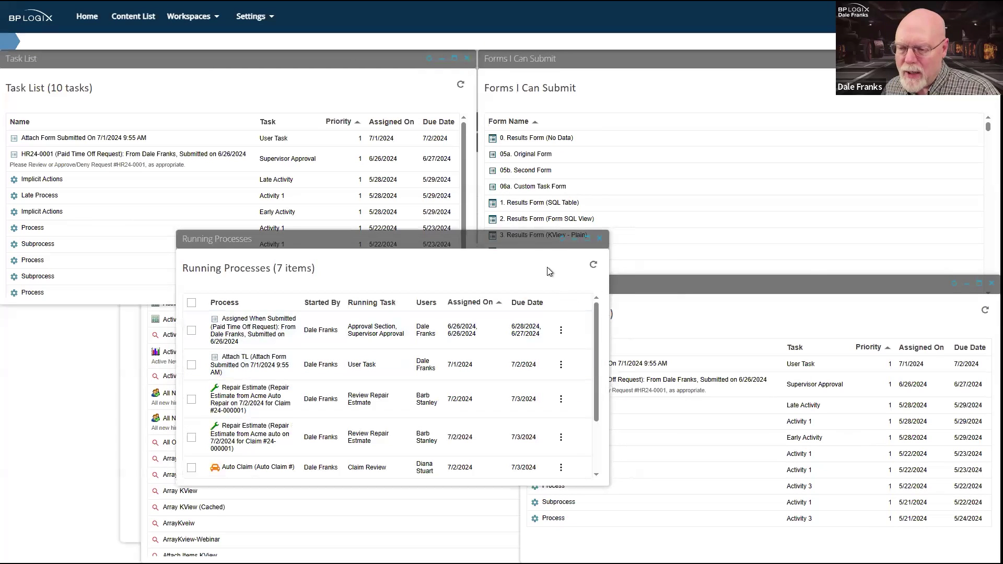
{"action": "triple_click", "coordinate": [547, 272]}
Step: Close the My Knowledge Views and Content List windows, docking Running Processes at the lower left
{"action": "left_click", "coordinate": [142, 503]}
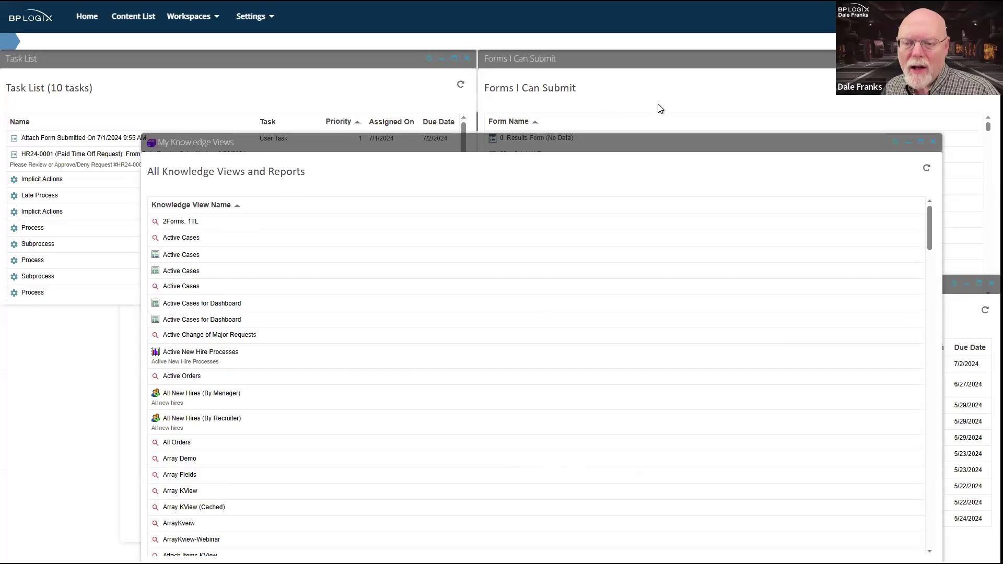
{"action": "left_click", "coordinate": [933, 146]}
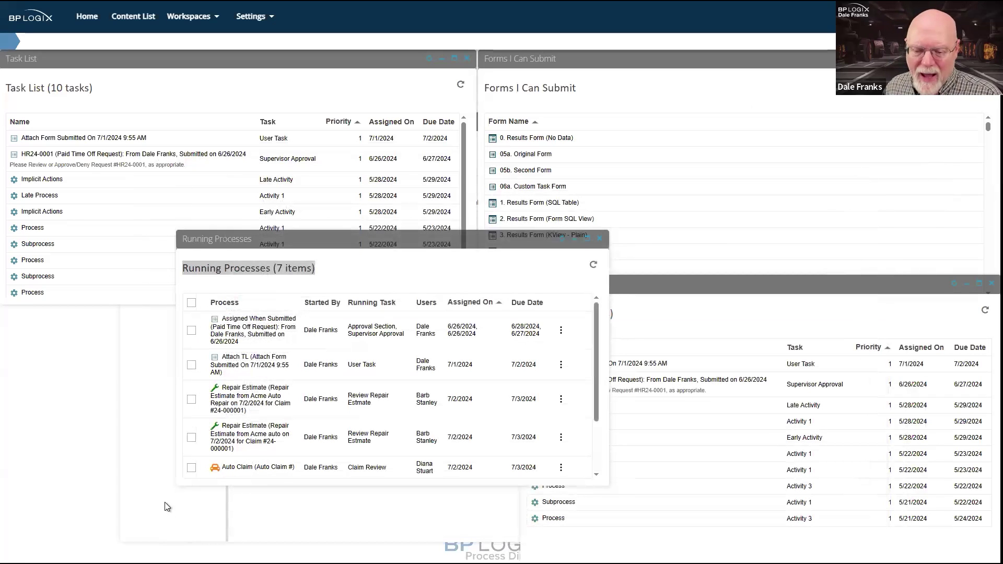
{"action": "left_click_drag", "start_coordinate": [490, 237], "coordinate": [411, 301]}
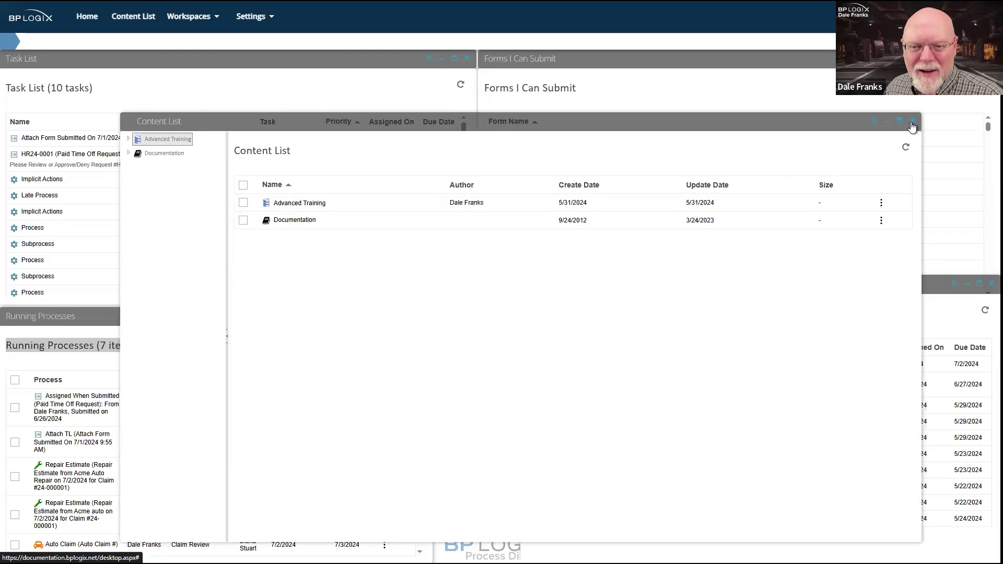
{"action": "left_click", "coordinate": [912, 123]}
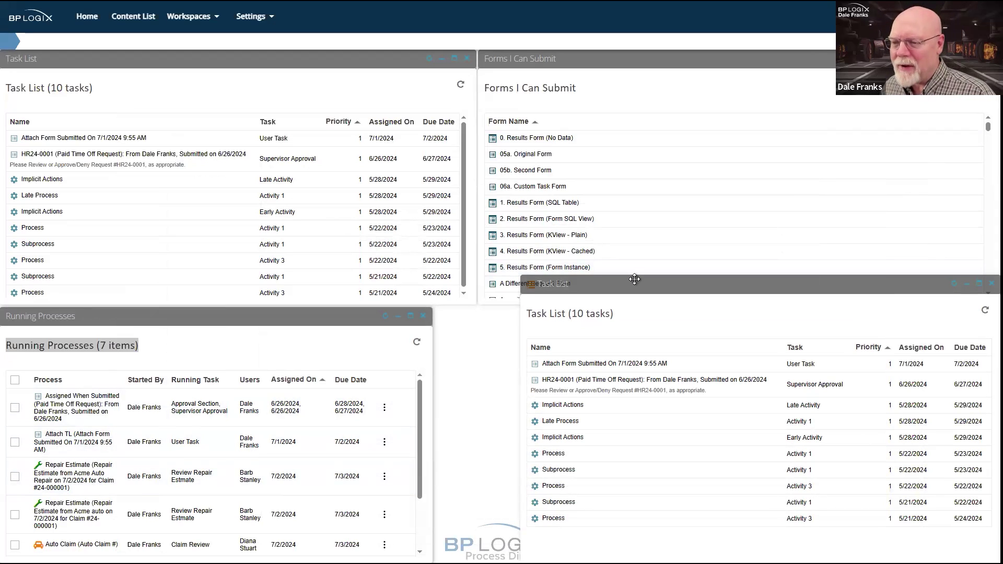
Step: Lower the second Task List window and widen it leftward in the lower right
{"action": "left_click_drag", "start_coordinate": [635, 276], "coordinate": [642, 308]}
{"action": "left_click_drag", "start_coordinate": [503, 462], "coordinate": [451, 456]}
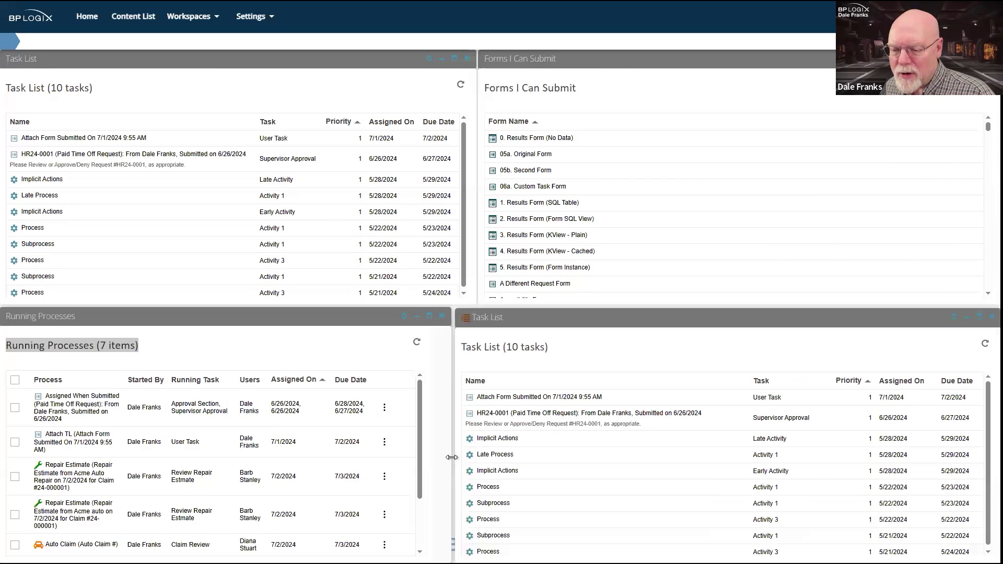
{"action": "left_click_drag", "start_coordinate": [592, 309], "coordinate": [598, 336]}
Step: Tile the two Task Lists, Forms and Running Processes into a grid, then preview and close the desktop page
{"action": "right_click", "coordinate": [598, 320]}
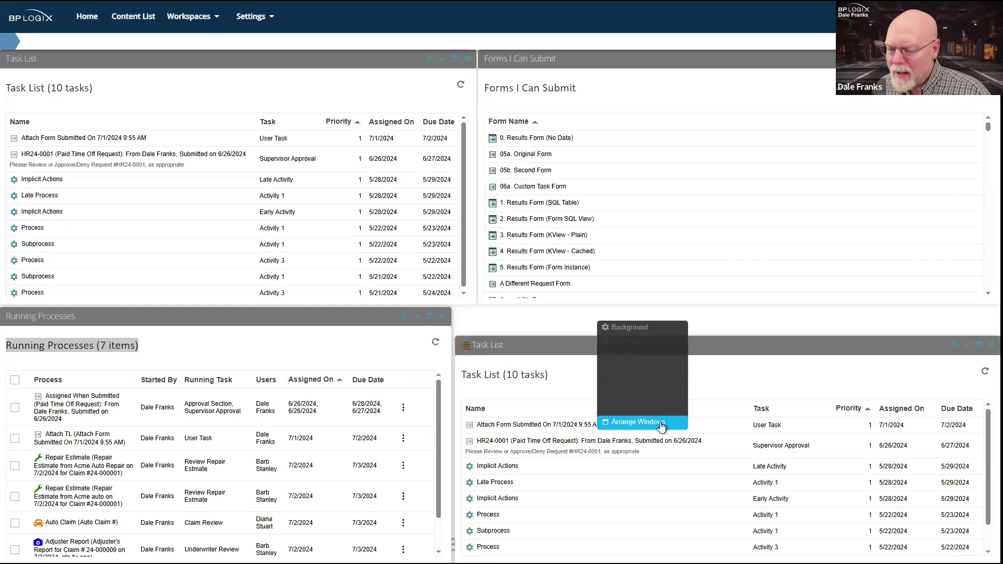
{"action": "left_click", "coordinate": [661, 426]}
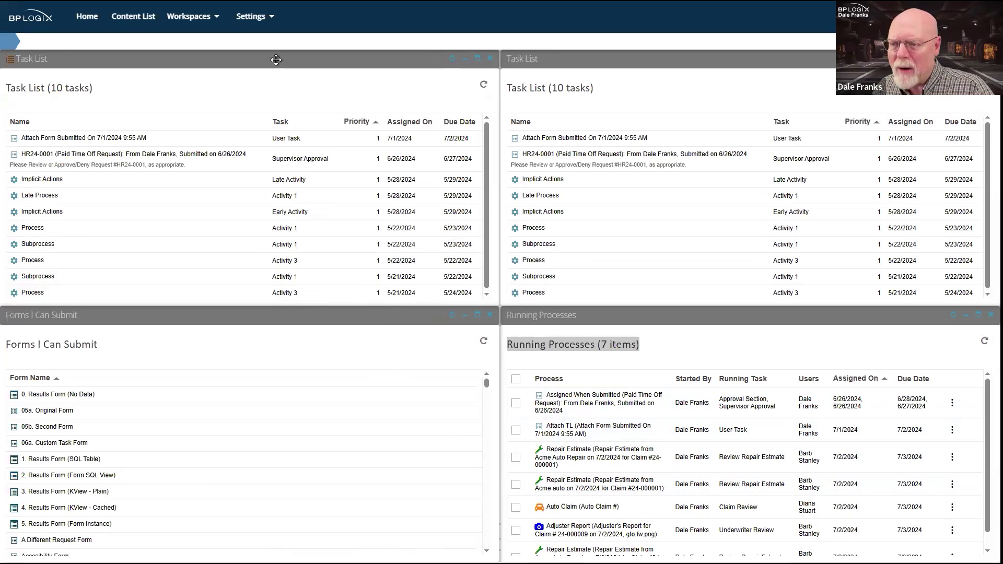
{"action": "left_click", "coordinate": [9, 41]}
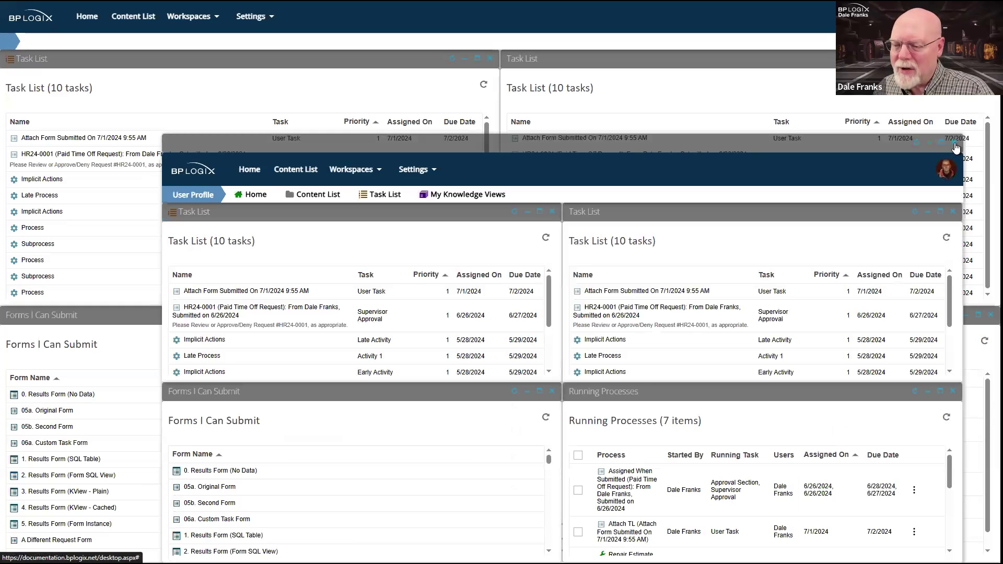
{"action": "left_click", "coordinate": [954, 144]}
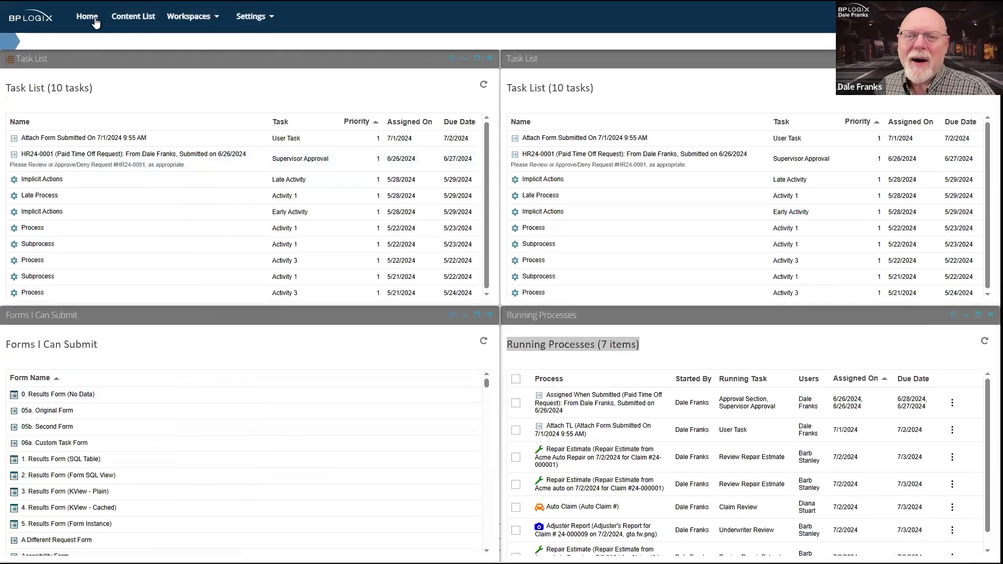
{"action": "left_click", "coordinate": [203, 19]}
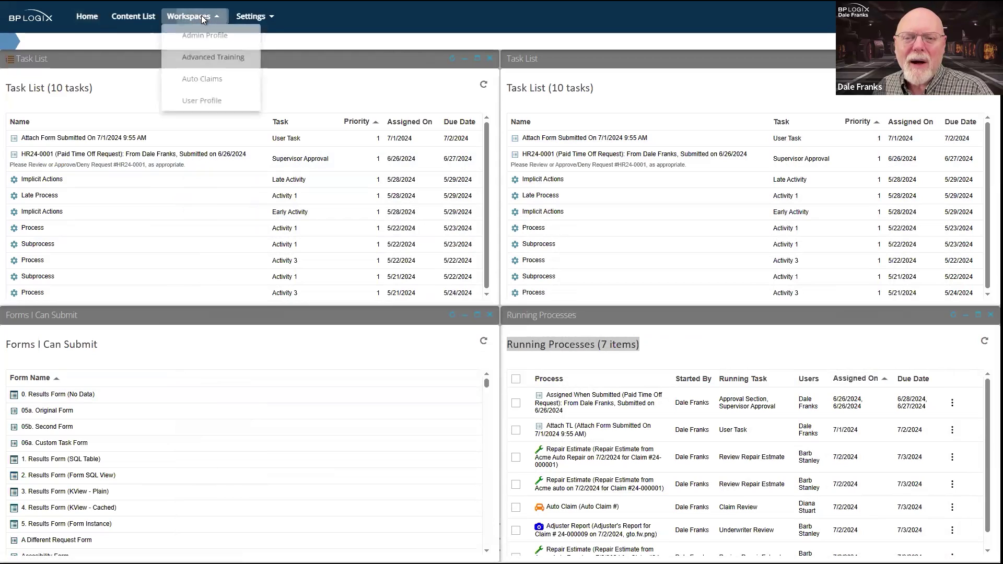
{"action": "left_click", "coordinate": [259, 16]}
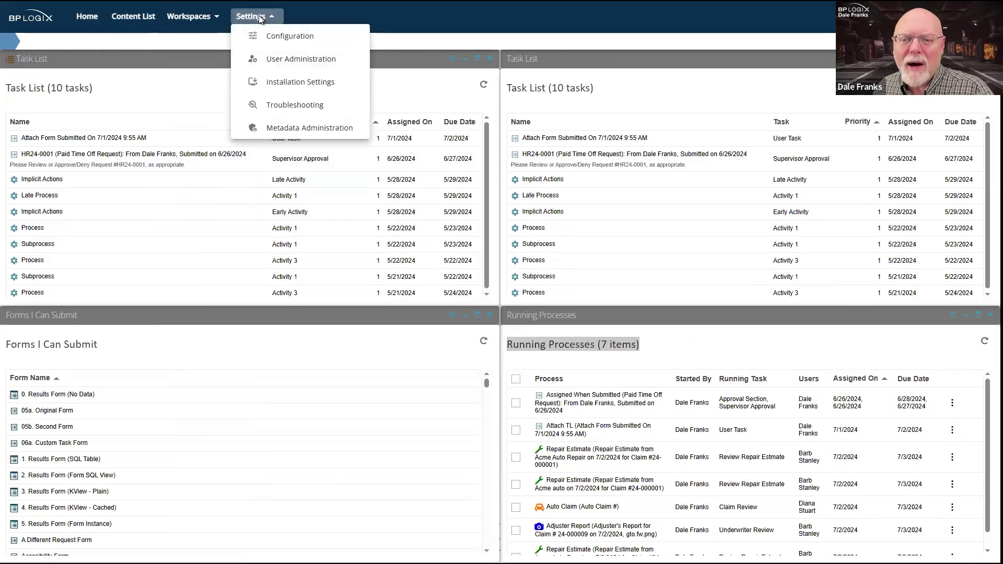
{"action": "left_click", "coordinate": [259, 16]}
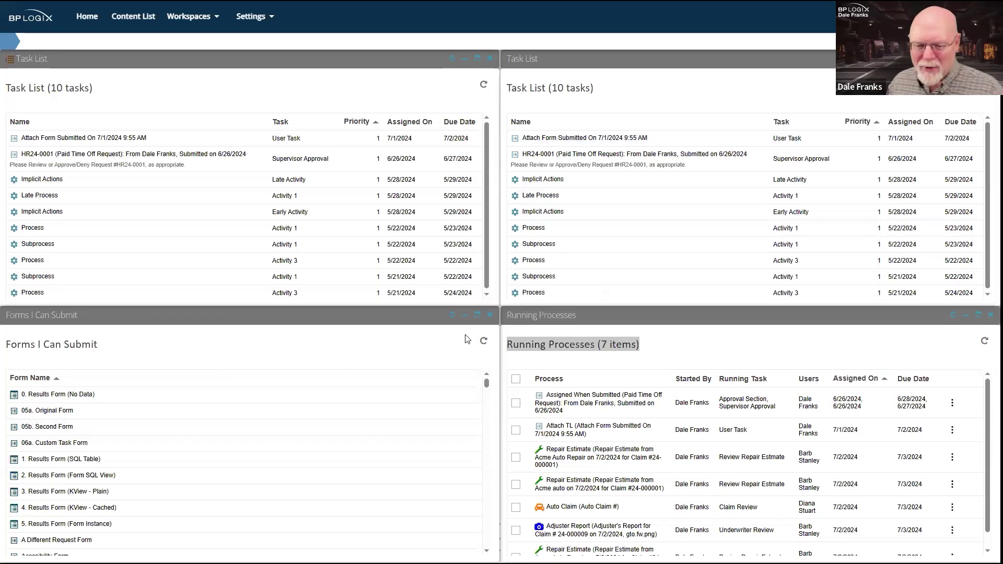
{"action": "left_click", "coordinate": [668, 341]}
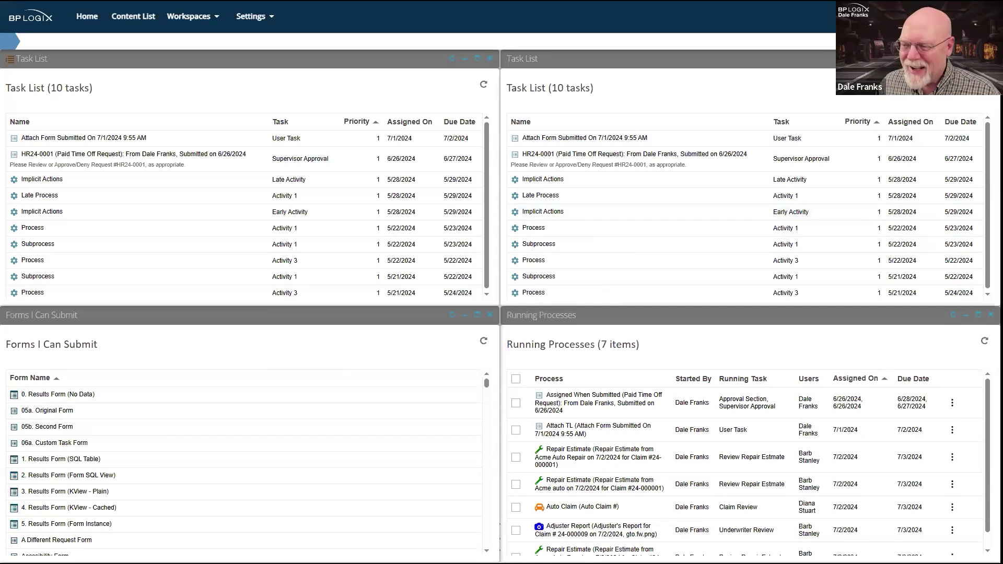
{"action": "left_click", "coordinate": [981, 17]}
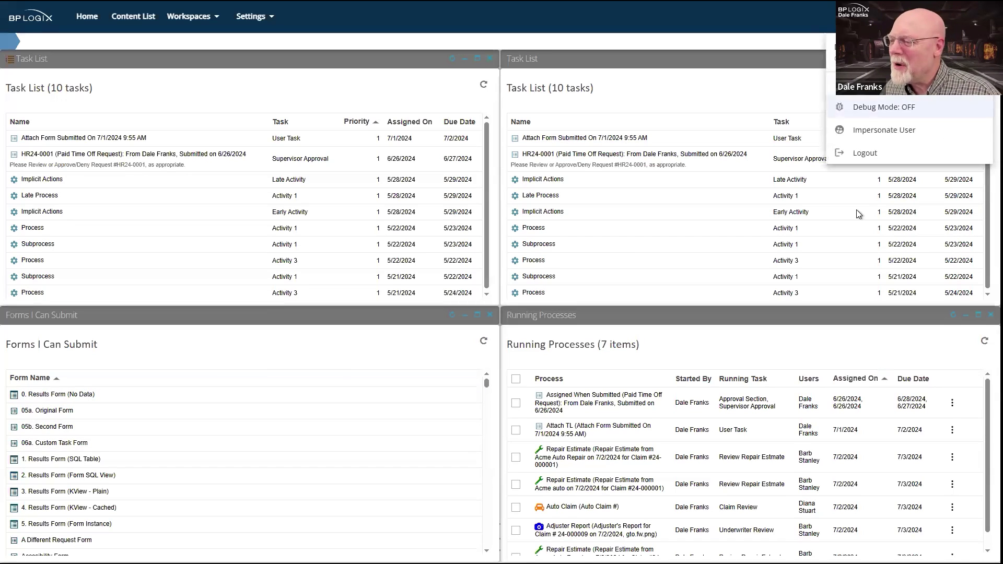
{"action": "left_click", "coordinate": [764, 40]}
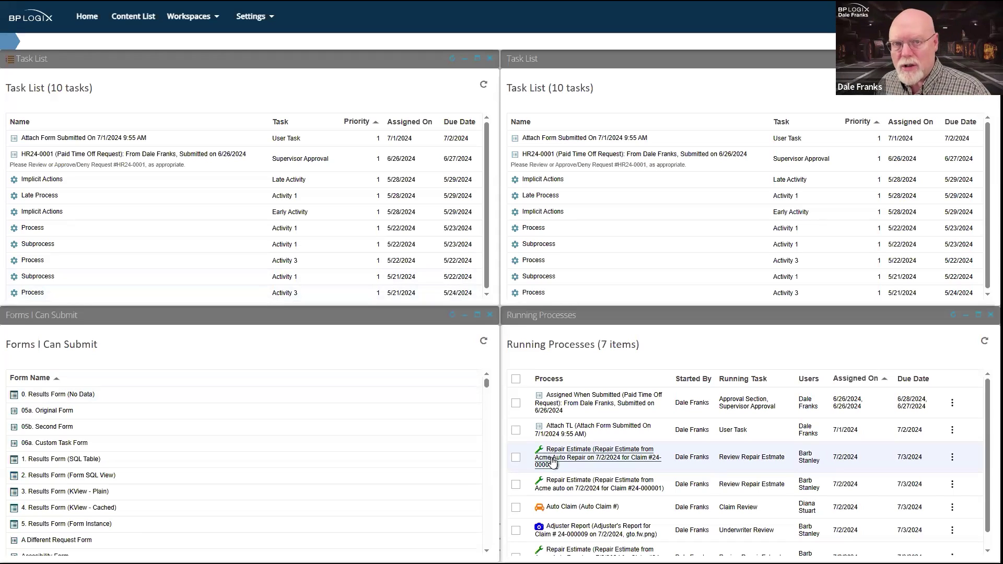
{"action": "left_click", "coordinate": [250, 17]}
{"action": "left_click", "coordinate": [284, 37]}
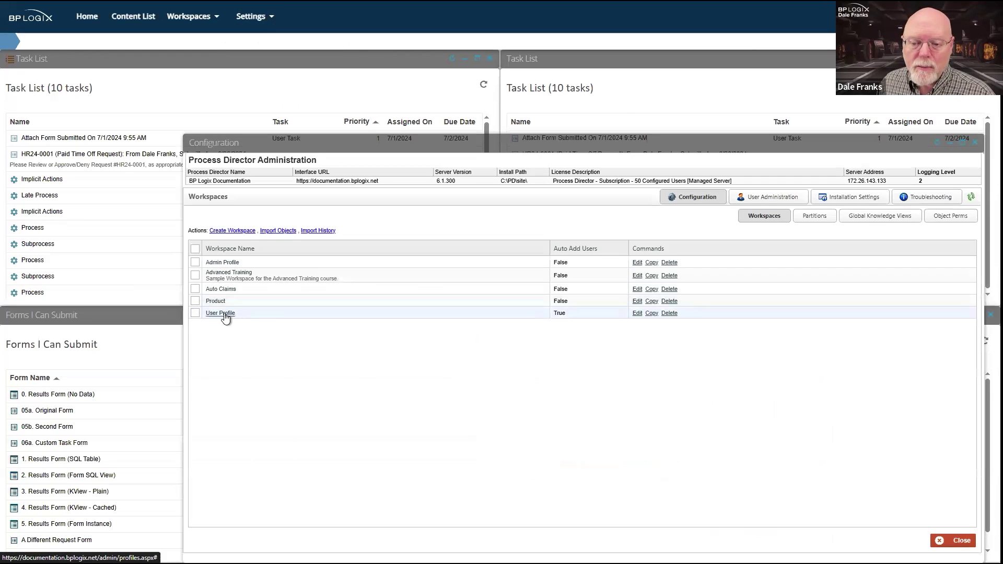
{"action": "left_click", "coordinate": [224, 316]}
{"action": "scroll", "coordinate": [454, 421], "scroll_direction": "down", "scroll_amount": 2}
{"action": "scroll", "coordinate": [453, 421], "scroll_direction": "down", "scroll_amount": 2}
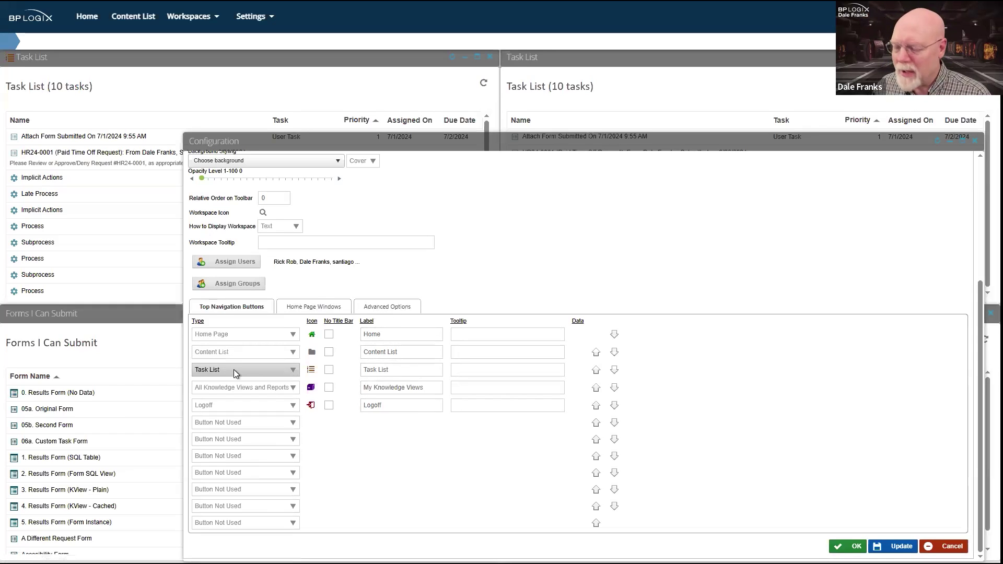
{"action": "left_click", "coordinate": [306, 309]}
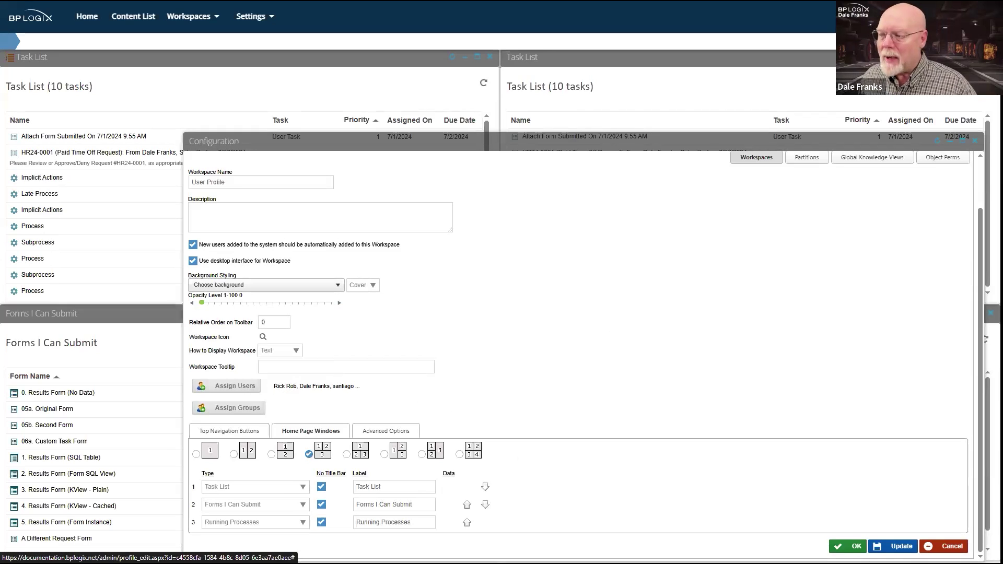
{"action": "left_click", "coordinate": [976, 142]}
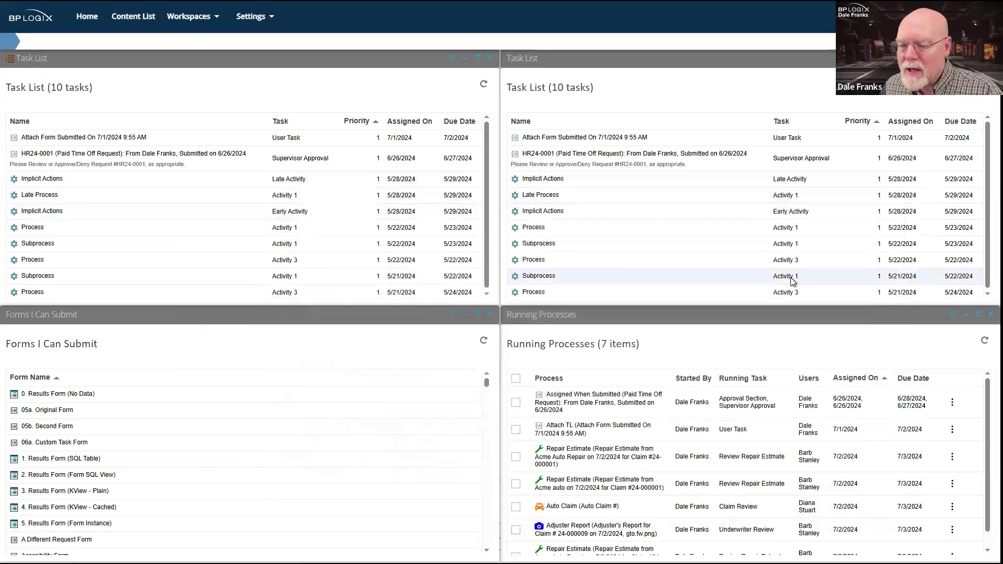
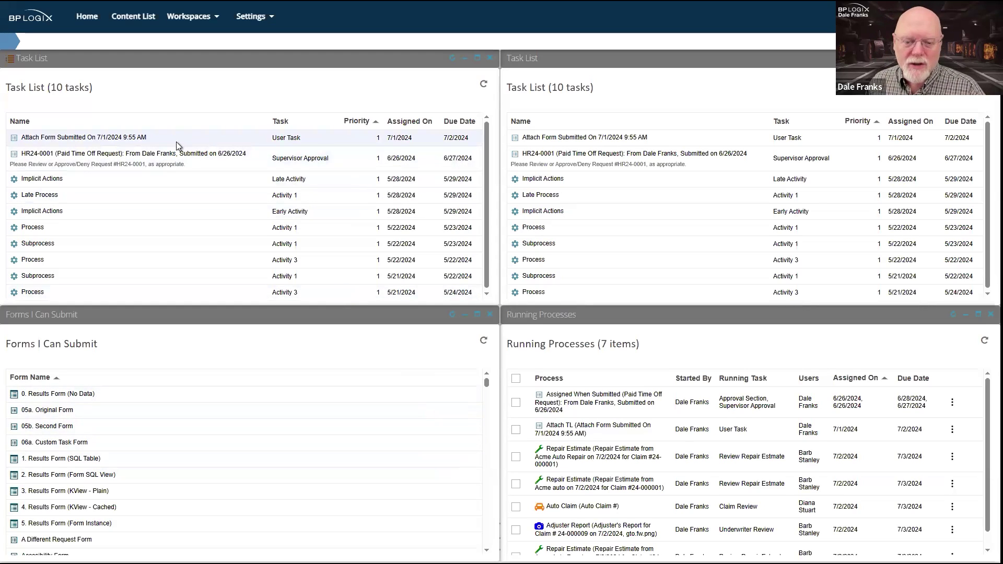
Step: Float the Task List panel loose, then dock it back at the top left
{"action": "left_click_drag", "start_coordinate": [392, 55], "coordinate": [390, 95]}
{"action": "right_click", "coordinate": [389, 95]}
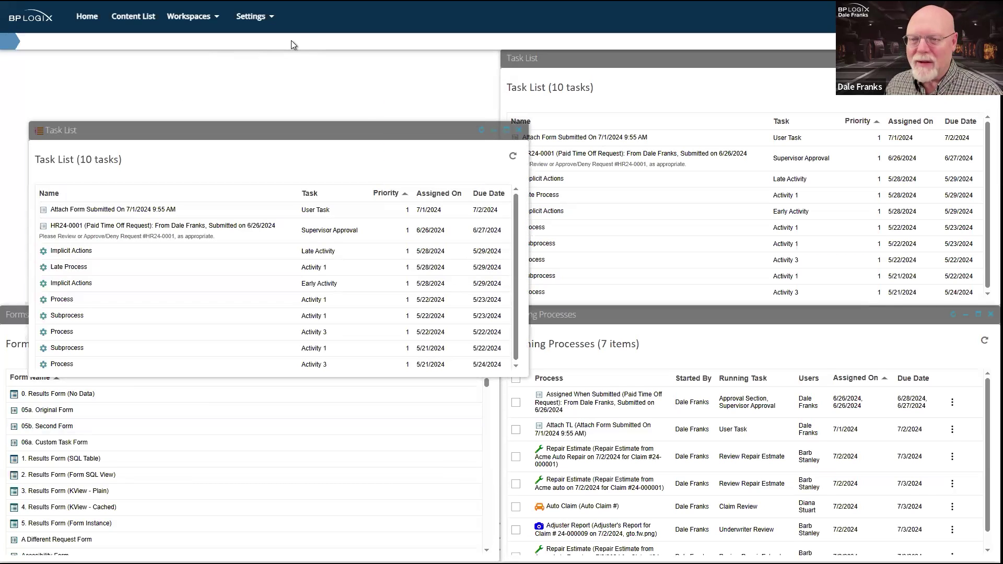
{"action": "left_click_drag", "start_coordinate": [355, 131], "coordinate": [310, 58]}
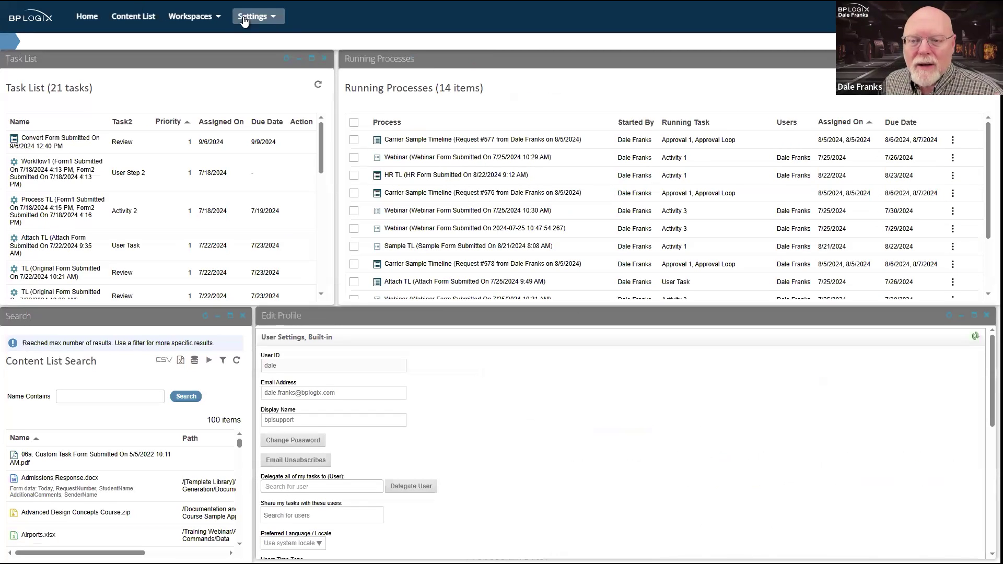
Step: In the User Profile workspace settings, leave desktop interface and clear-layout both unchecked
{"action": "left_click", "coordinate": [243, 17]}
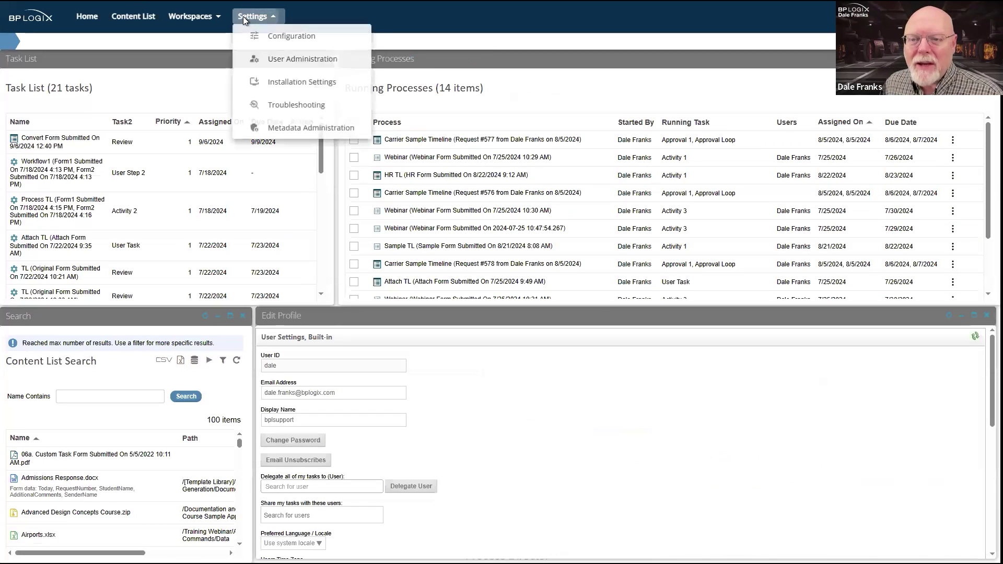
{"action": "left_click", "coordinate": [298, 37]}
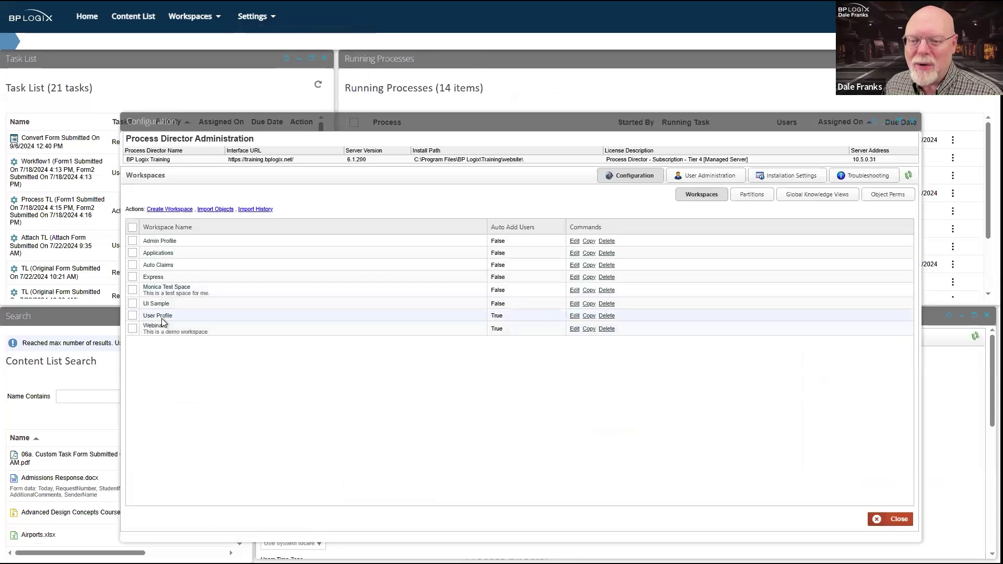
{"action": "left_click", "coordinate": [161, 316]}
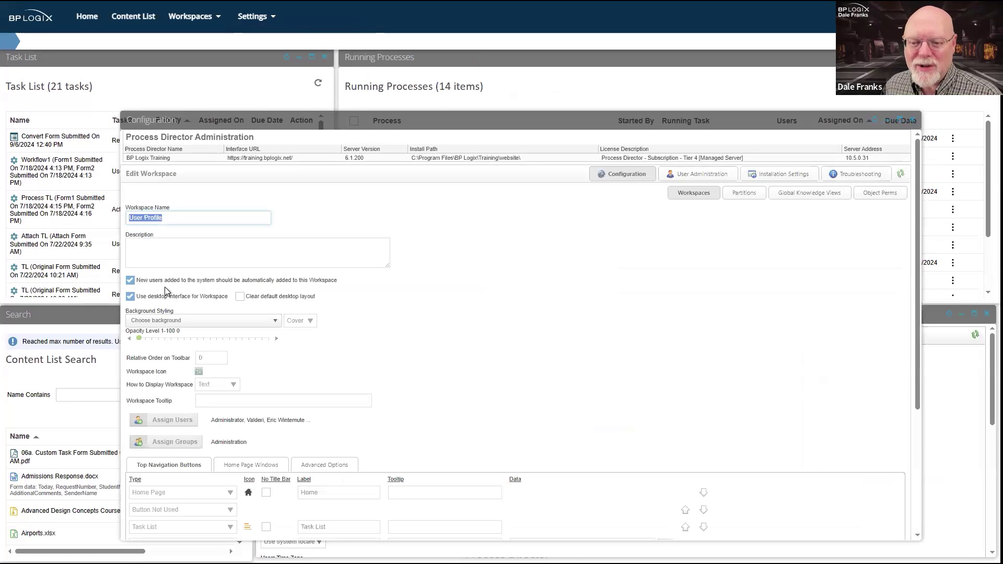
{"action": "left_click", "coordinate": [131, 298]}
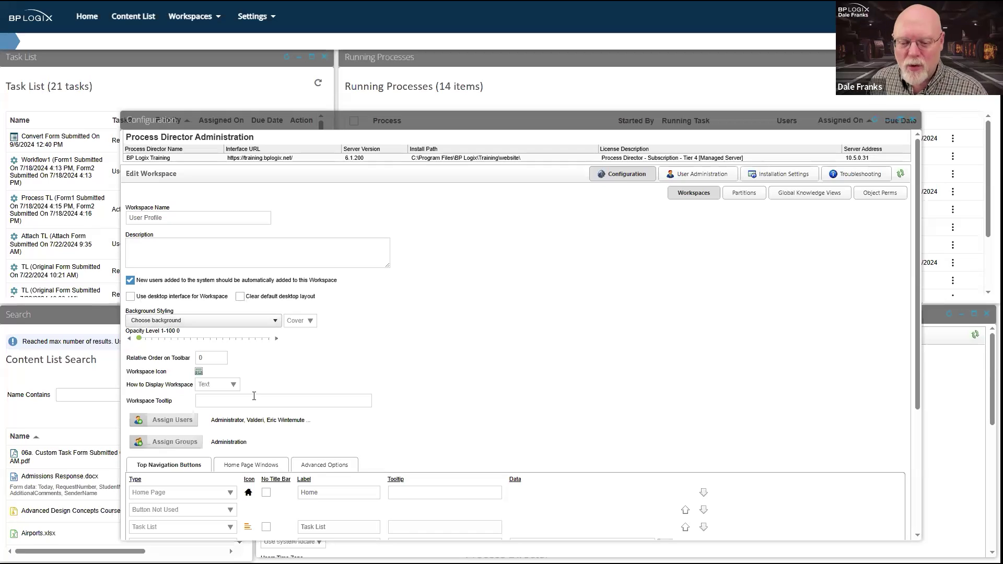
{"action": "left_click", "coordinate": [240, 296]}
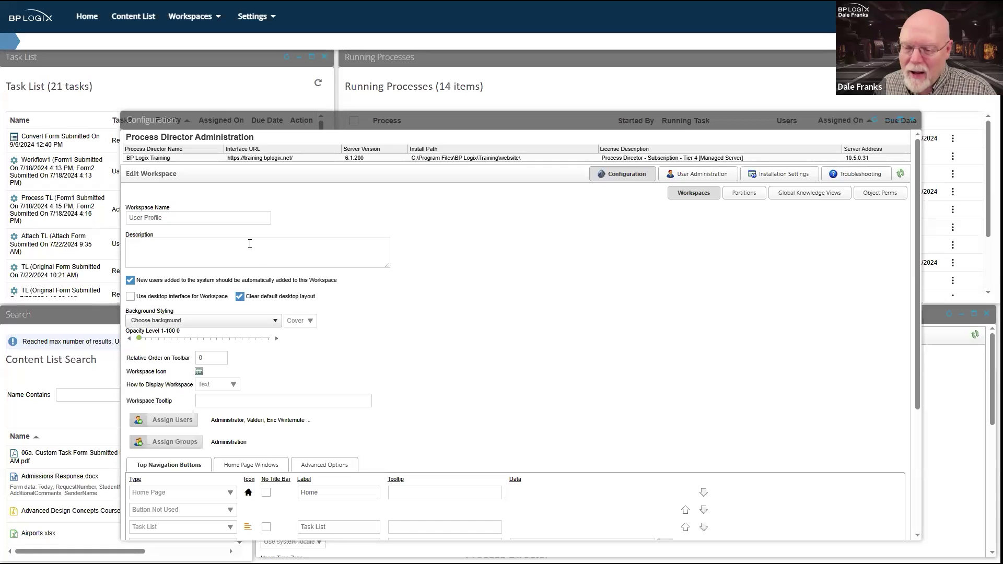
{"action": "left_click", "coordinate": [131, 297]}
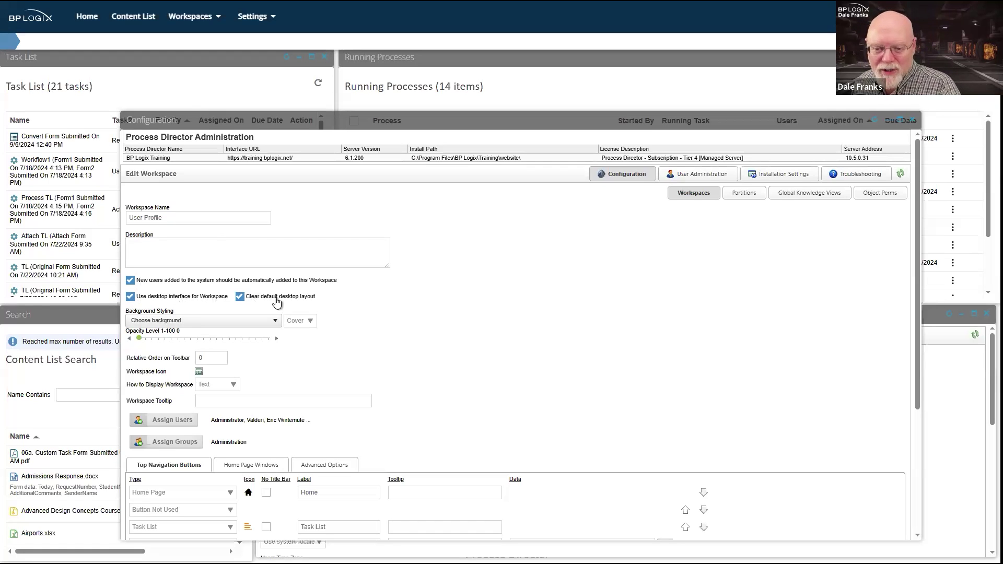
{"action": "left_click", "coordinate": [241, 297]}
{"action": "left_click", "coordinate": [130, 299]}
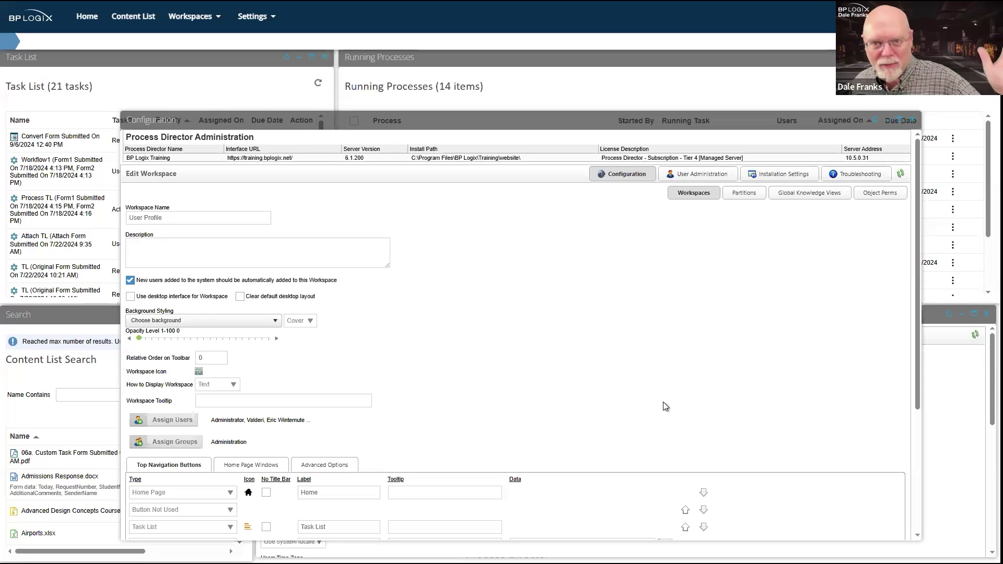
Step: Save the User Profile workspace changes and close the configuration
{"action": "scroll", "coordinate": [763, 391], "scroll_direction": "down", "scroll_amount": 1}
{"action": "scroll", "coordinate": [764, 391], "scroll_direction": "down", "scroll_amount": 5}
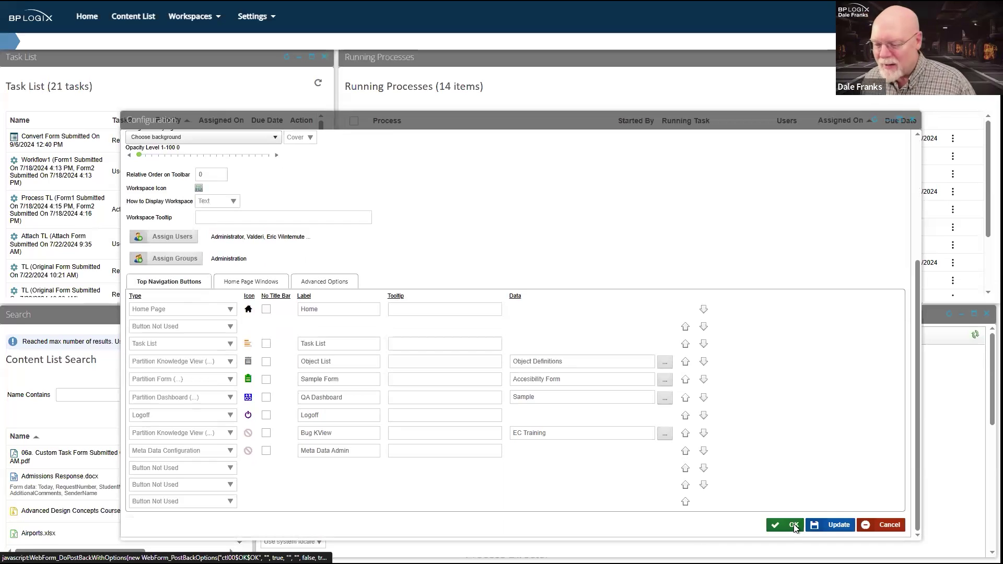
{"action": "left_click", "coordinate": [793, 527]}
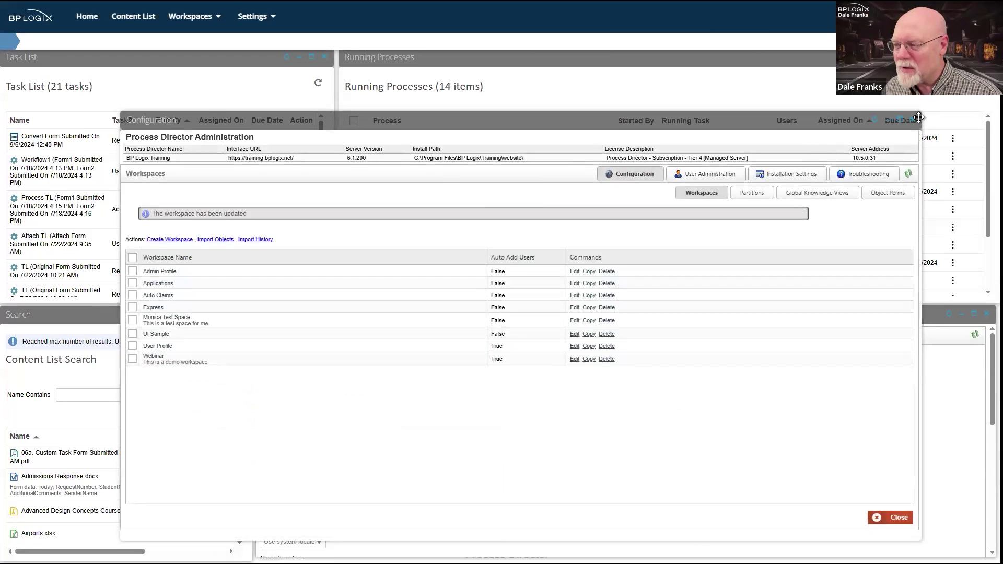
{"action": "left_click", "coordinate": [913, 121]}
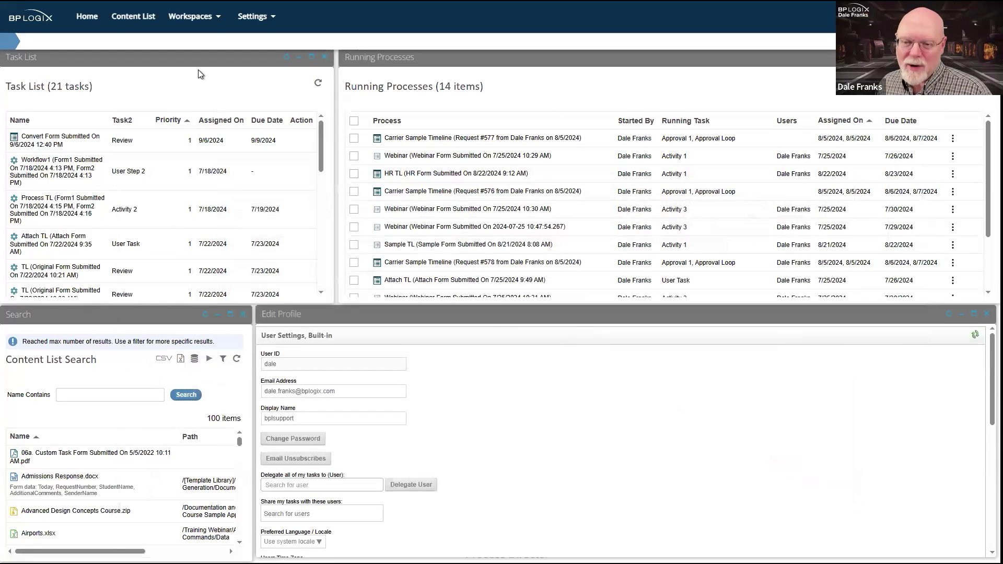
Step: Switch to the Admin Profile workspace
{"action": "left_click", "coordinate": [265, 16]}
{"action": "left_click", "coordinate": [293, 36]}
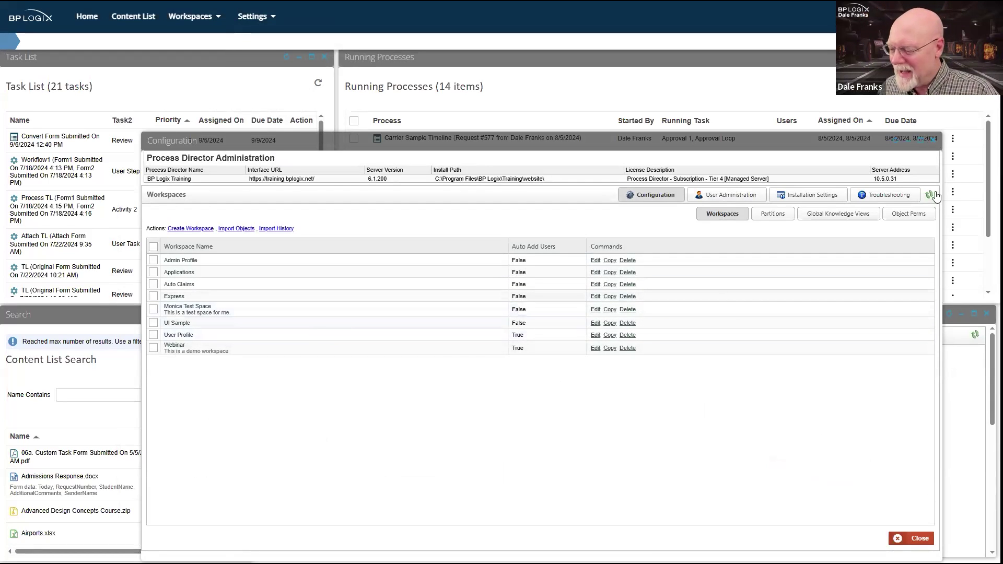
{"action": "left_click", "coordinate": [933, 140]}
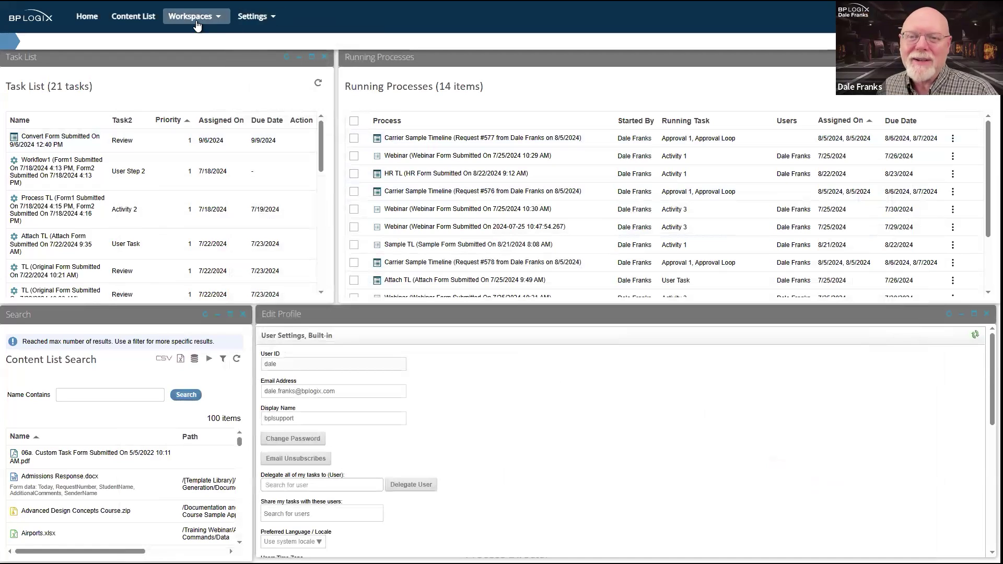
{"action": "left_click", "coordinate": [191, 16]}
{"action": "left_click", "coordinate": [202, 38]}
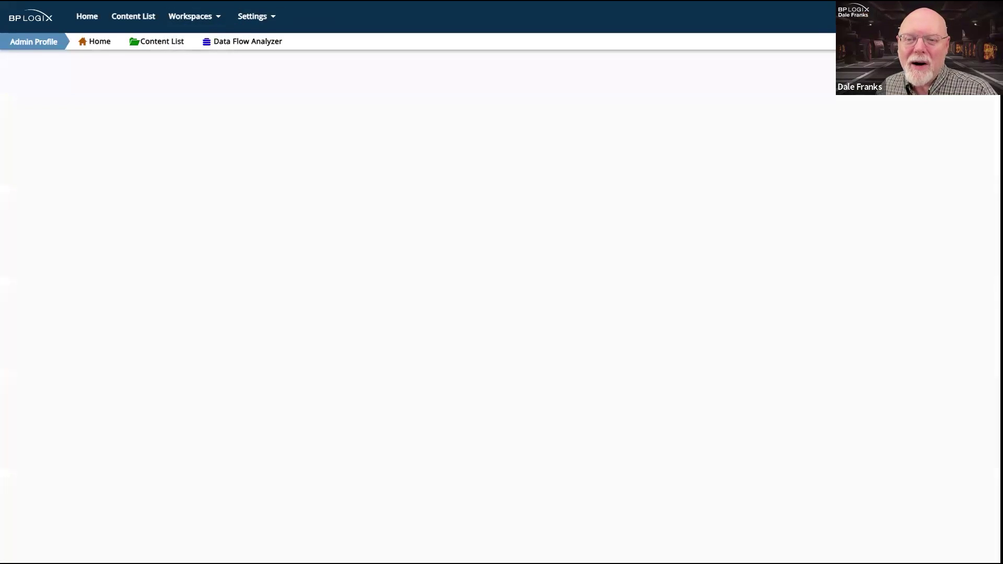
Step: Open the Webinar workspace's settings from the workspace configuration list
{"action": "left_click", "coordinate": [264, 18]}
{"action": "left_click", "coordinate": [286, 38]}
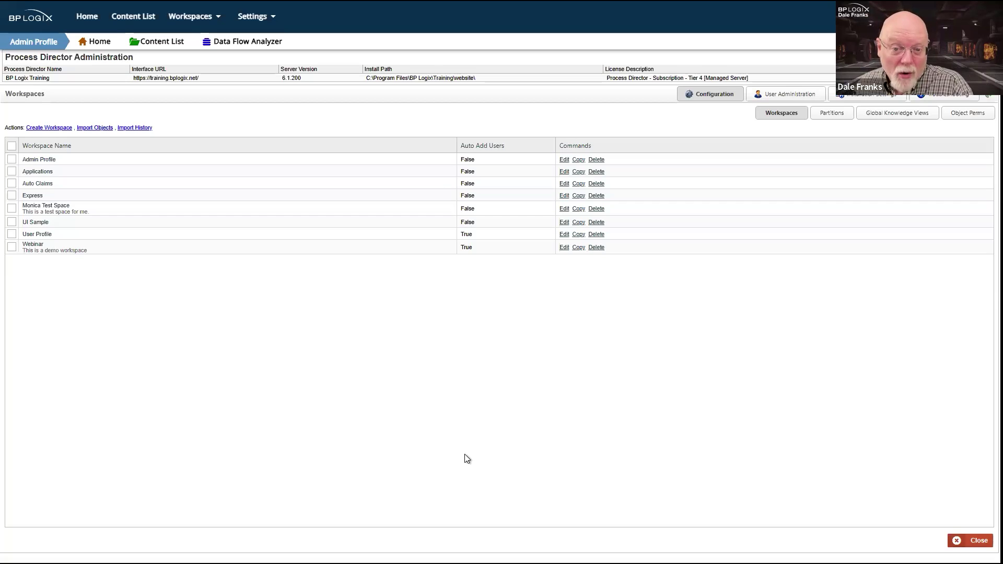
{"action": "left_click", "coordinate": [32, 246]}
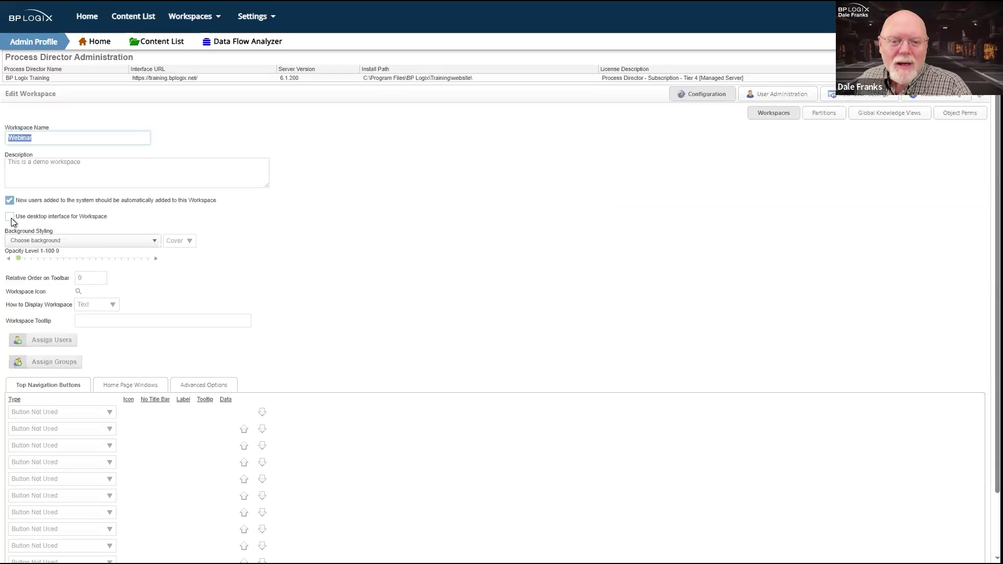
{"action": "left_click", "coordinate": [10, 216]}
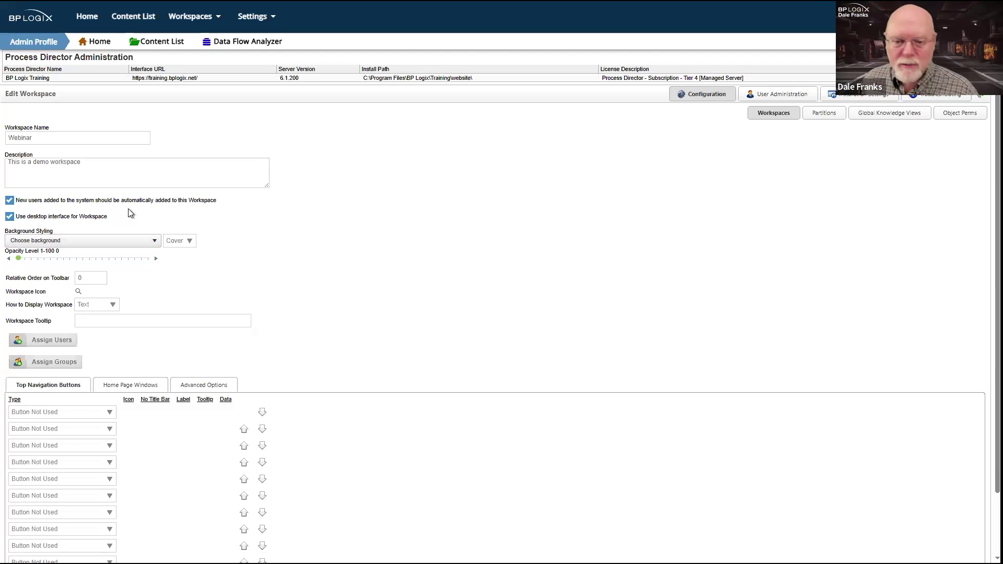
{"action": "left_click_drag", "start_coordinate": [131, 213], "coordinate": [243, 221]}
{"action": "left_click", "coordinate": [269, 246]}
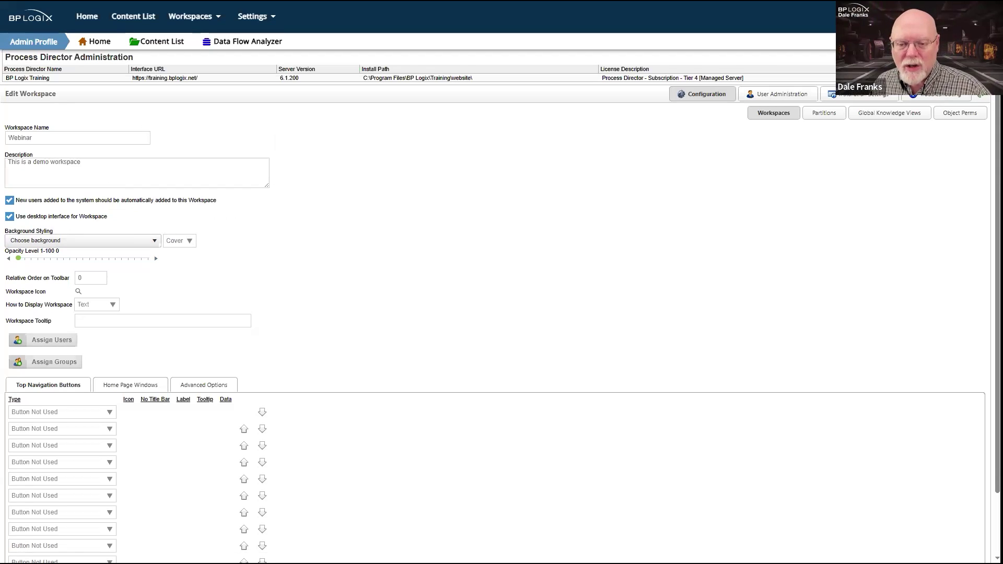
{"action": "key", "text": "ctrl+Tab"}
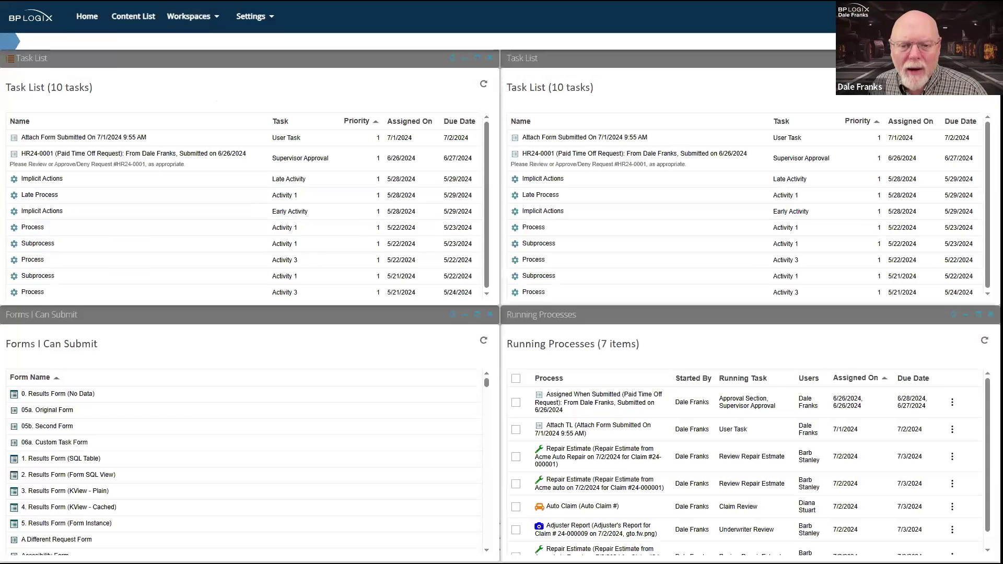
{"action": "key", "text": "ctrl+Tab"}
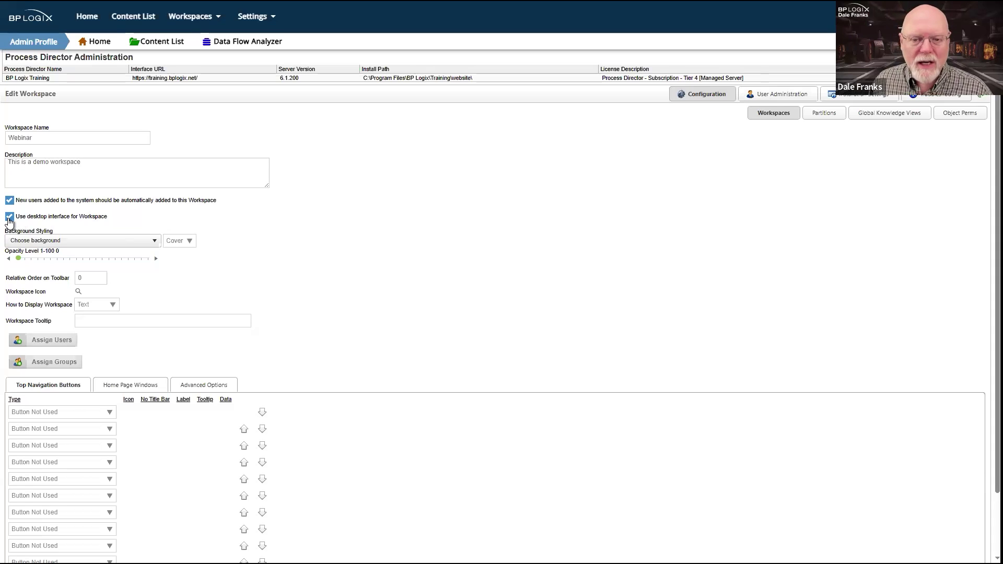
{"action": "left_click", "coordinate": [10, 218]}
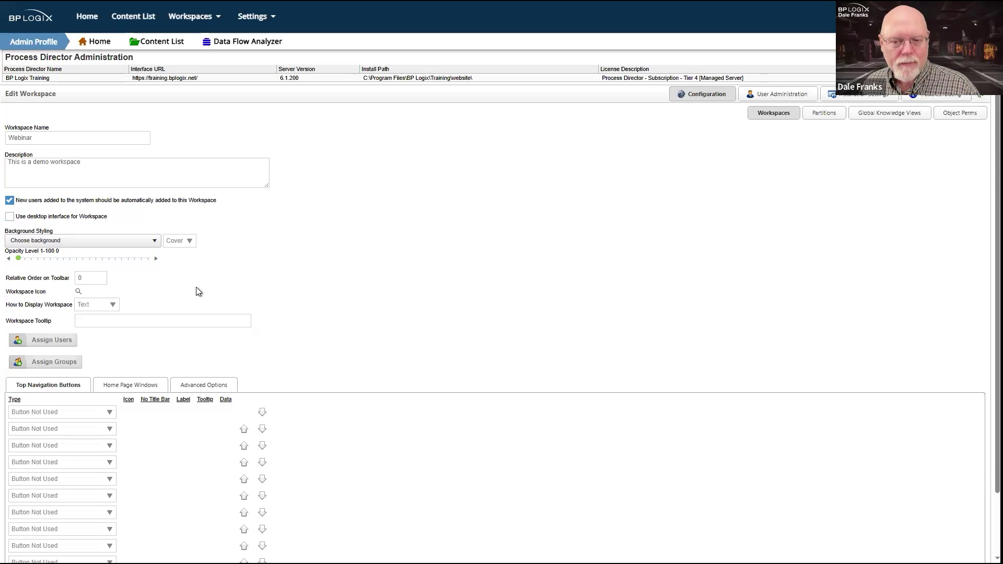
{"action": "left_click", "coordinate": [147, 242]}
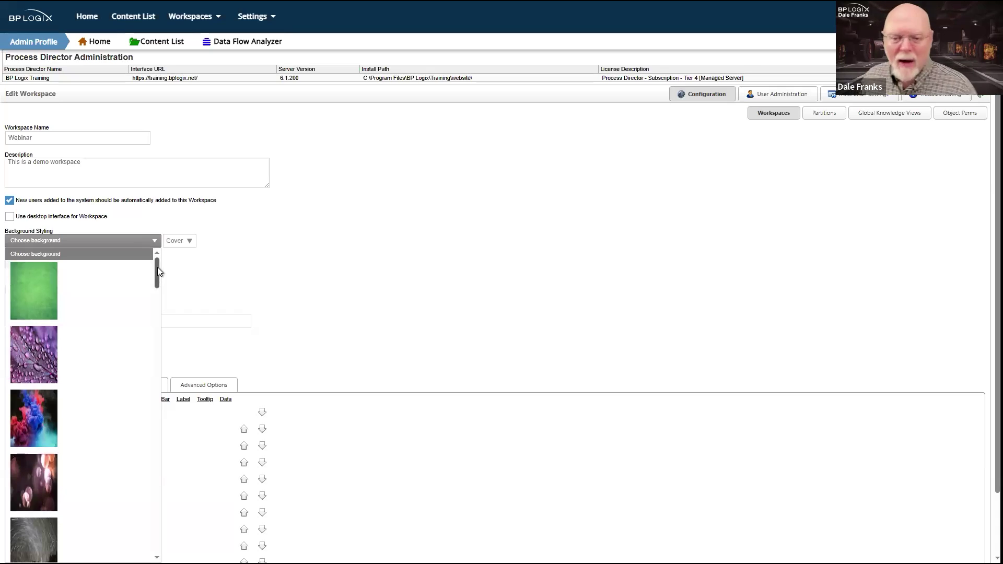
{"action": "left_click_drag", "start_coordinate": [158, 265], "coordinate": [172, 299]}
{"action": "left_click", "coordinate": [172, 300]}
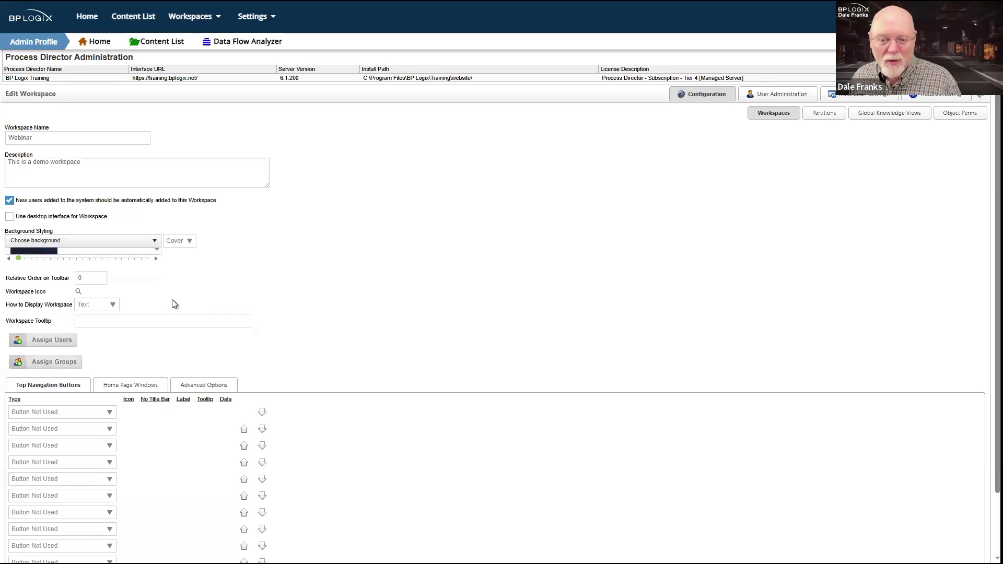
{"action": "left_click", "coordinate": [152, 243]}
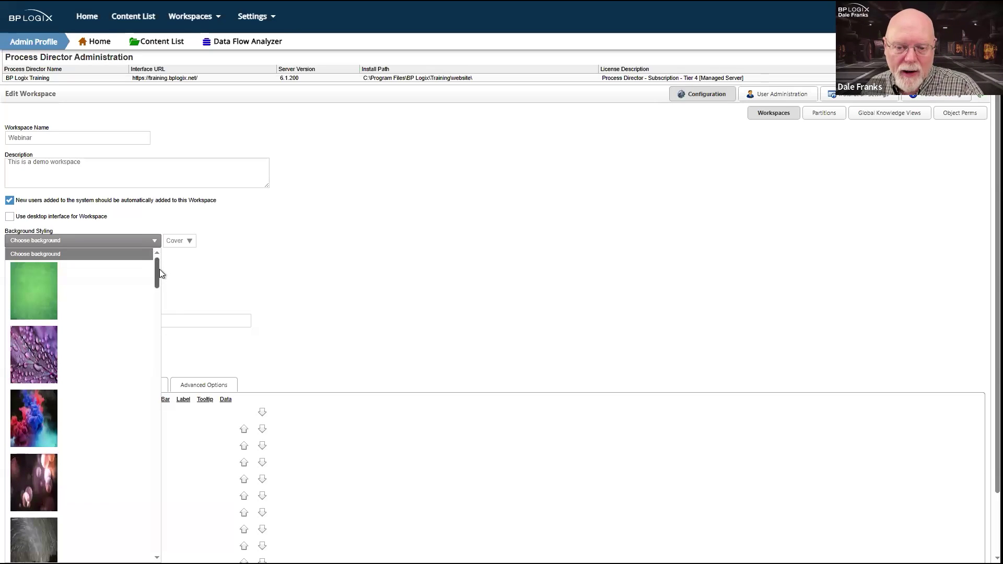
{"action": "left_click_drag", "start_coordinate": [158, 272], "coordinate": [176, 494]}
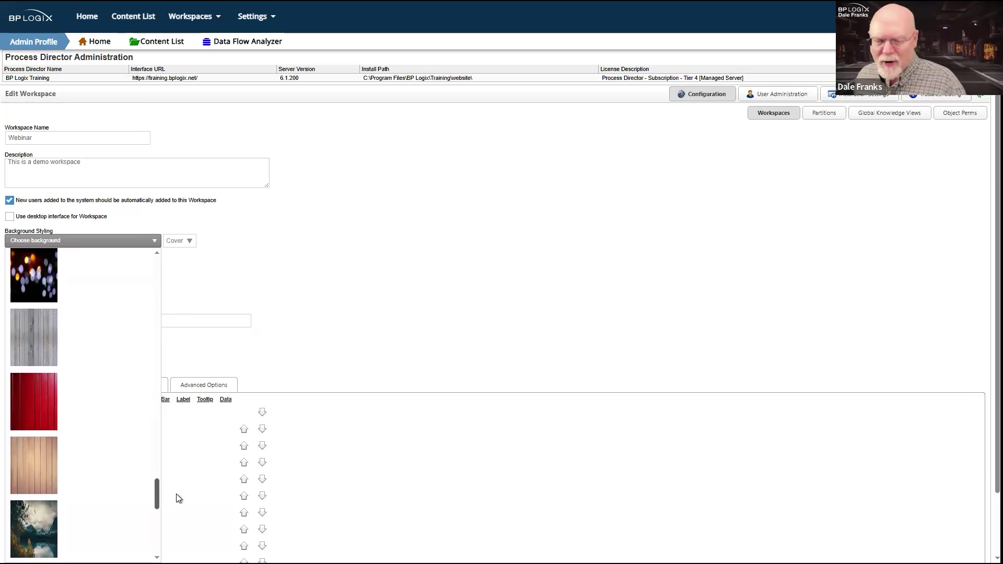
{"action": "left_click_drag", "start_coordinate": [176, 494], "coordinate": [162, 544]}
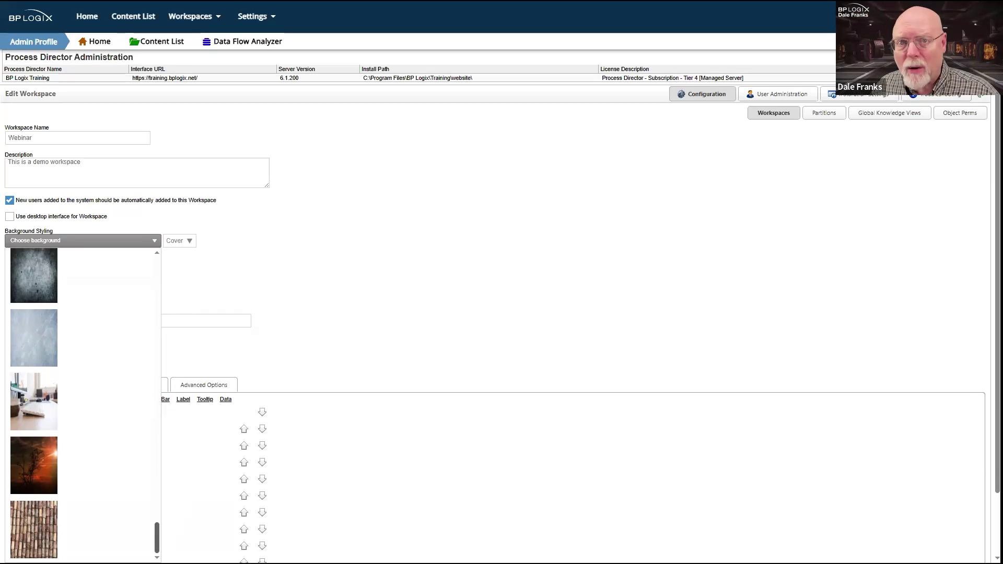
{"action": "scroll", "coordinate": [73, 412], "scroll_direction": "up", "scroll_amount": 3}
{"action": "scroll", "coordinate": [74, 412], "scroll_direction": "up", "scroll_amount": 2}
{"action": "scroll", "coordinate": [74, 412], "scroll_direction": "down", "scroll_amount": 3}
{"action": "scroll", "coordinate": [73, 412], "scroll_direction": "up", "scroll_amount": 5}
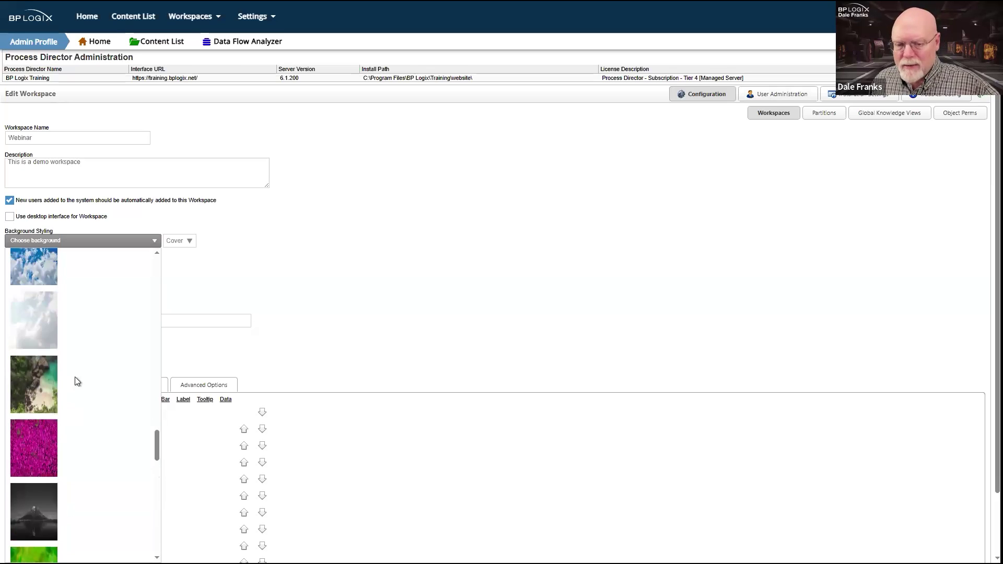
{"action": "left_click", "coordinate": [277, 260]}
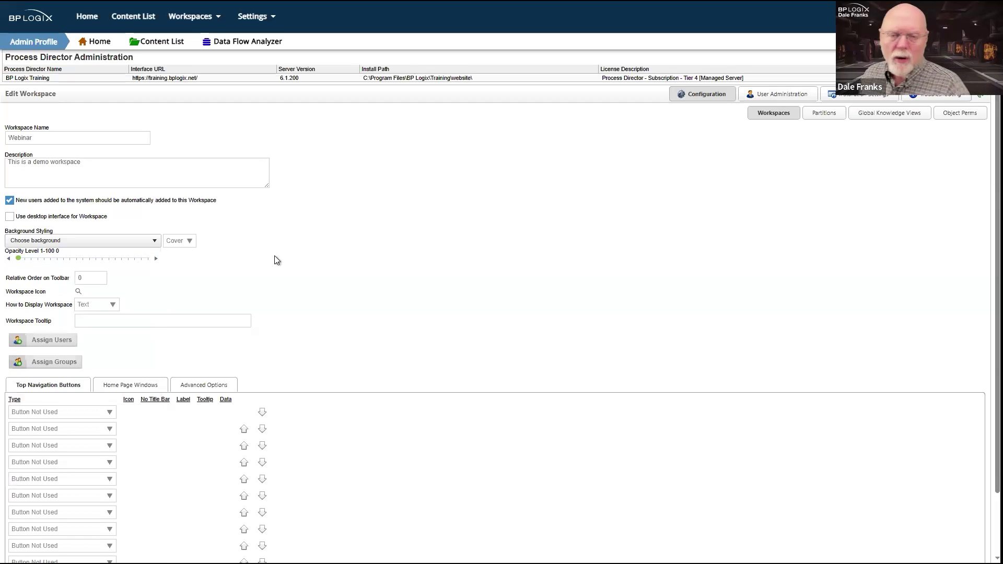
{"action": "left_click", "coordinate": [187, 243]}
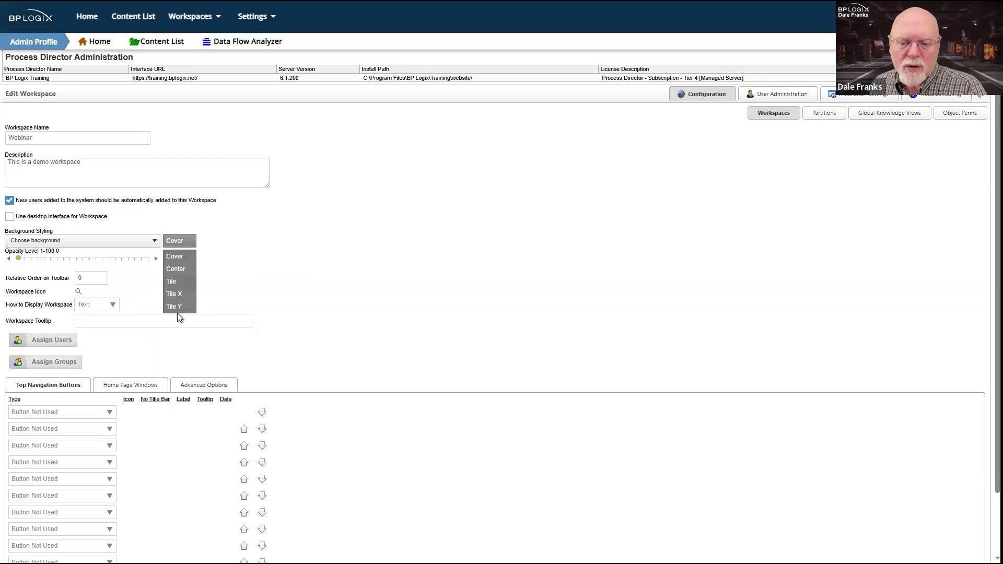
{"action": "left_click", "coordinate": [148, 244]}
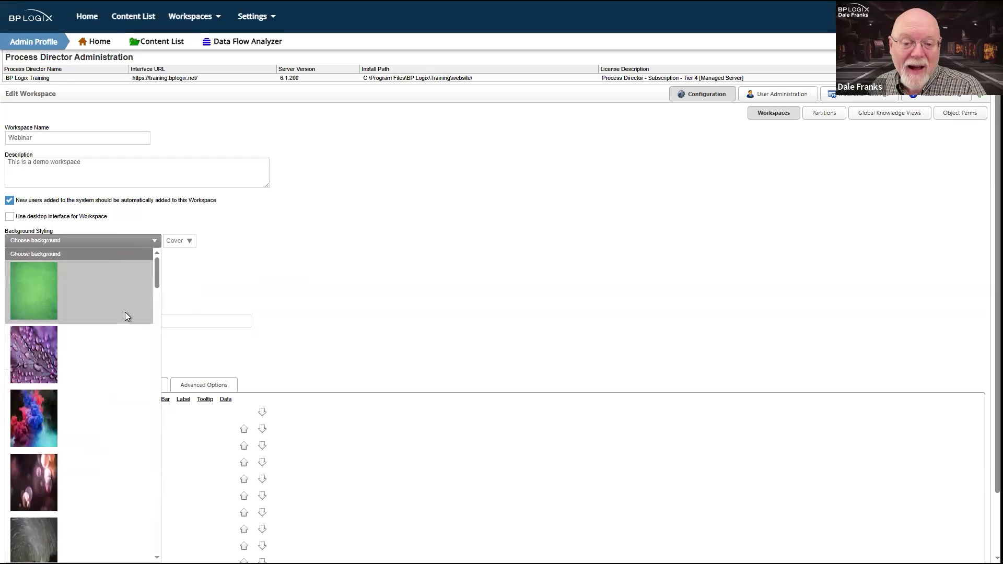
{"action": "scroll", "coordinate": [120, 371], "scroll_direction": "down", "scroll_amount": 15}
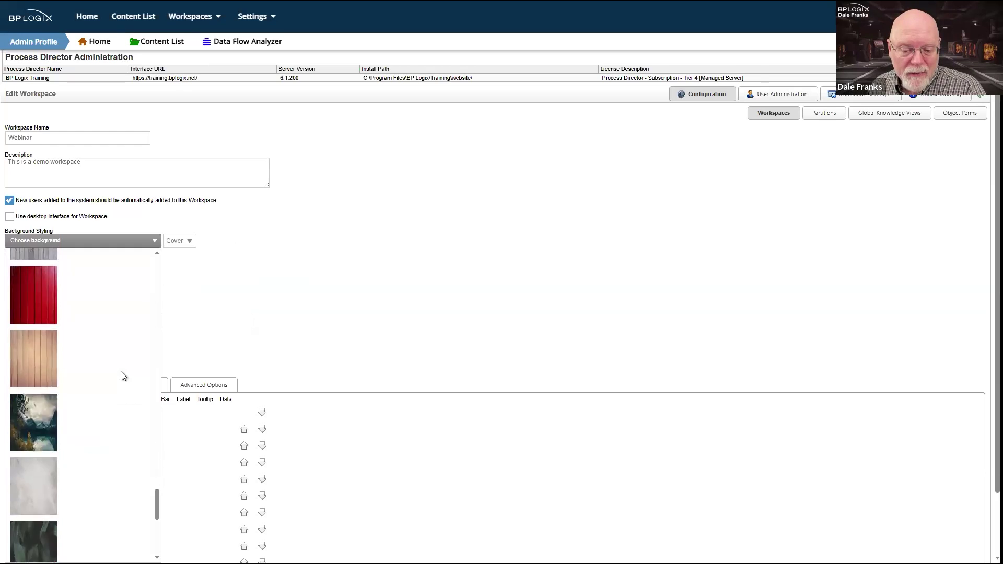
{"action": "scroll", "coordinate": [121, 372], "scroll_direction": "down", "scroll_amount": 2}
{"action": "scroll", "coordinate": [120, 372], "scroll_direction": "up", "scroll_amount": 8}
{"action": "scroll", "coordinate": [121, 376], "scroll_direction": "up", "scroll_amount": 10}
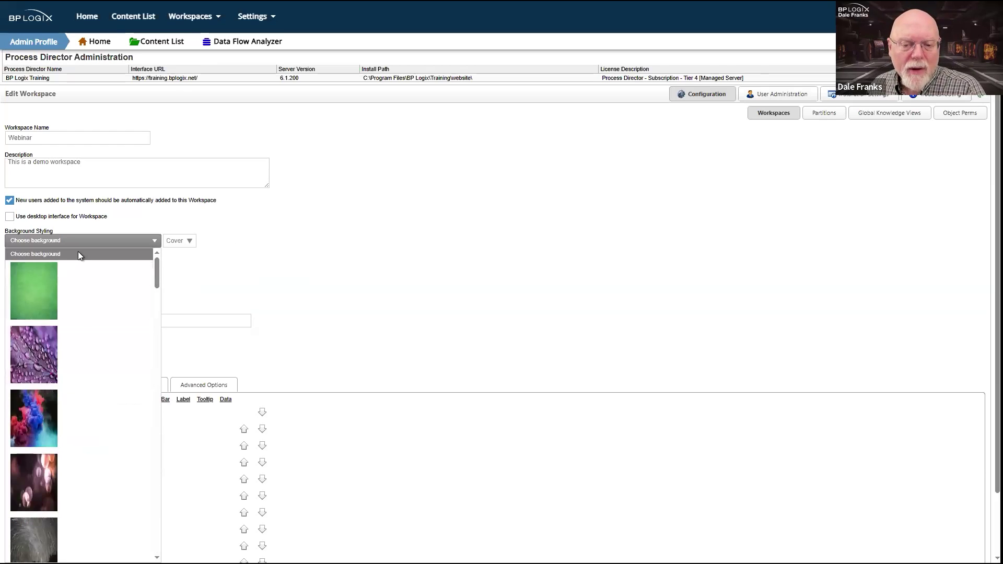
{"action": "left_click", "coordinate": [79, 254]}
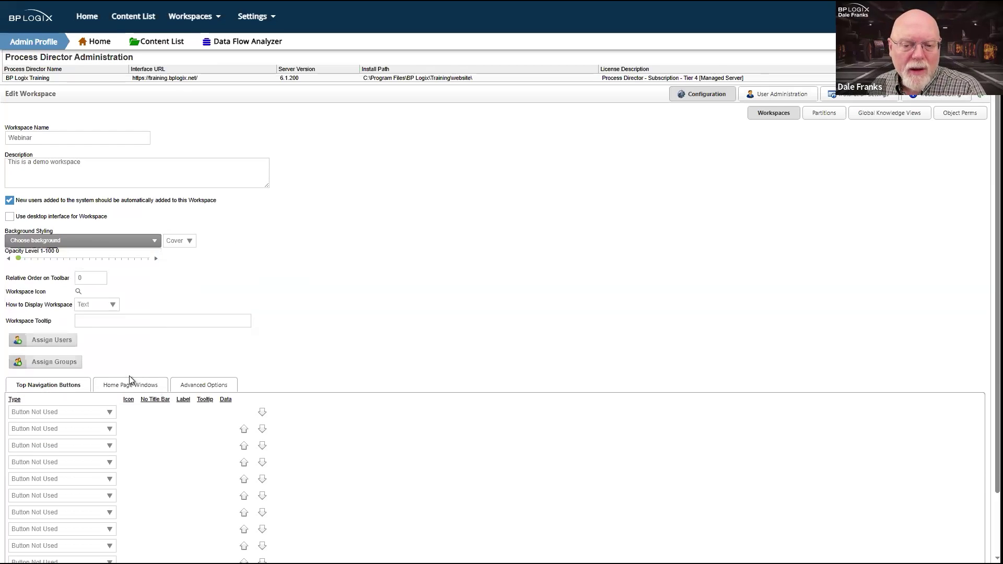
{"action": "left_click", "coordinate": [110, 242]}
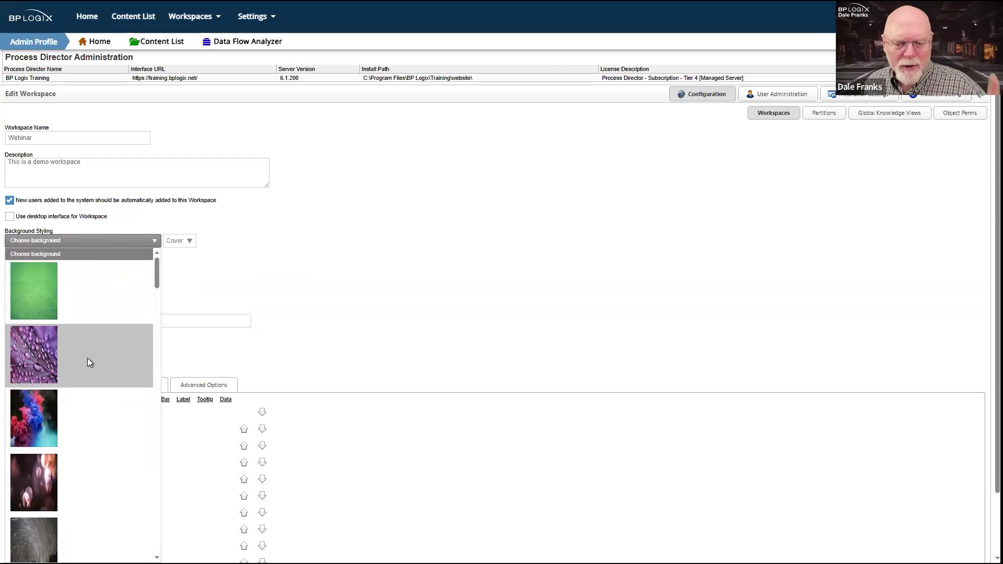
{"action": "left_click", "coordinate": [283, 289]}
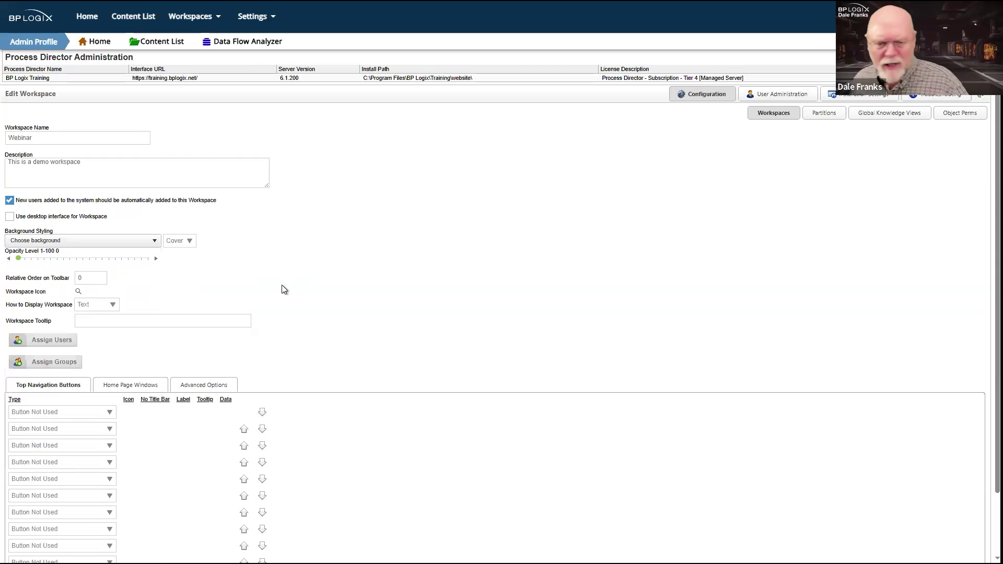
{"action": "left_click", "coordinate": [193, 244]}
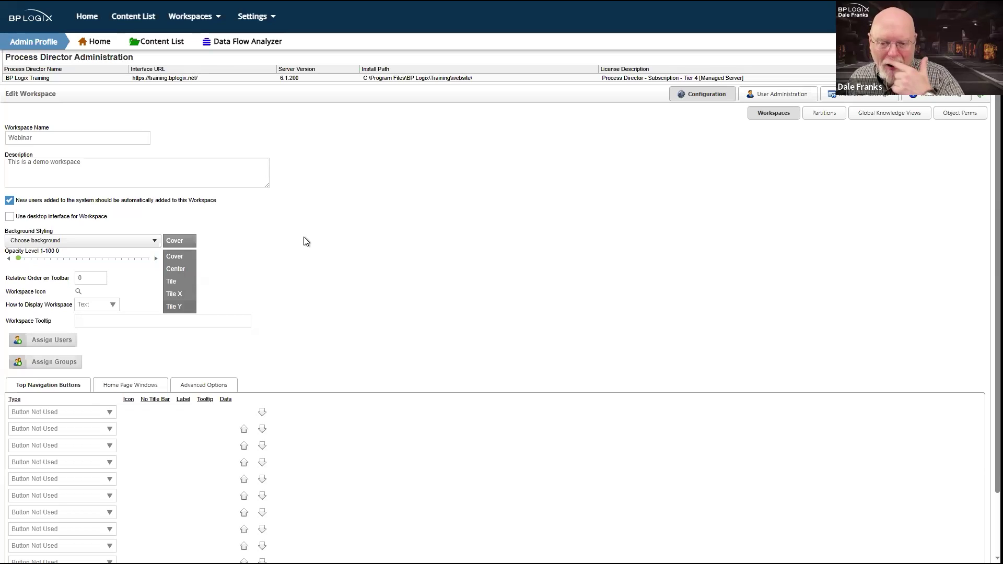
{"action": "left_click", "coordinate": [231, 258]}
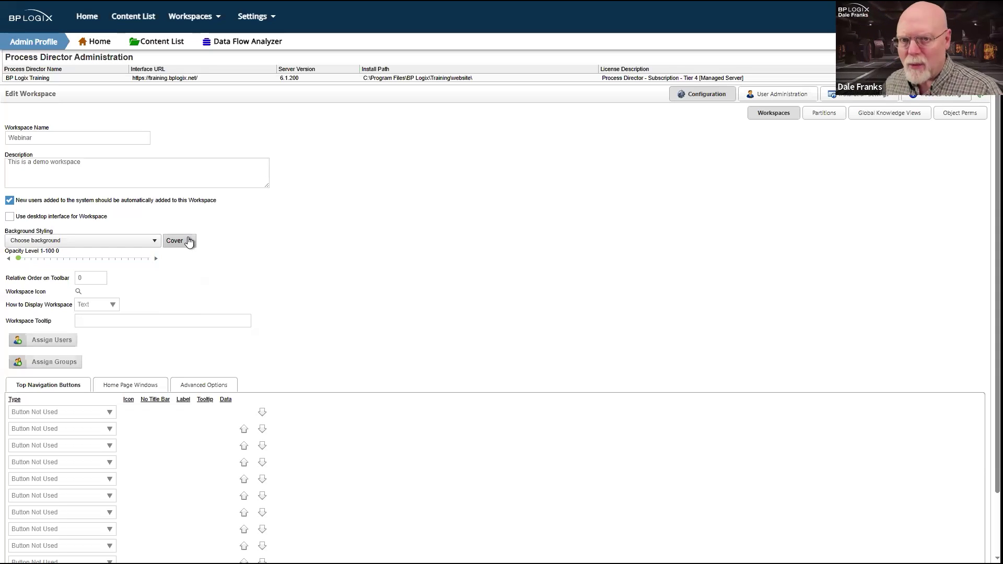
{"action": "left_click", "coordinate": [189, 241]}
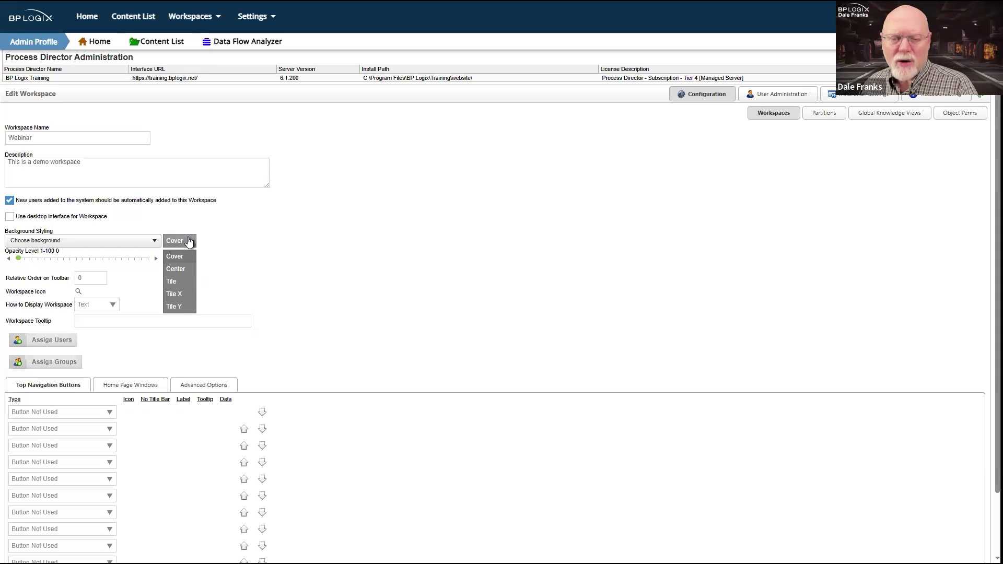
{"action": "left_click", "coordinate": [337, 287]}
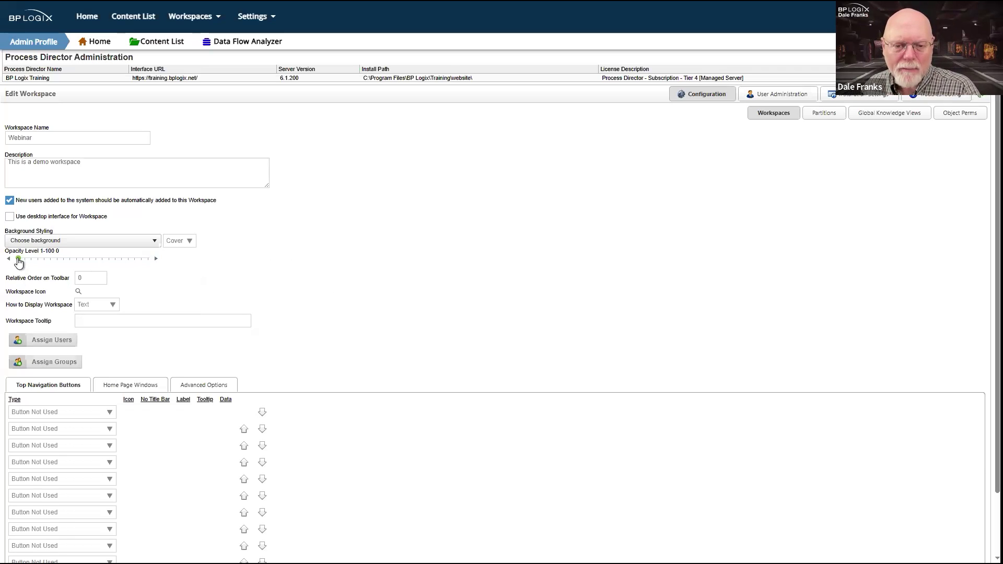
Step: Raise the background opacity to 100 and select the toolbar relative order value 0
{"action": "mouse_move", "coordinate": [19, 262]}
{"action": "left_mouse_down"}
{"action": "mouse_move", "coordinate": [158, 264]}
{"action": "mouse_move", "coordinate": [16, 265]}
{"action": "left_mouse_up"}
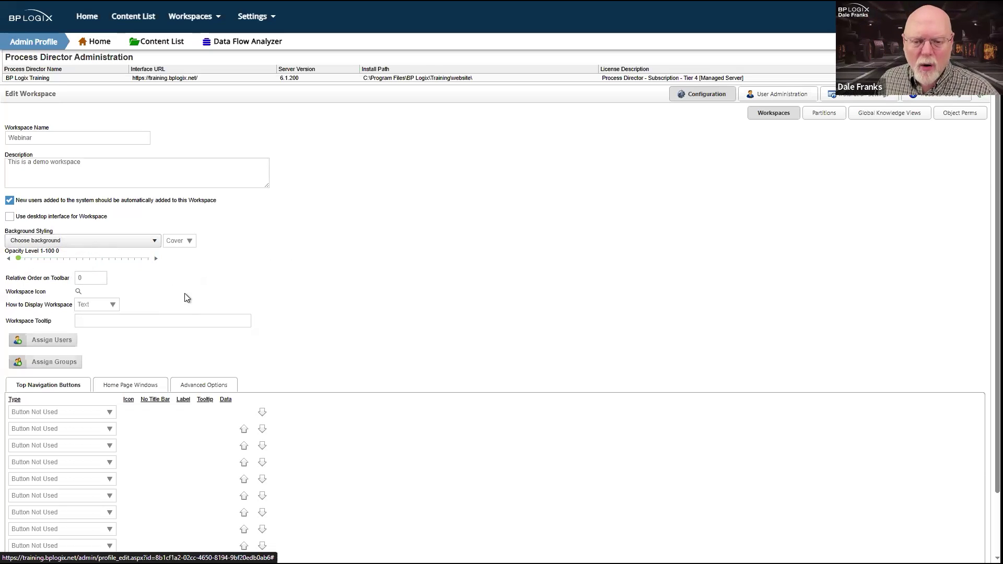
{"action": "left_click", "coordinate": [92, 277]}
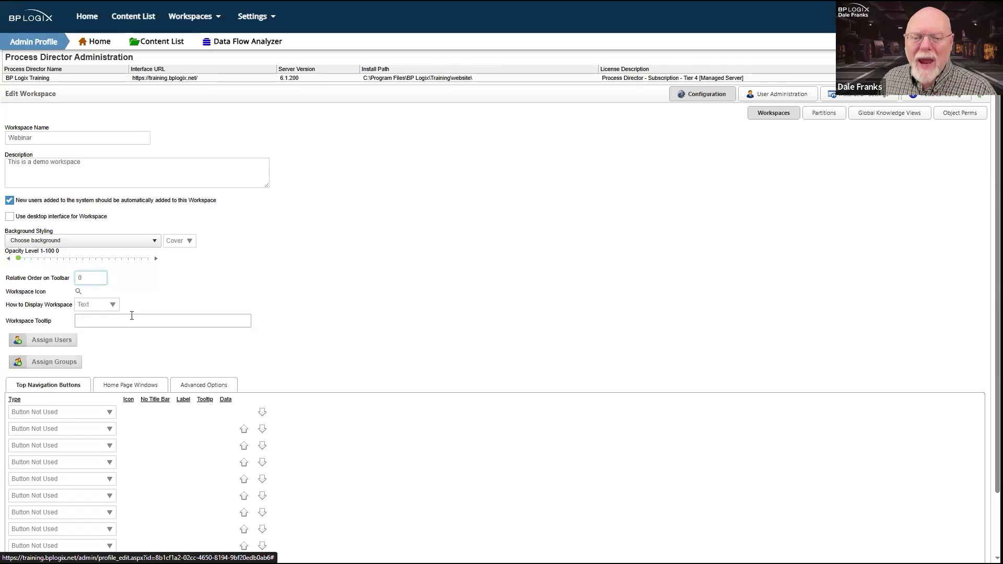
{"action": "left_click", "coordinate": [65, 281]}
{"action": "double_click", "coordinate": [63, 278]}
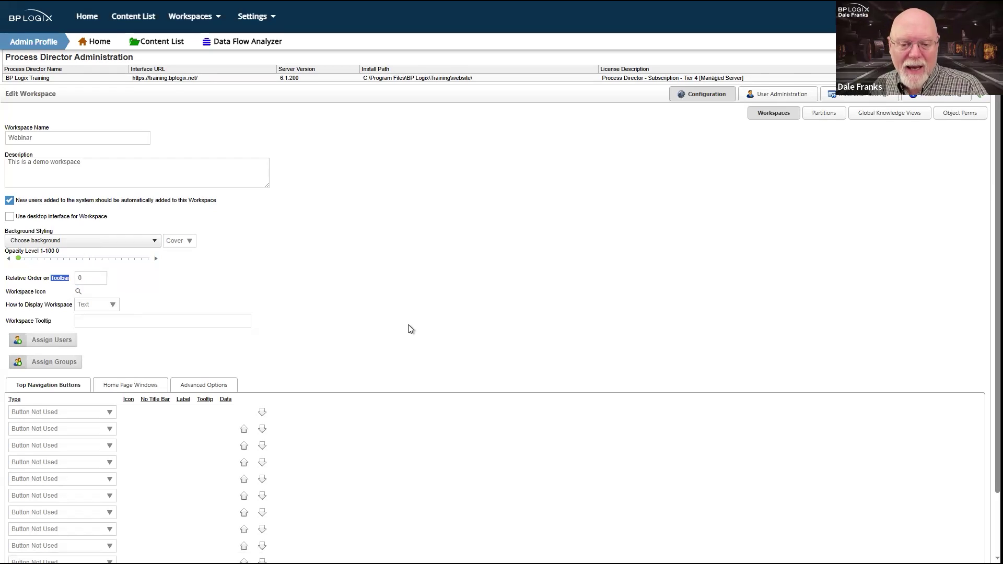
{"action": "double_click", "coordinate": [93, 278]}
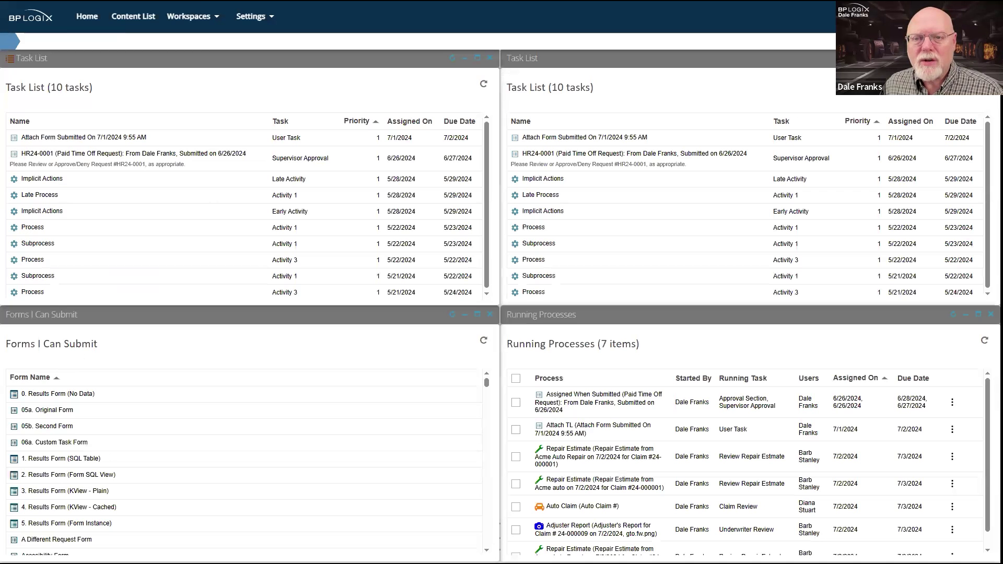
Step: Open the browser's saved bookmarks folder and close it again
{"action": "left_click", "coordinate": [48, 1]}
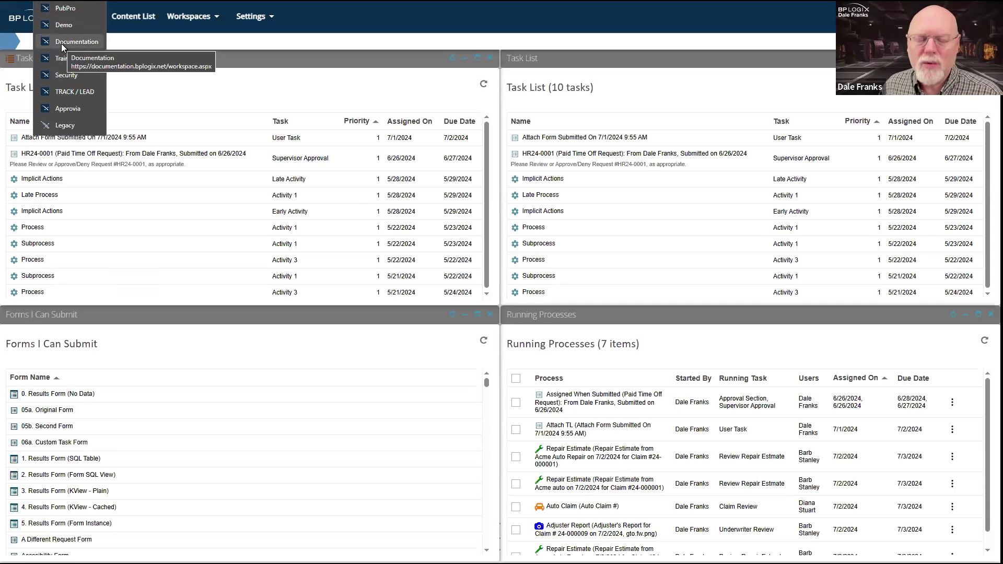
{"action": "left_click", "coordinate": [72, 131]}
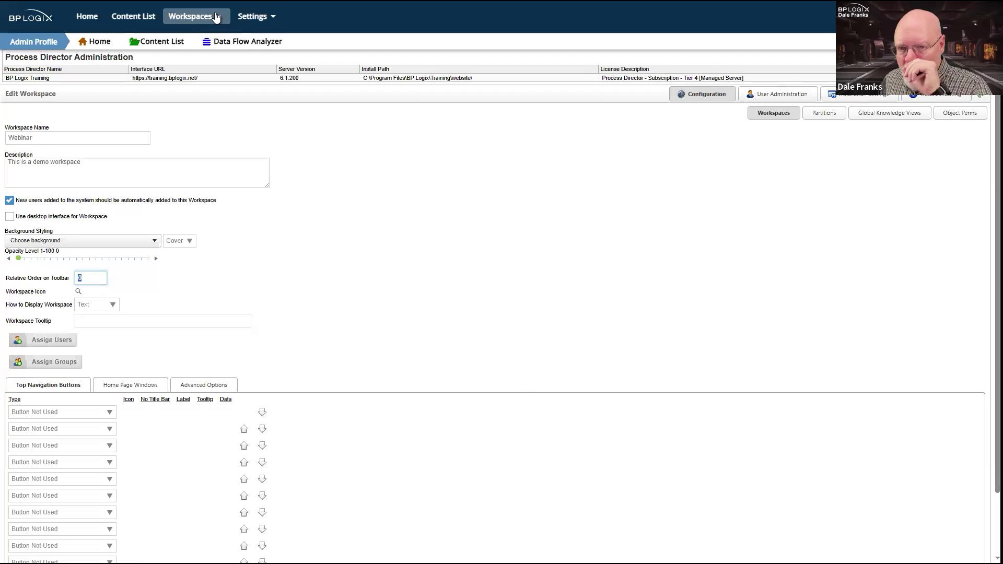
{"action": "left_click", "coordinate": [216, 16]}
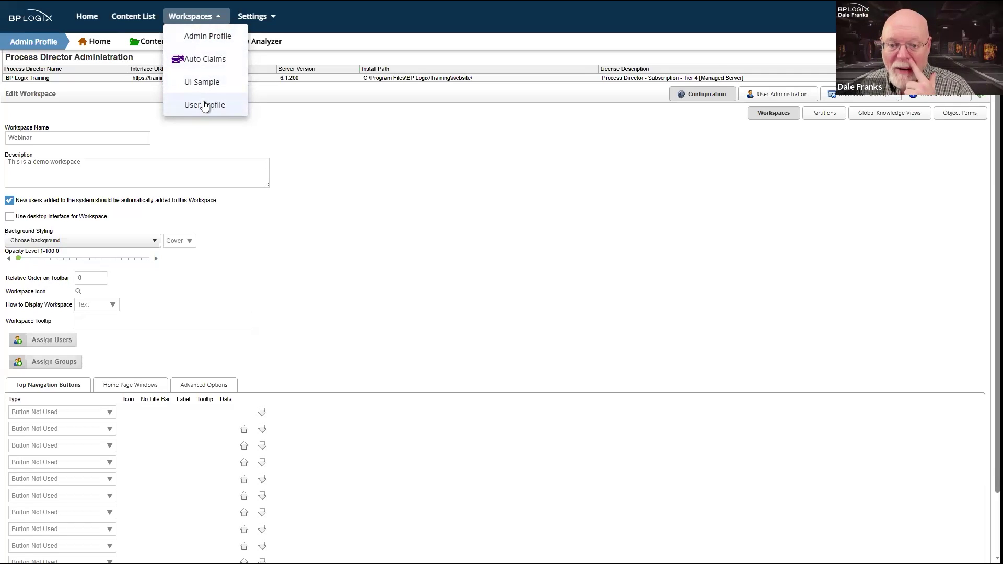
{"action": "triple_click", "coordinate": [55, 280]}
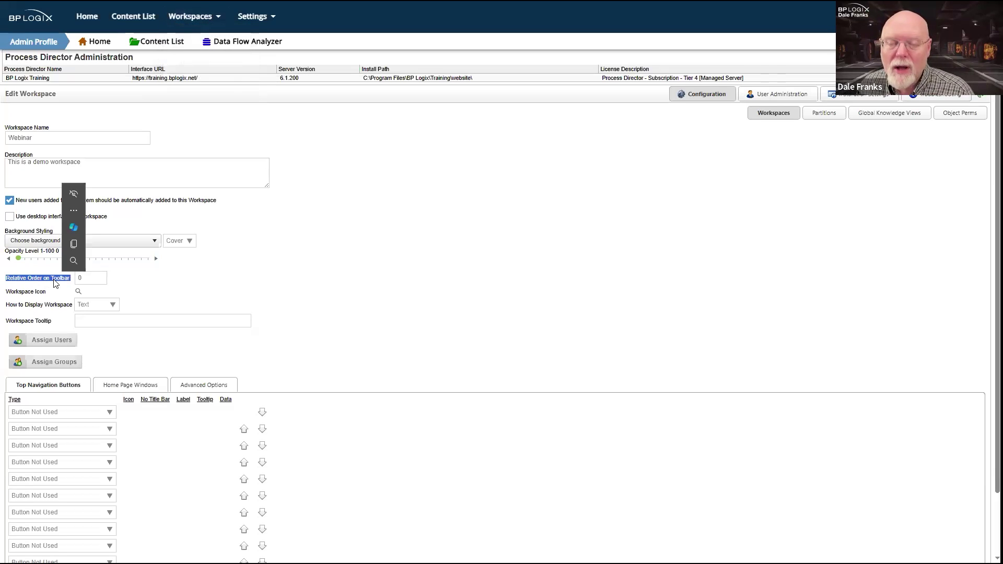
{"action": "left_click", "coordinate": [137, 288]}
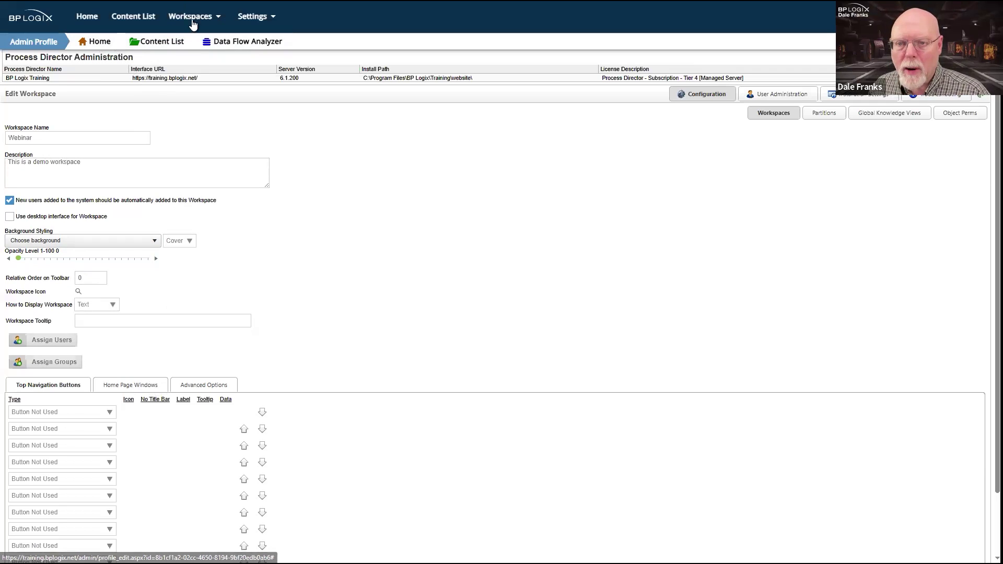
Step: Change the Webinar workspace's display from Text to Icon, leaving the tooltip blank
{"action": "left_click", "coordinate": [216, 19]}
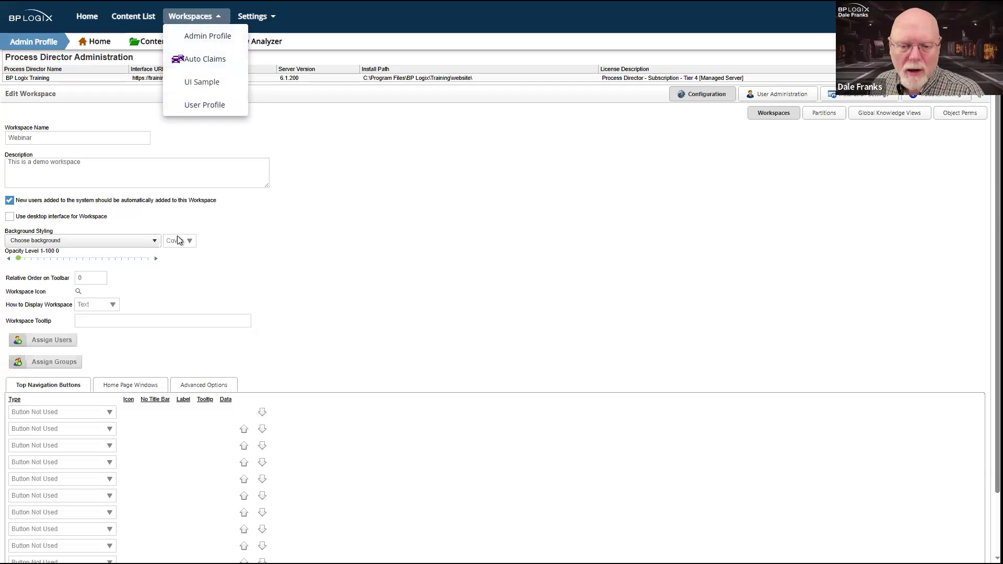
{"action": "left_click", "coordinate": [110, 304]}
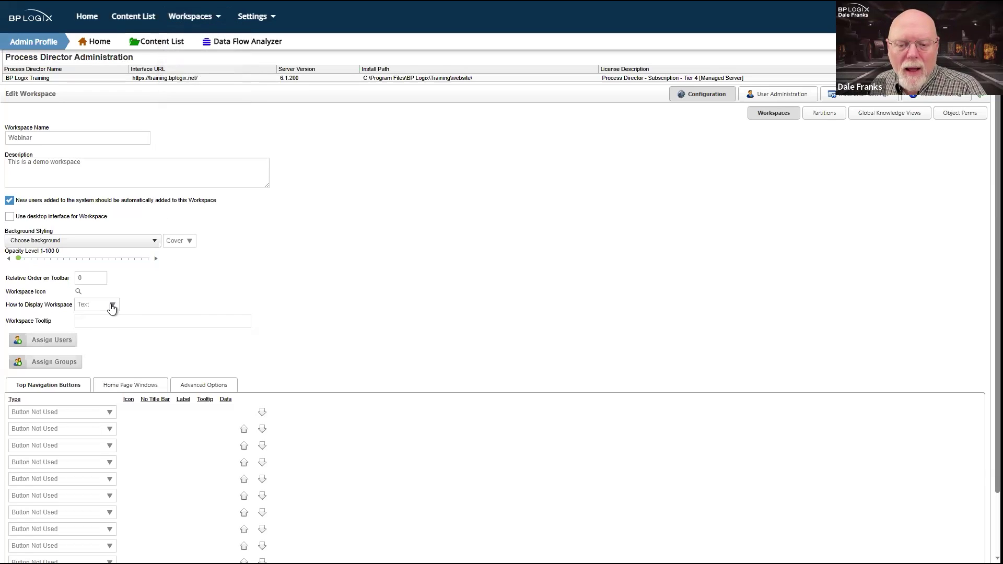
{"action": "left_click", "coordinate": [110, 305]}
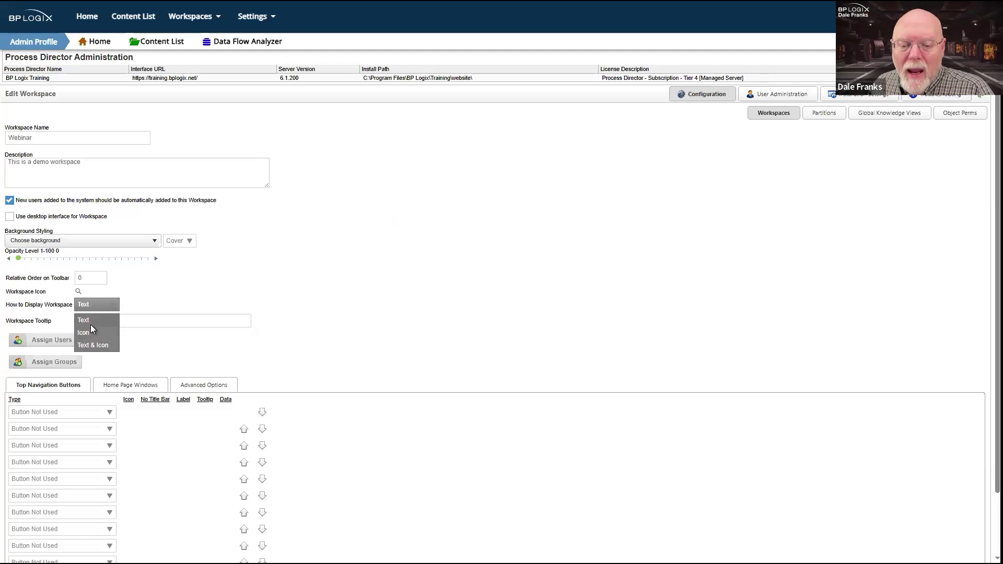
{"action": "left_click", "coordinate": [145, 321]}
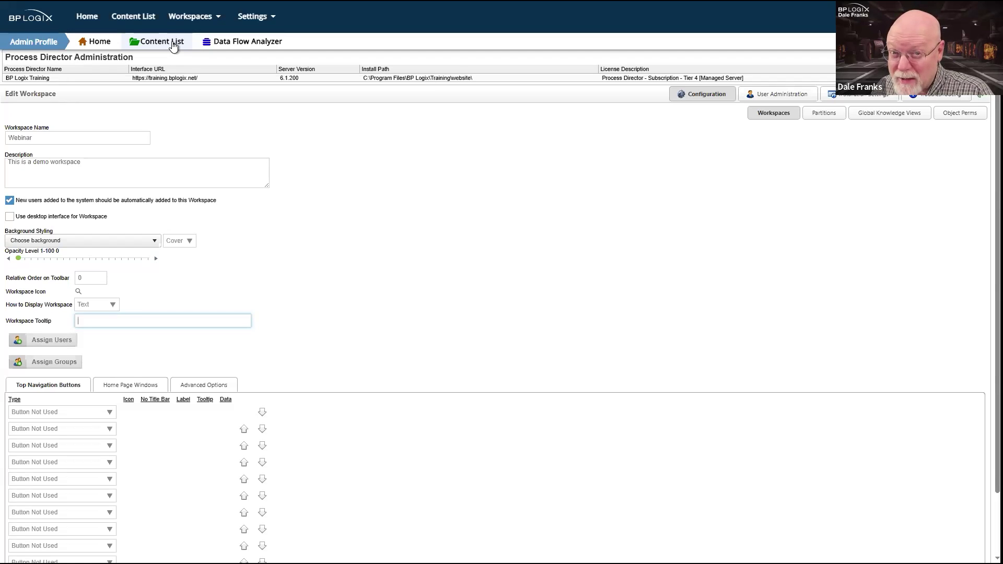
{"action": "left_click", "coordinate": [95, 311]}
{"action": "left_click", "coordinate": [88, 334]}
{"action": "left_click", "coordinate": [162, 324]}
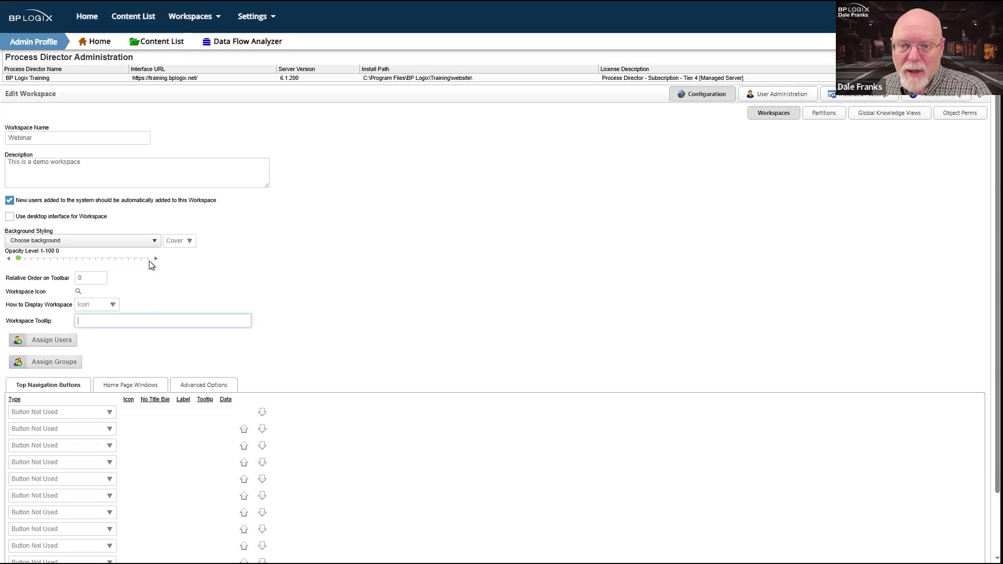
{"action": "left_click", "coordinate": [219, 16]}
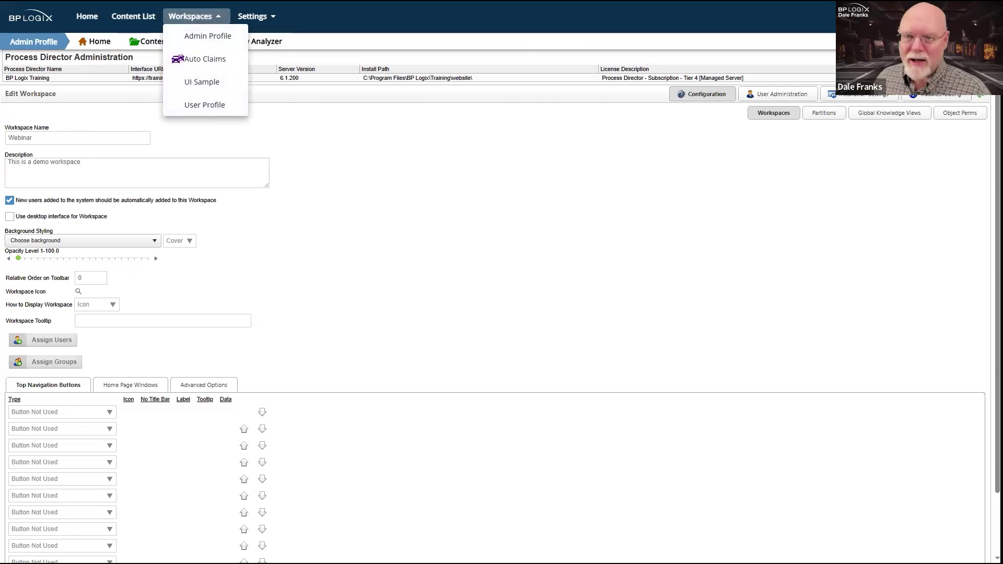
Step: Switch to the other site's User Profile home page and open the bookmarks folder
{"action": "key", "text": "ctrl+Tab"}
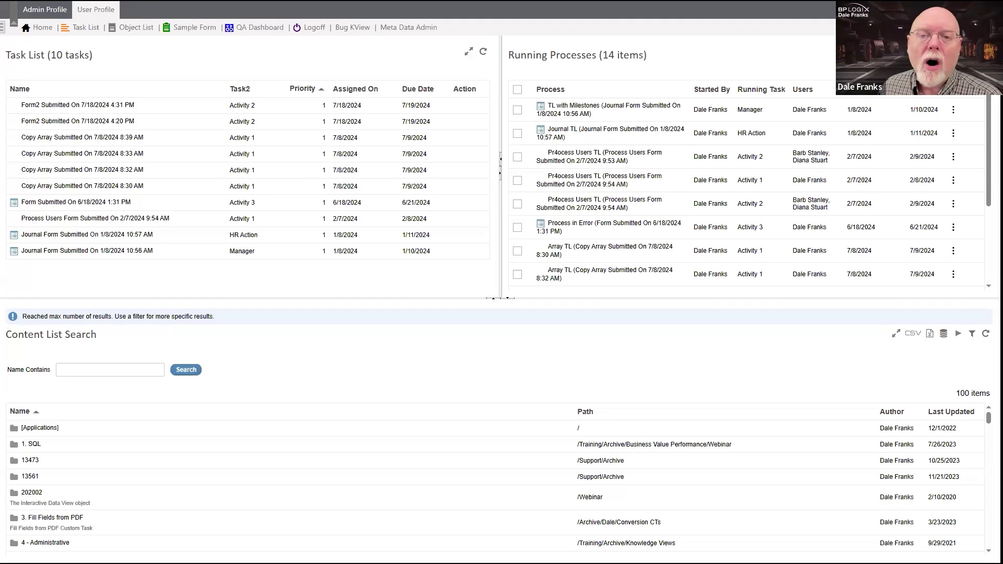
{"action": "left_click", "coordinate": [118, 0]}
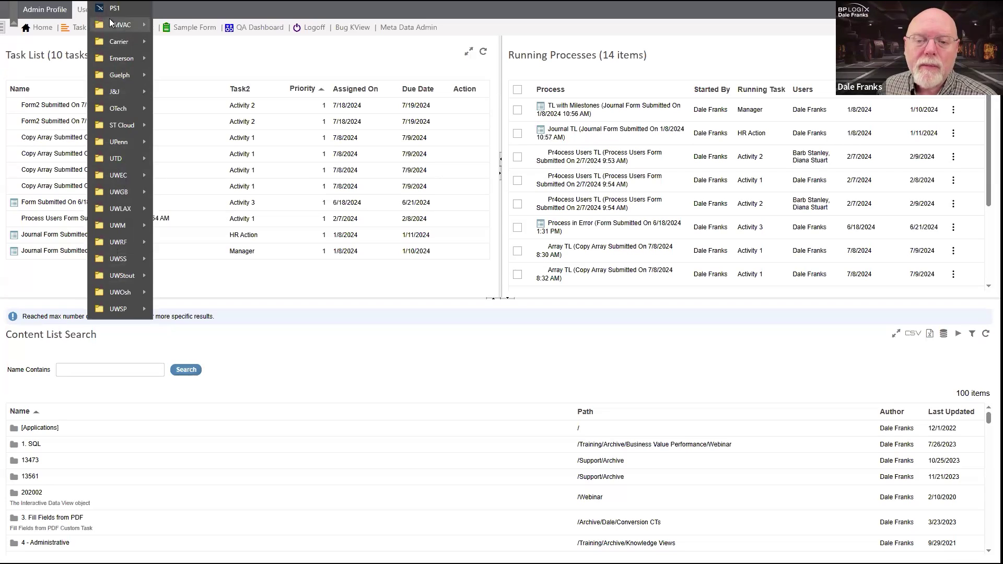
Step: Go to the Demo bookmark and sign in to Cloud Demo with the saved login
{"action": "mouse_move", "coordinate": [65, 1]}
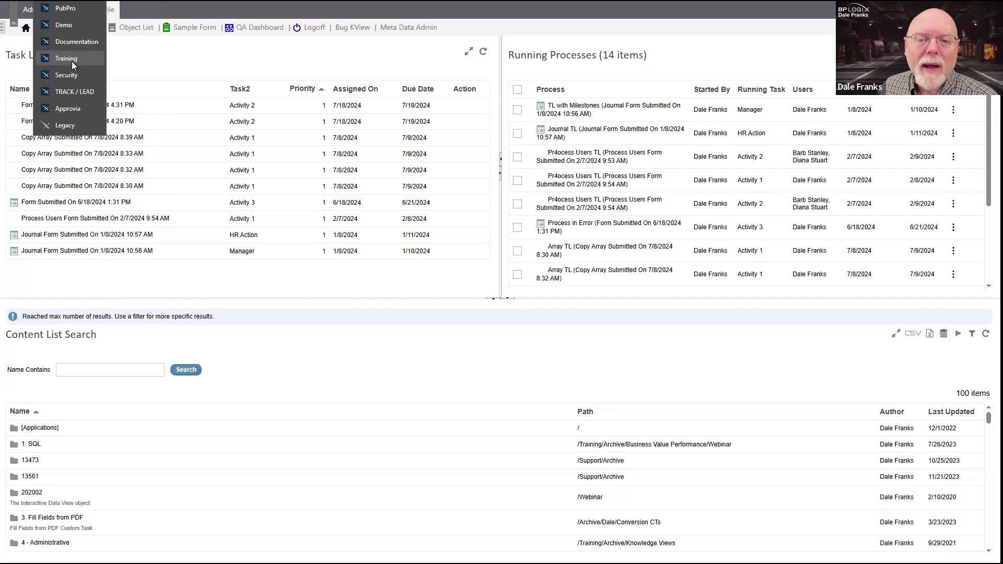
{"action": "left_click", "coordinate": [73, 26]}
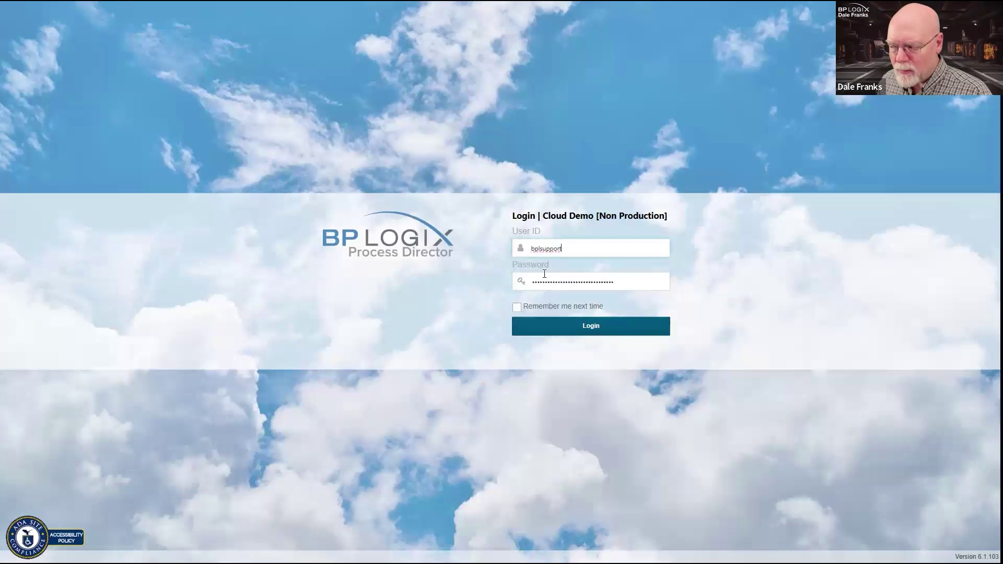
{"action": "left_click", "coordinate": [580, 251]}
{"action": "left_click", "coordinate": [613, 290]}
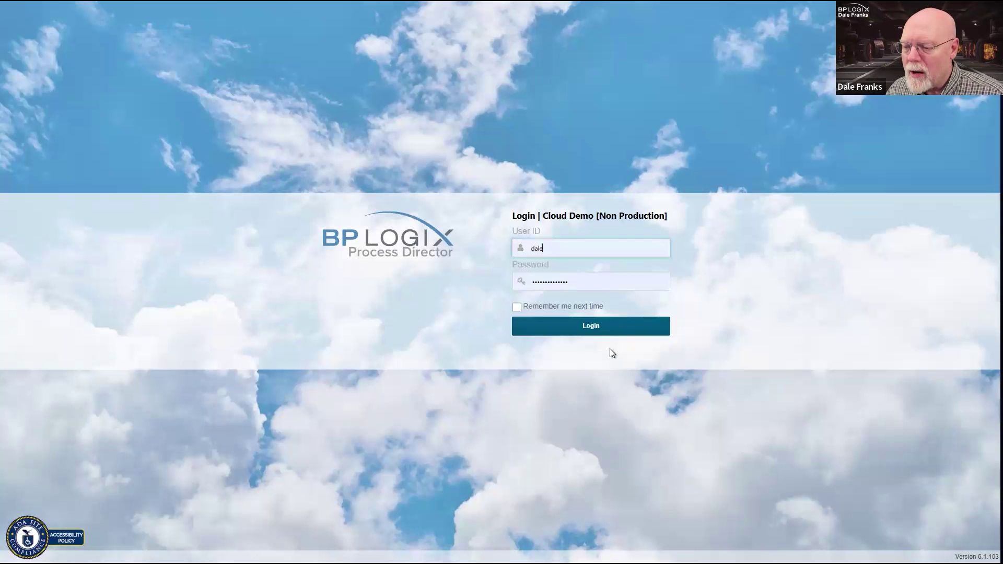
{"action": "left_click", "coordinate": [603, 326]}
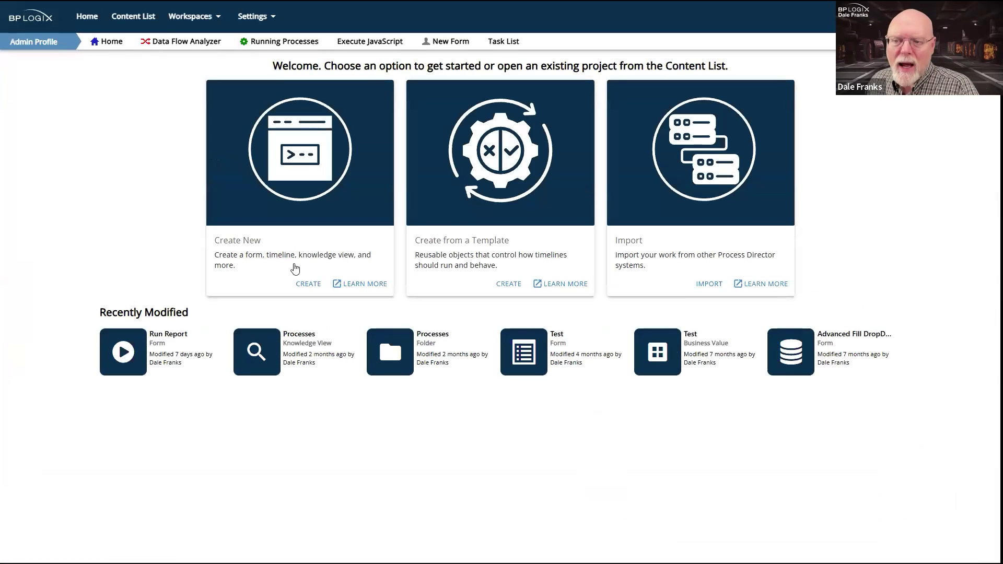
Step: Show the list of workspaces on the Cloud Demo site
{"action": "left_click", "coordinate": [202, 17]}
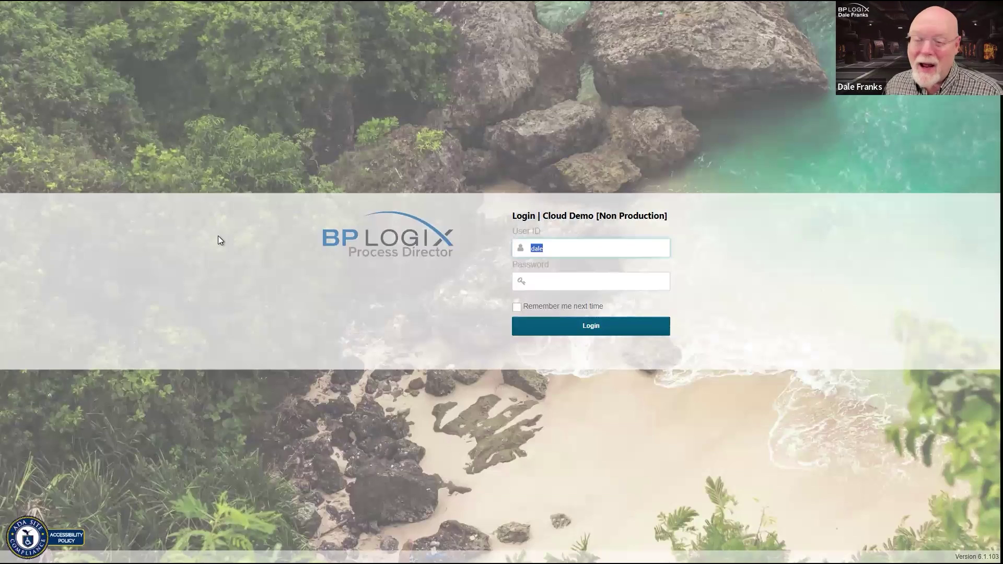
Step: Log back in with the autofilled saved credentials
{"action": "key", "text": "Return"}
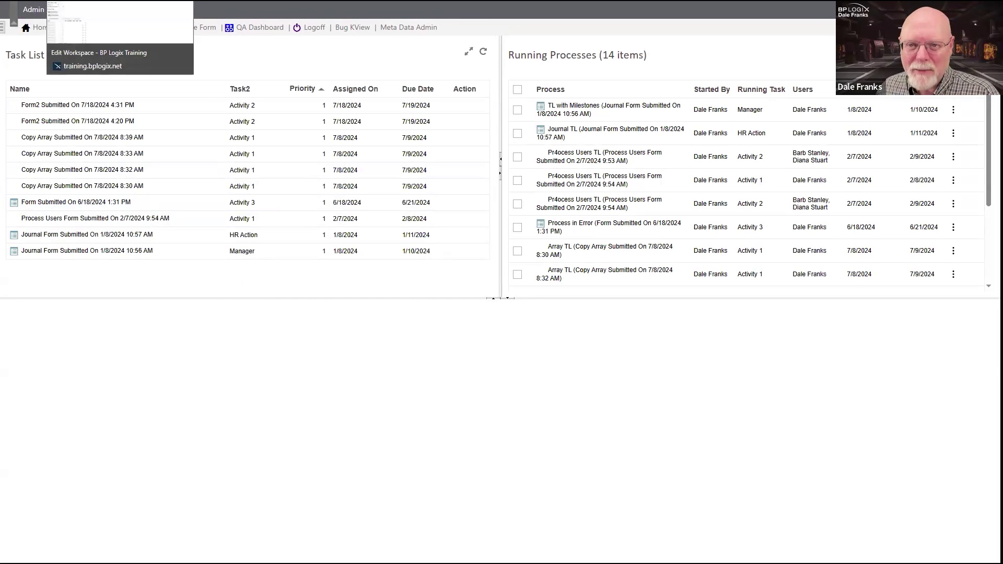
Step: Return from the User Profile home page to the Edit Workspace tab with the Webinar settings
{"action": "left_click", "coordinate": [145, 35]}
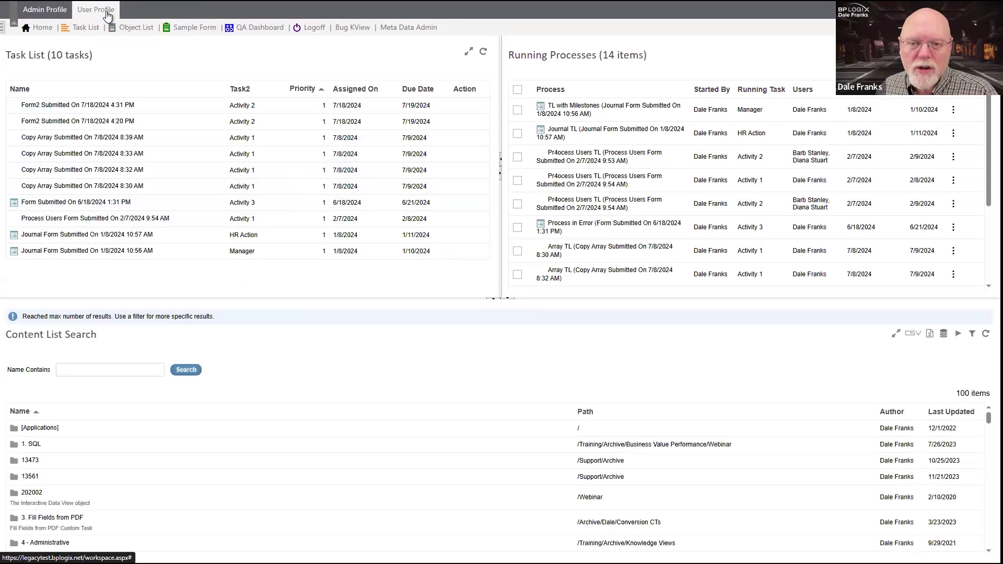
{"action": "left_click", "coordinate": [50, 11]}
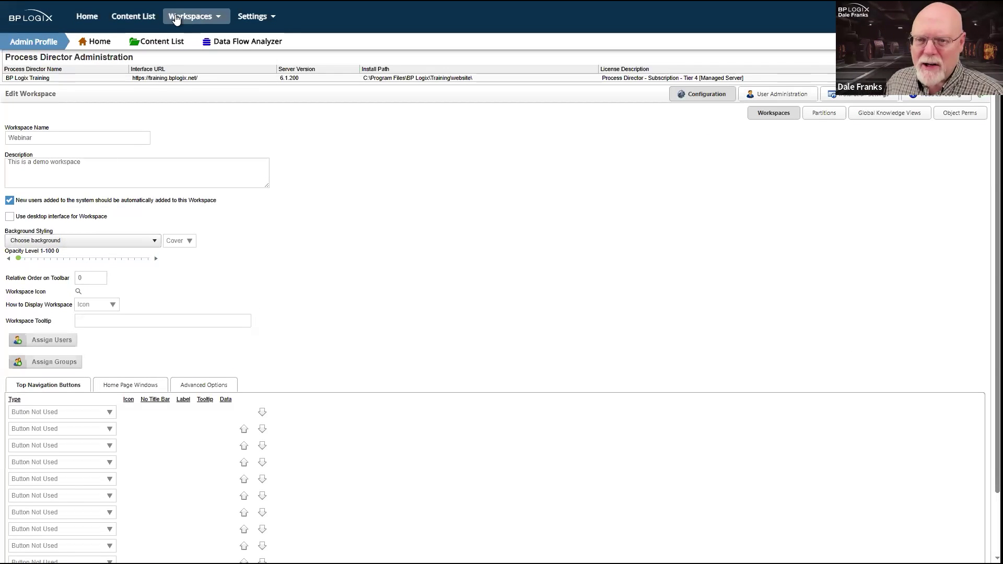
Step: Change the Webinar workspace's How to Display Workspace option from Icon back to Text
{"action": "left_click", "coordinate": [205, 17]}
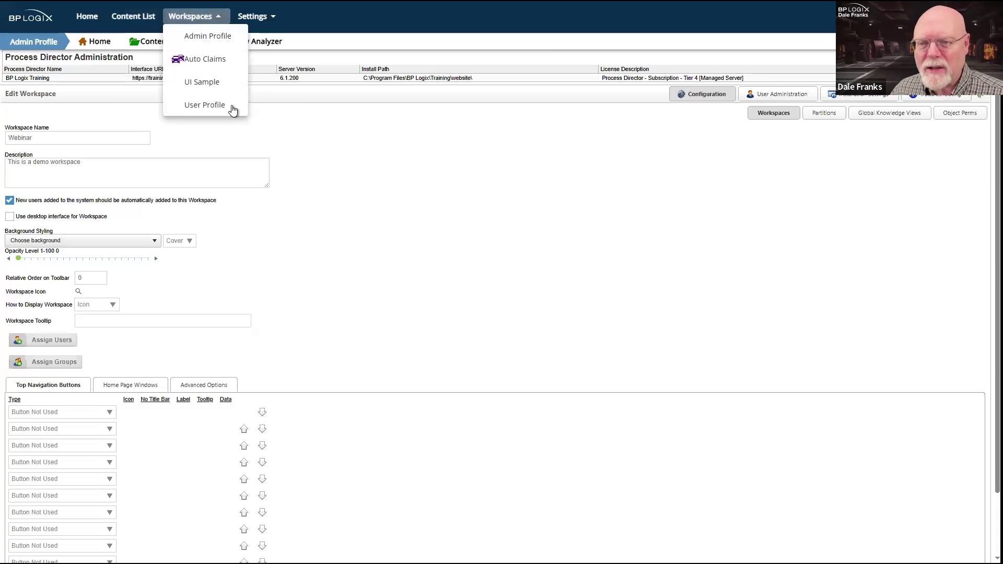
{"action": "left_click", "coordinate": [326, 318]}
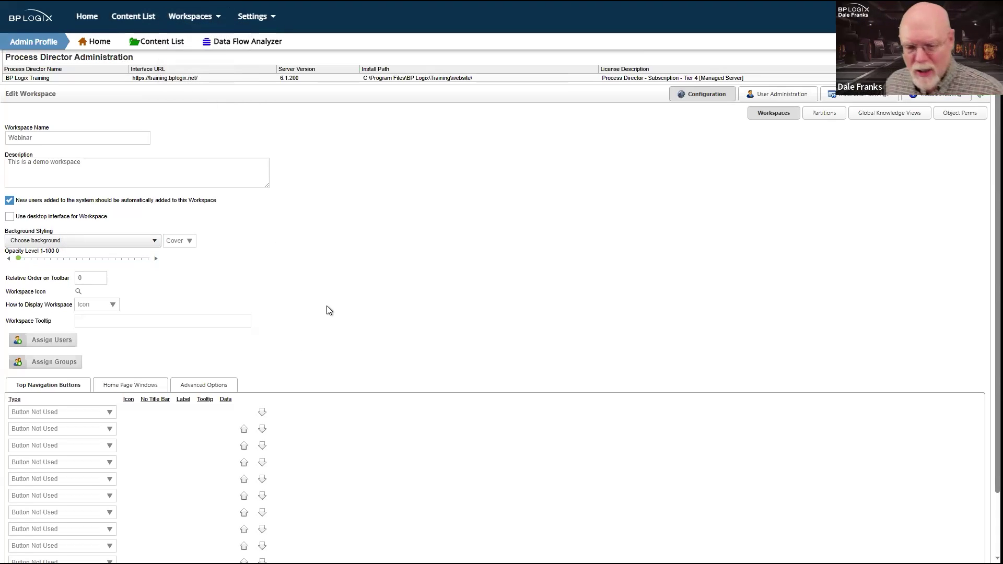
{"action": "left_click", "coordinate": [89, 325]}
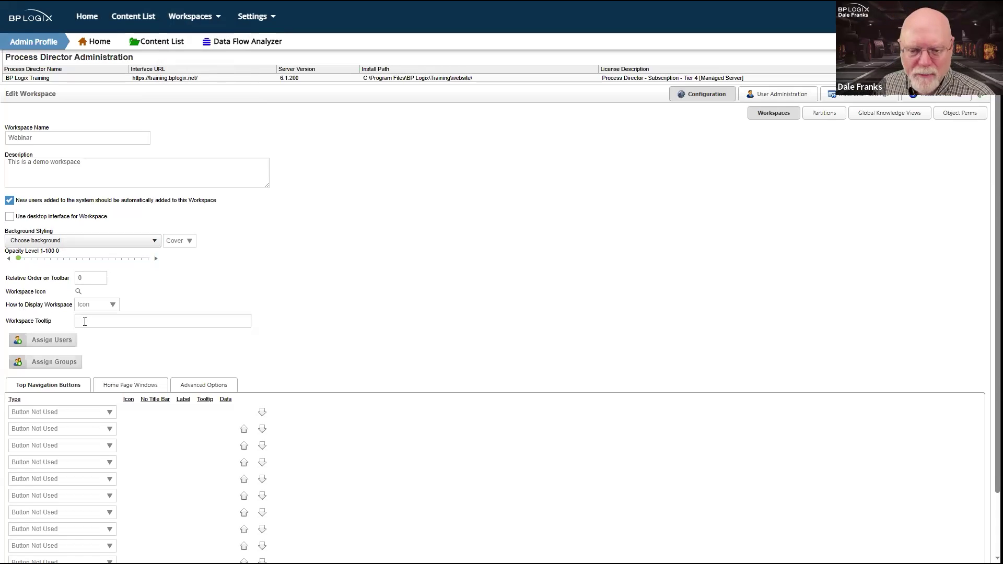
{"action": "left_click", "coordinate": [85, 321]}
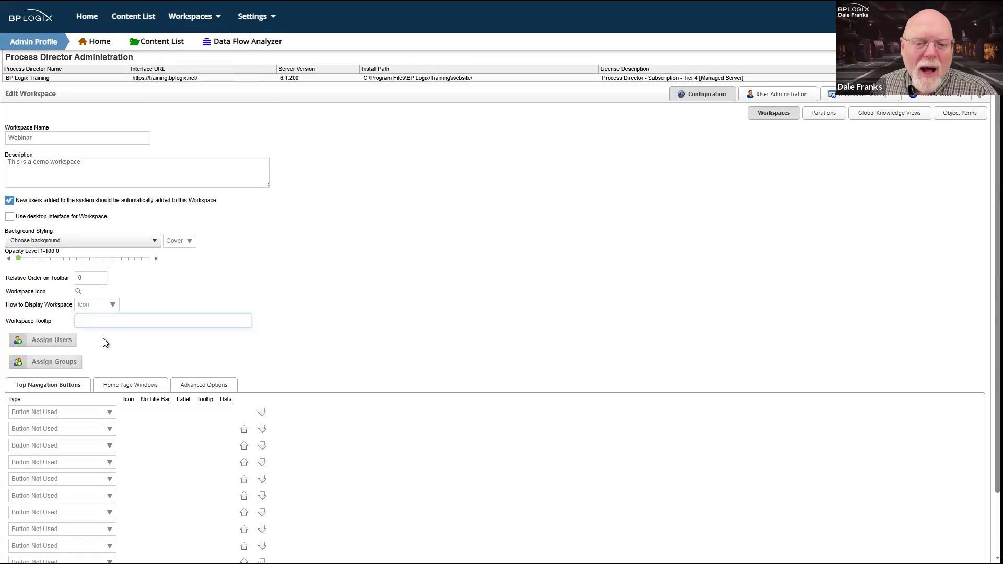
{"action": "left_click", "coordinate": [113, 311]}
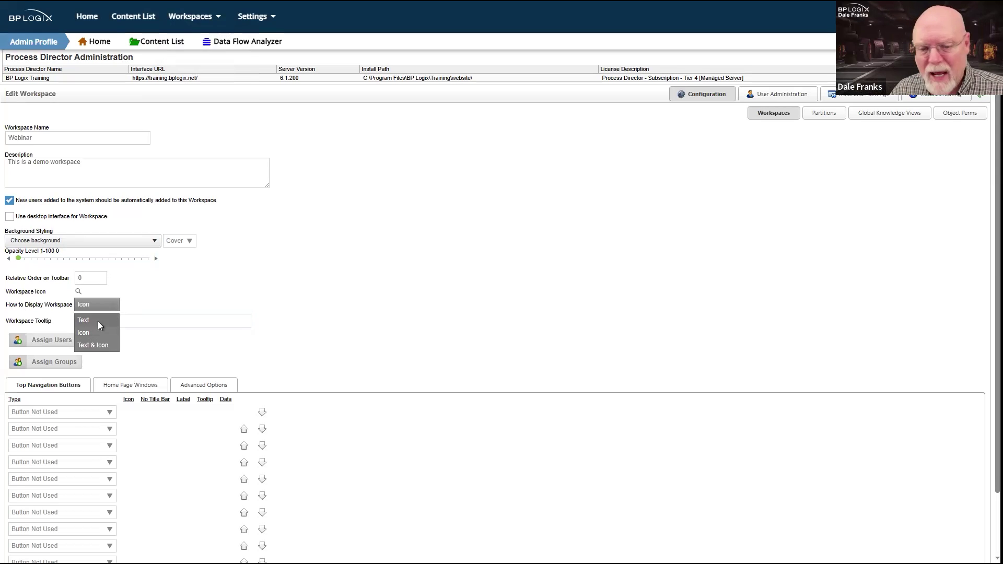
{"action": "left_click", "coordinate": [102, 319]}
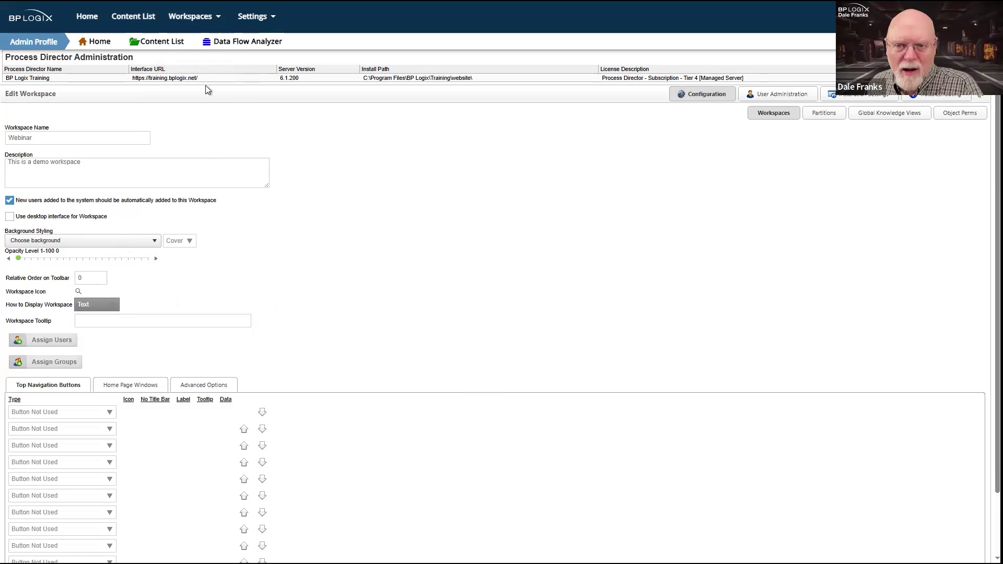
{"action": "left_click", "coordinate": [209, 19]}
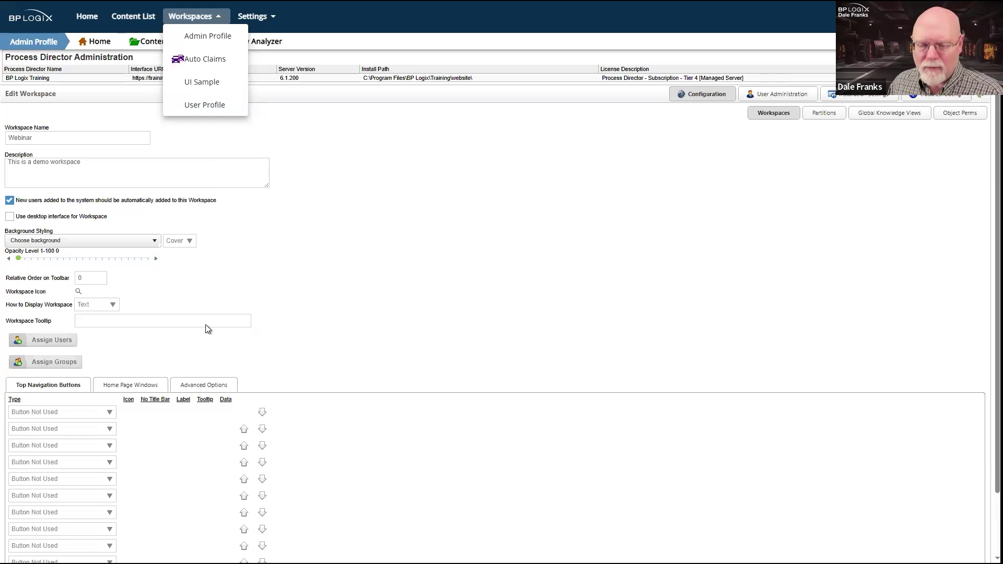
Step: Close the workspace list, leaving the Webinar workspace displayed as Text
{"action": "left_click", "coordinate": [212, 350]}
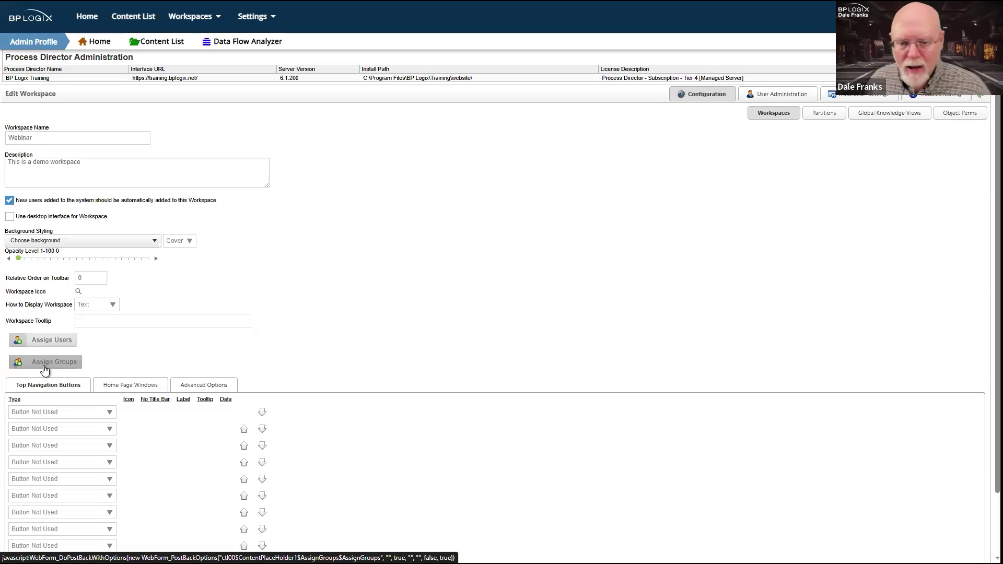
{"action": "left_click", "coordinate": [41, 344]}
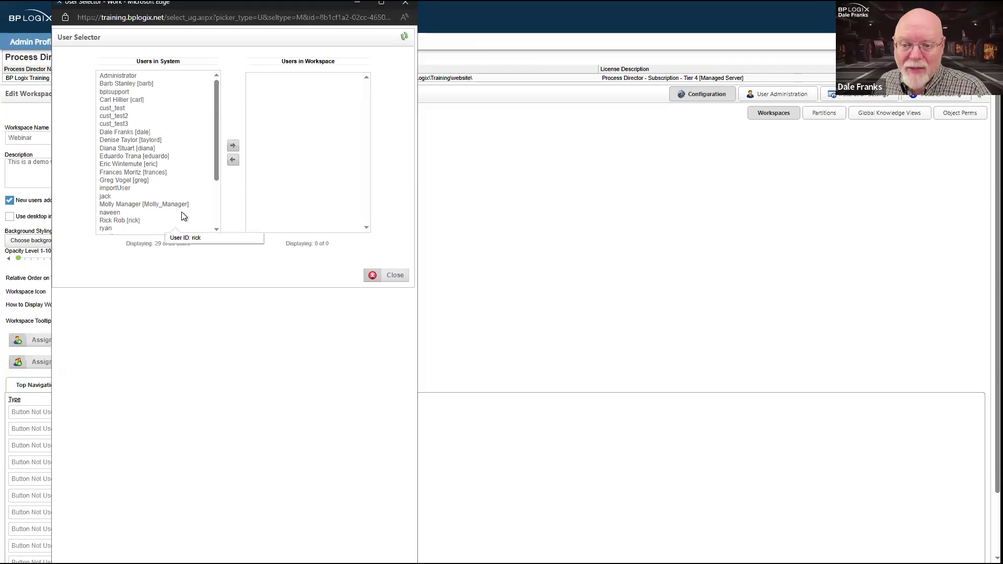
{"action": "mouse_move", "coordinate": [214, 133]}
{"action": "left_mouse_down"}
{"action": "mouse_move", "coordinate": [219, 216]}
{"action": "mouse_move", "coordinate": [203, 137]}
{"action": "left_mouse_up"}
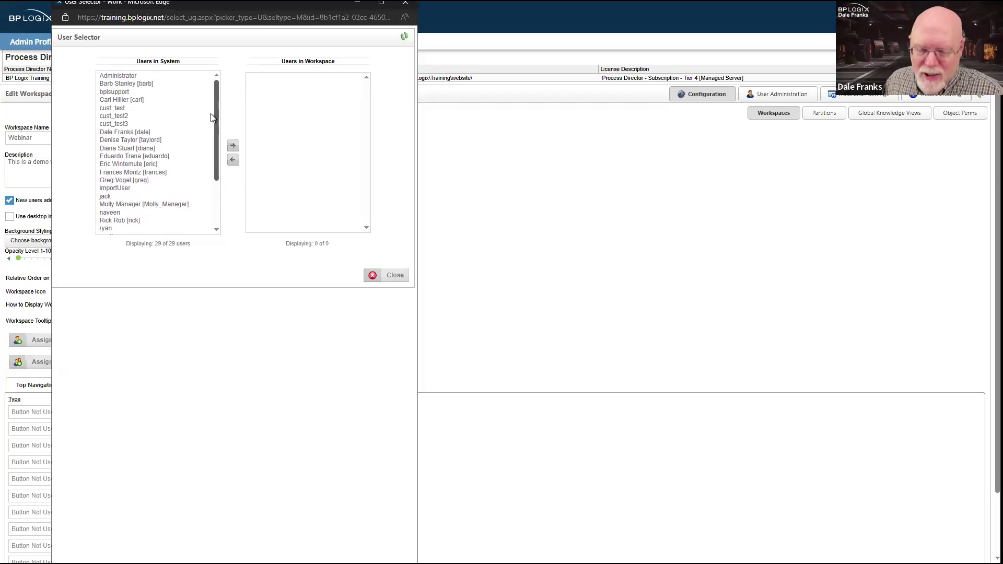
{"action": "left_click_drag", "start_coordinate": [214, 139], "coordinate": [206, 215]}
{"action": "scroll", "coordinate": [211, 192], "scroll_direction": "down", "scroll_amount": 2}
{"action": "scroll", "coordinate": [212, 145], "scroll_direction": "up", "scroll_amount": 2}
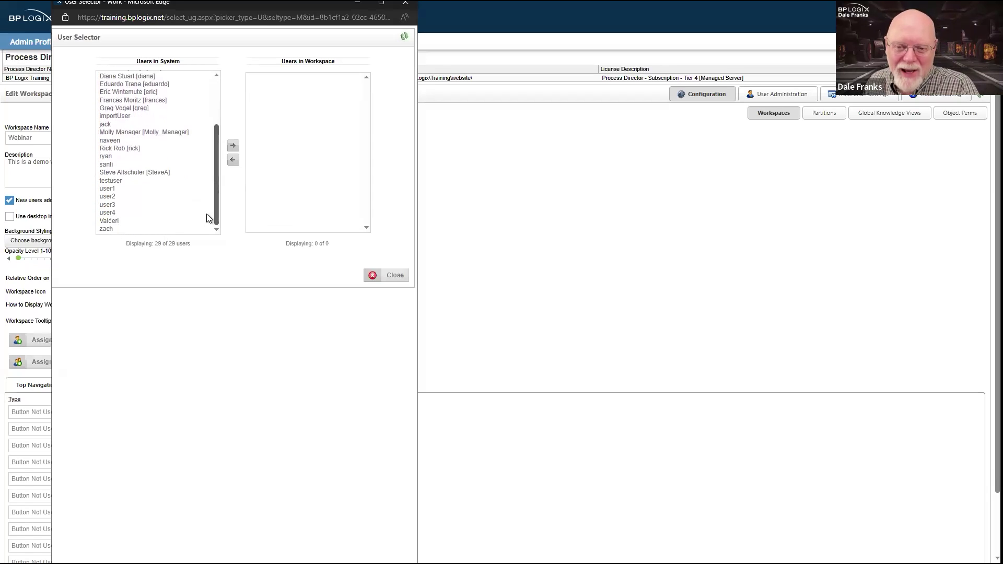
{"action": "scroll", "coordinate": [204, 172], "scroll_direction": "up", "scroll_amount": 5}
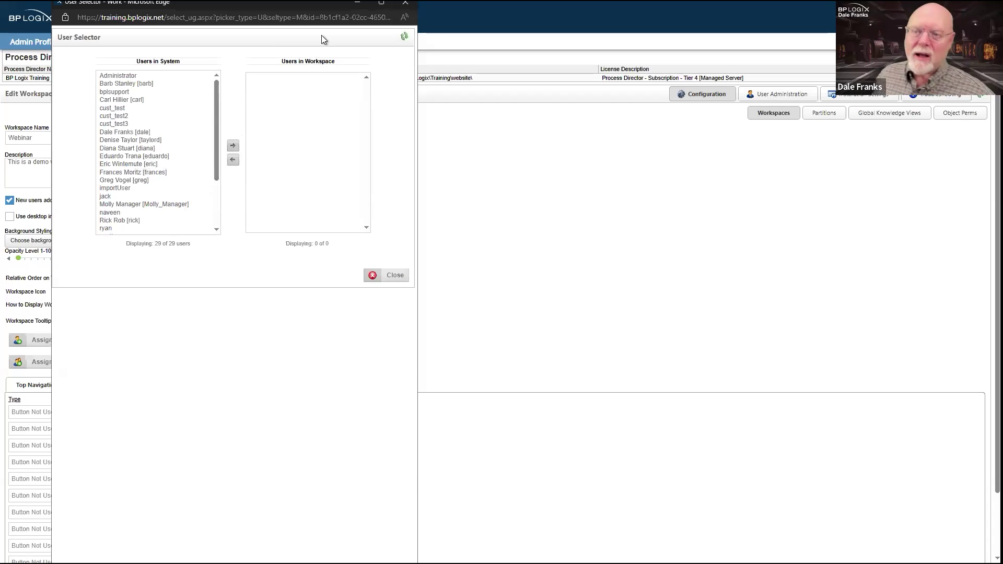
Step: Dismiss the User Selector and add the admin group to the Webinar workspace's groups
{"action": "left_click", "coordinate": [399, 7]}
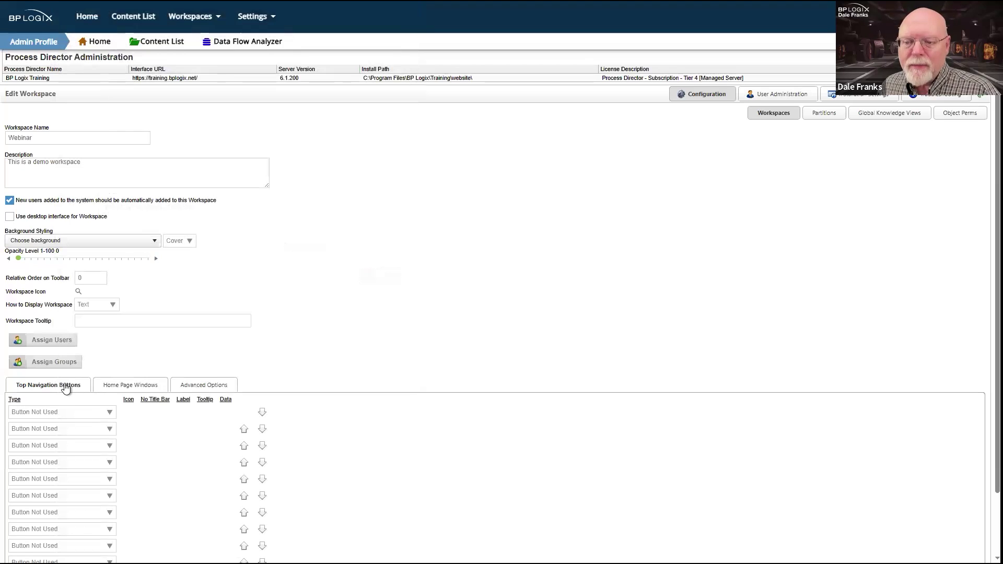
{"action": "left_click", "coordinate": [54, 362]}
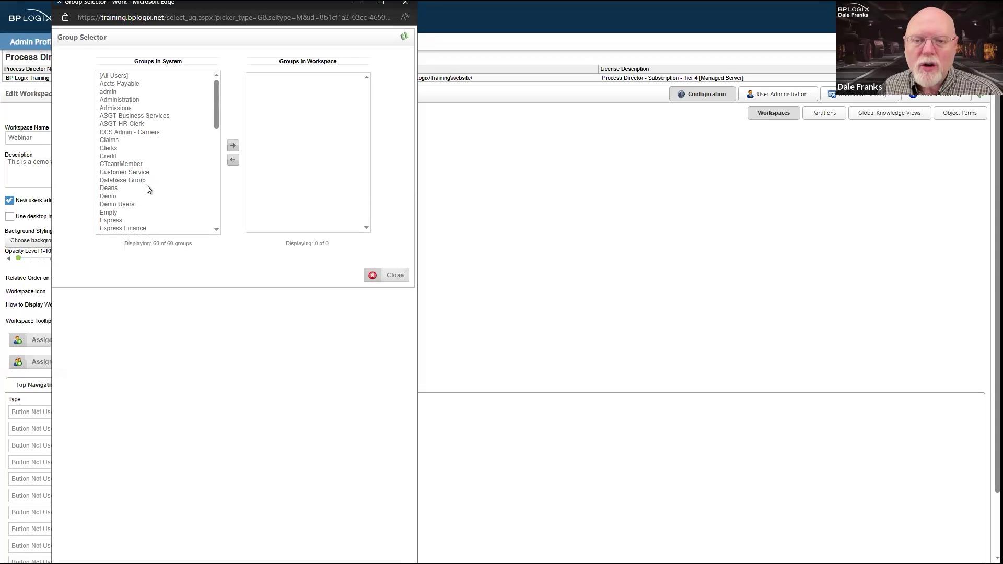
{"action": "double_click", "coordinate": [115, 95]}
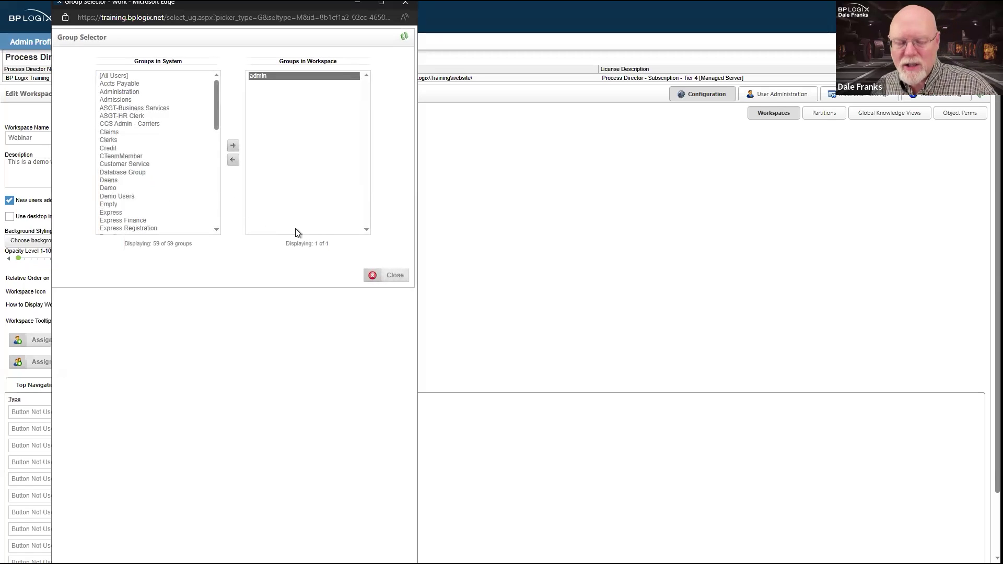
{"action": "left_click", "coordinate": [396, 276]}
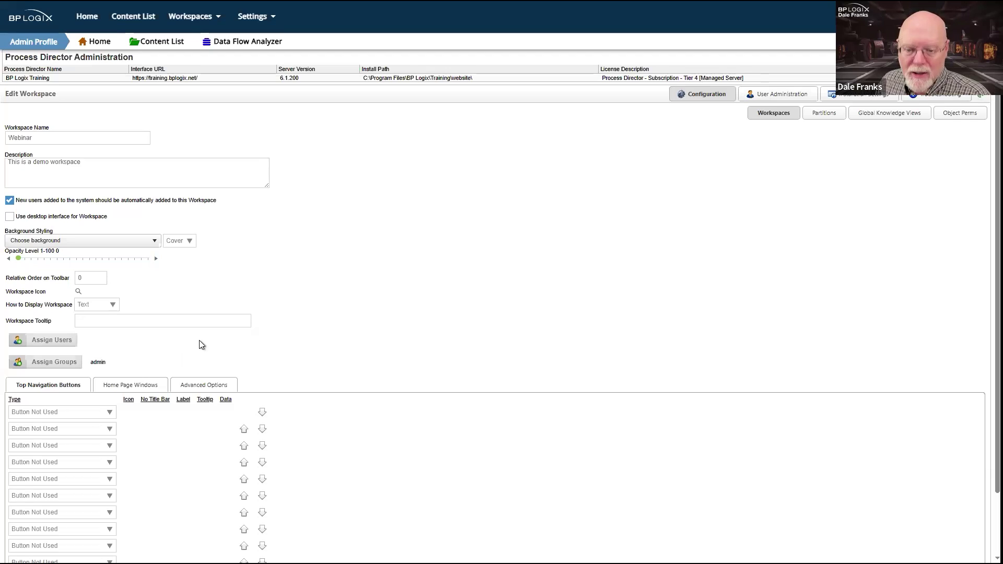
{"action": "scroll", "coordinate": [202, 345], "scroll_direction": "down", "scroll_amount": 2}
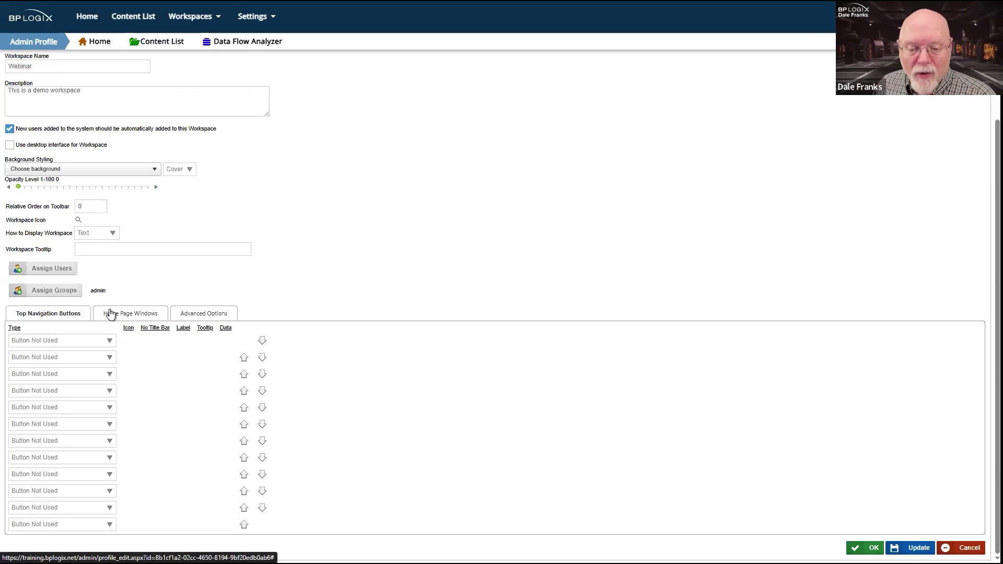
Step: Show the Type choices for the first top navigation button
{"action": "left_click", "coordinate": [83, 347]}
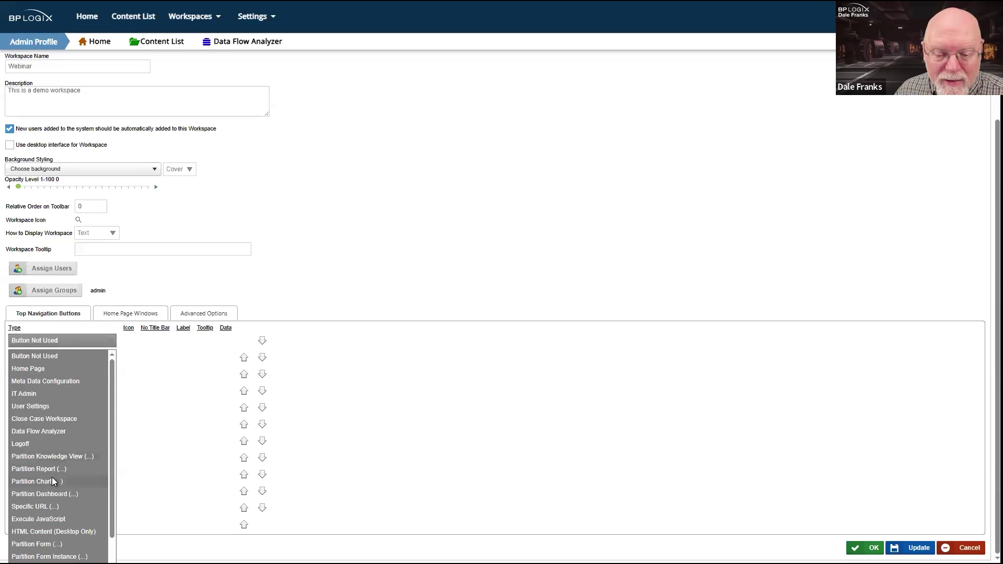
Step: Make the first top navigation button a Task List
{"action": "scroll", "coordinate": [49, 519], "scroll_direction": "down", "scroll_amount": 2}
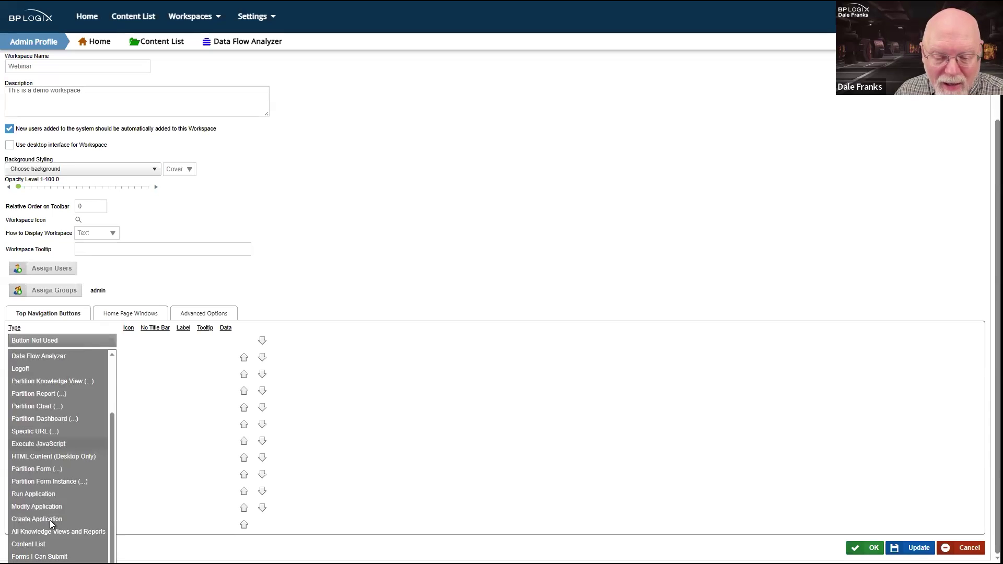
{"action": "left_click", "coordinate": [47, 562]}
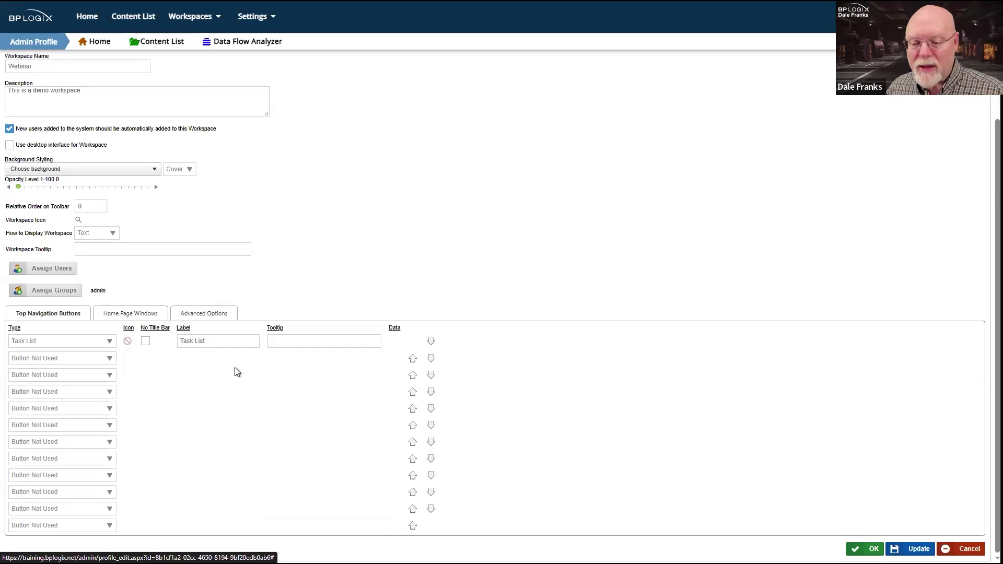
Step: Change the first navigation button's type to Data Flow Analyzer
{"action": "left_click", "coordinate": [106, 348]}
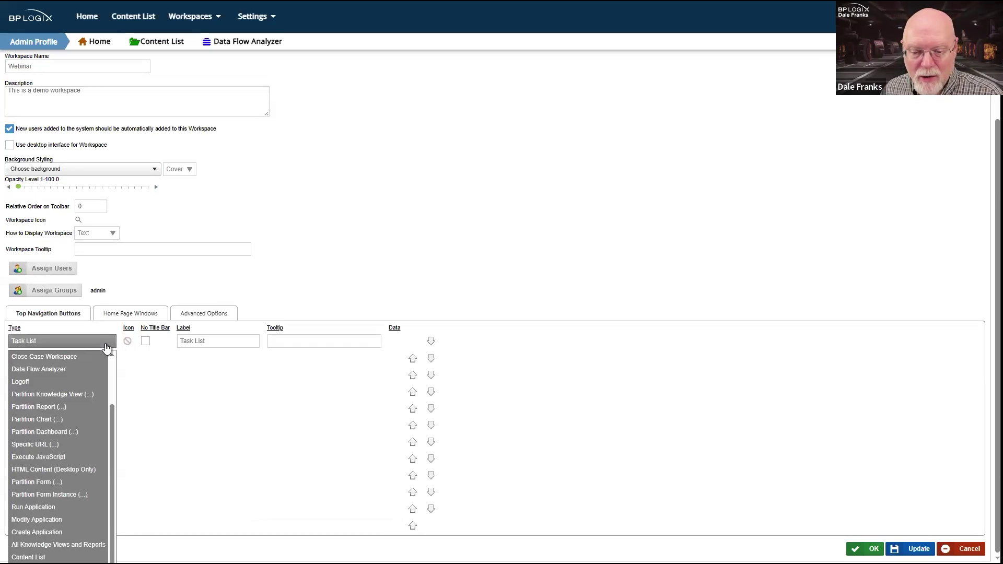
{"action": "left_click", "coordinate": [161, 497]}
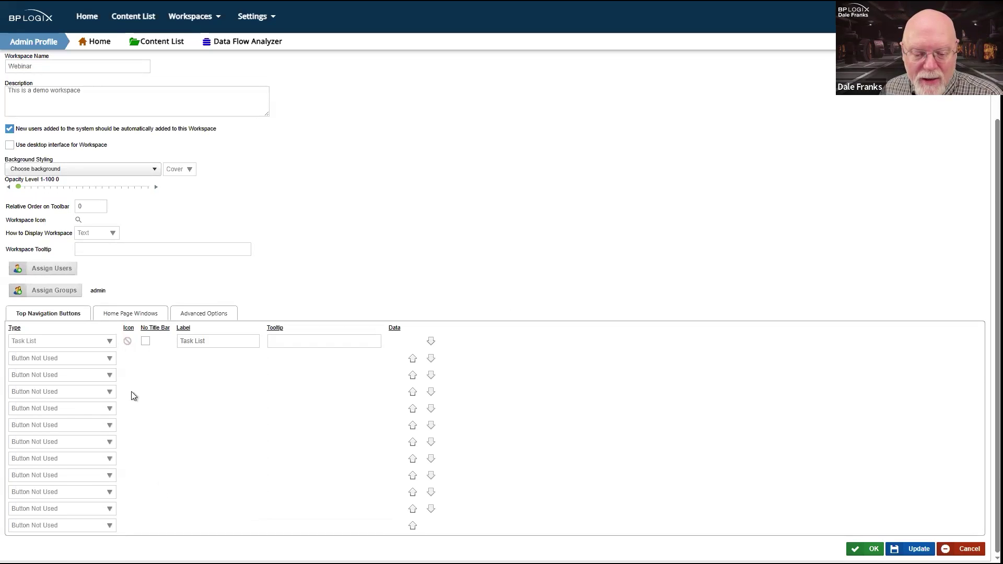
{"action": "left_click", "coordinate": [110, 345]}
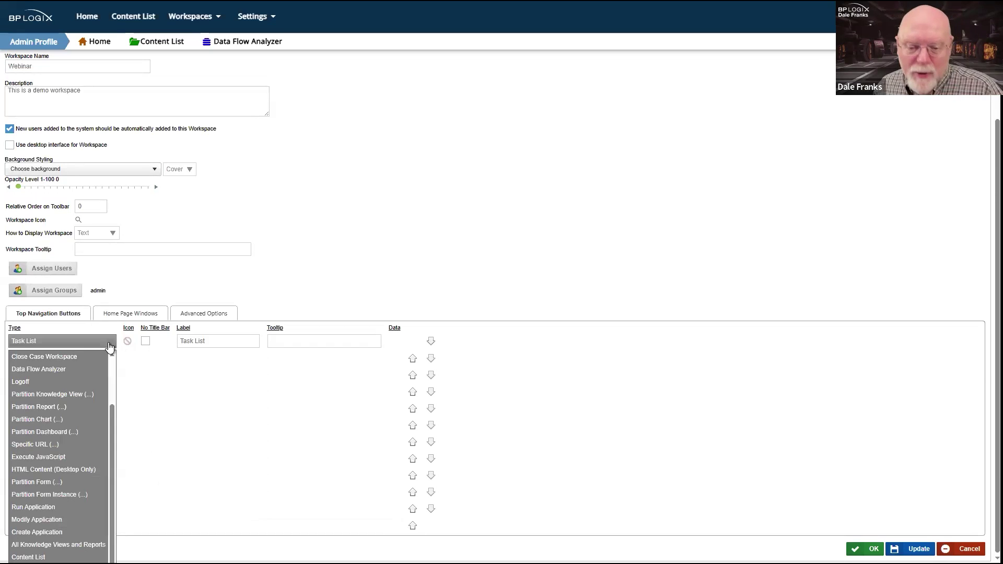
{"action": "scroll", "coordinate": [106, 421], "scroll_direction": "down", "scroll_amount": 1}
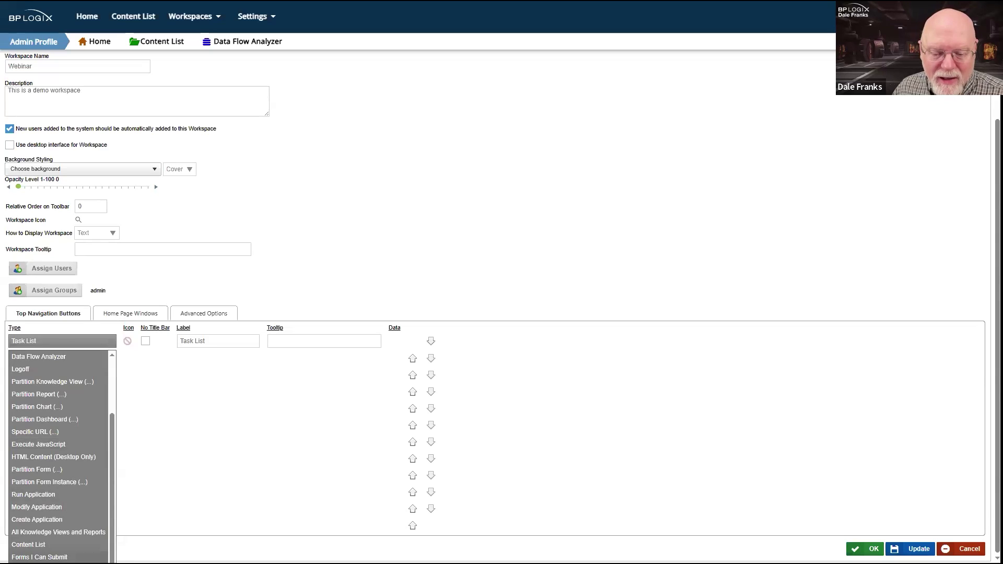
{"action": "left_click", "coordinate": [39, 557]}
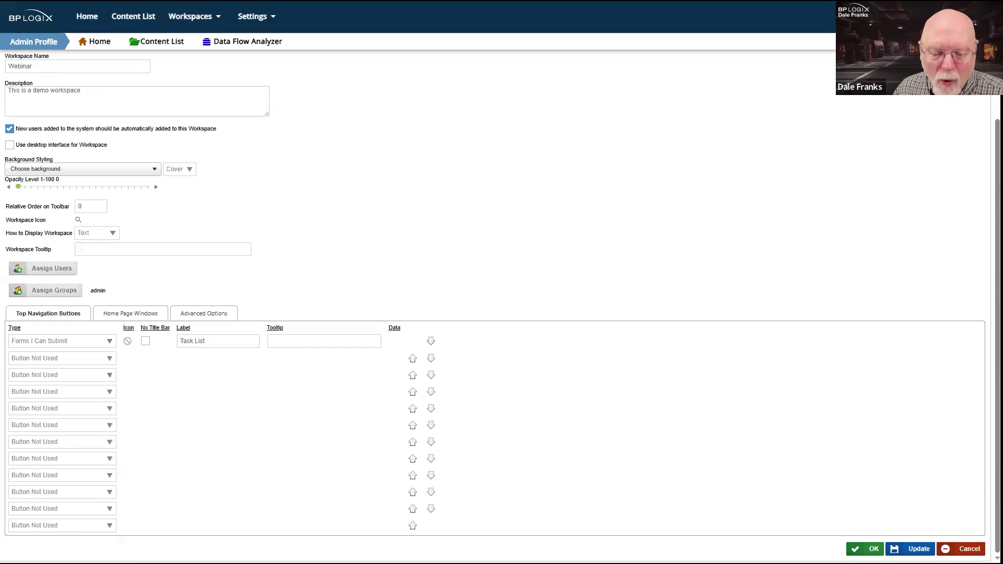
{"action": "left_click", "coordinate": [110, 341]}
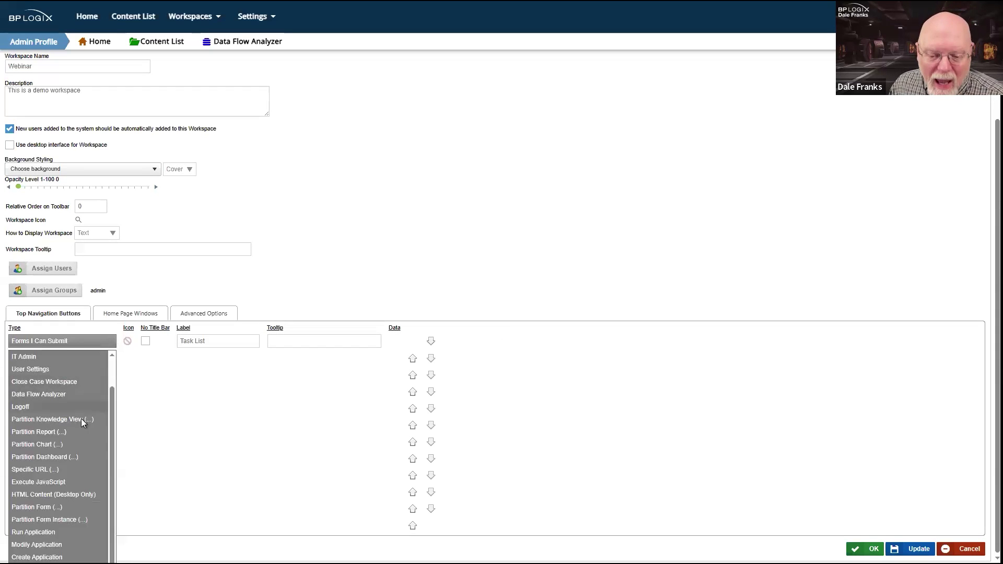
{"action": "left_click", "coordinate": [59, 395]}
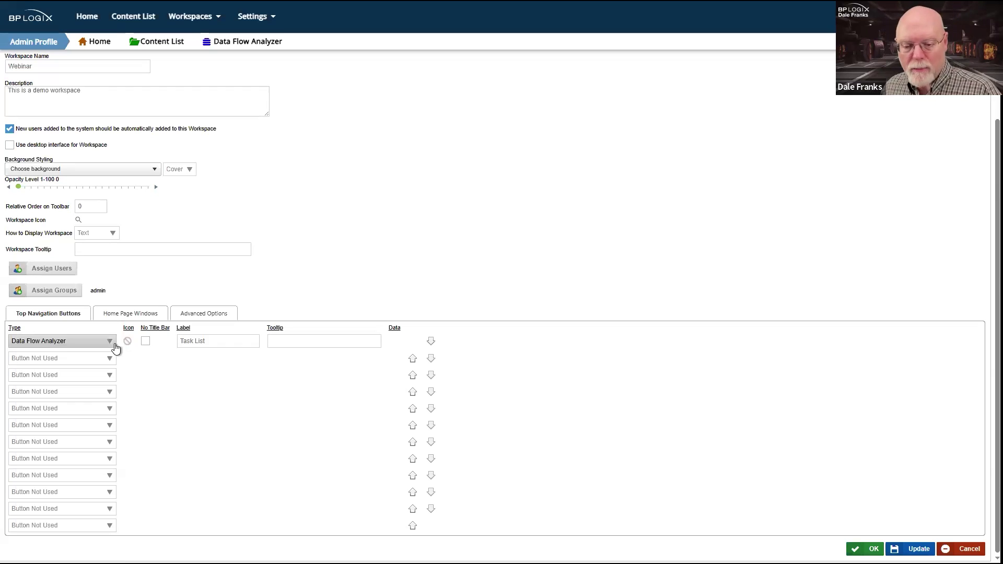
Step: Set the second navigation button's type to Partition Form (...) and select its Data field
{"action": "left_click", "coordinate": [108, 359]}
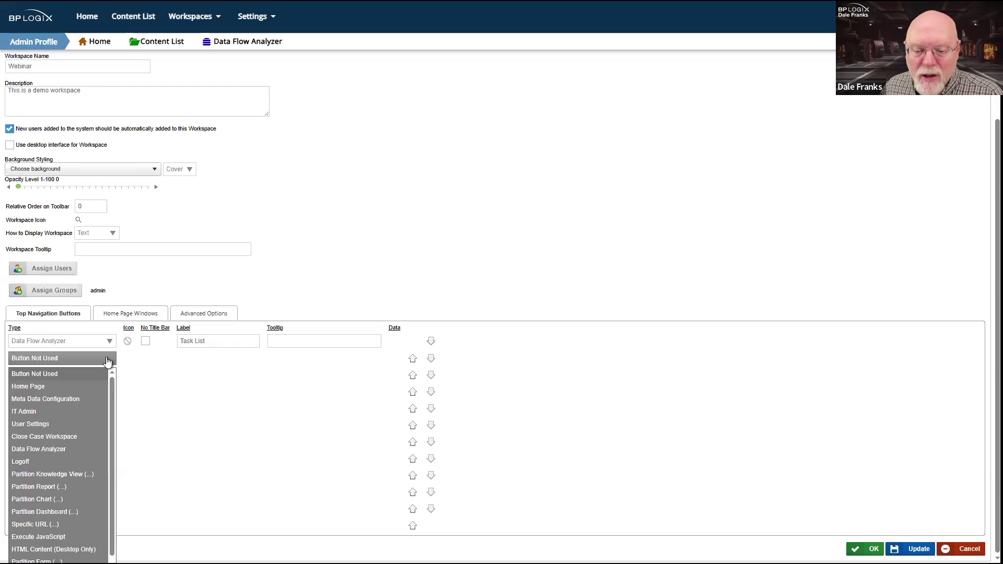
{"action": "scroll", "coordinate": [79, 446], "scroll_direction": "down", "scroll_amount": 3}
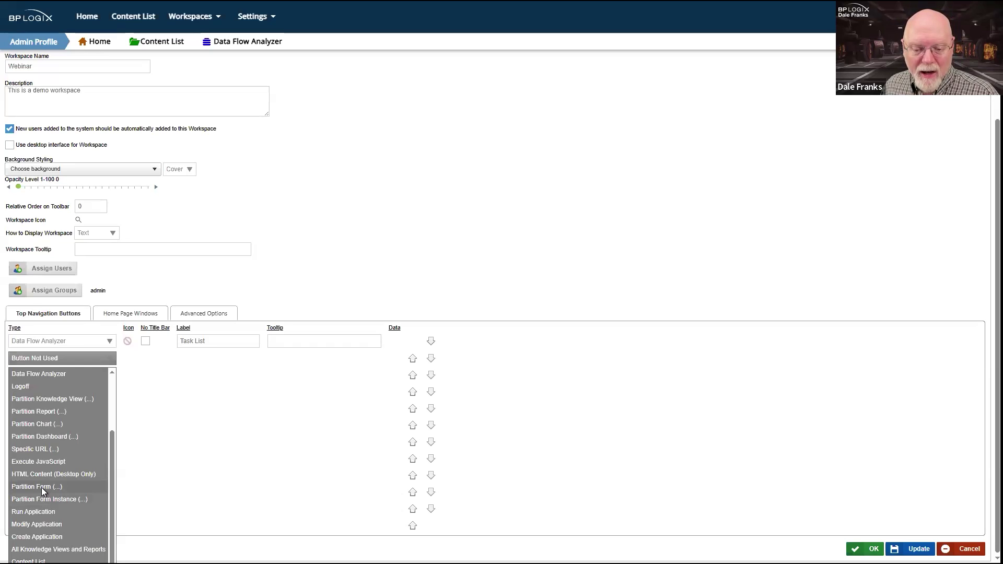
{"action": "left_click", "coordinate": [42, 488]}
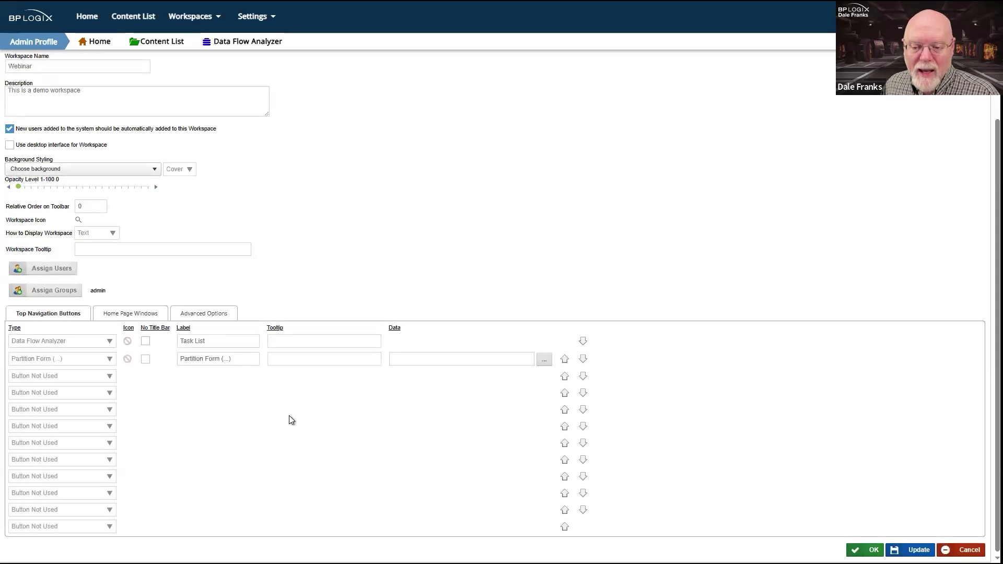
{"action": "left_click", "coordinate": [397, 365]}
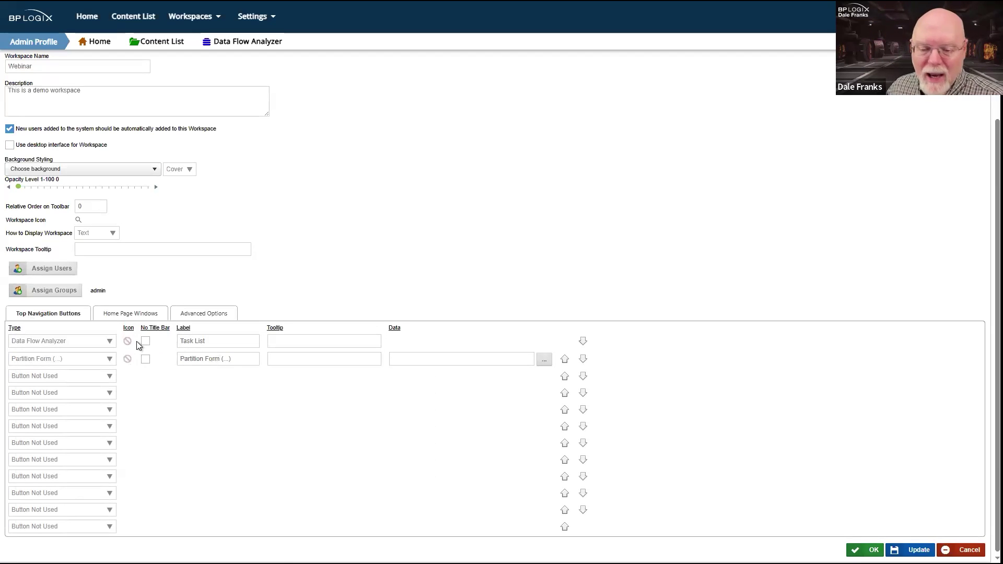
Step: Relabel the first button 'DFA' and give it the basket icon
{"action": "triple_click", "coordinate": [241, 341]}
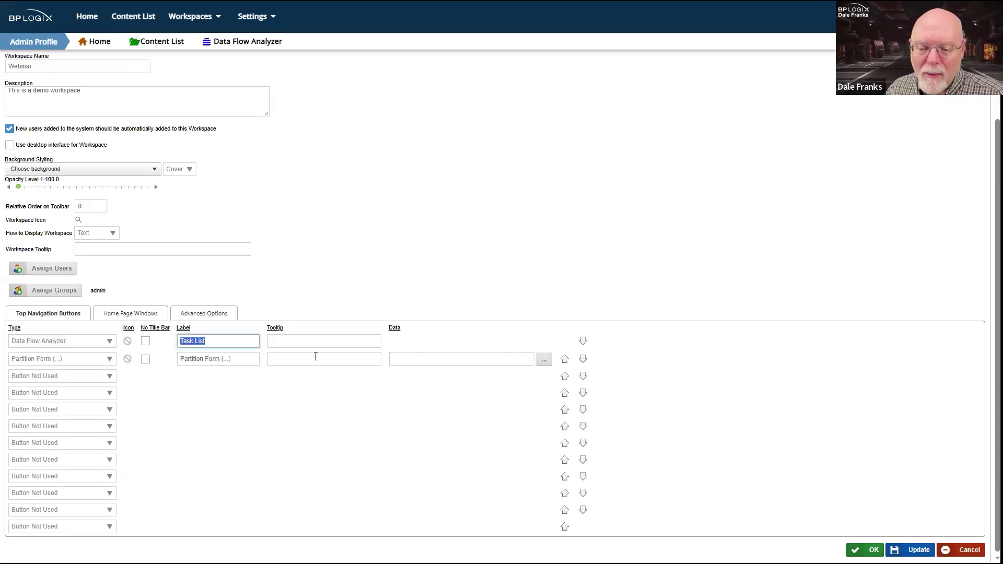
{"action": "type", "text": "DFA"}
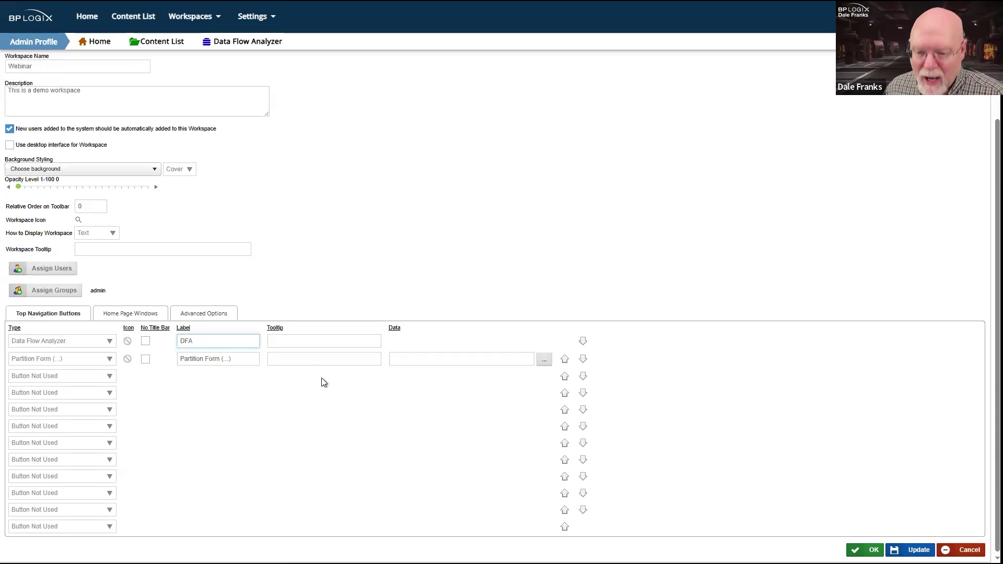
{"action": "left_click", "coordinate": [127, 341]}
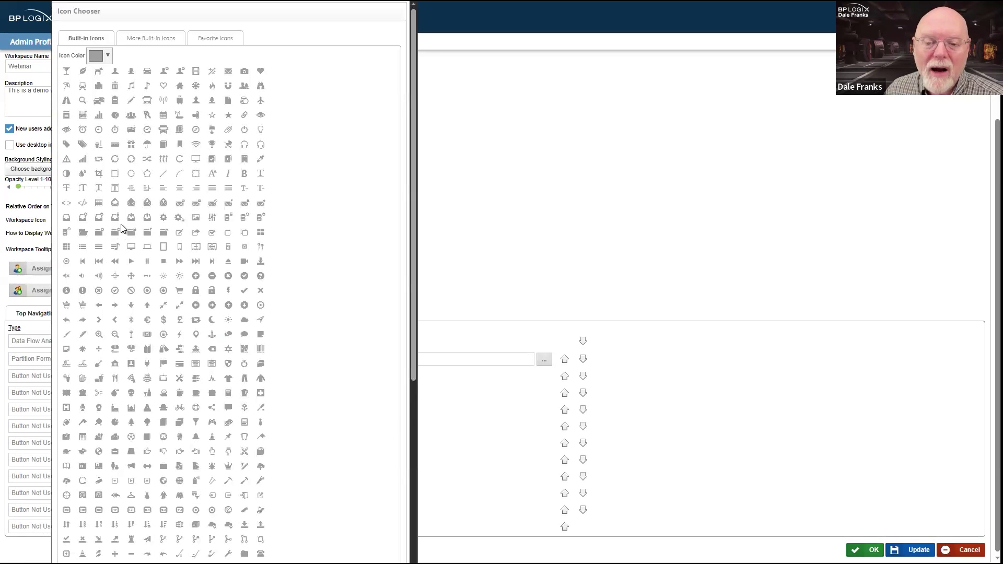
{"action": "left_click", "coordinate": [66, 305]}
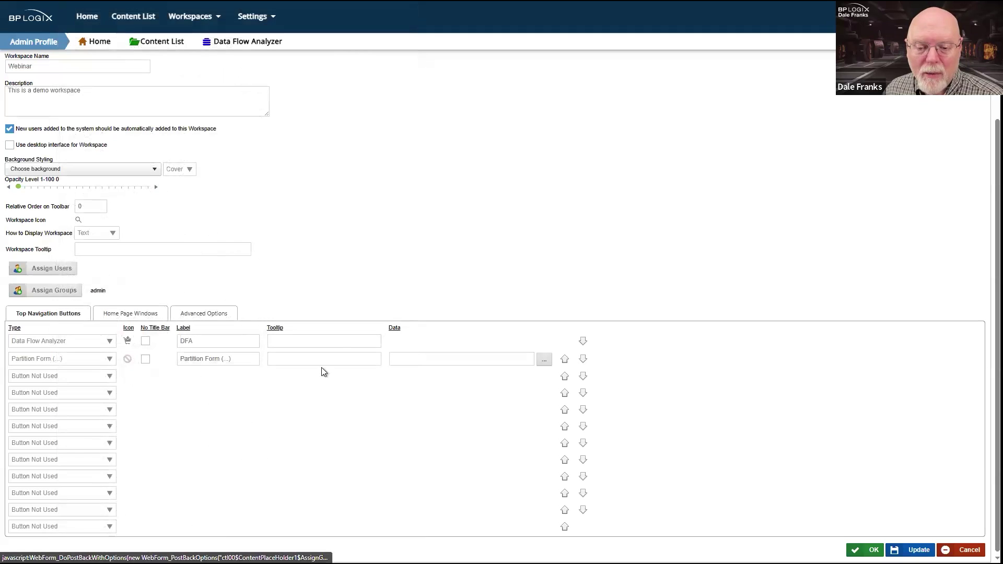
Step: Set the DFA button's tooltip to 'Data Flow Analyzer', fixing the typo
{"action": "left_click", "coordinate": [333, 340]}
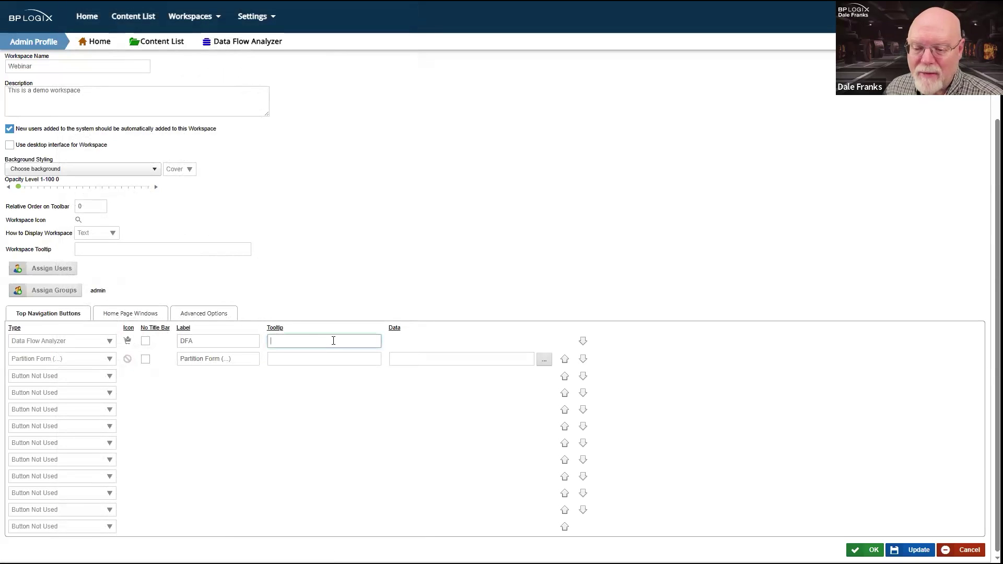
{"action": "type", "text": "Data Flow "}
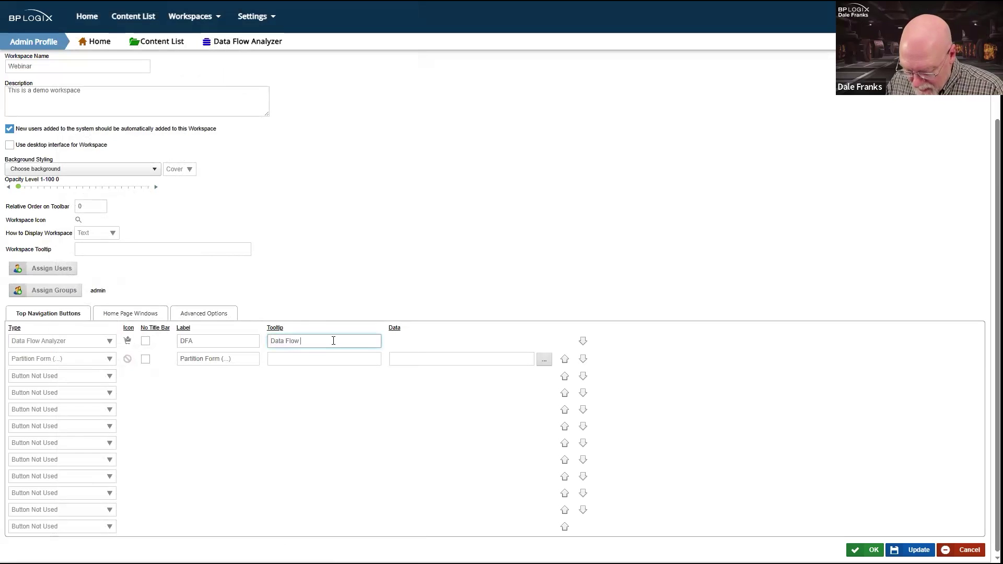
{"action": "type", "text": "Naalyzer"}
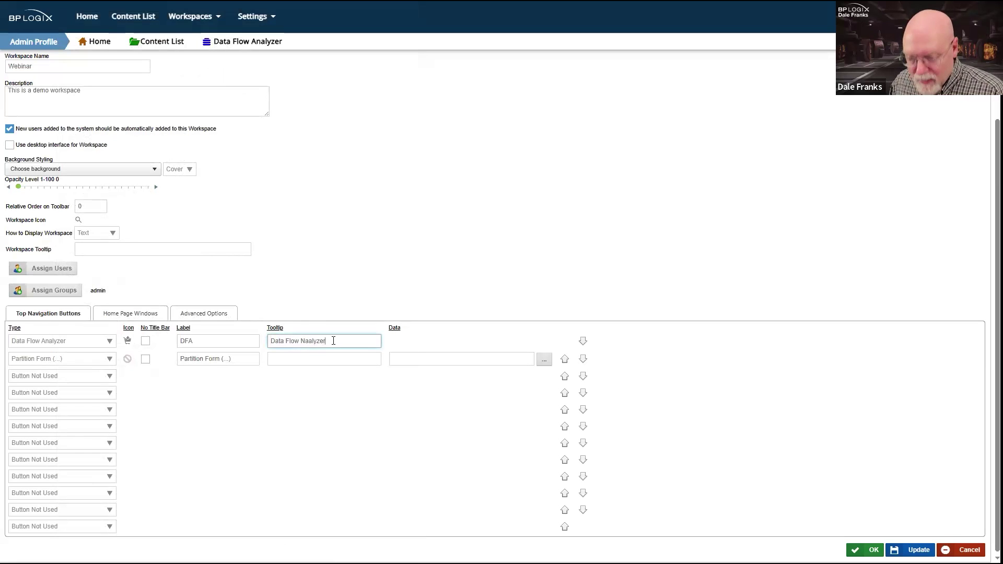
{"action": "left_click", "coordinate": [307, 340]}
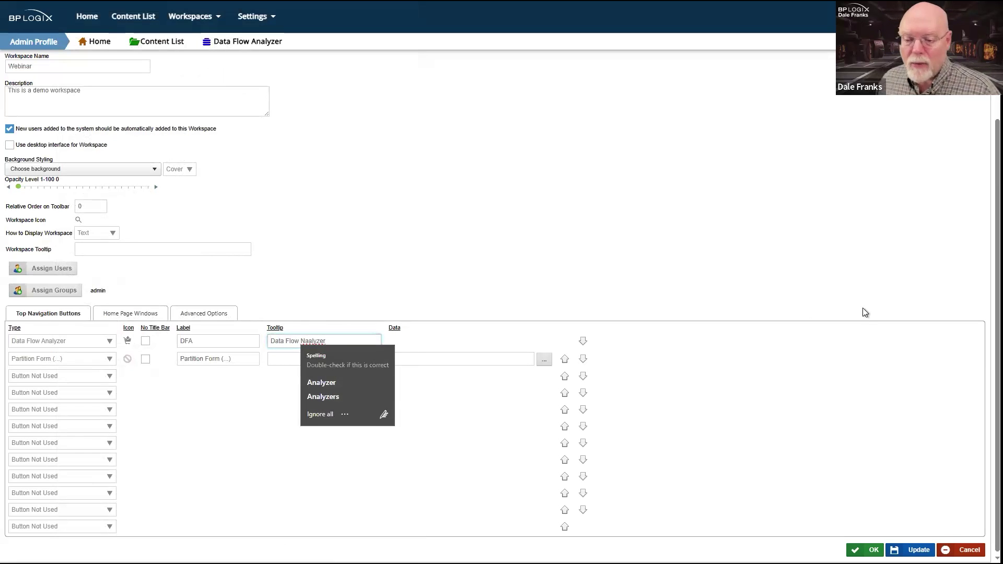
{"action": "key", "text": "BackSpace"}
{"action": "key", "text": "BackSpace"}
{"action": "type", "text": "An"}
{"action": "key", "text": "BackSpace"}
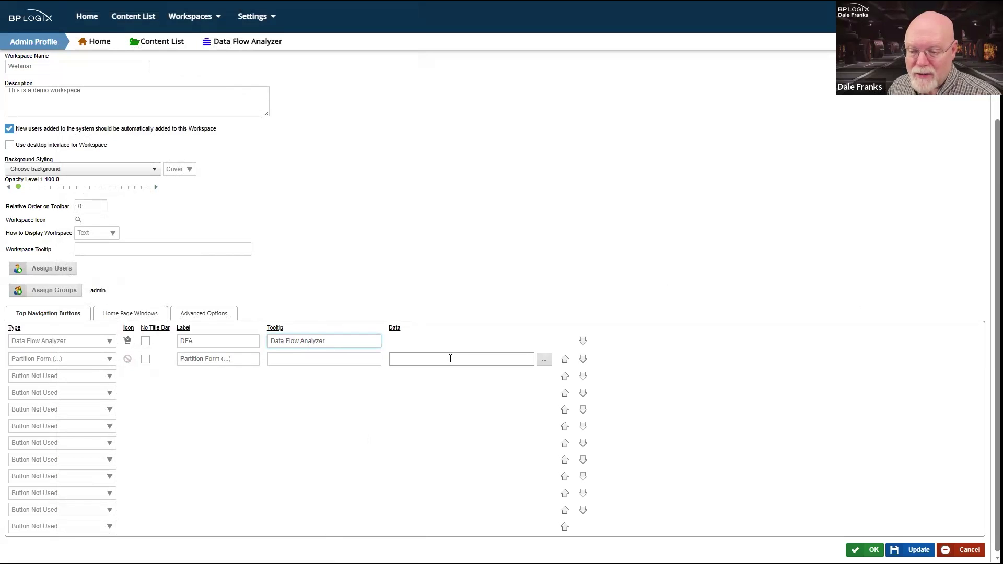
Step: Give the Partition Form button the edit-square icon and relabel it 'Some Form'
{"action": "left_click", "coordinate": [128, 358]}
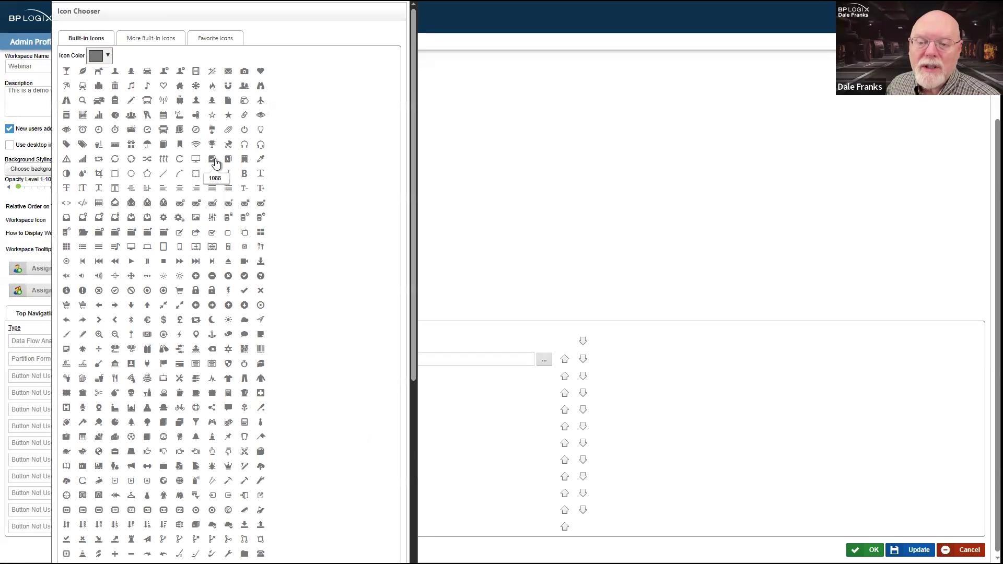
{"action": "left_click", "coordinate": [212, 159]}
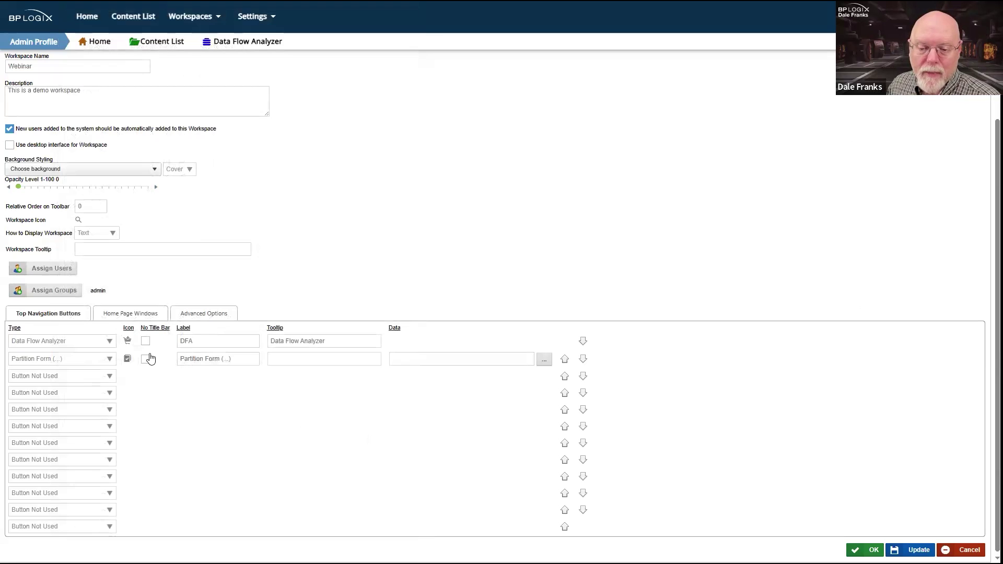
{"action": "left_click", "coordinate": [228, 358]}
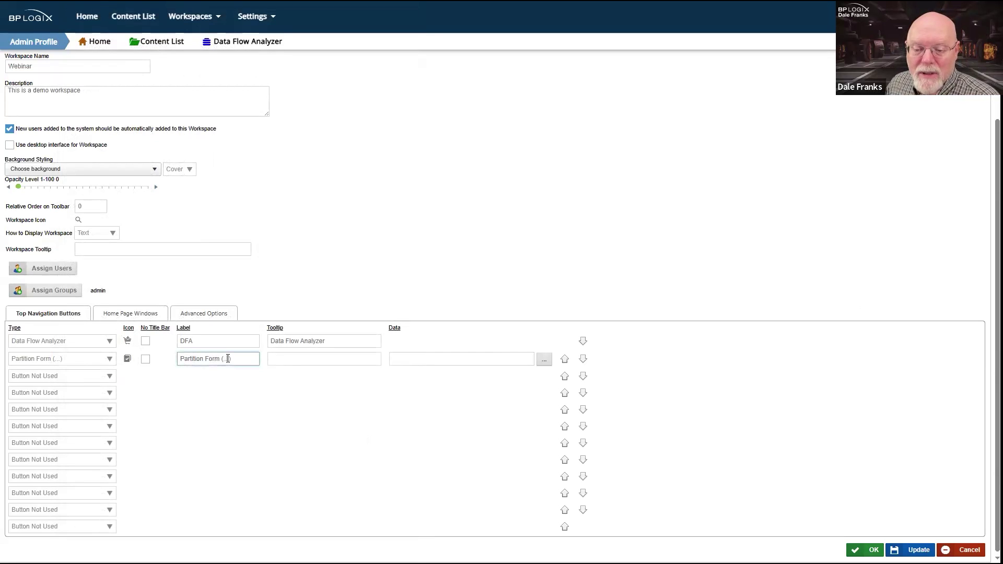
{"action": "triple_click", "coordinate": [228, 359]}
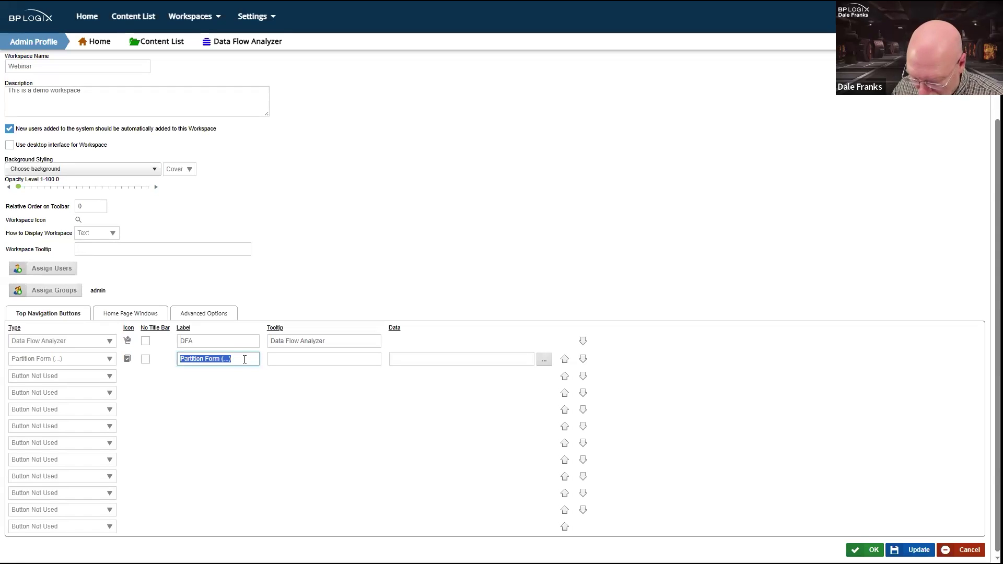
{"action": "type", "text": "Some Form"}
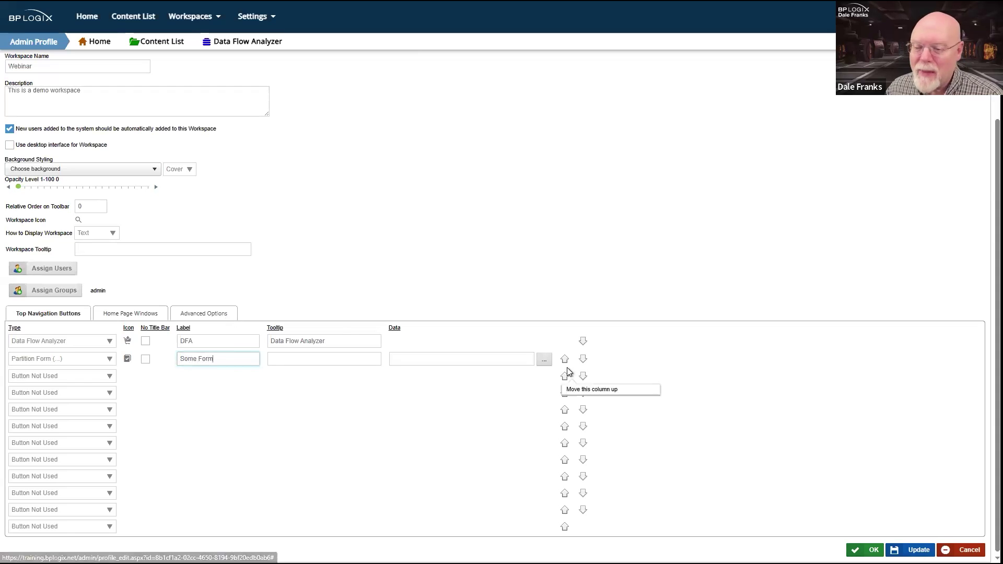
Step: Link the Some Form button to Array Attachments under Support > Support Tickets > 14557
{"action": "left_click", "coordinate": [544, 361]}
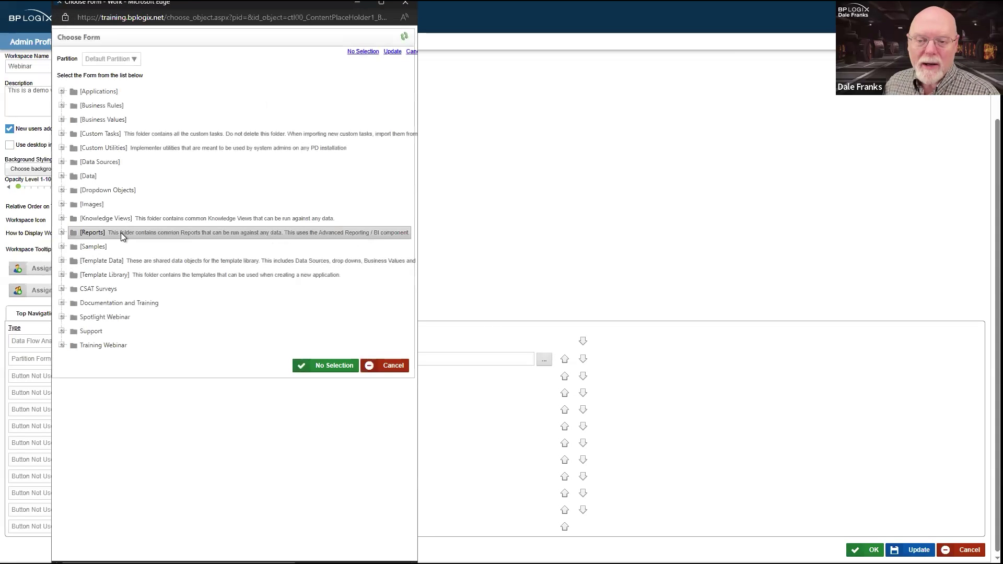
{"action": "left_click", "coordinate": [91, 331]}
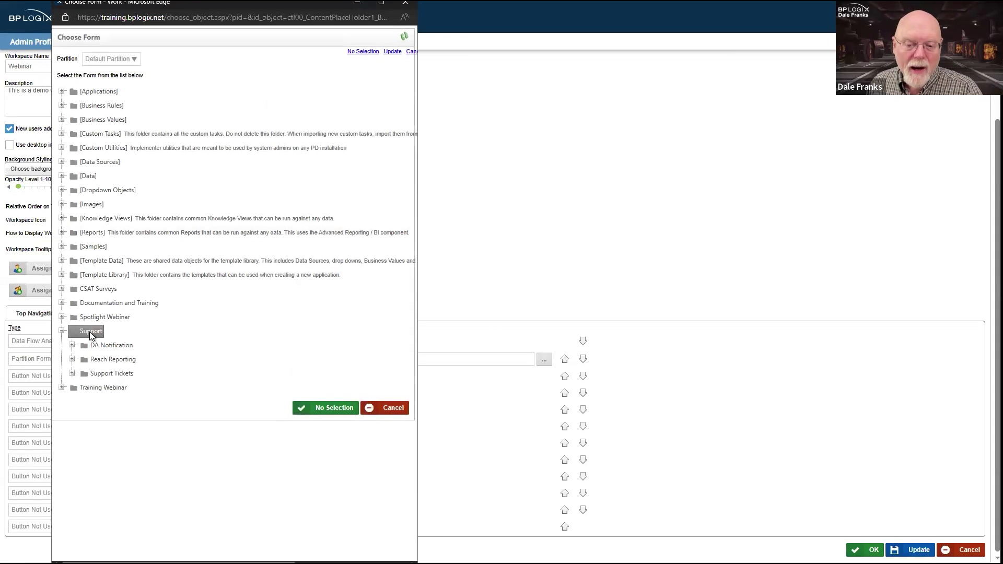
{"action": "left_click", "coordinate": [100, 378]}
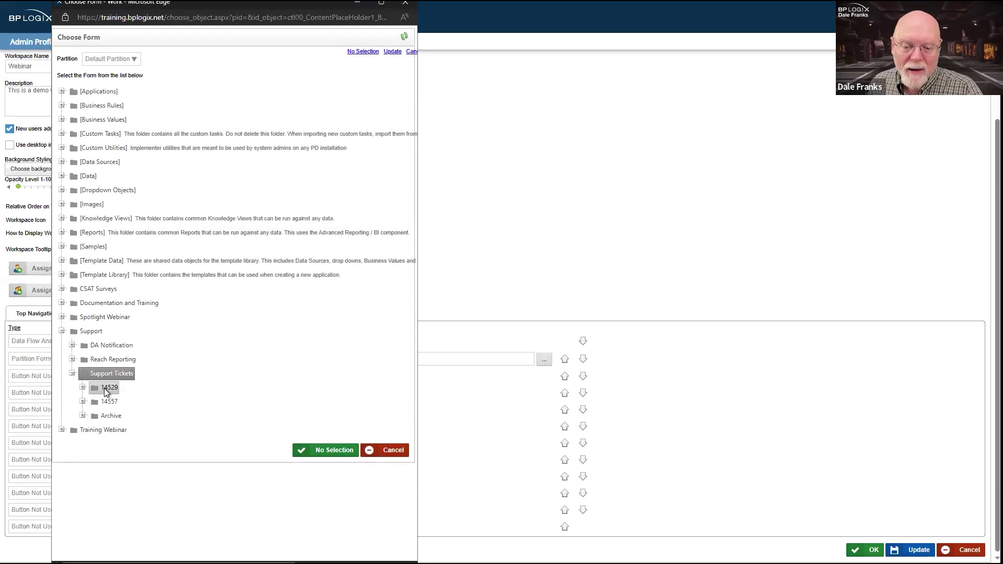
{"action": "left_click", "coordinate": [105, 402]}
{"action": "left_click", "coordinate": [130, 416]}
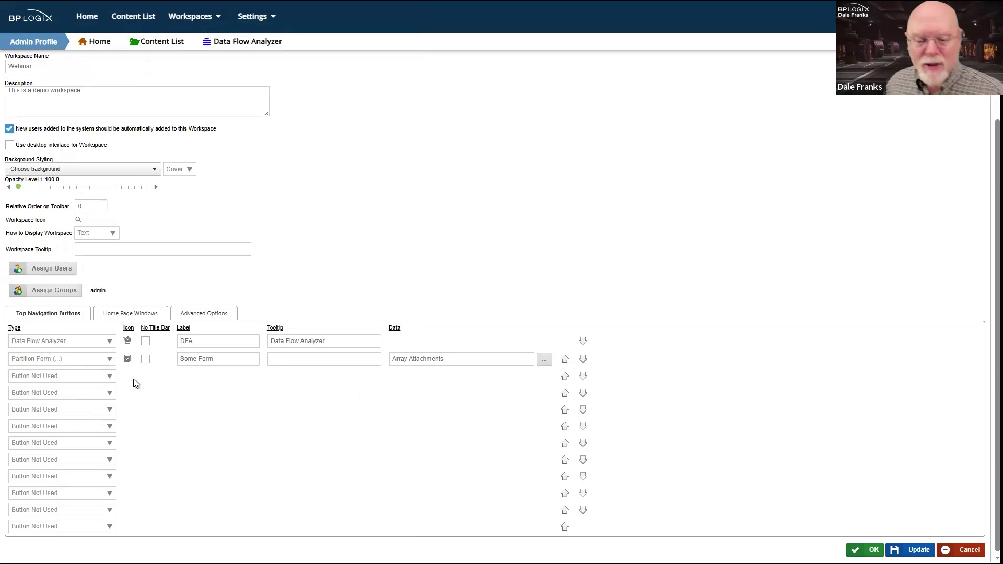
{"action": "left_click", "coordinate": [110, 377]}
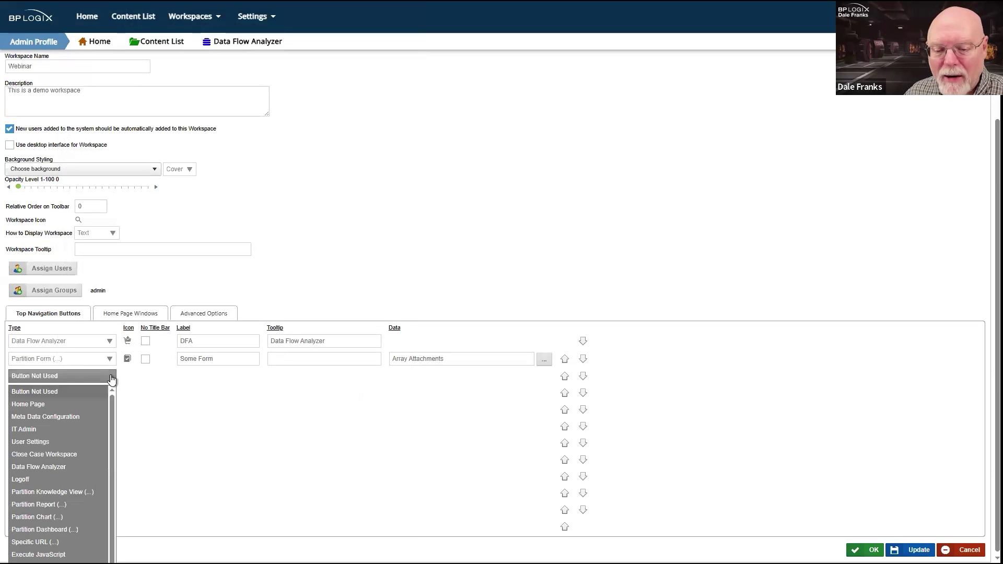
{"action": "left_click", "coordinate": [236, 413]}
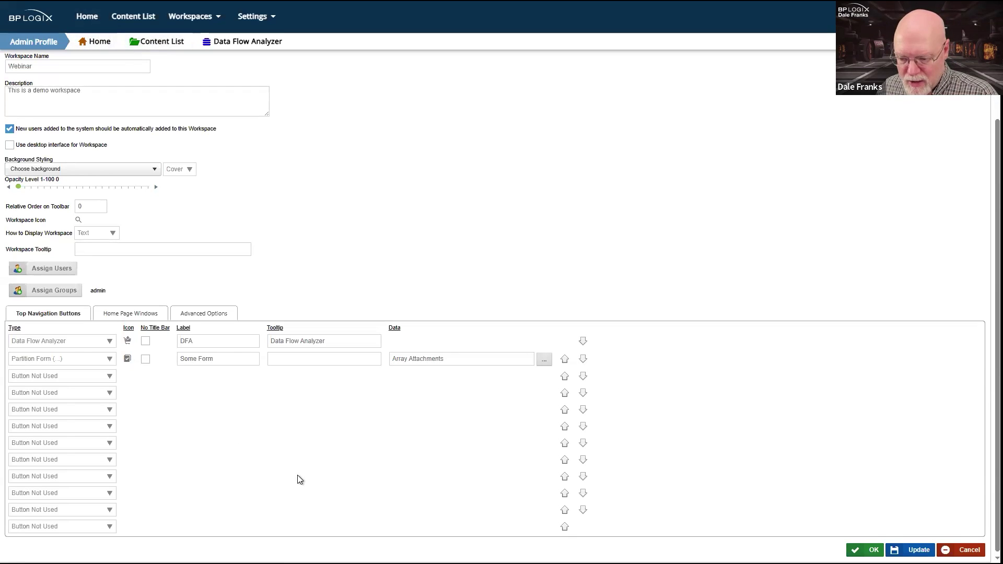
Step: Choose the 1|2 home page layout: Task List in window 1, Forms I Can Submit in window 2
{"action": "left_click", "coordinate": [157, 312]}
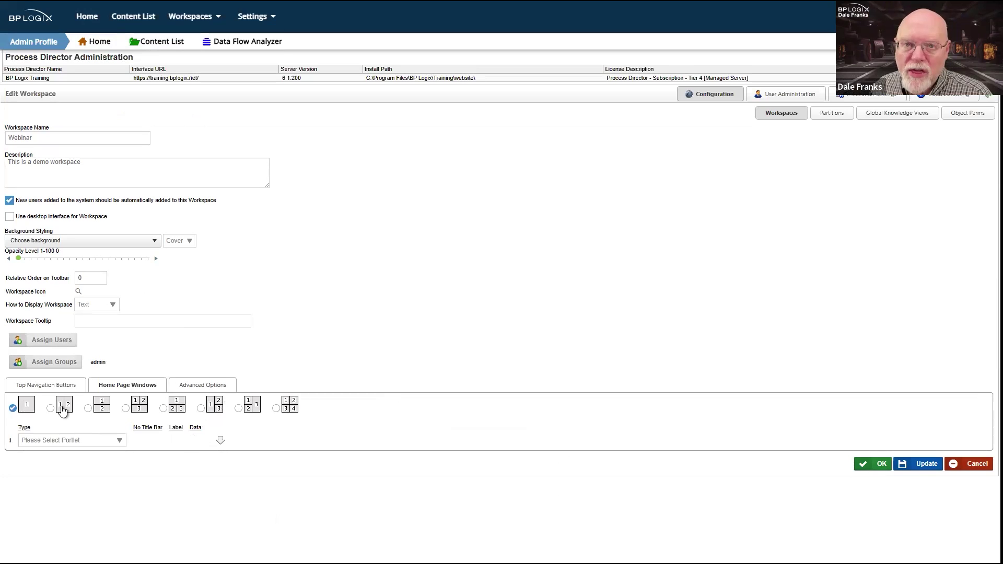
{"action": "left_click", "coordinate": [62, 407]}
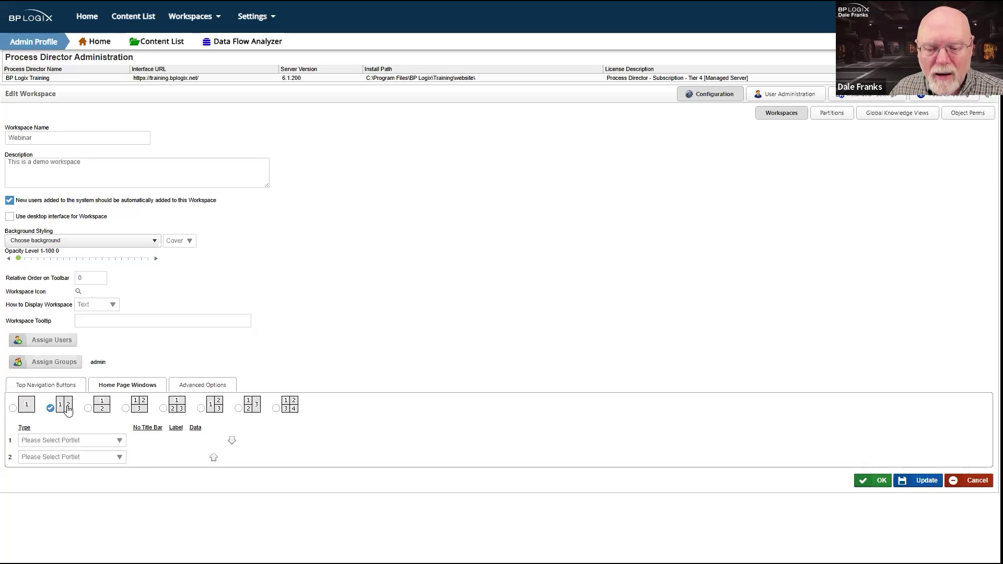
{"action": "left_click", "coordinate": [124, 442]}
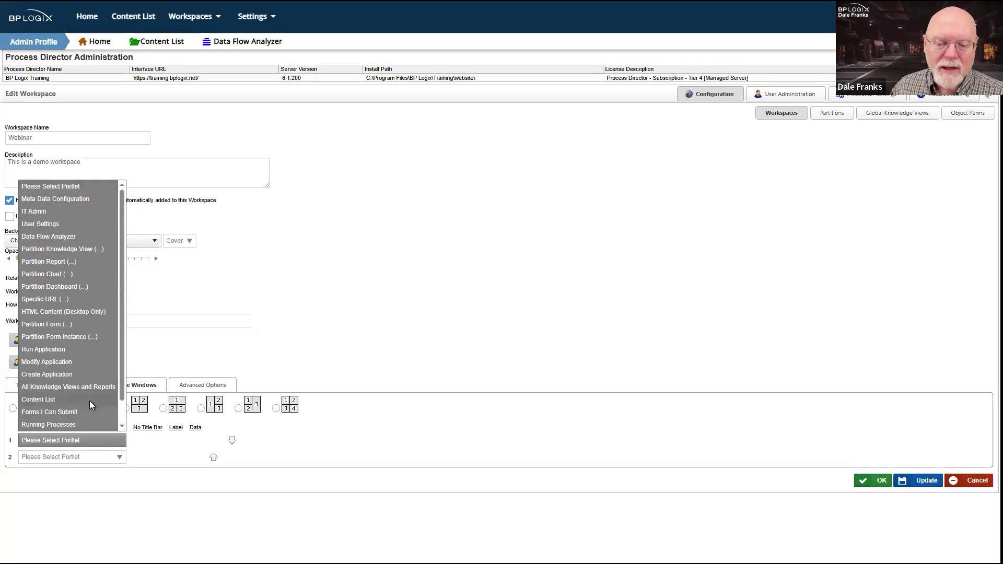
{"action": "scroll", "coordinate": [89, 400], "scroll_direction": "down", "scroll_amount": 1}
{"action": "left_click", "coordinate": [62, 412]}
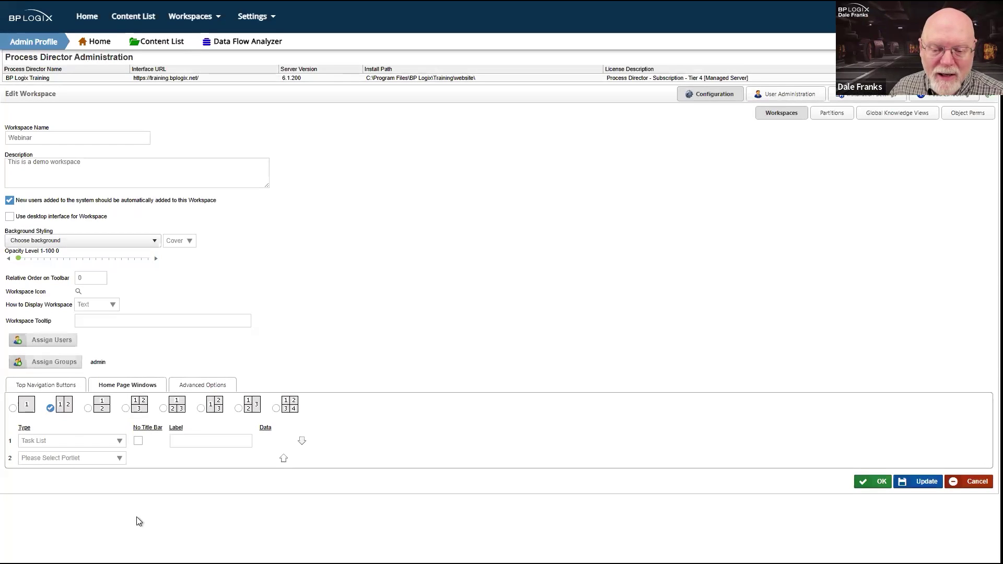
{"action": "left_click", "coordinate": [116, 460]}
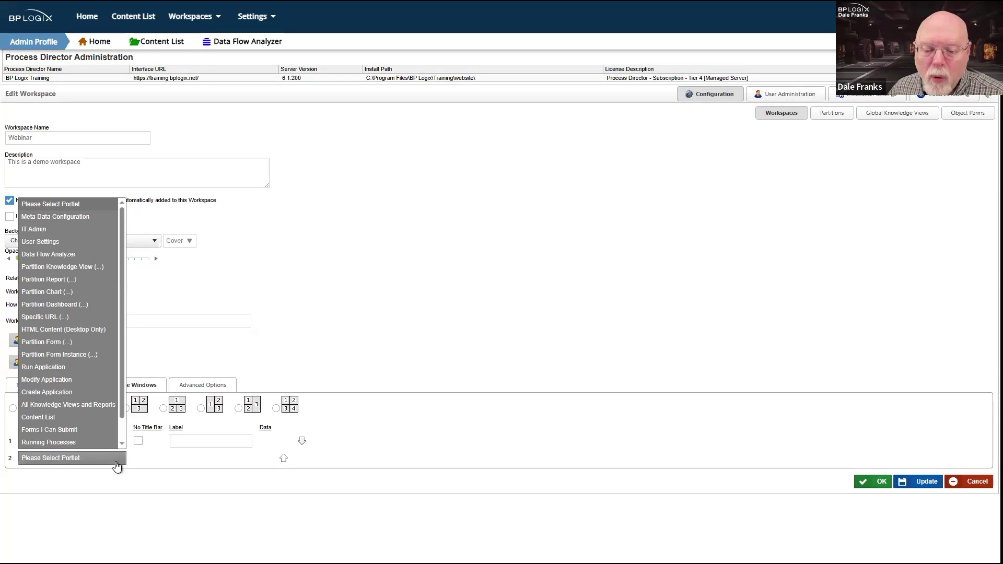
{"action": "left_click", "coordinate": [64, 431]}
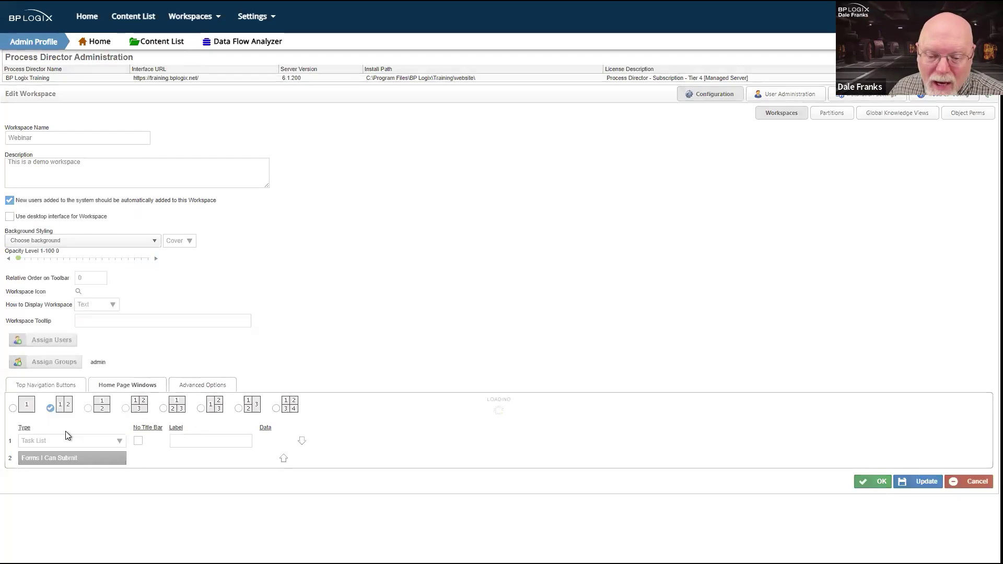
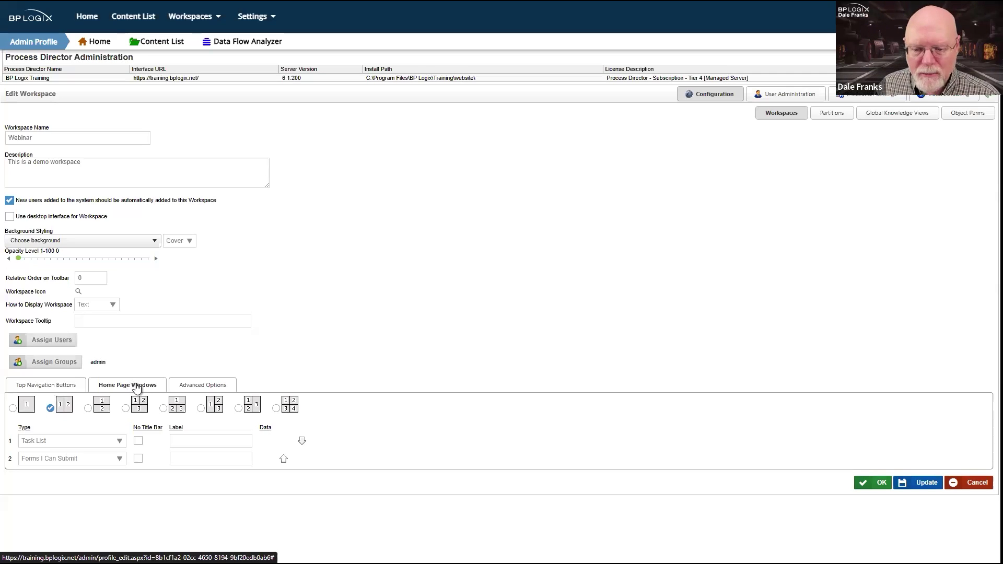
Step: Review the Webinar workspace's Advanced Options logo URL and logo link fields
{"action": "left_click", "coordinate": [206, 392]}
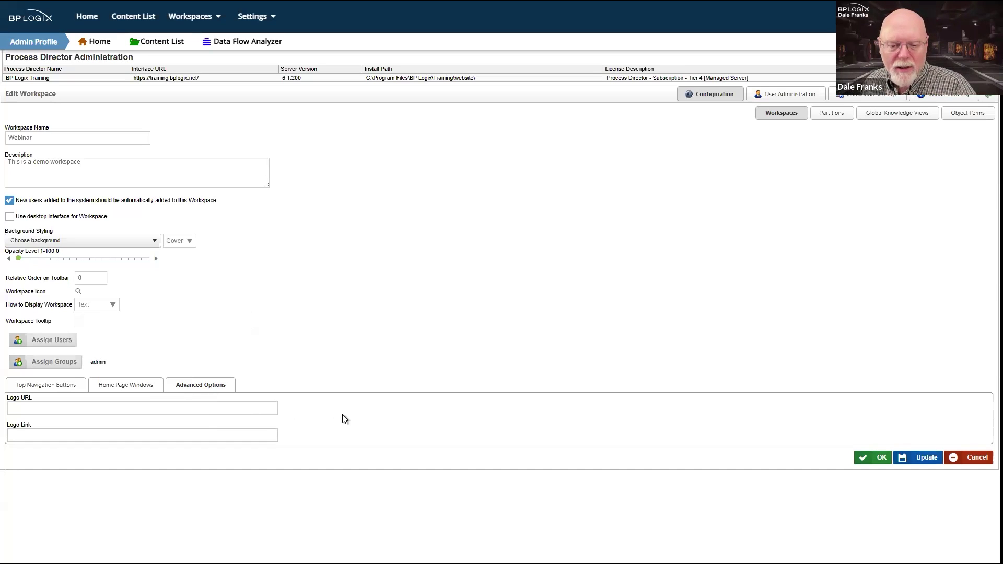
{"action": "left_click", "coordinate": [173, 409]}
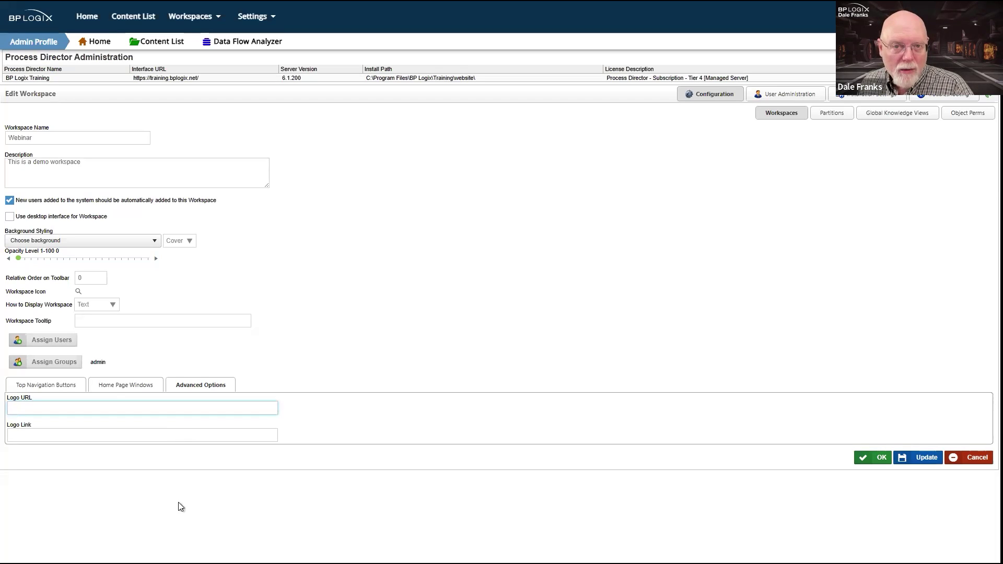
{"action": "left_click", "coordinate": [92, 432]}
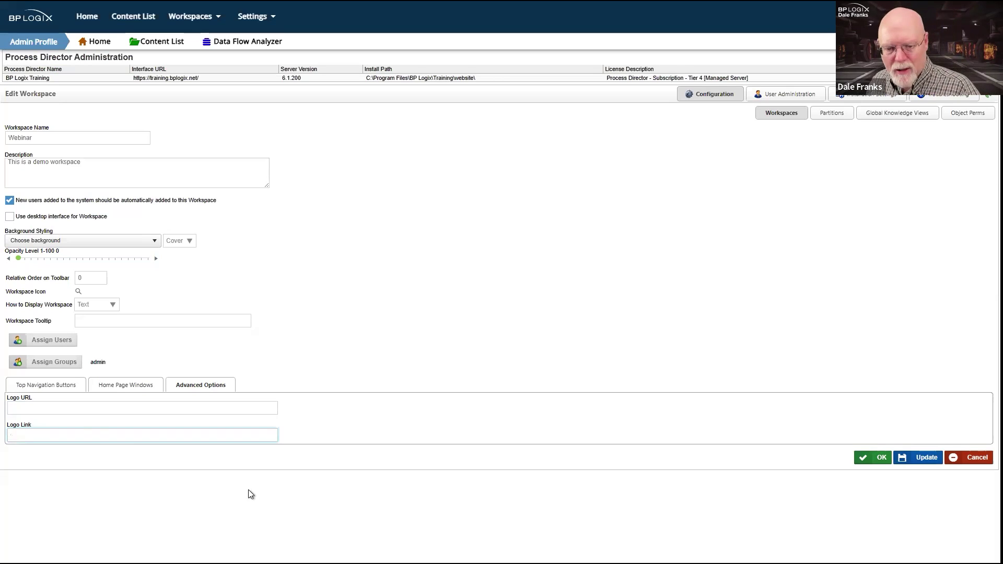
{"action": "left_click", "coordinate": [193, 386]}
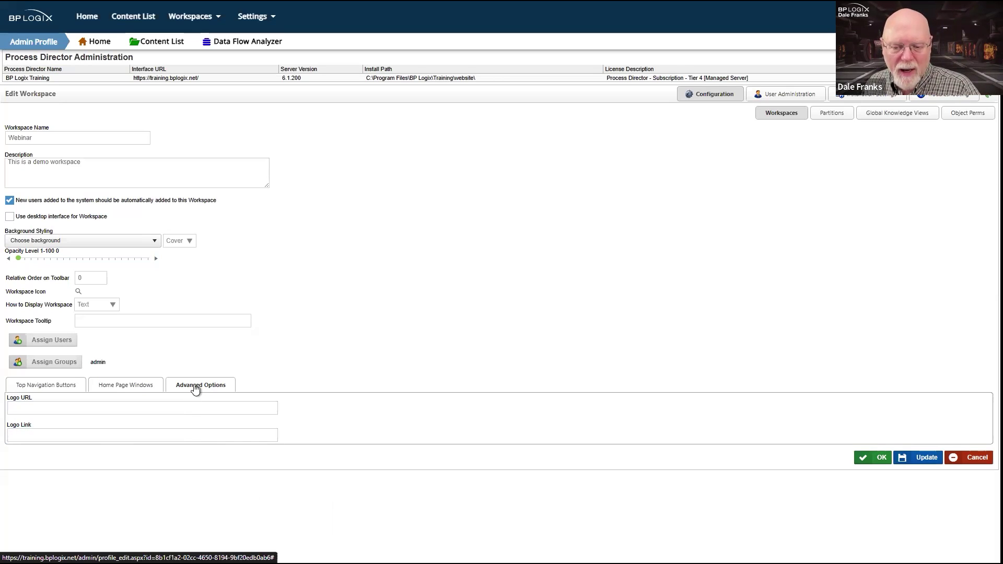
Step: Check the DFA and Some Form top navigation buttons, then save the Webinar workspace
{"action": "left_click", "coordinate": [66, 387]}
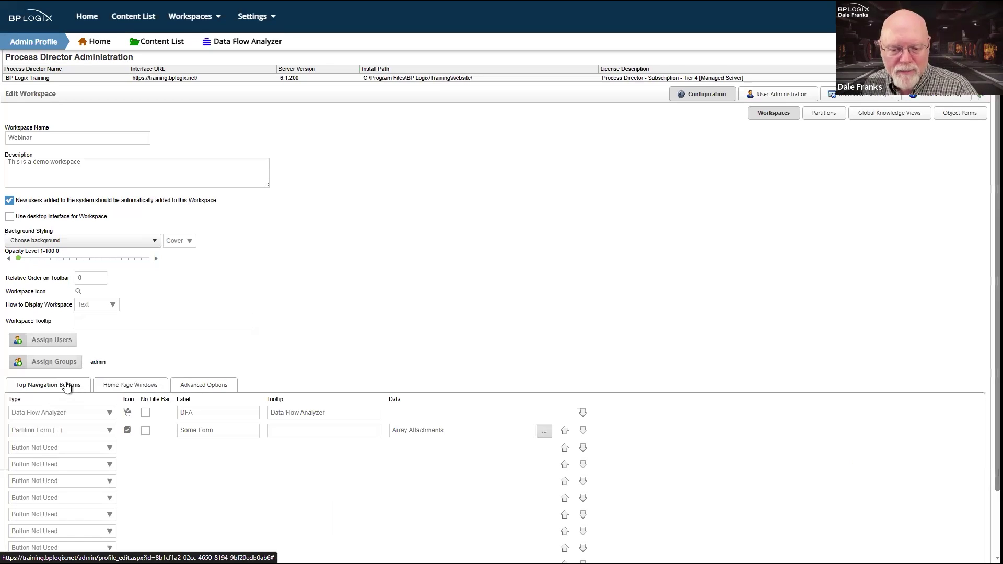
{"action": "left_click", "coordinate": [204, 388]}
{"action": "left_click", "coordinate": [70, 389]}
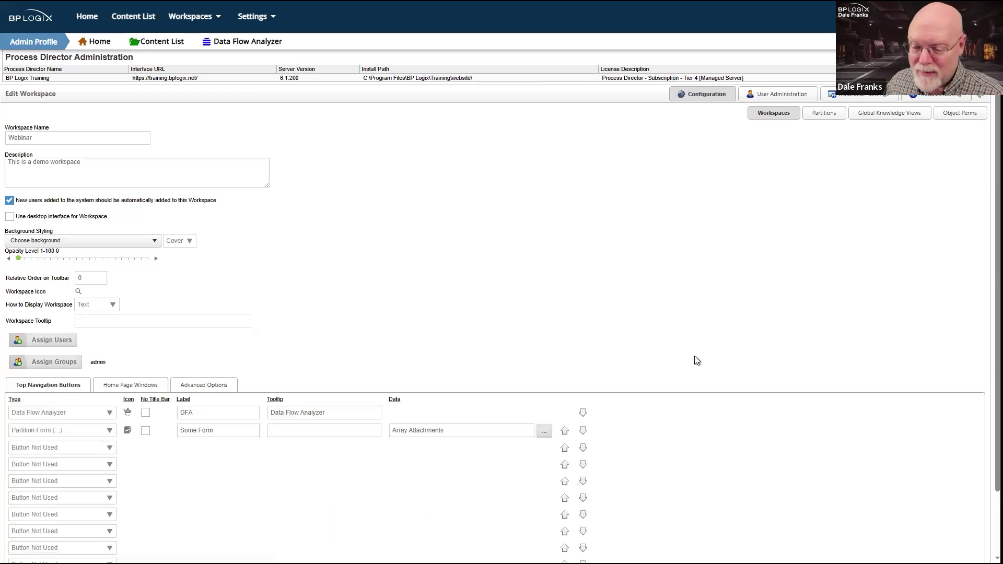
{"action": "scroll", "coordinate": [644, 341], "scroll_direction": "down", "scroll_amount": 2}
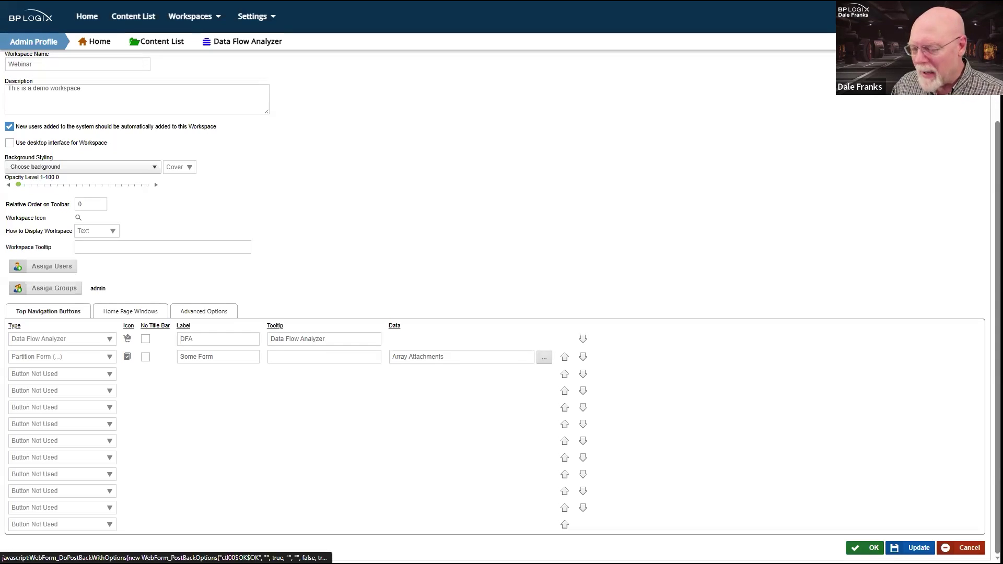
{"action": "left_click", "coordinate": [867, 548]}
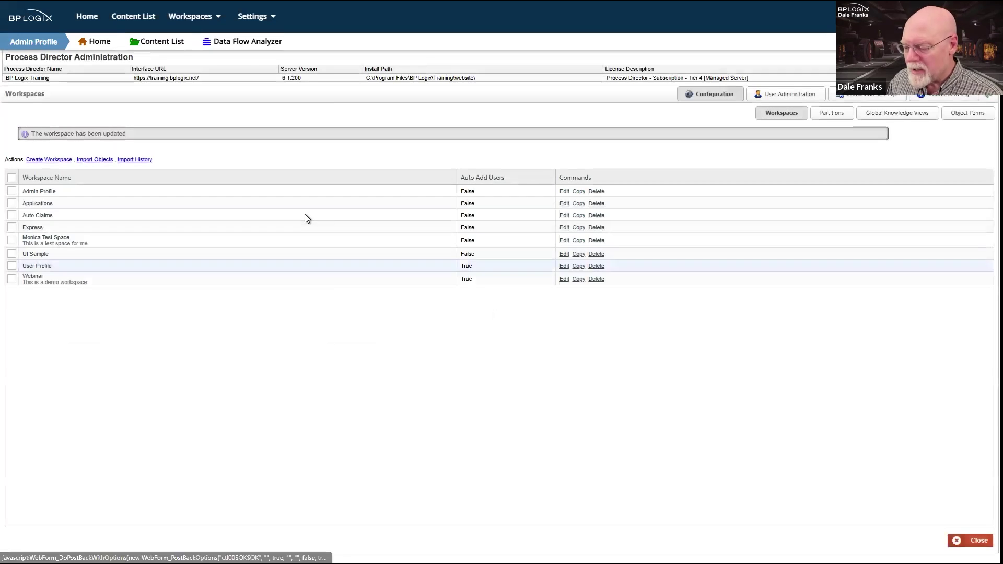
Step: Use the Workspaces menu to pass through Admin Profile and open the Webinar workspace
{"action": "left_click", "coordinate": [201, 17]}
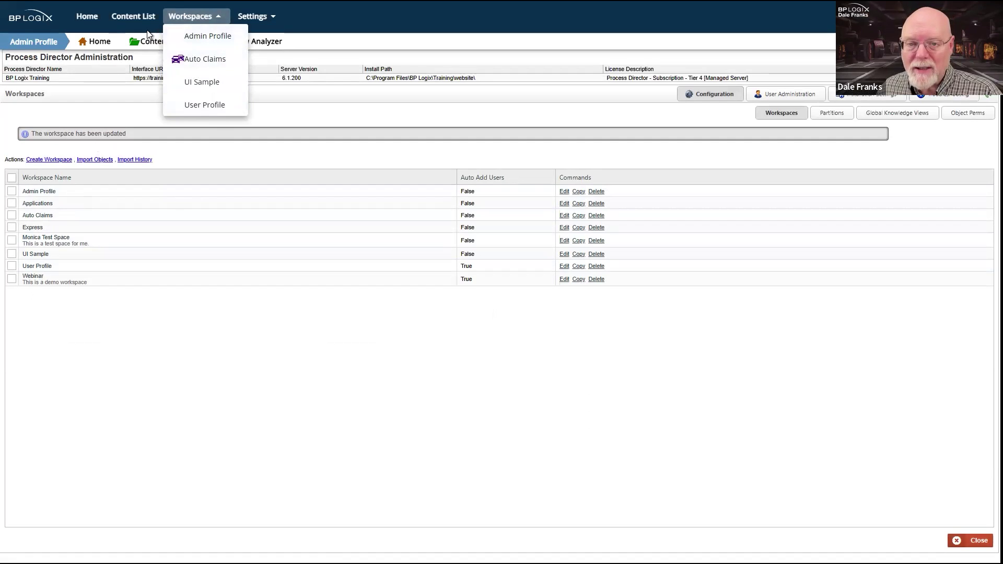
{"action": "left_click", "coordinate": [201, 38]}
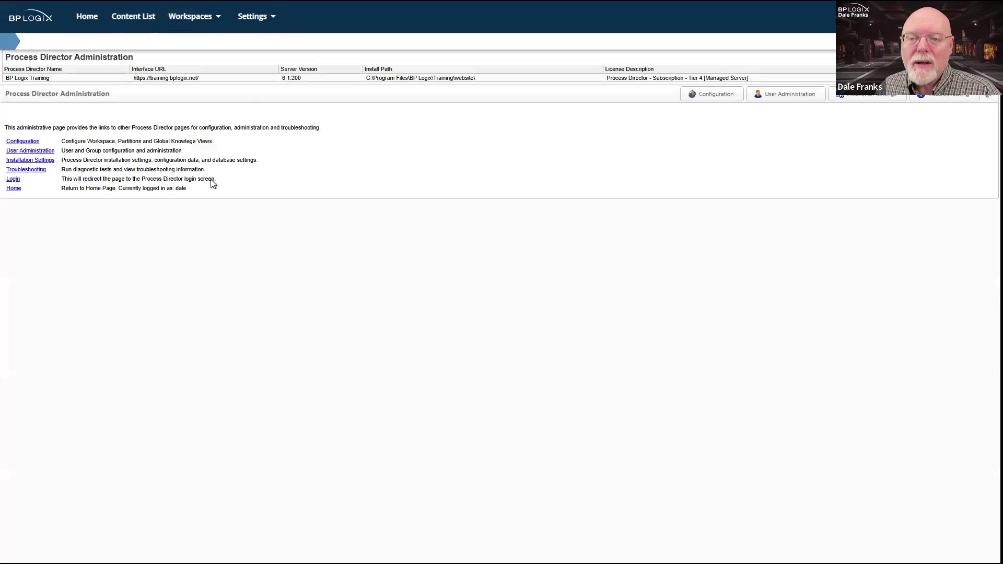
{"action": "left_click", "coordinate": [208, 19]}
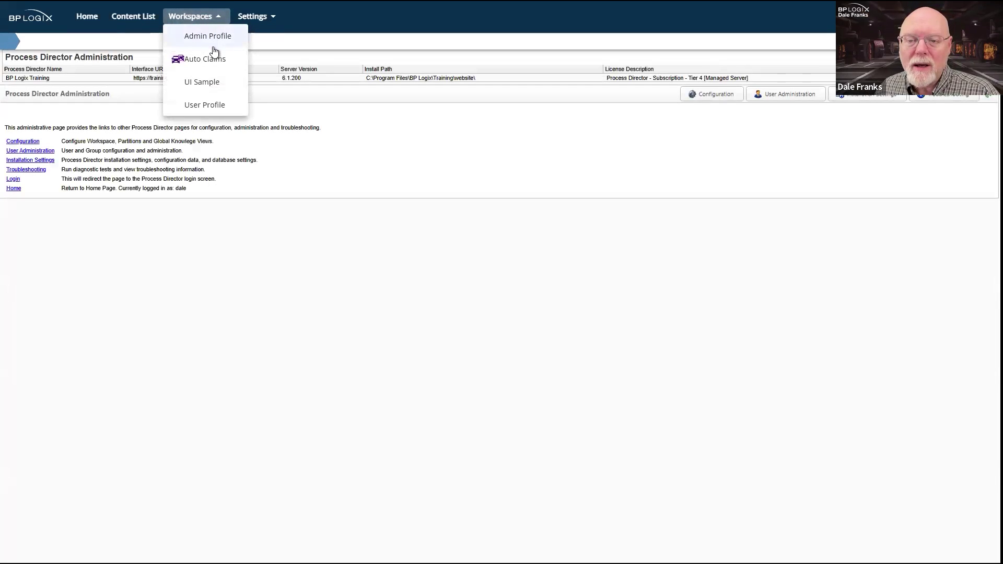
{"action": "left_click", "coordinate": [221, 36]}
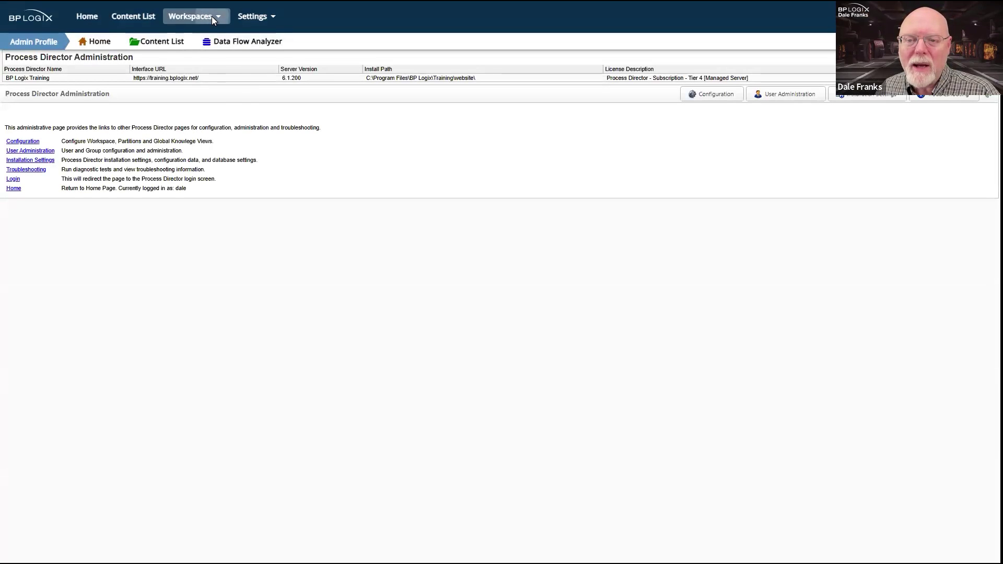
{"action": "left_click", "coordinate": [211, 17]}
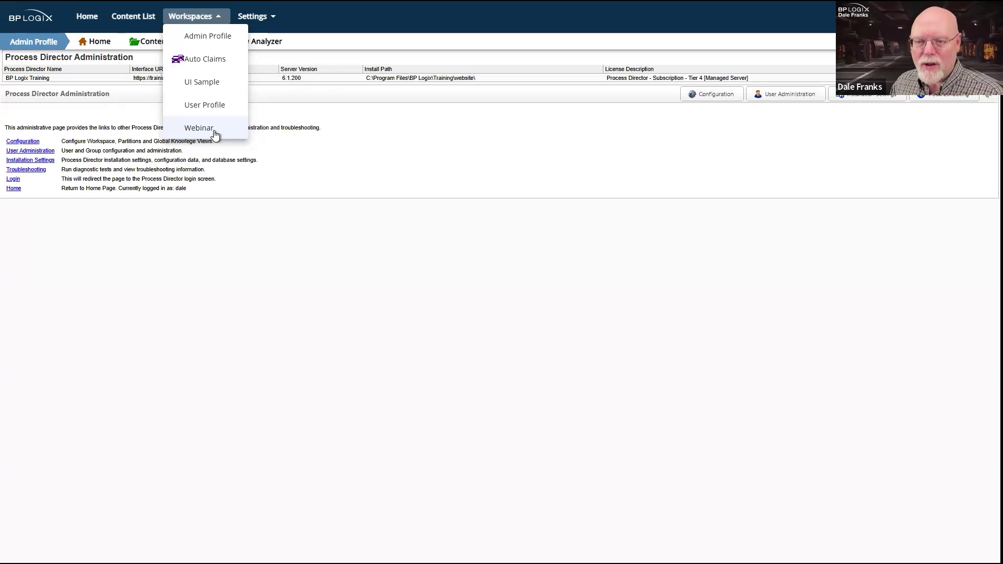
{"action": "left_click", "coordinate": [215, 131]}
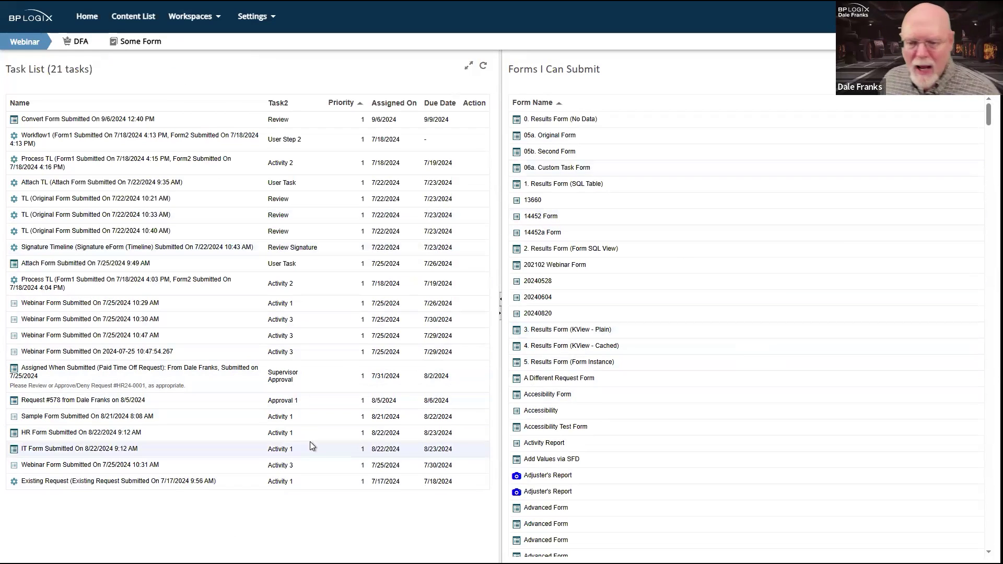
Step: Launch the Data Flow Analyzer from the Webinar workspace's DFA navigation tab
{"action": "scroll", "coordinate": [557, 433], "scroll_direction": "down", "scroll_amount": 3}
{"action": "scroll", "coordinate": [557, 432], "scroll_direction": "up", "scroll_amount": 3}
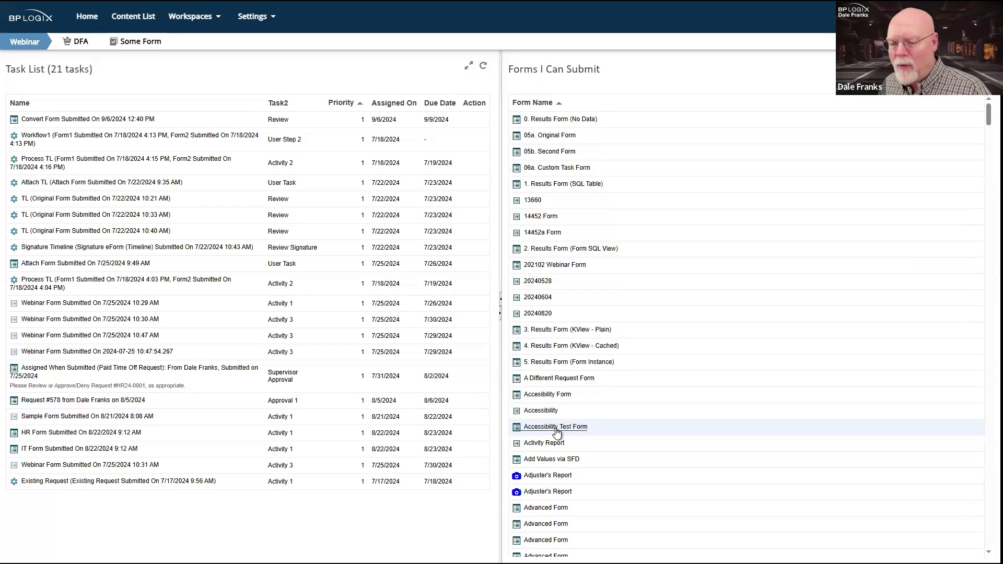
{"action": "left_click", "coordinate": [75, 42]}
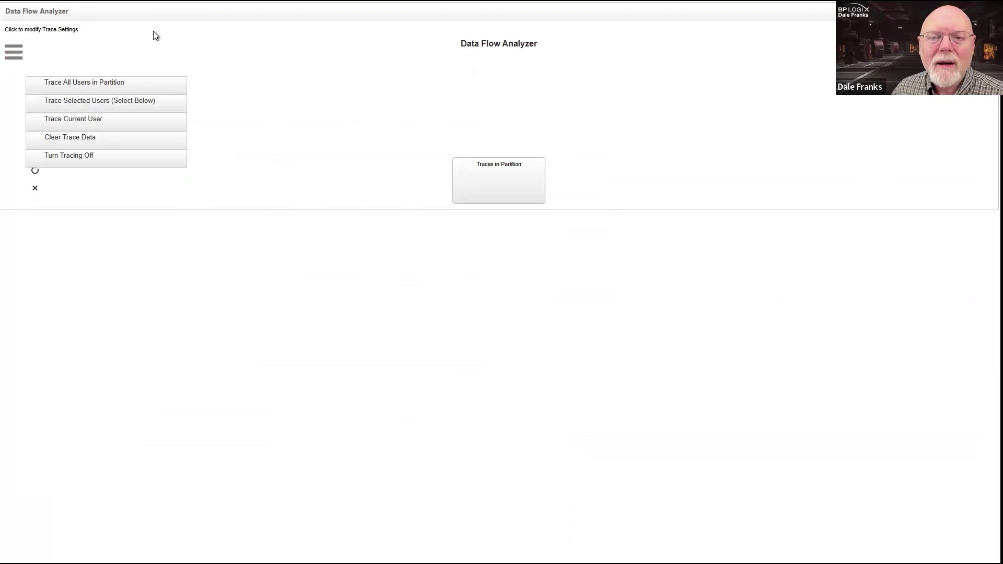
Step: Switch from the Data Flow Analyzer window back to the Webinar workspace window with Alt+Tab
{"action": "left_click_drag", "start_coordinate": [154, 32], "coordinate": [183, 38]}
{"action": "left_click", "coordinate": [780, 401]}
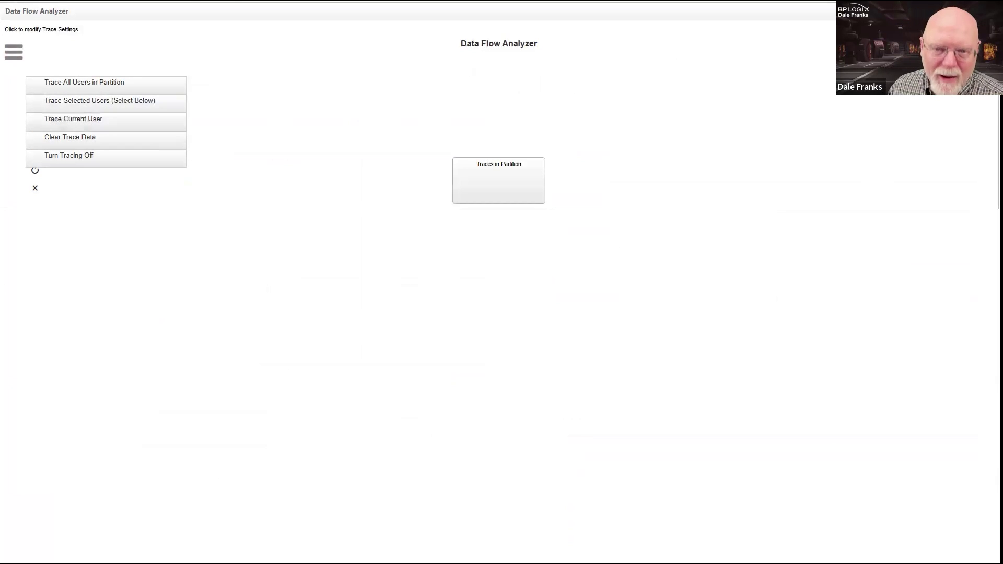
{"action": "left_click_drag", "start_coordinate": [188, 11], "coordinate": [207, 42]}
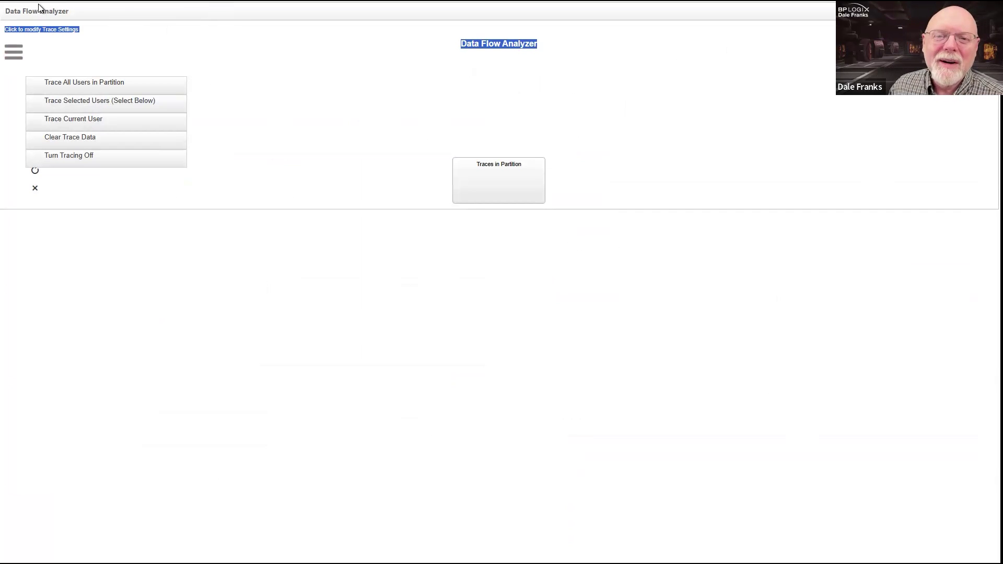
{"action": "left_click", "coordinate": [15, 11]}
{"action": "key", "text": "alt+Tab"}
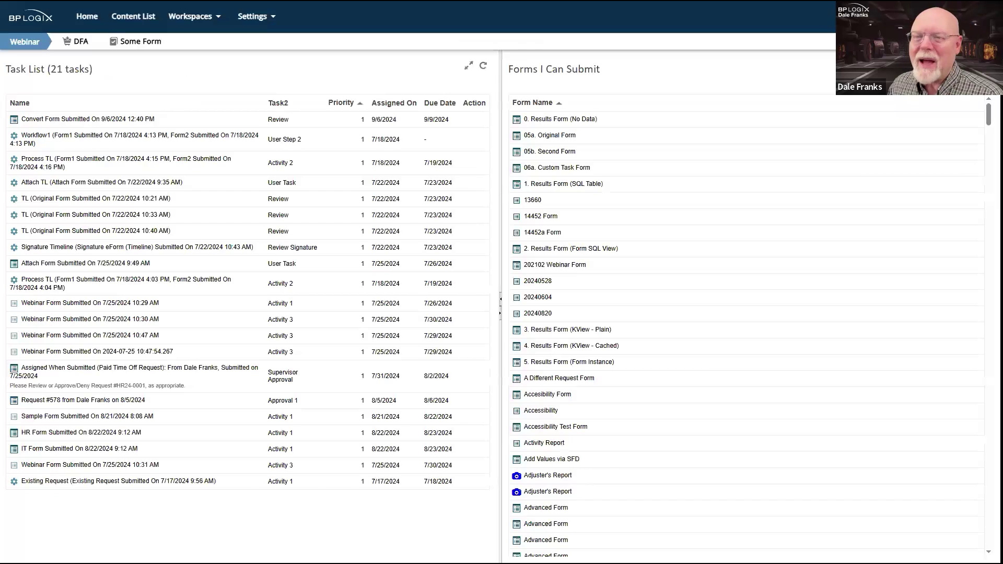
{"action": "key", "text": "alt+Tab"}
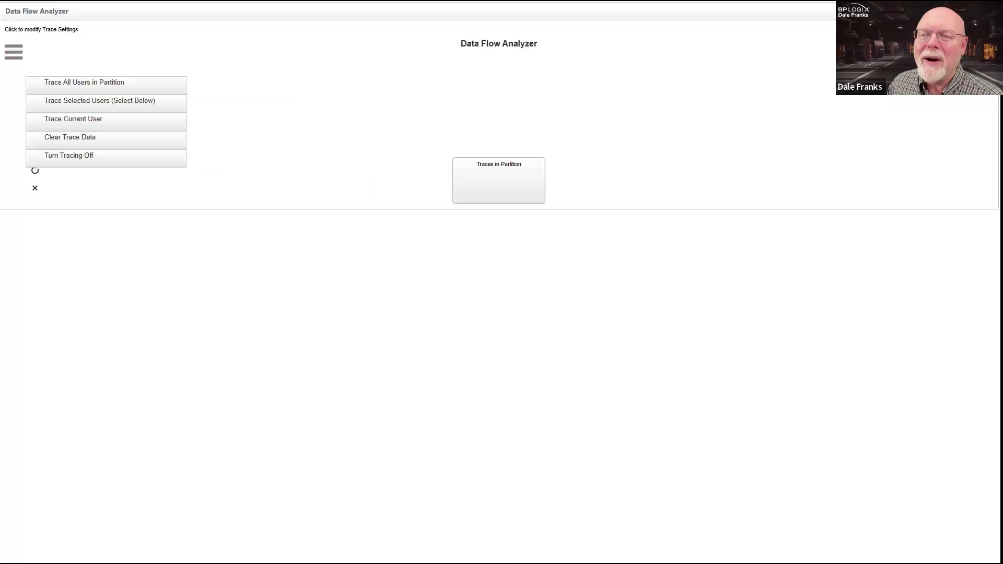
{"action": "key", "text": "alt+Tab"}
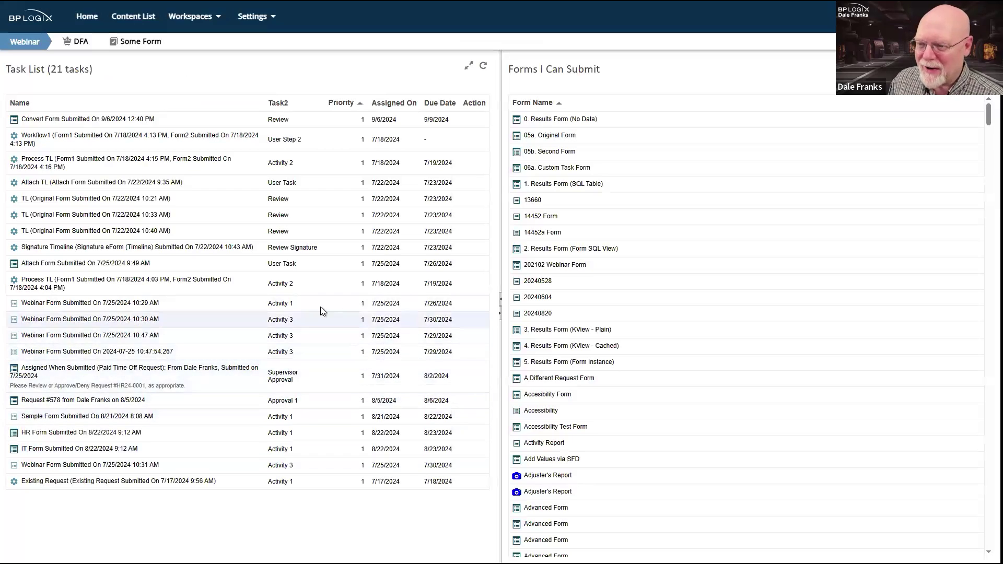
{"action": "left_click", "coordinate": [137, 46]}
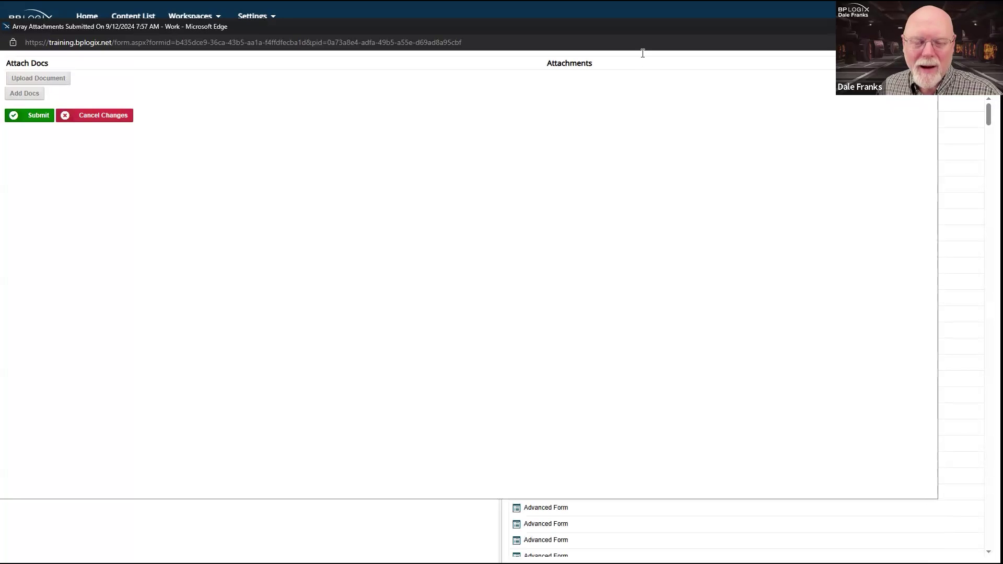
{"action": "left_click_drag", "start_coordinate": [641, 33], "coordinate": [671, 38]}
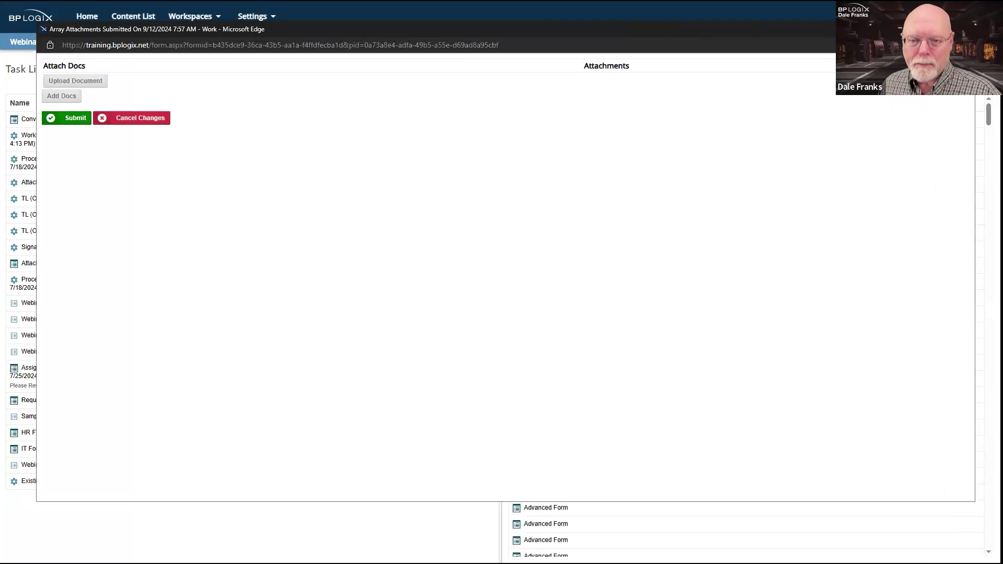
{"action": "left_click", "coordinate": [963, 30]}
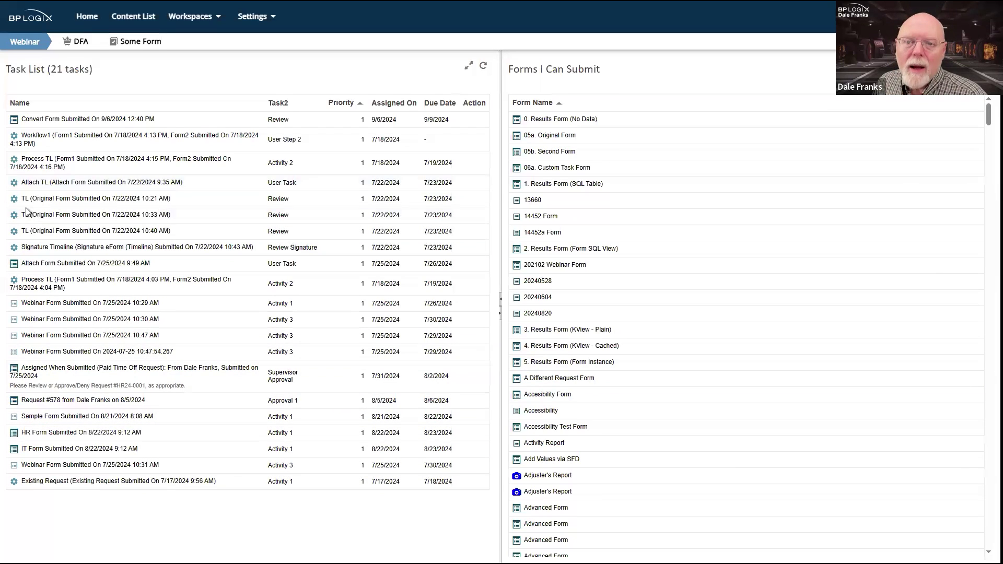
Step: Switch to Admin Profile, pin the Content List with Default Partition expanded, and open Configuration
{"action": "left_click", "coordinate": [205, 21]}
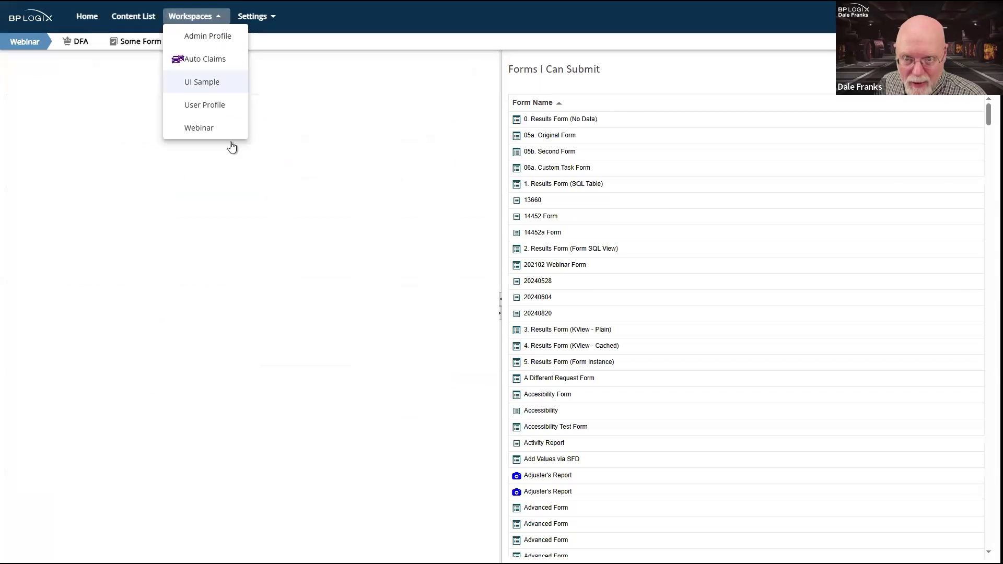
{"action": "left_click", "coordinate": [206, 37]}
{"action": "left_click", "coordinate": [132, 17]}
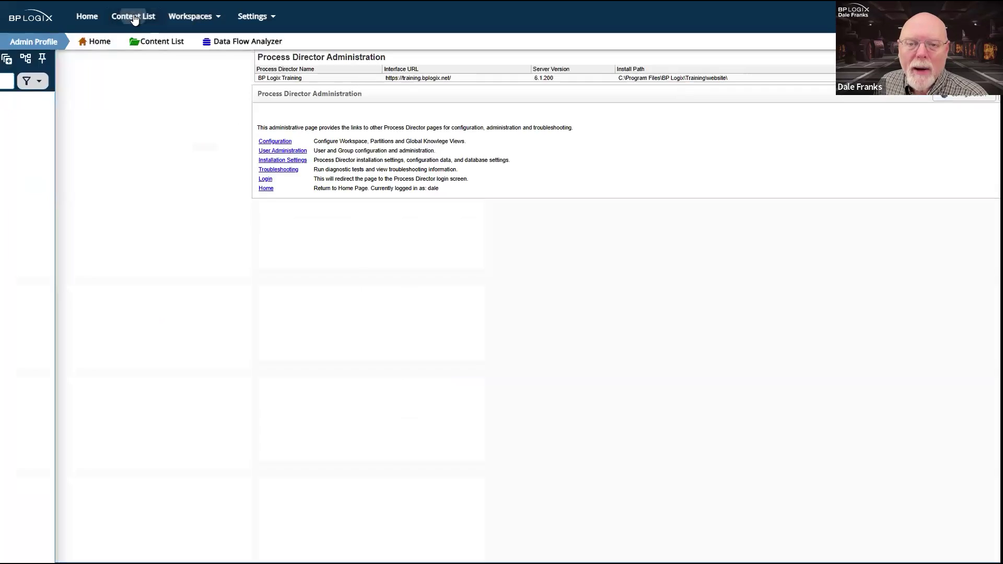
{"action": "left_click", "coordinate": [238, 59]}
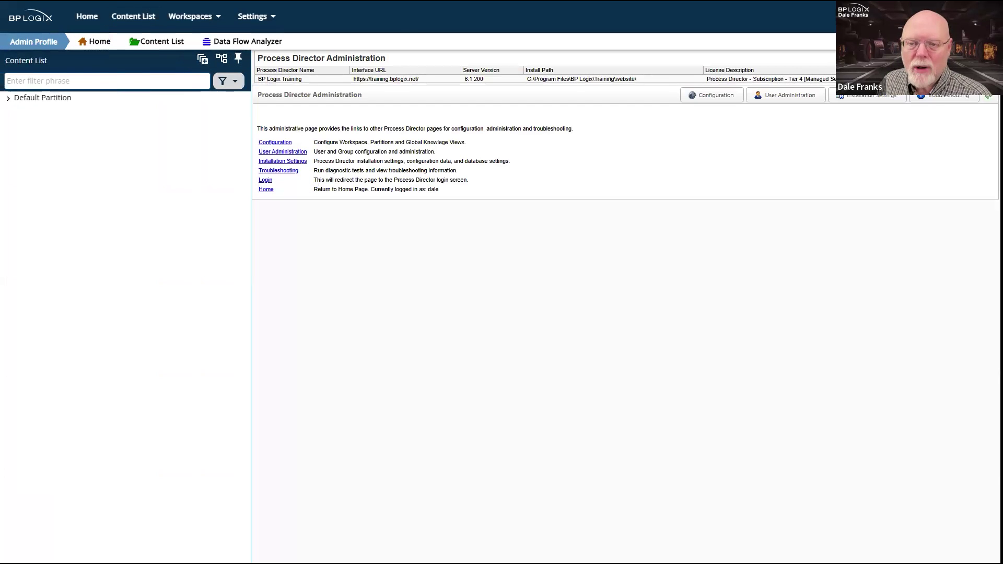
{"action": "left_click", "coordinate": [9, 99]}
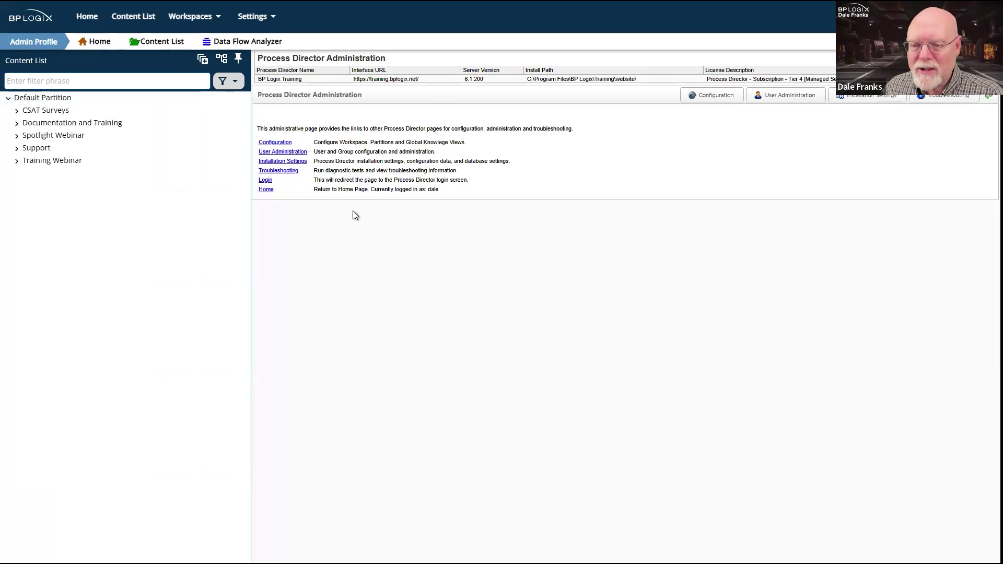
{"action": "left_click", "coordinate": [276, 144]}
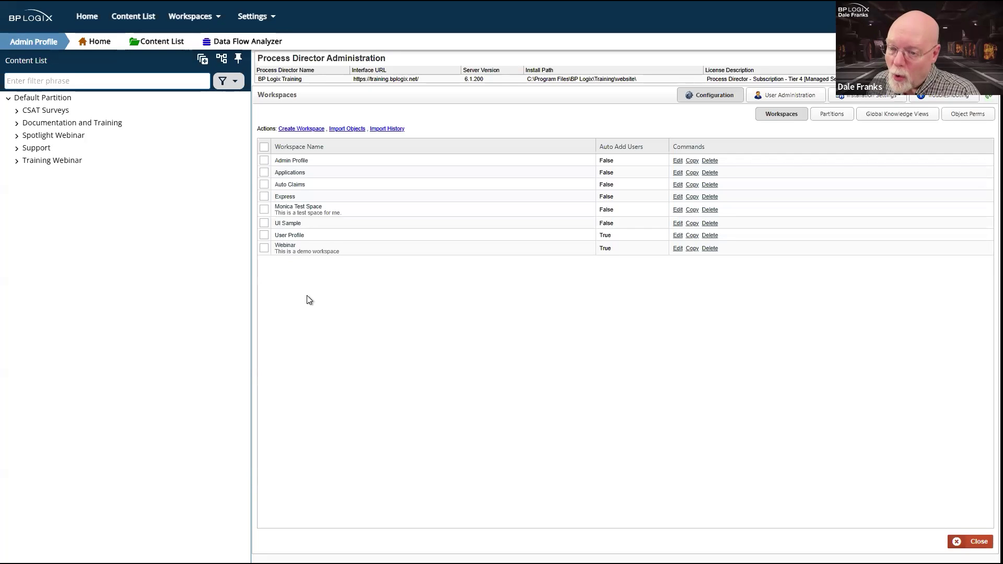
Step: In User Administration, give the Customer Support director's account System Configuration Admin rights
{"action": "left_click", "coordinate": [789, 100]}
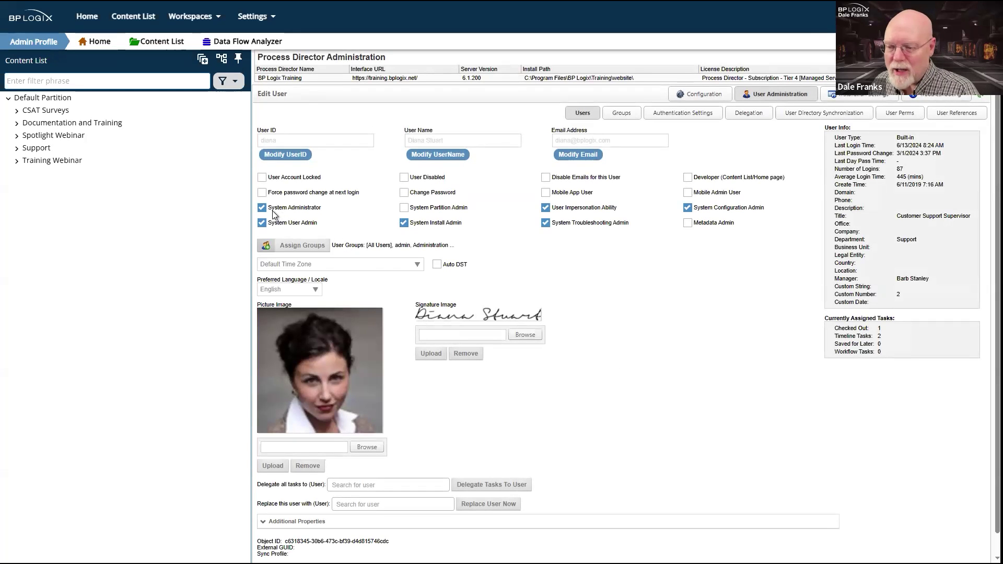
{"action": "key", "text": "alt+Left"}
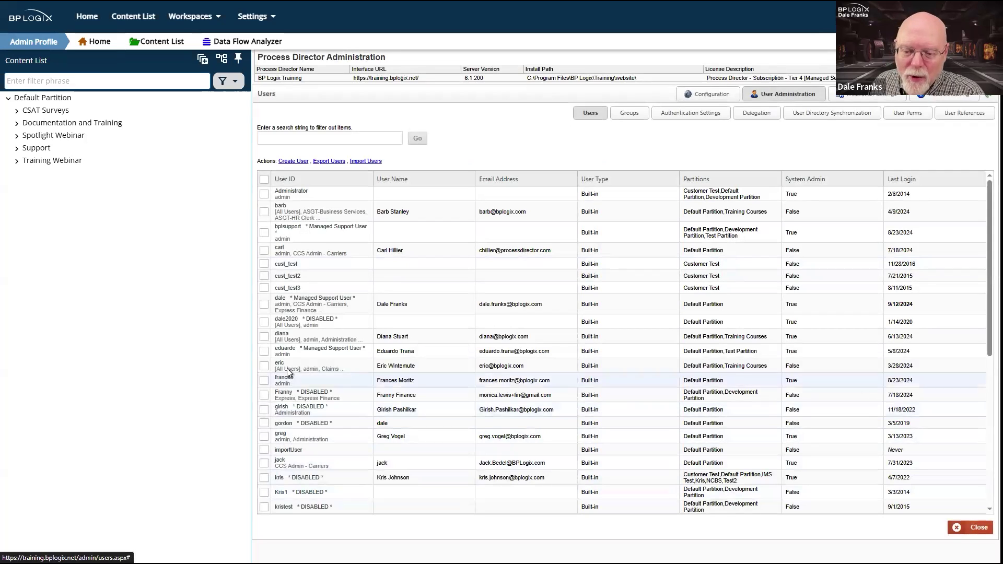
{"action": "left_click", "coordinate": [279, 363]}
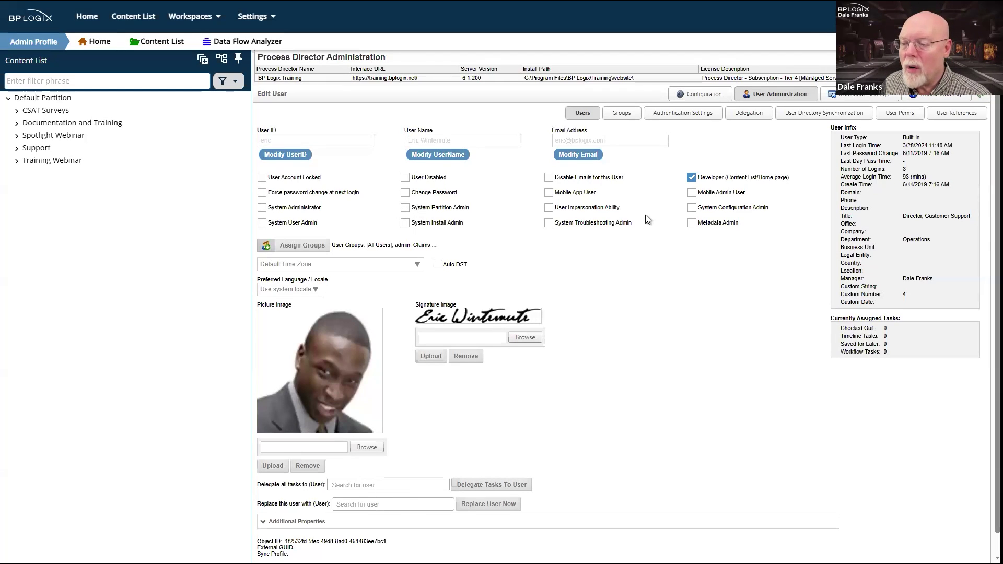
{"action": "left_click", "coordinate": [693, 208]}
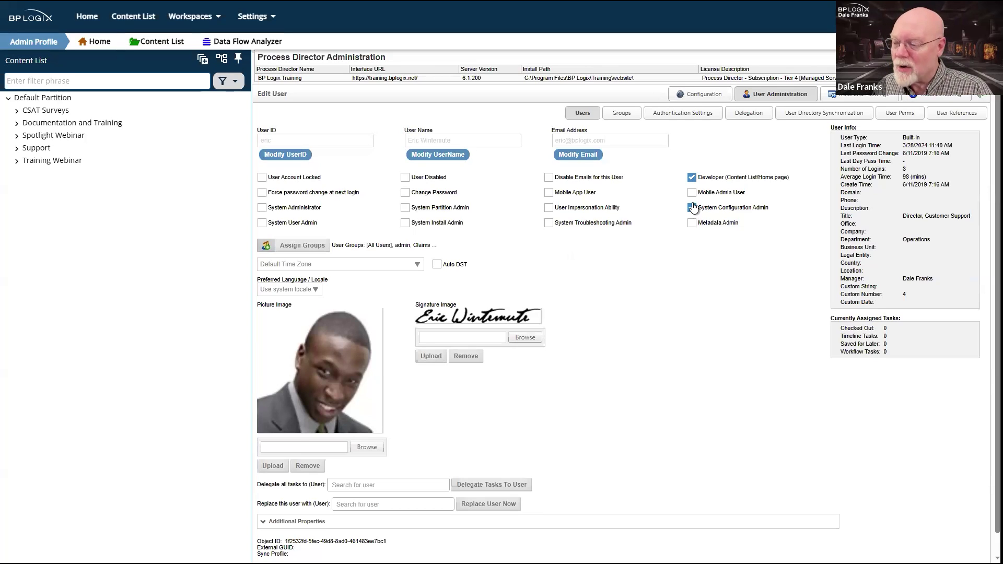
Step: Go back to the Configuration page through the Settings menu
{"action": "left_click", "coordinate": [277, 22]}
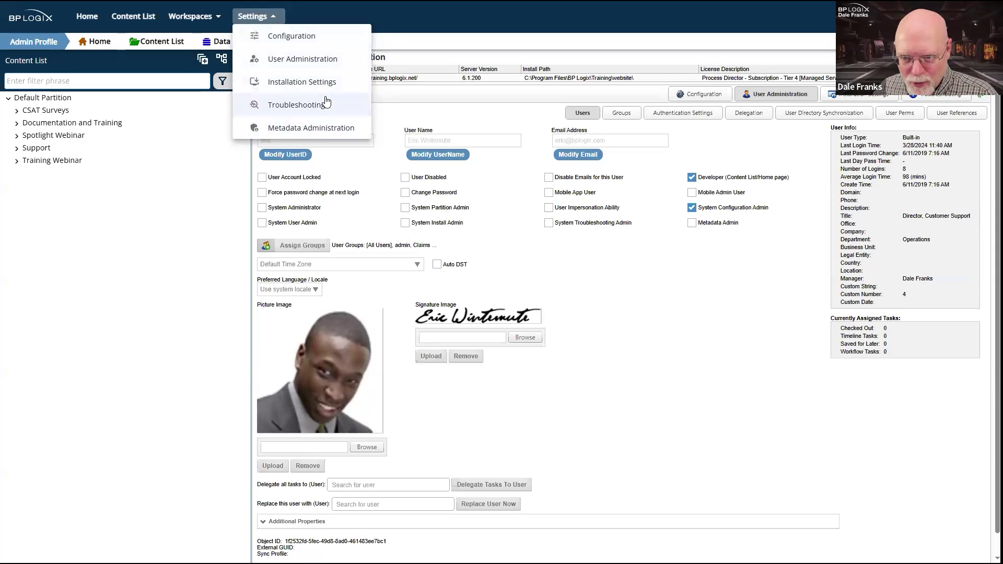
{"action": "left_click", "coordinate": [313, 42]}
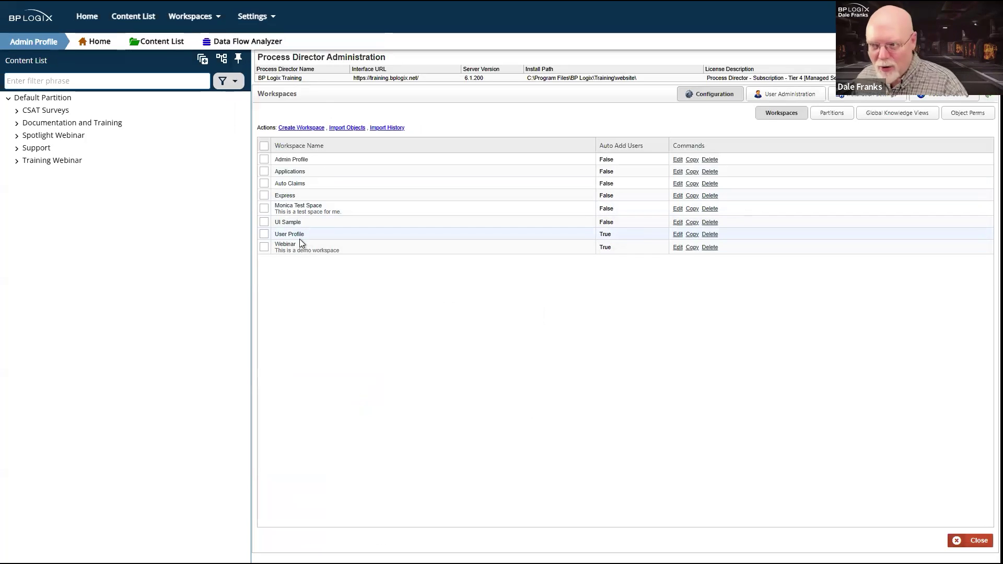
Step: Show the partitions list from the Configuration page's Partitions button
{"action": "left_click", "coordinate": [832, 114]}
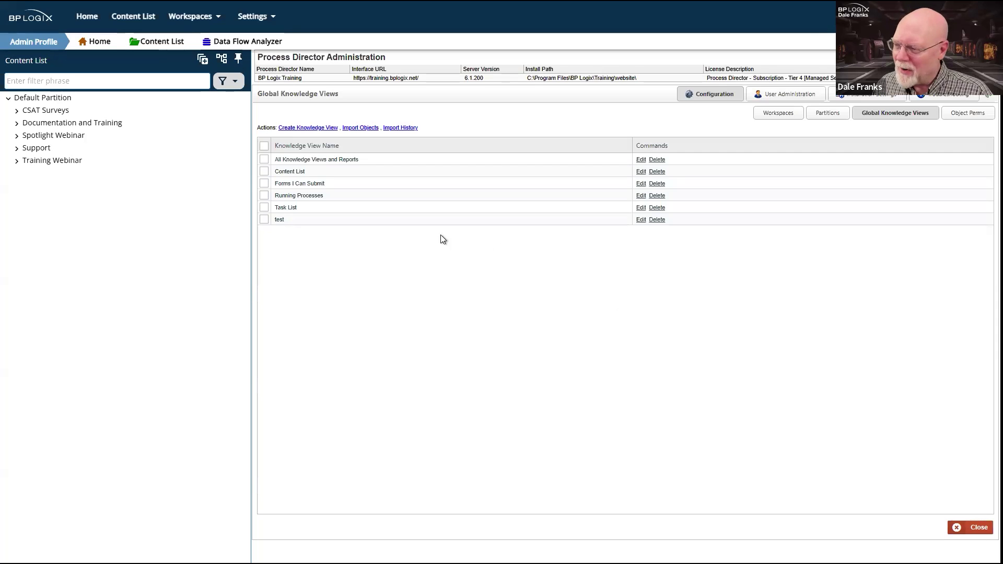
Step: Open the Task List global knowledge view for editing
{"action": "left_click", "coordinate": [285, 209]}
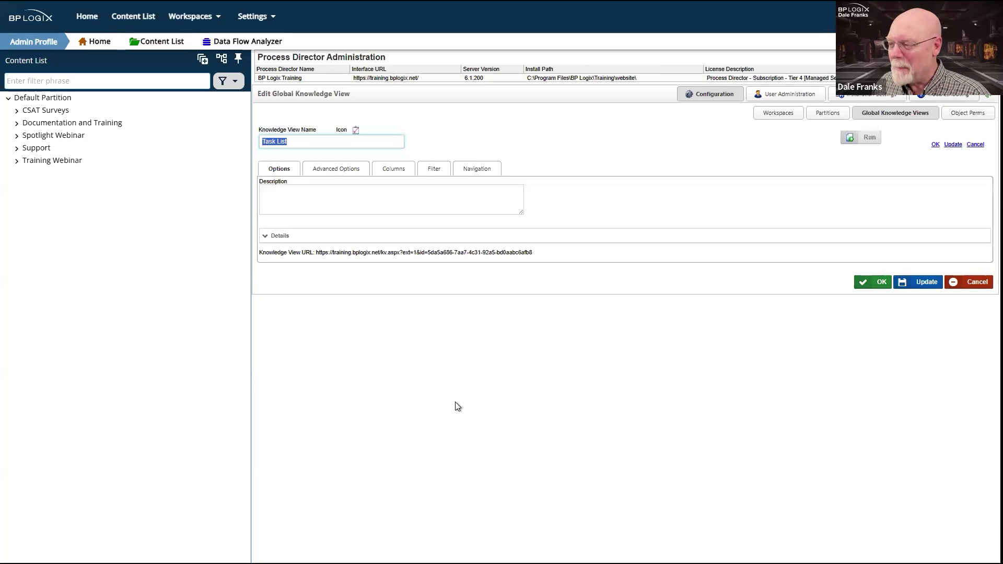
Step: Return to the administration Workspaces list showing all eight workspaces
{"action": "left_click", "coordinate": [768, 111]}
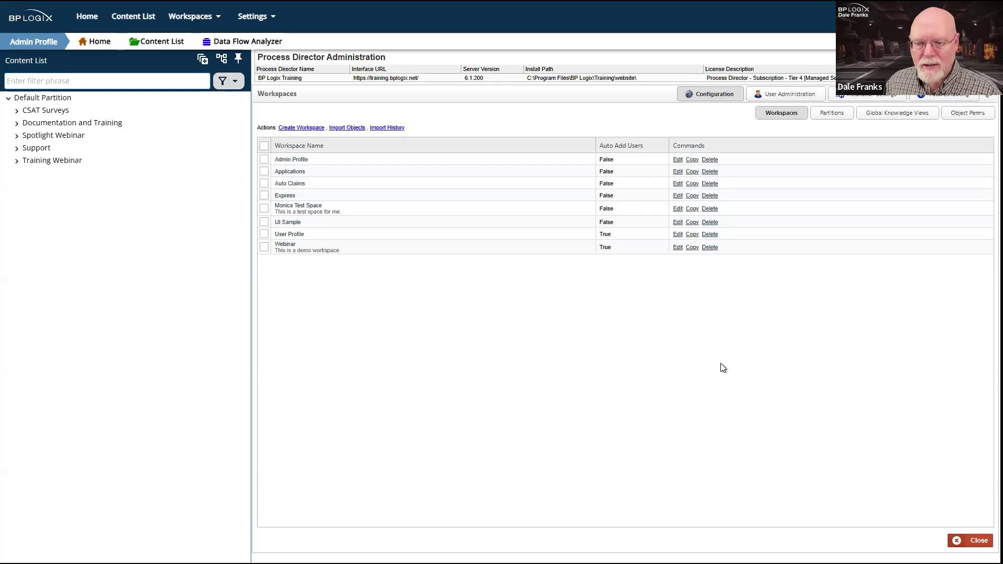
Step: Expand Documentation and Training > Training Webinar > Archive and open its Workspaces/Dashboards folder
{"action": "left_click", "coordinate": [17, 123]}
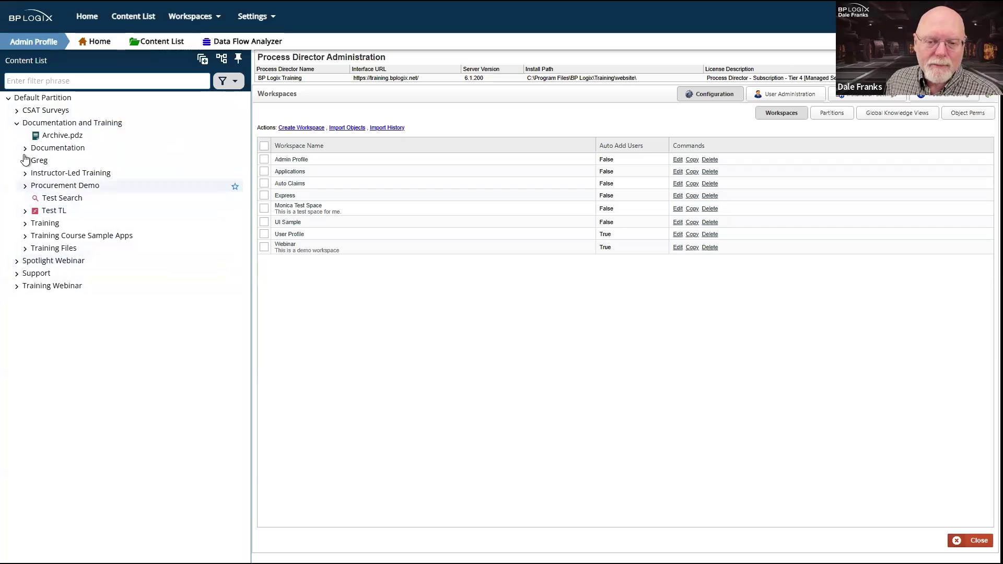
{"action": "left_click", "coordinate": [17, 287]}
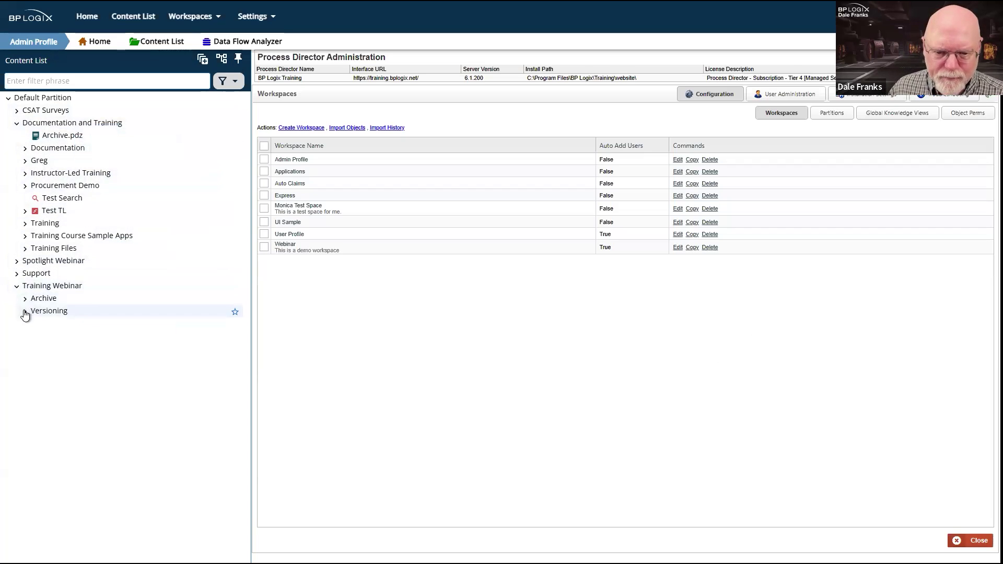
{"action": "left_click", "coordinate": [25, 299]}
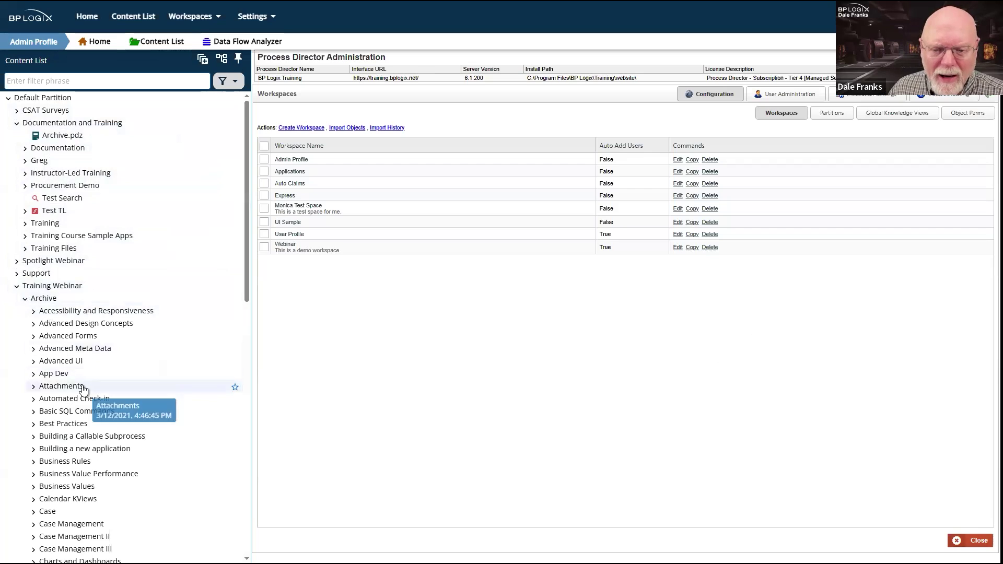
{"action": "scroll", "coordinate": [82, 389], "scroll_direction": "down", "scroll_amount": 4}
{"action": "scroll", "coordinate": [83, 389], "scroll_direction": "up", "scroll_amount": 1}
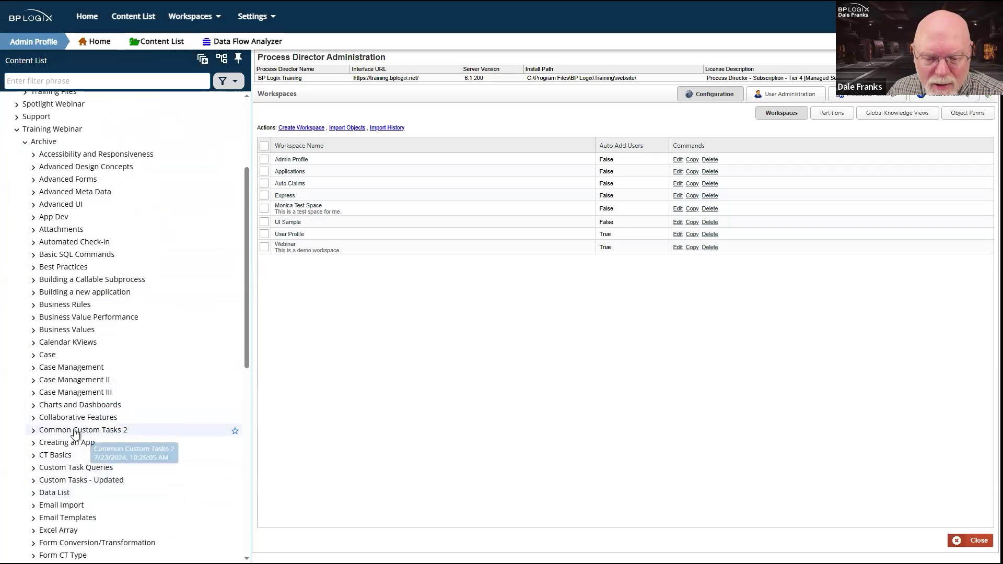
{"action": "scroll", "coordinate": [65, 490], "scroll_direction": "down", "scroll_amount": 2}
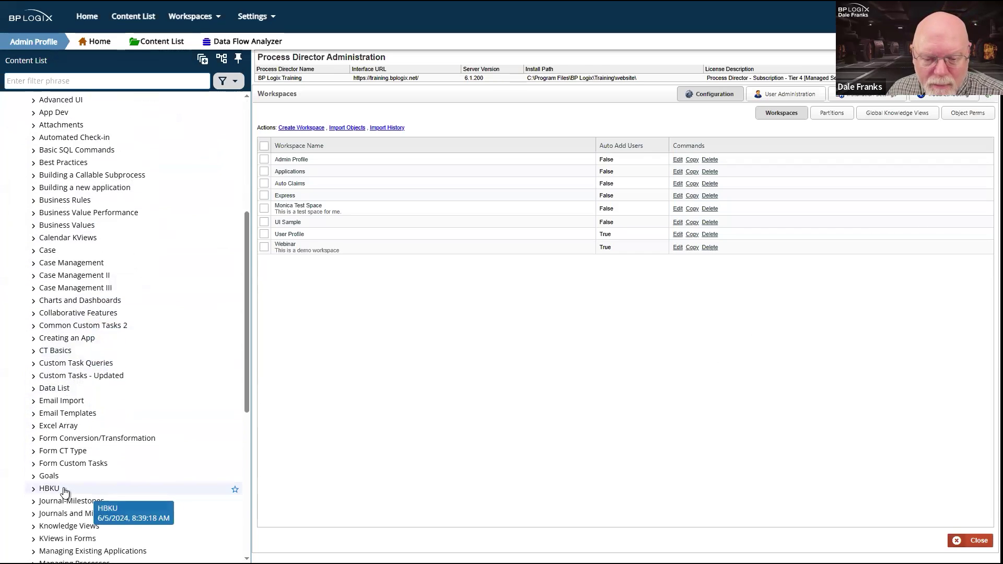
{"action": "scroll", "coordinate": [63, 488], "scroll_direction": "down", "scroll_amount": 6}
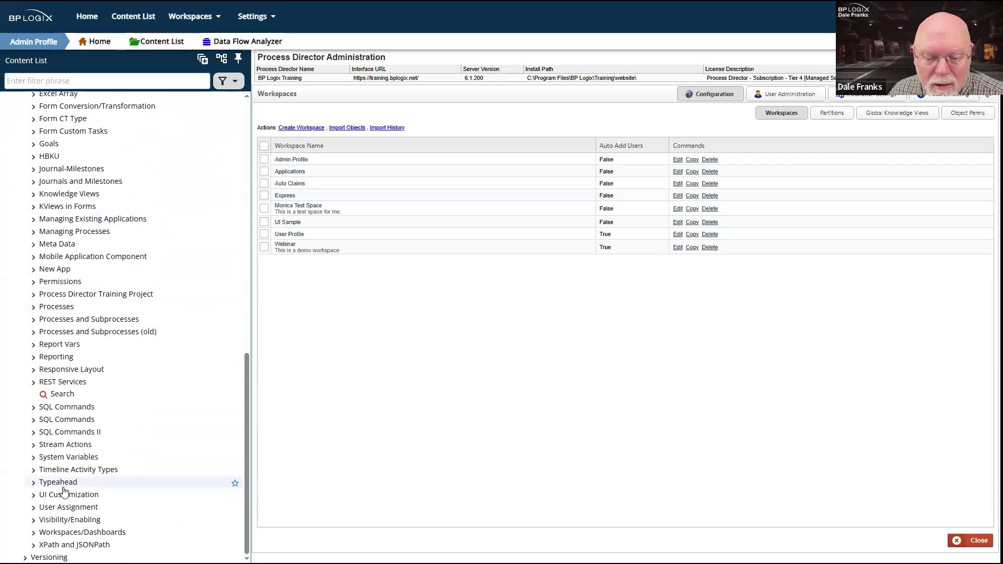
{"action": "left_click", "coordinate": [73, 533]}
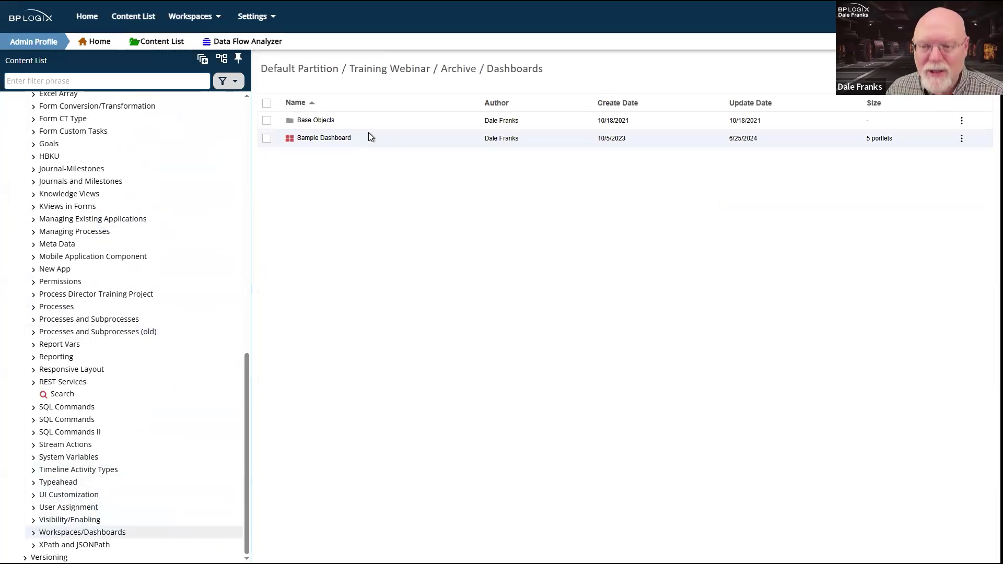
Step: Open Sample Dashboard's definition showing Processes in Error, Task List, clock and form buttons
{"action": "left_click", "coordinate": [302, 140]}
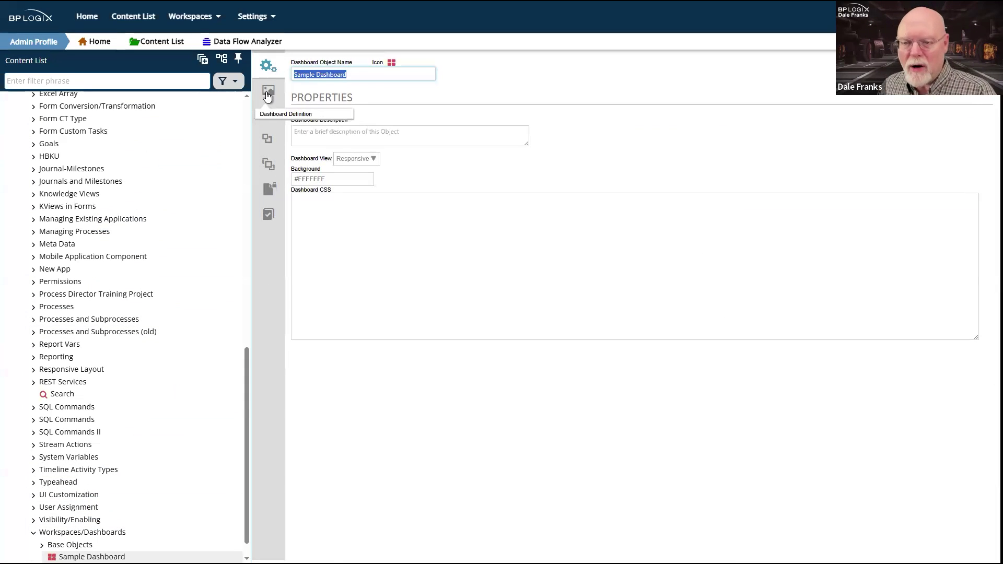
{"action": "left_click", "coordinate": [269, 90]}
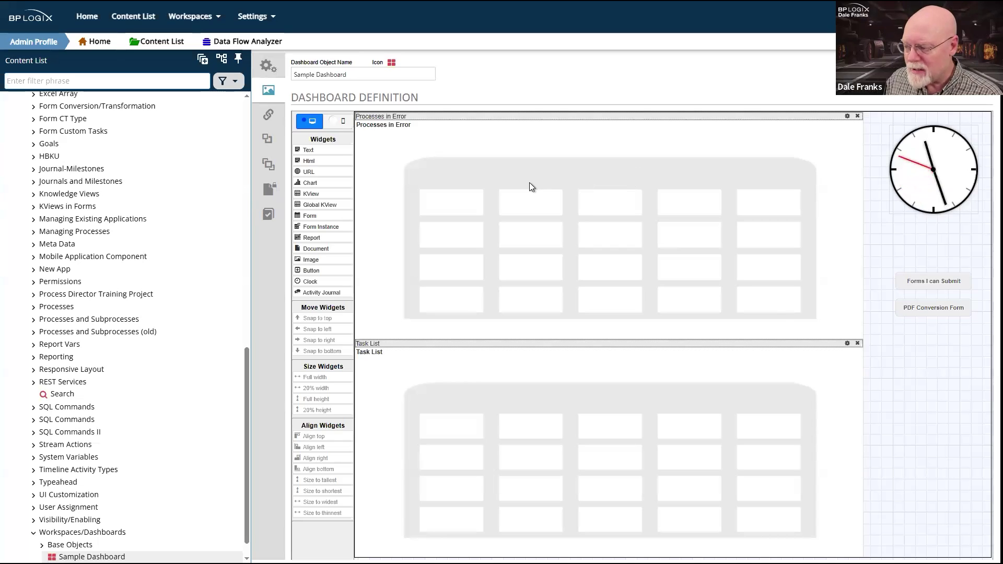
{"action": "mouse_move", "coordinate": [952, 74]}
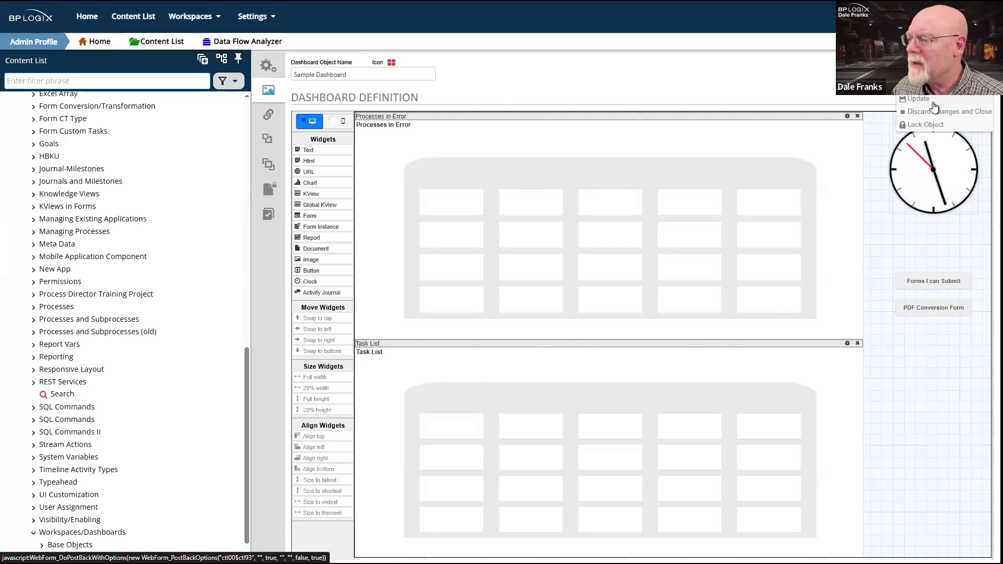
Step: Save the dashboard, open its live preview and test the Forms I can Submit button
{"action": "left_click", "coordinate": [930, 85]}
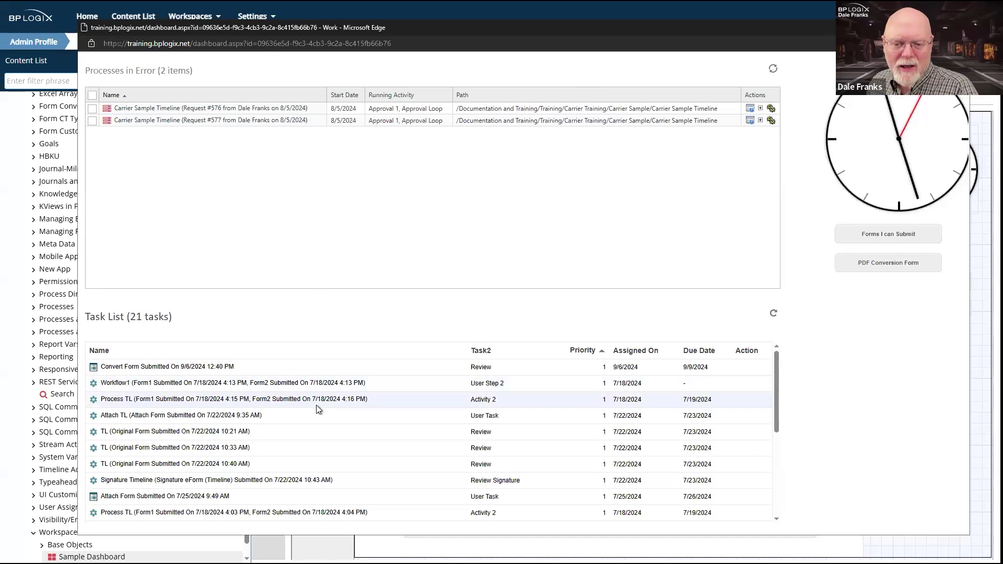
{"action": "scroll", "coordinate": [278, 465], "scroll_direction": "down", "scroll_amount": 5}
{"action": "scroll", "coordinate": [280, 465], "scroll_direction": "up", "scroll_amount": 5}
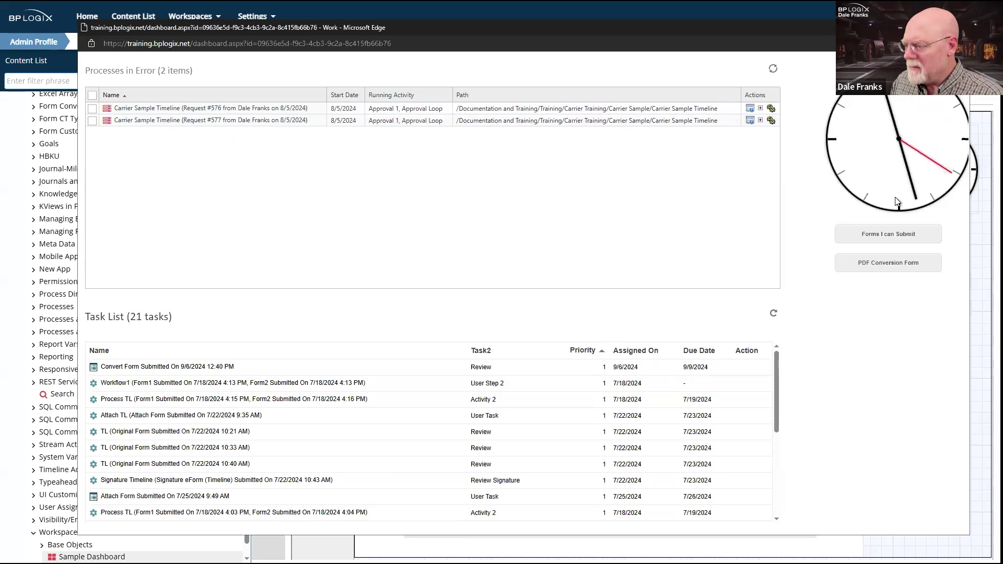
{"action": "left_click", "coordinate": [888, 239]}
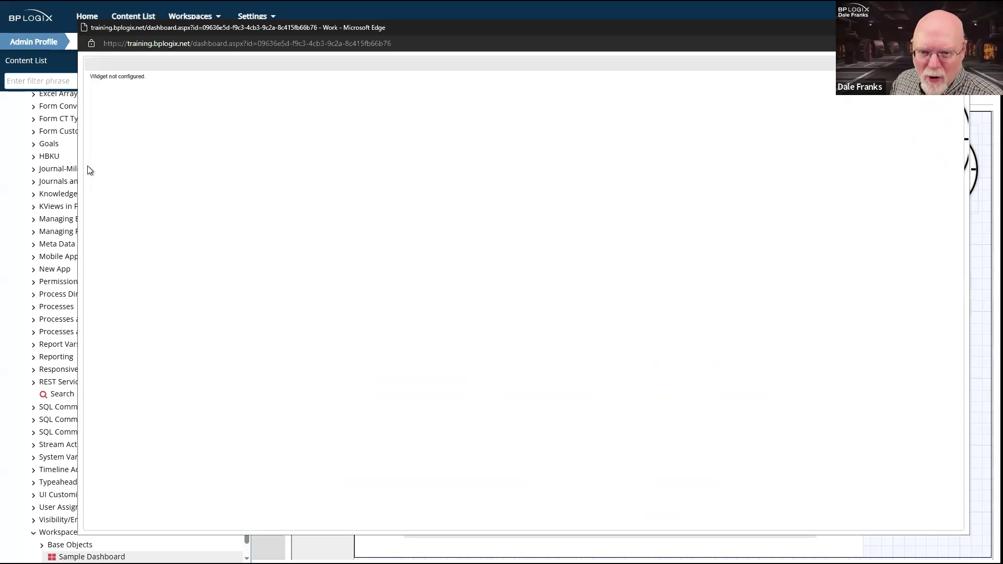
{"action": "left_click_drag", "start_coordinate": [156, 80], "coordinate": [90, 76]}
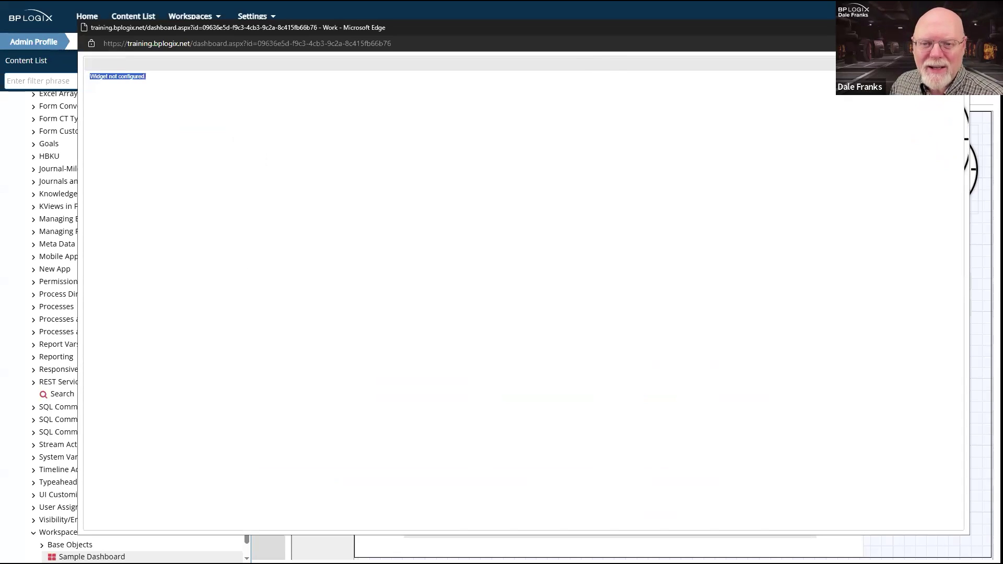
{"action": "left_click", "coordinate": [957, 64]}
Step: Test the PDF Conversion Form button, widen the preview, then close it
{"action": "left_click", "coordinate": [907, 257]}
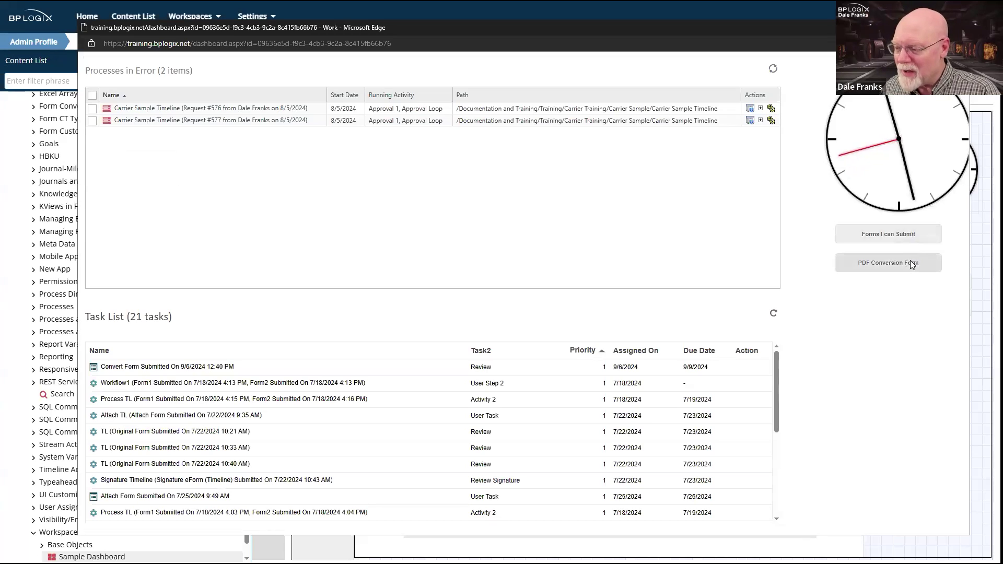
{"action": "left_click", "coordinate": [910, 261]}
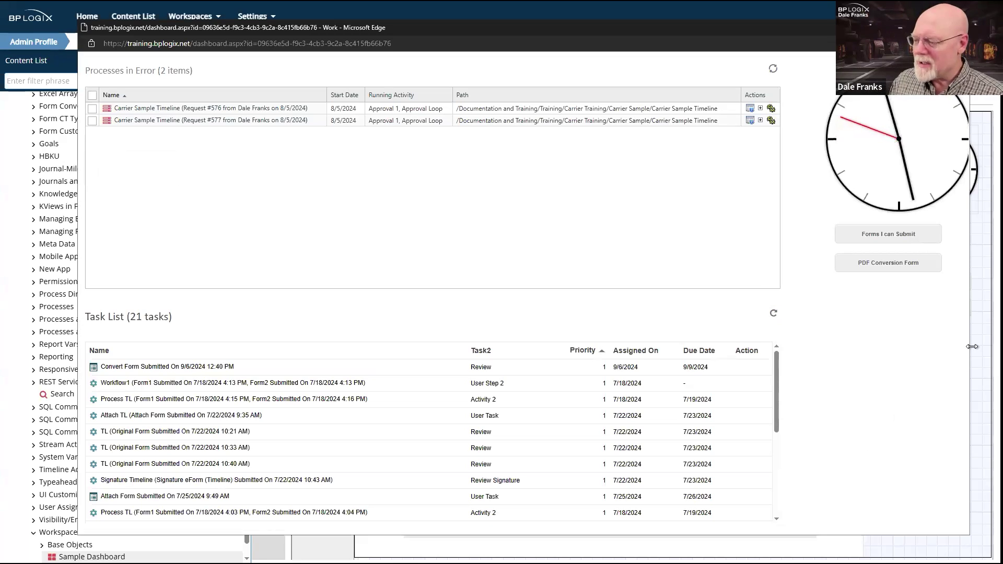
{"action": "left_click_drag", "start_coordinate": [972, 346], "coordinate": [986, 346]}
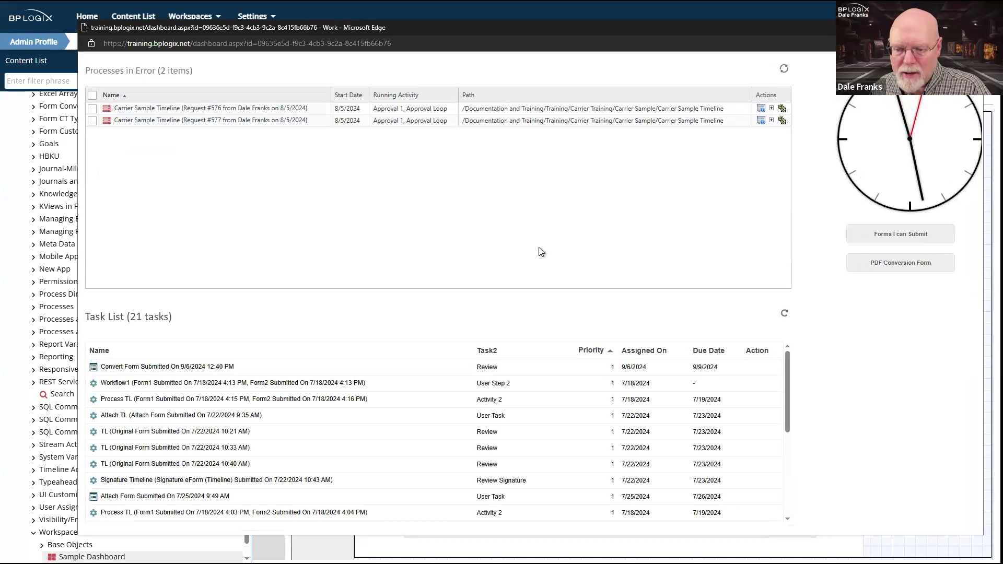
{"action": "left_click", "coordinate": [972, 28]}
{"action": "left_click", "coordinate": [713, 309]}
Step: Put Task List across the top with the clock beside it, and a shorter half-width Processes in Error below left
{"action": "left_click_drag", "start_coordinate": [863, 285], "coordinate": [607, 282]}
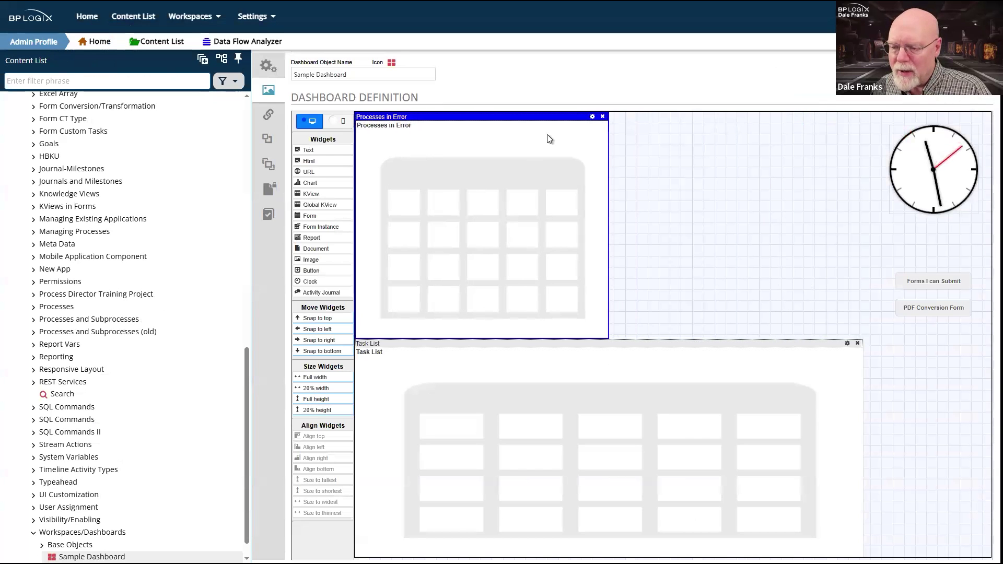
{"action": "left_click_drag", "start_coordinate": [481, 117], "coordinate": [900, 374]}
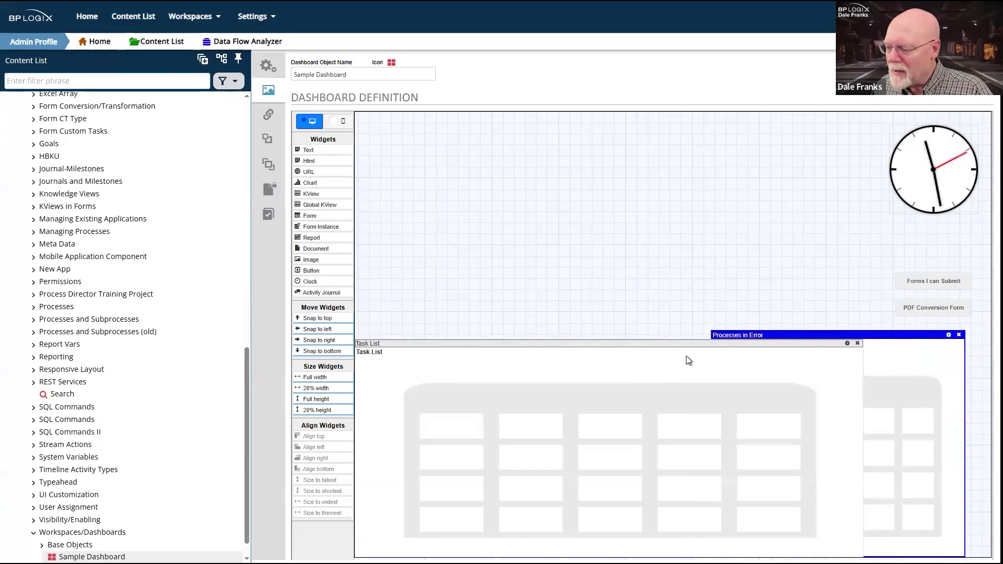
{"action": "left_click_drag", "start_coordinate": [678, 352], "coordinate": [674, 119]}
{"action": "left_click_drag", "start_coordinate": [919, 160], "coordinate": [896, 151]}
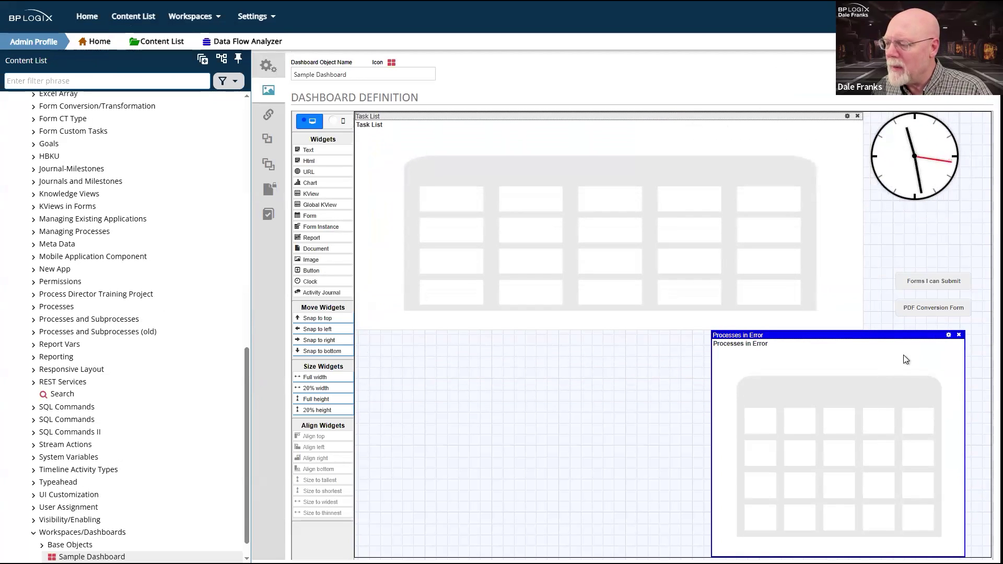
{"action": "left_click_drag", "start_coordinate": [892, 340], "coordinate": [531, 359]}
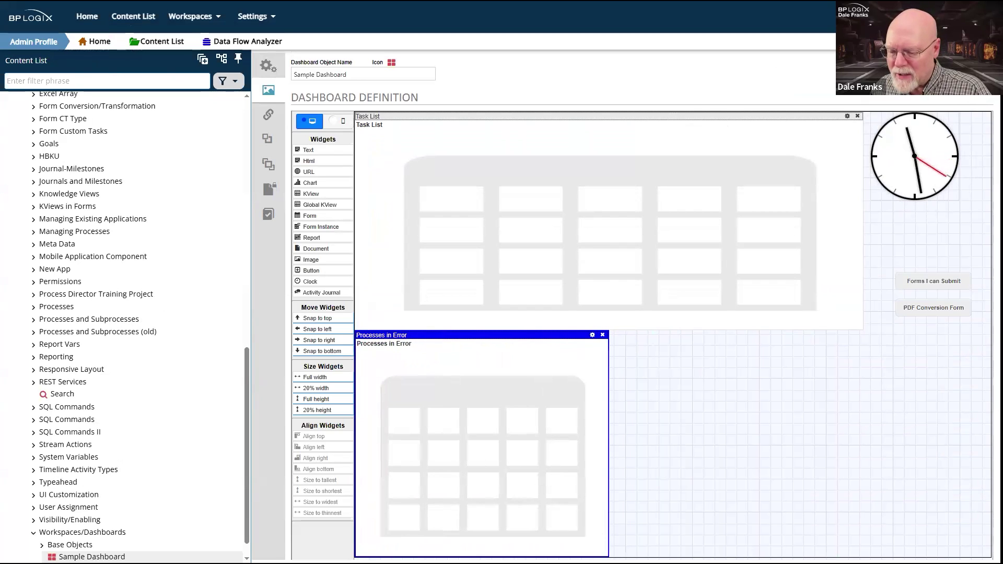
{"action": "left_click_drag", "start_coordinate": [608, 557], "coordinate": [606, 431]}
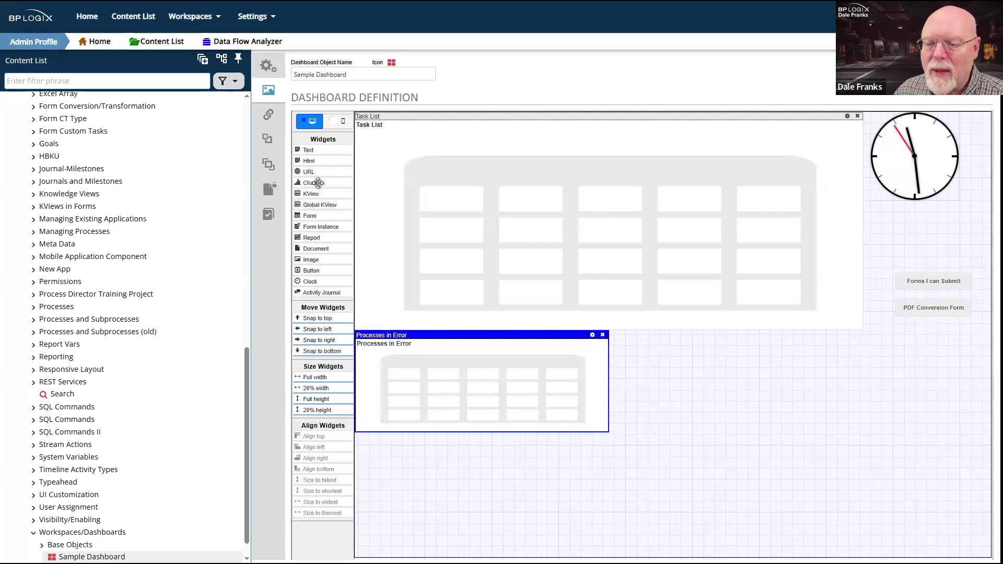
Step: Drop a Chart widget beside Processes in Error and stretch it right and down to fill the corner
{"action": "left_click_drag", "start_coordinate": [318, 183], "coordinate": [677, 337]}
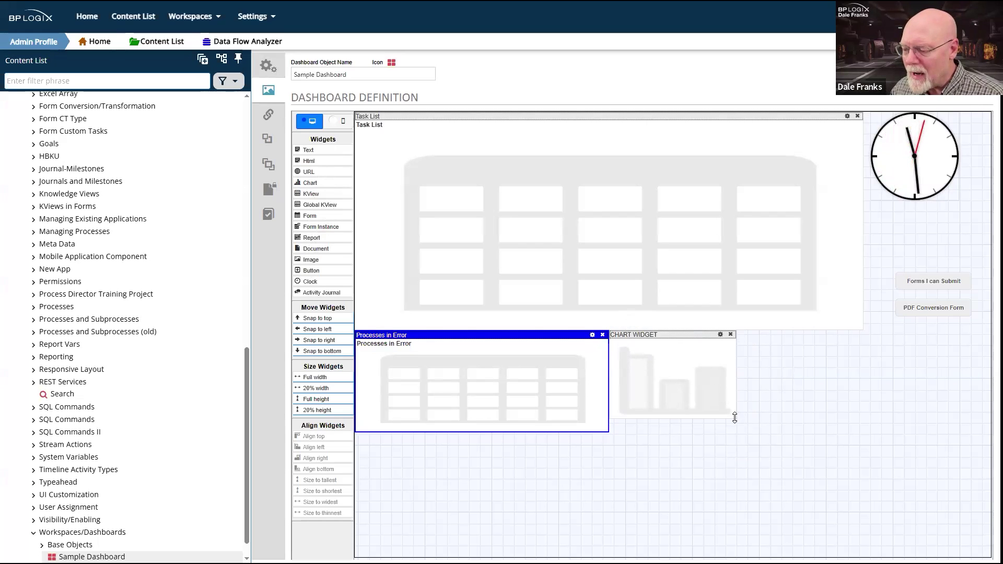
{"action": "left_click_drag", "start_coordinate": [736, 416], "coordinate": [977, 391]}
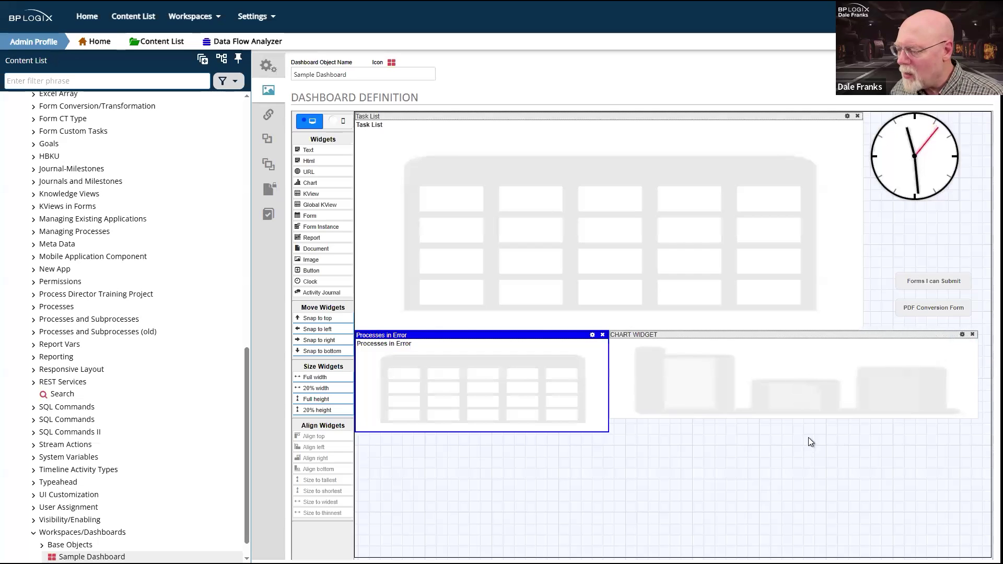
{"action": "left_click_drag", "start_coordinate": [821, 418], "coordinate": [822, 552]}
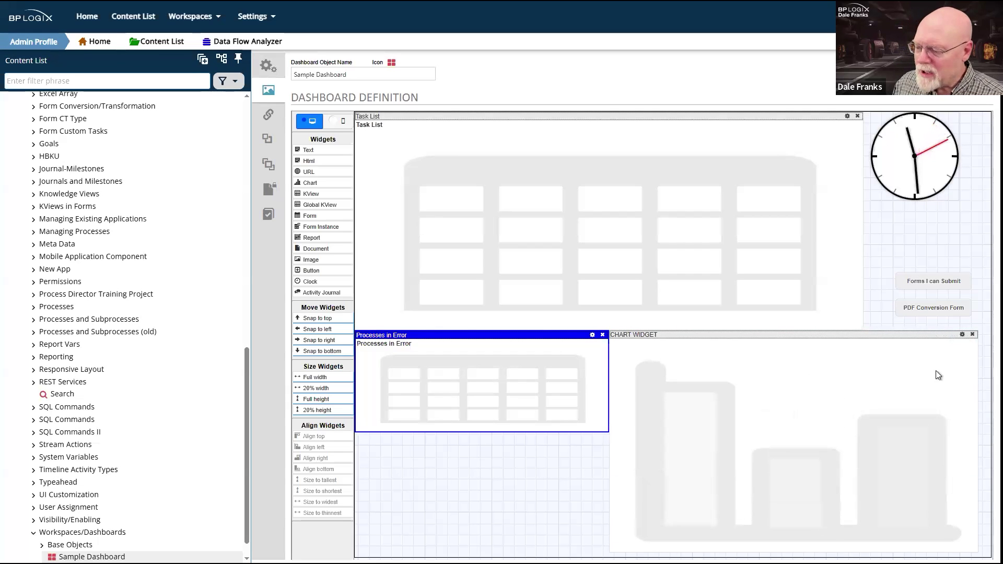
Step: Retitle the chart widget 'Pie Chart' and set it to always display its title bar
{"action": "left_click", "coordinate": [962, 335]}
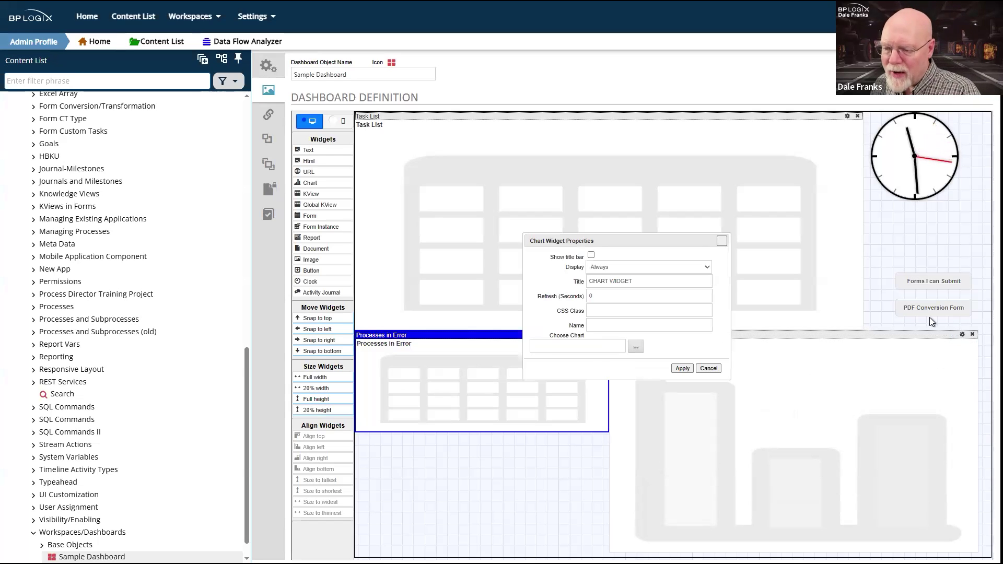
{"action": "triple_click", "coordinate": [667, 284]}
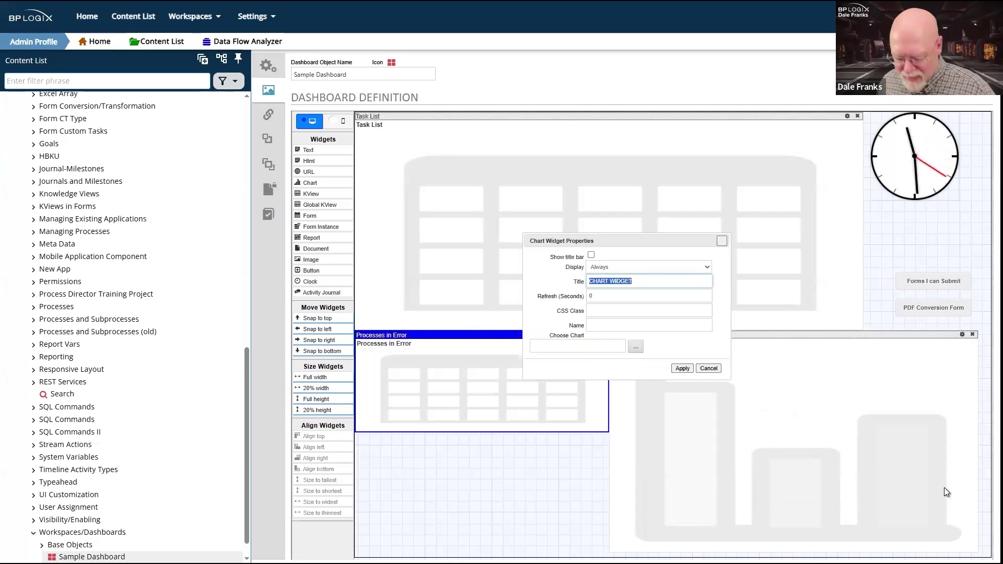
{"action": "type", "text": "Pie Chart"}
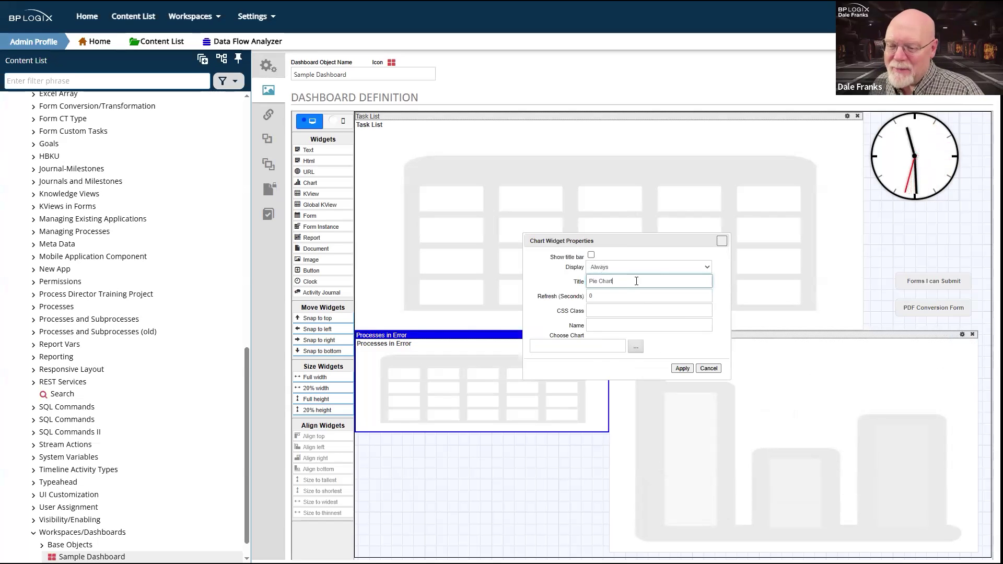
{"action": "left_click", "coordinate": [591, 255]}
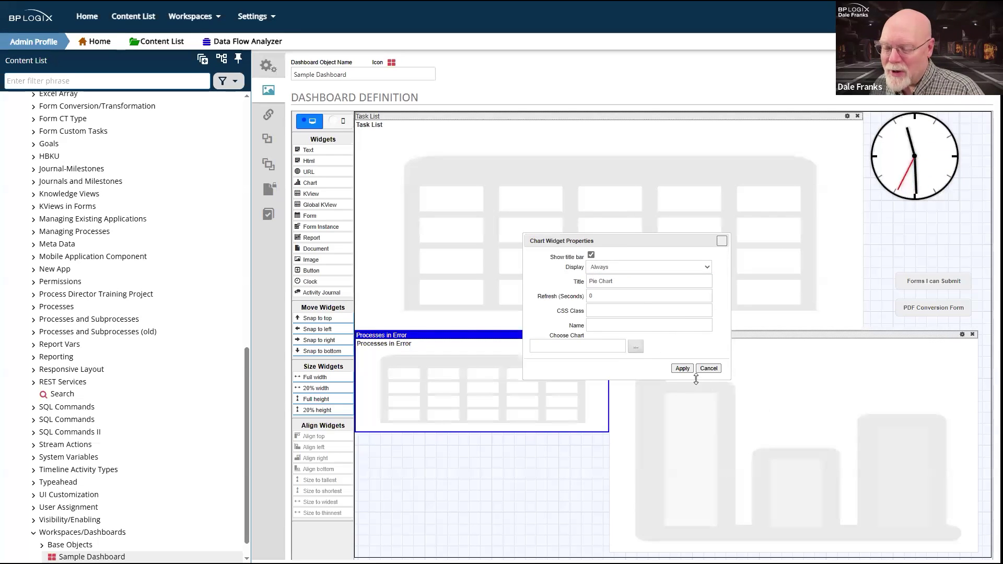
{"action": "left_click", "coordinate": [641, 286]}
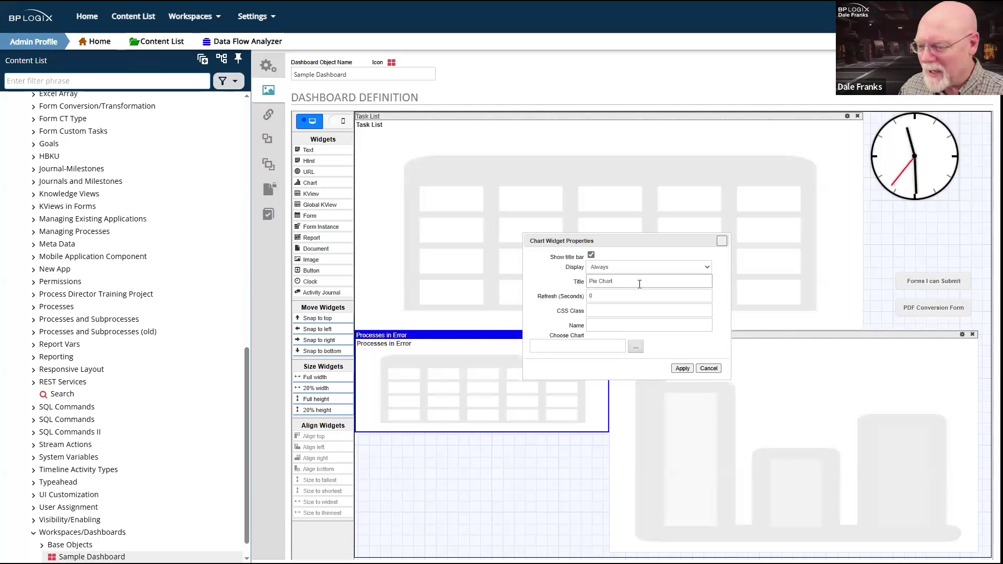
Step: Review the CSS class, refresh interval and widget name settings in Chart Widget Properties
{"action": "left_click", "coordinate": [635, 311]}
{"action": "left_click", "coordinate": [655, 297]}
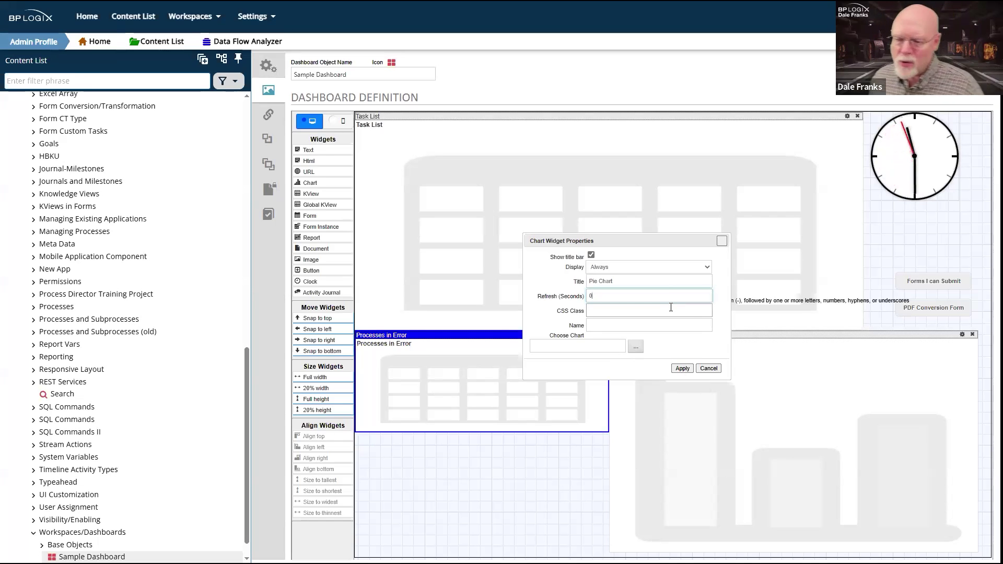
{"action": "left_click", "coordinate": [671, 309]}
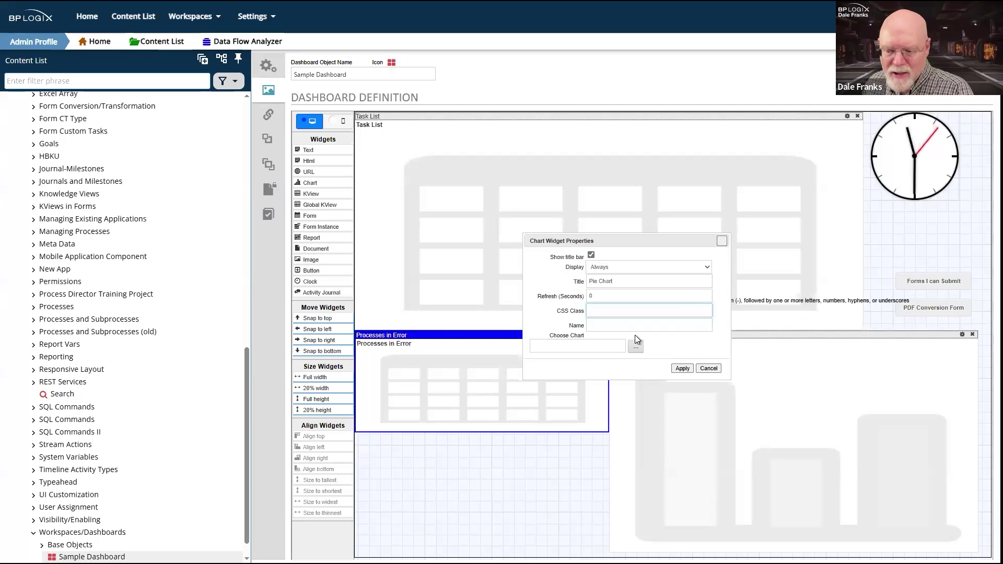
{"action": "left_click", "coordinate": [696, 325]}
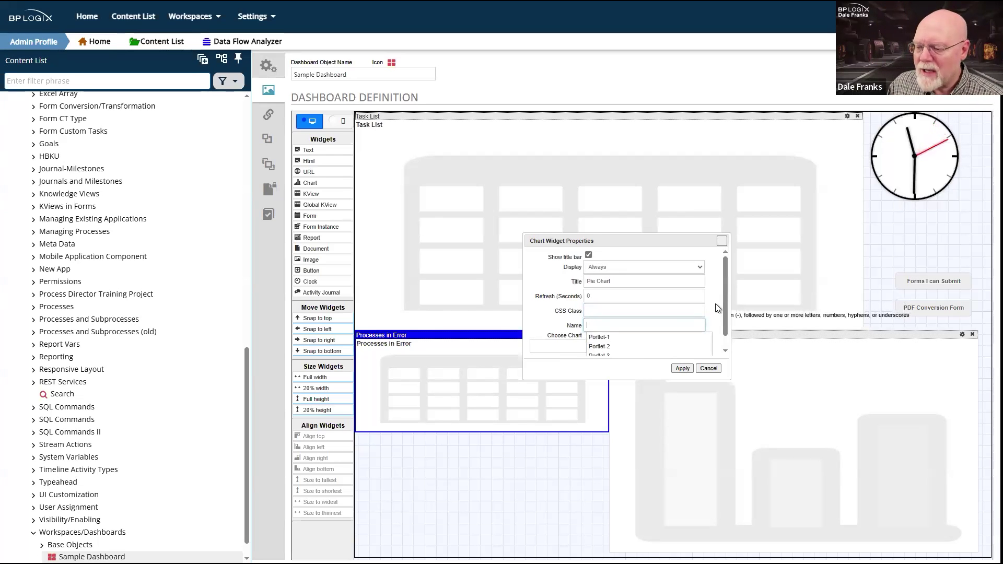
{"action": "left_click", "coordinate": [726, 294]}
{"action": "left_click", "coordinate": [700, 327]}
{"action": "left_click", "coordinate": [729, 315]}
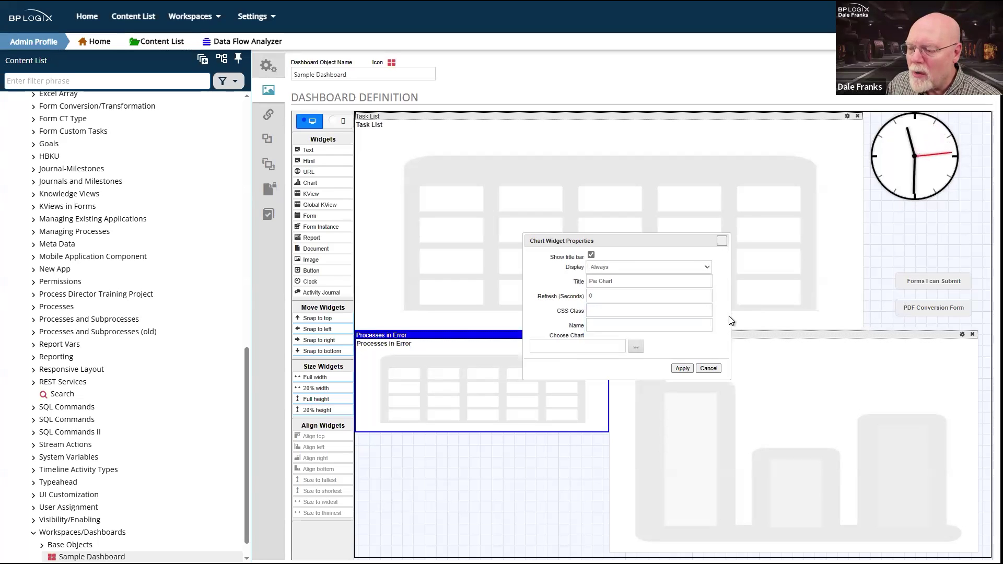
{"action": "left_click", "coordinate": [657, 326]}
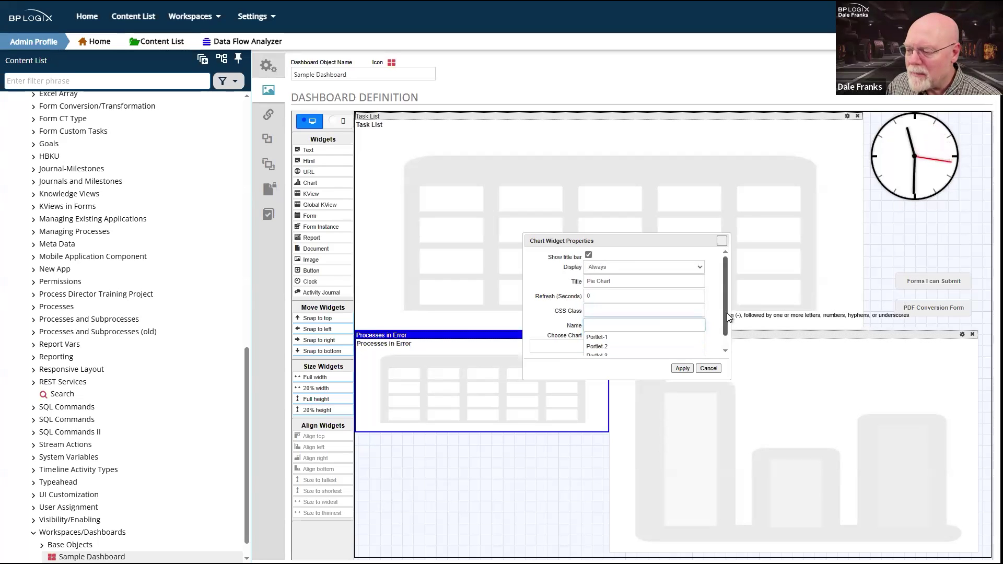
{"action": "left_click", "coordinate": [726, 313]}
{"action": "left_click", "coordinate": [668, 326]}
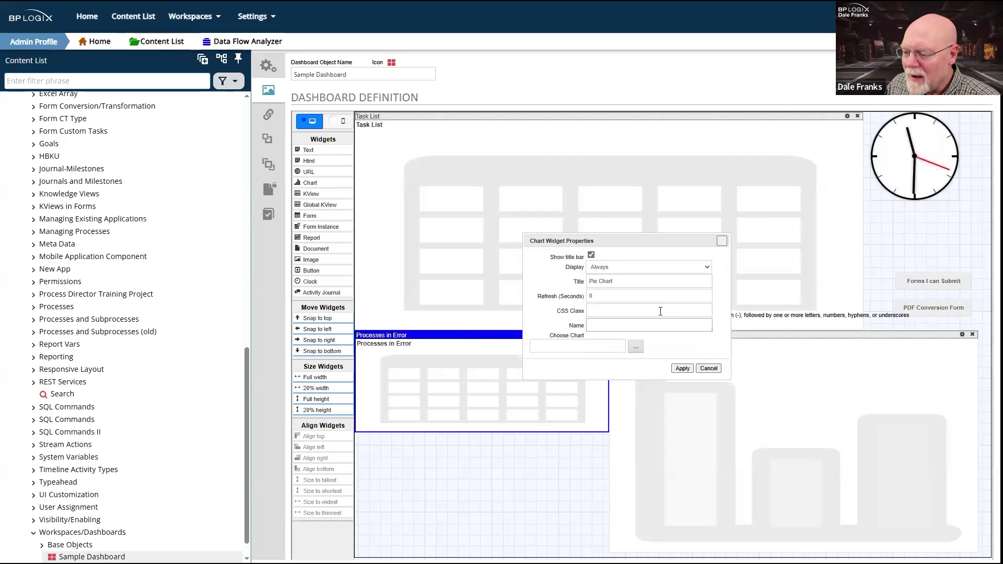
{"action": "scroll", "coordinate": [664, 332], "scroll_direction": "down", "scroll_amount": 1}
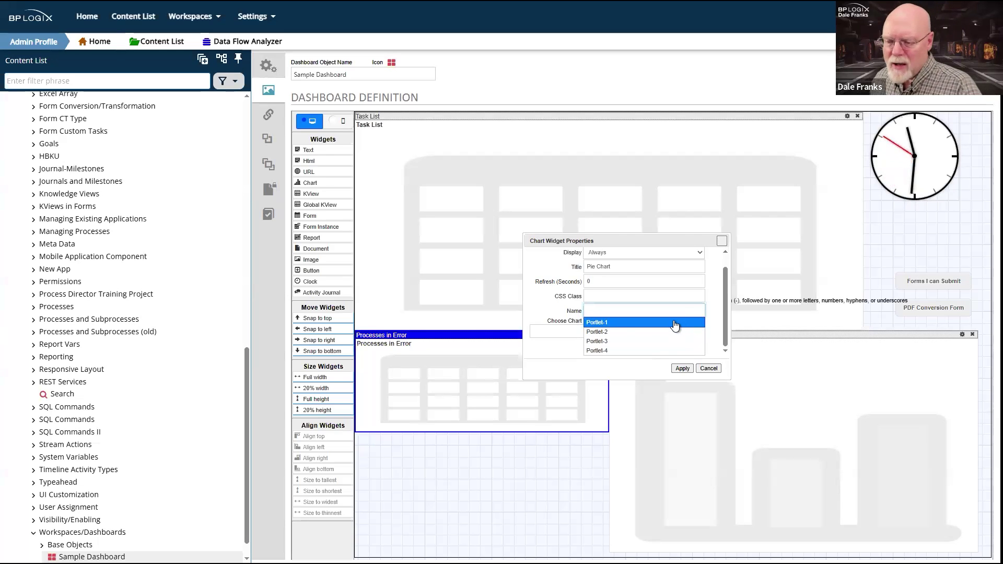
{"action": "left_click", "coordinate": [565, 345]}
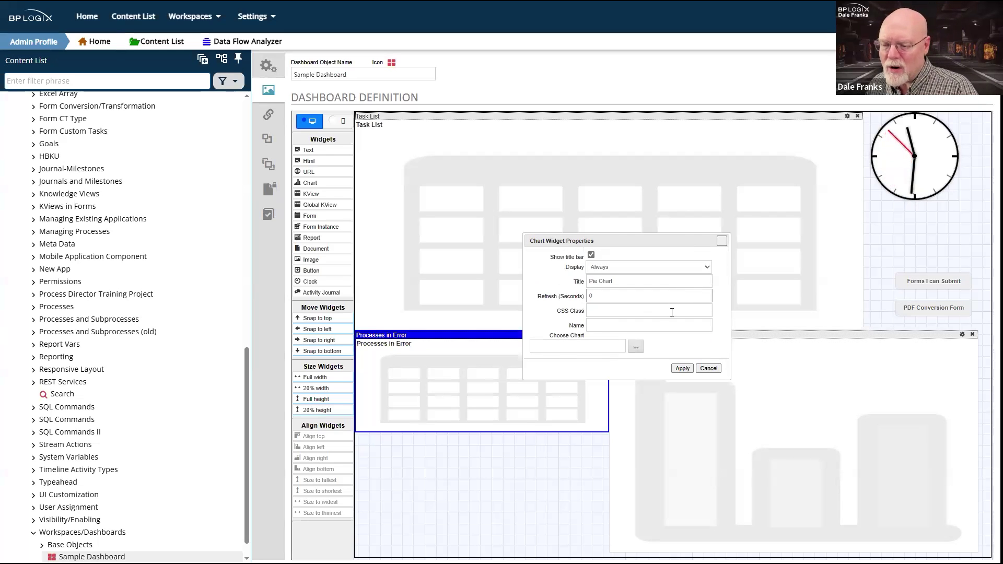
{"action": "left_click", "coordinate": [653, 325]}
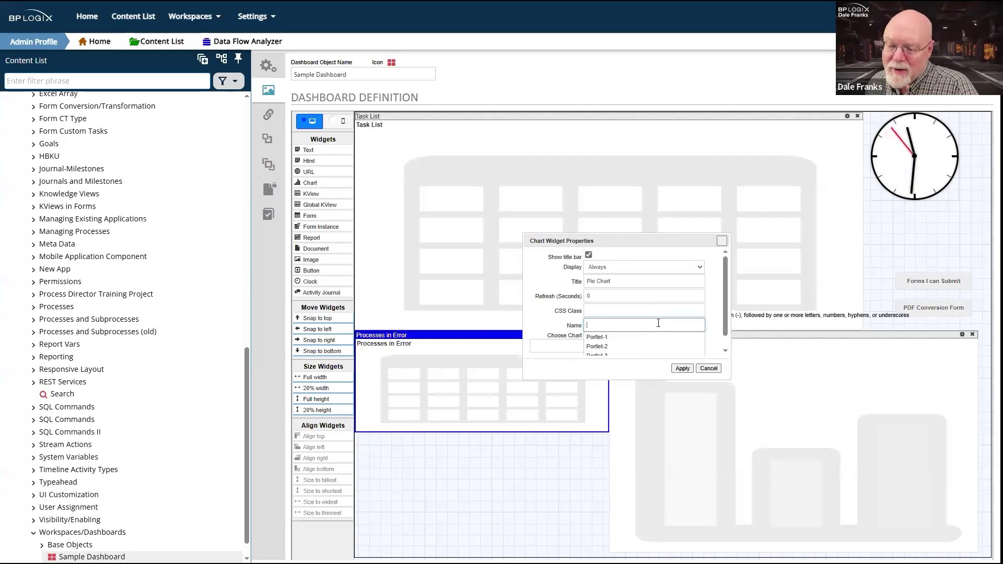
{"action": "left_click", "coordinate": [538, 332]}
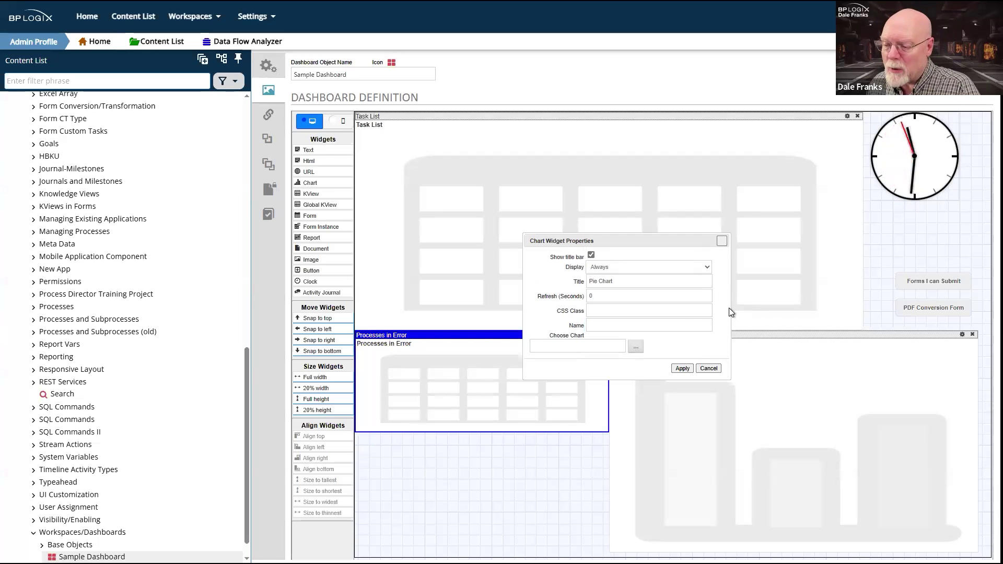
Step: Pick the TotalsPie chart from Charts and Dashboards > Dashboard and apply it to the widget
{"action": "left_click", "coordinate": [636, 347]}
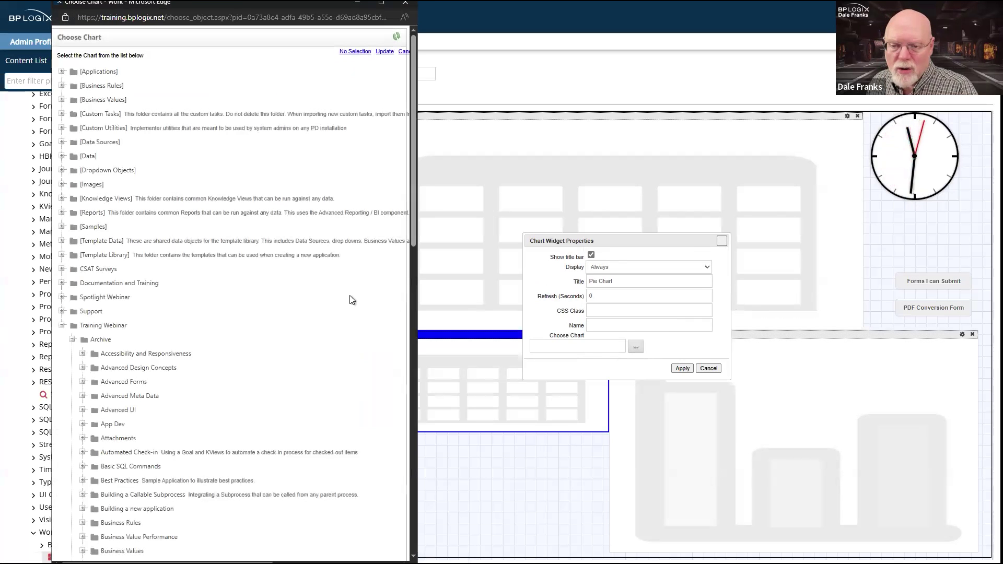
{"action": "scroll", "coordinate": [310, 306], "scroll_direction": "down", "scroll_amount": 6}
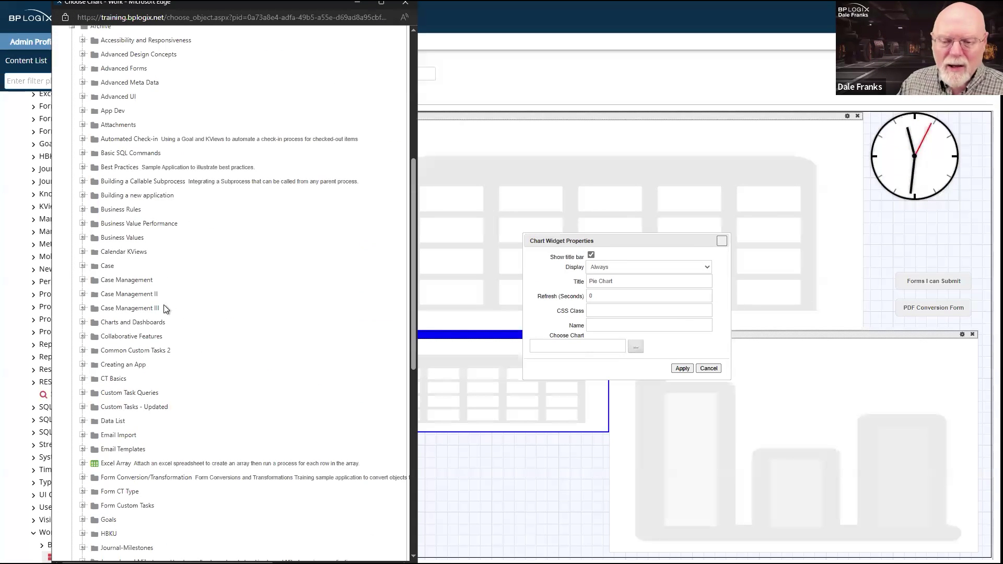
{"action": "left_click", "coordinate": [137, 322]}
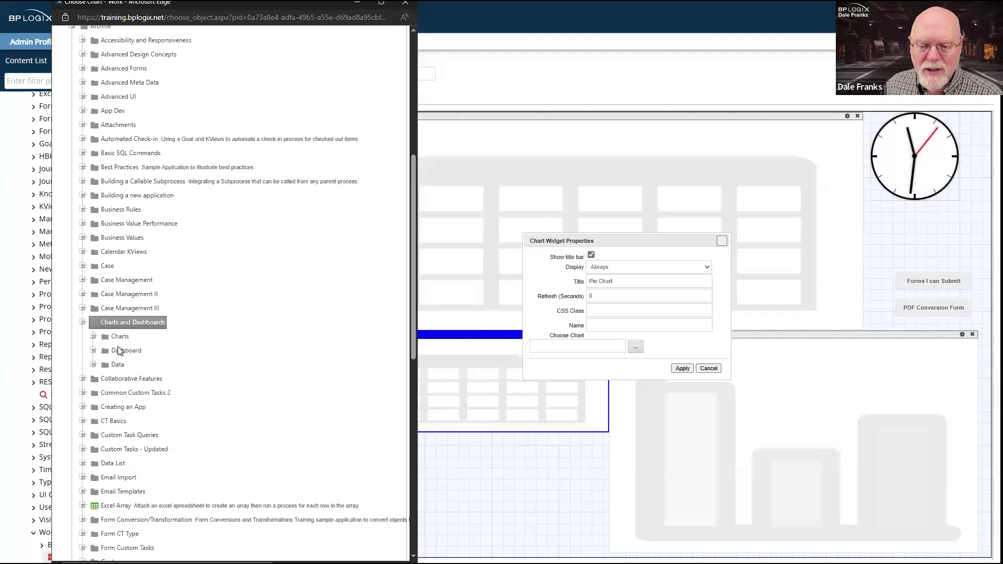
{"action": "left_click", "coordinate": [94, 336]}
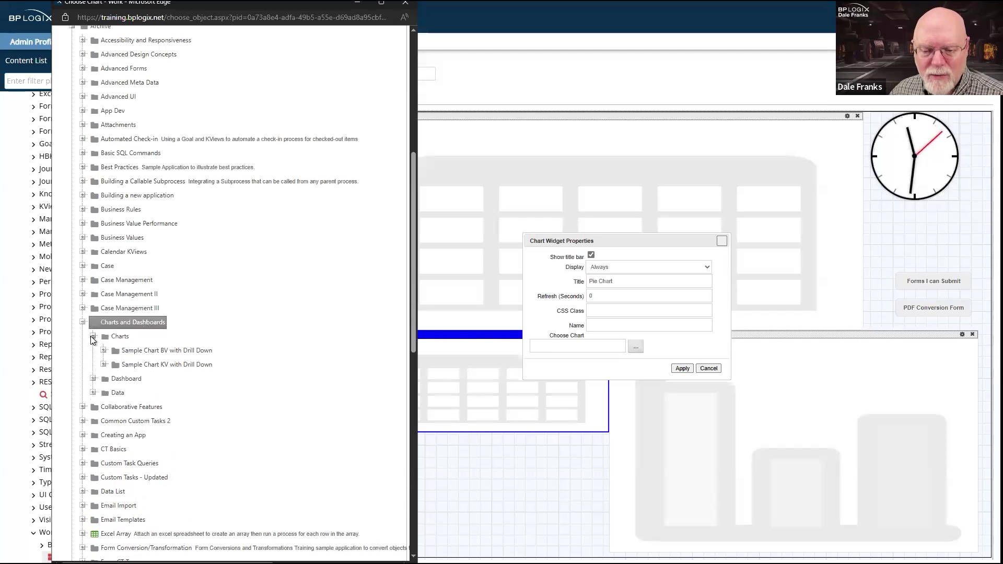
{"action": "left_click", "coordinate": [111, 352]}
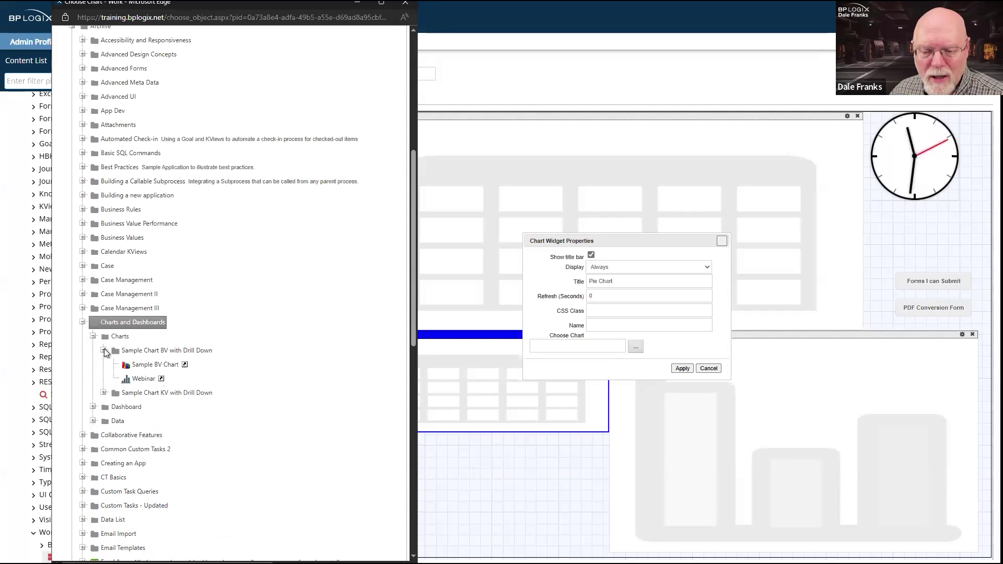
{"action": "left_click", "coordinate": [103, 393]}
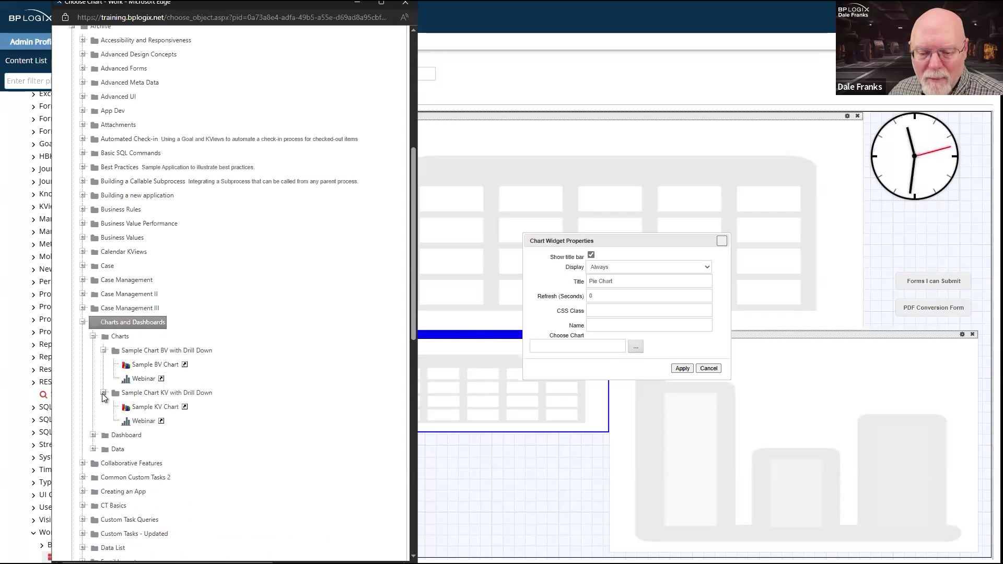
{"action": "left_click", "coordinate": [98, 436]}
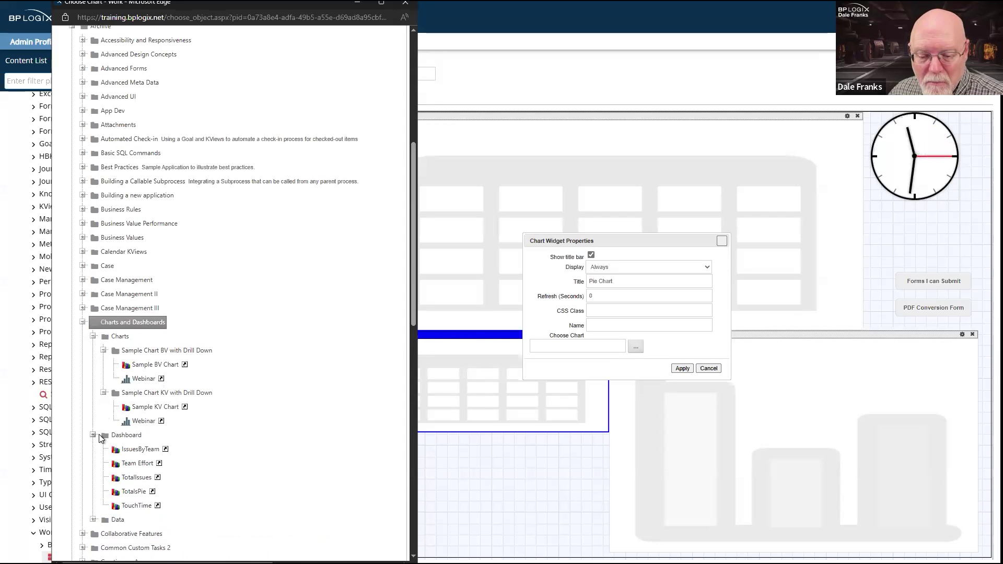
{"action": "left_click", "coordinate": [134, 494]}
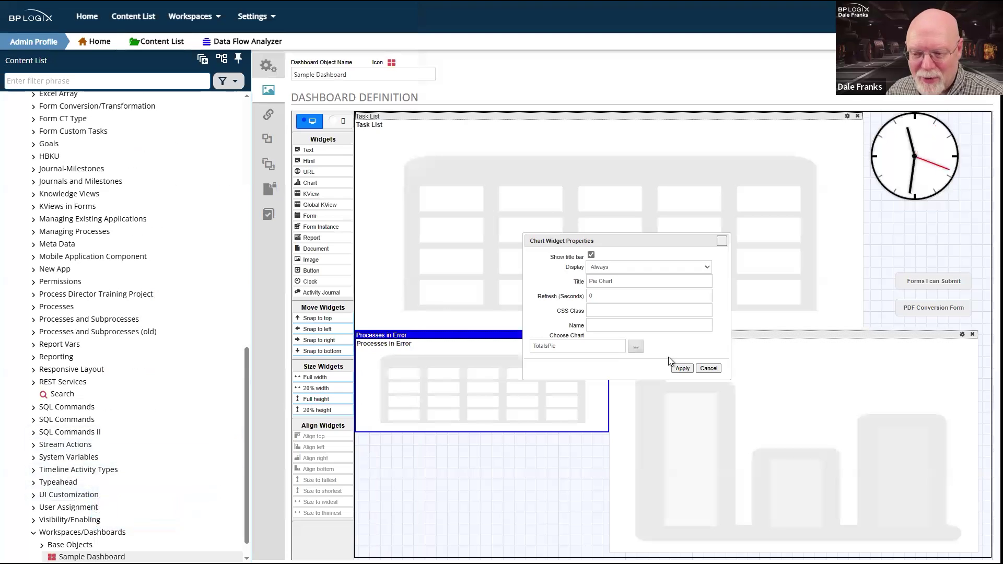
{"action": "left_click", "coordinate": [683, 369]}
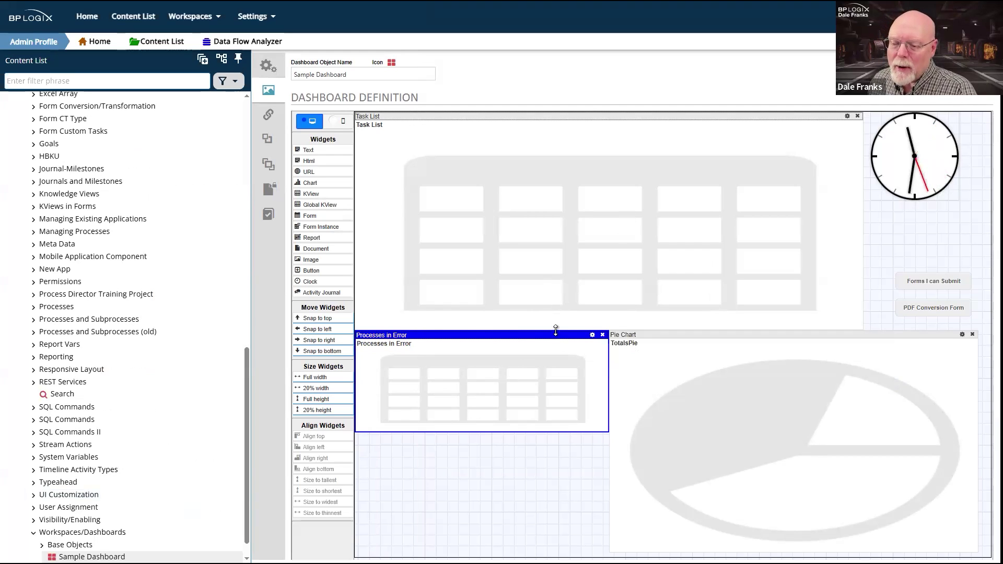
Step: Move Processes in Error lower, then align its top, left and right edges with Pie Chart
{"action": "left_click_drag", "start_coordinate": [556, 340], "coordinate": [555, 398]}
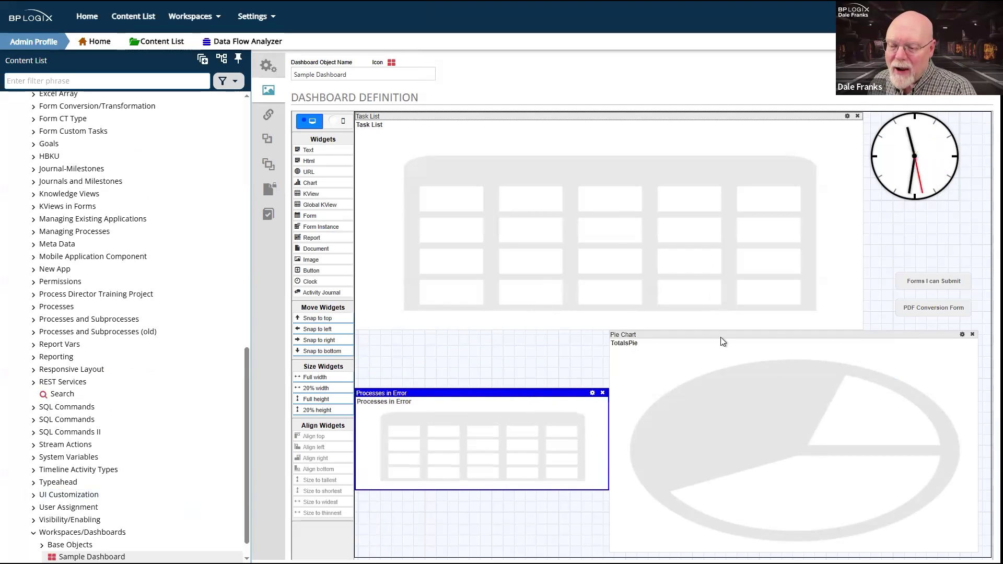
{"action": "left_click", "coordinate": [561, 398]}
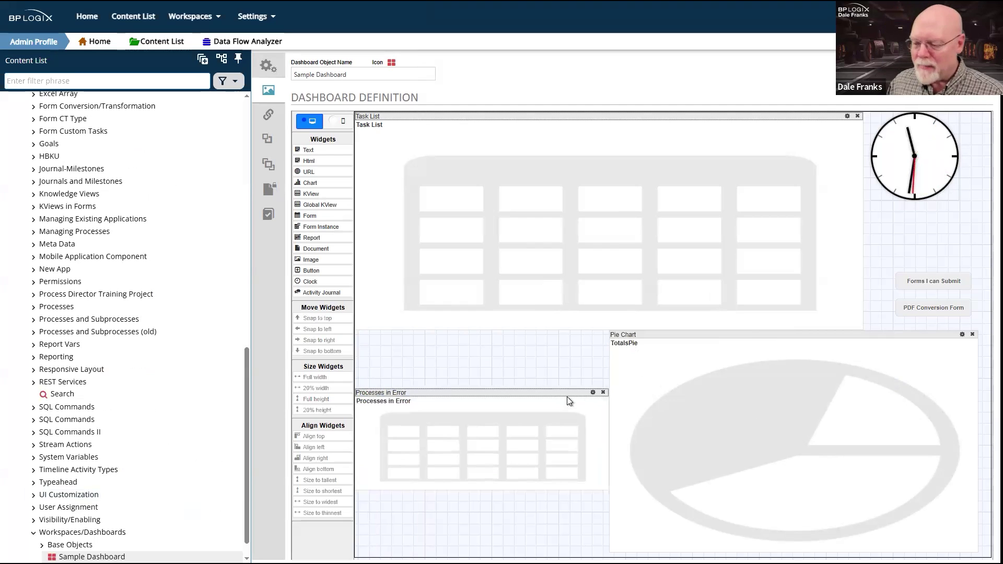
{"action": "left_click", "coordinate": [569, 401]}
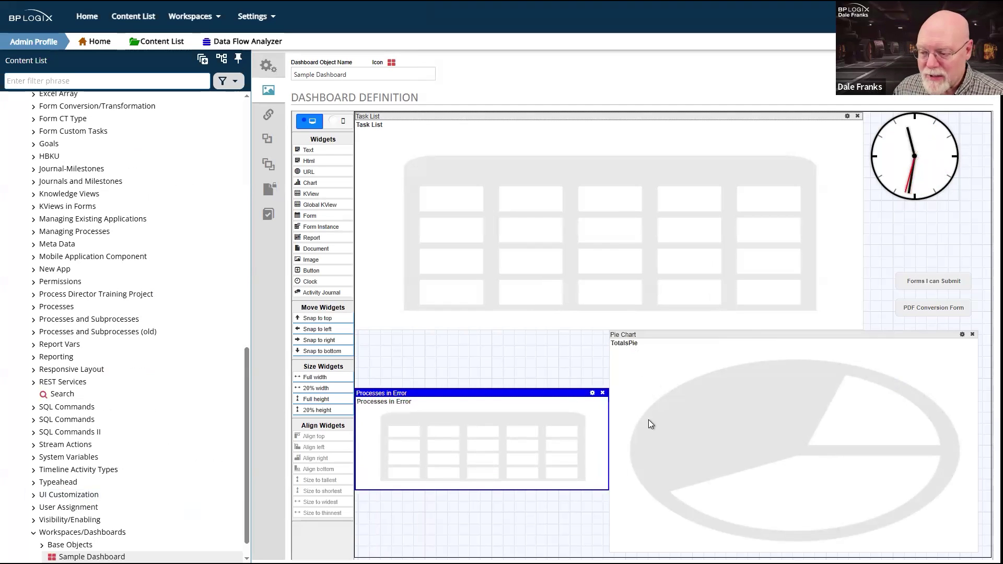
{"action": "left_click", "coordinate": [716, 337], "text": "ctrl"}
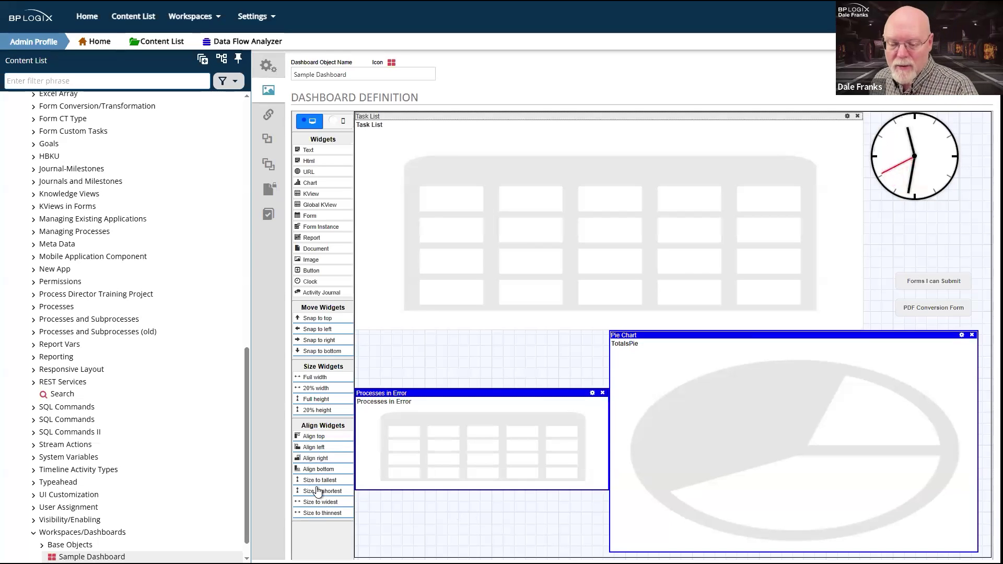
{"action": "left_click", "coordinate": [320, 442]}
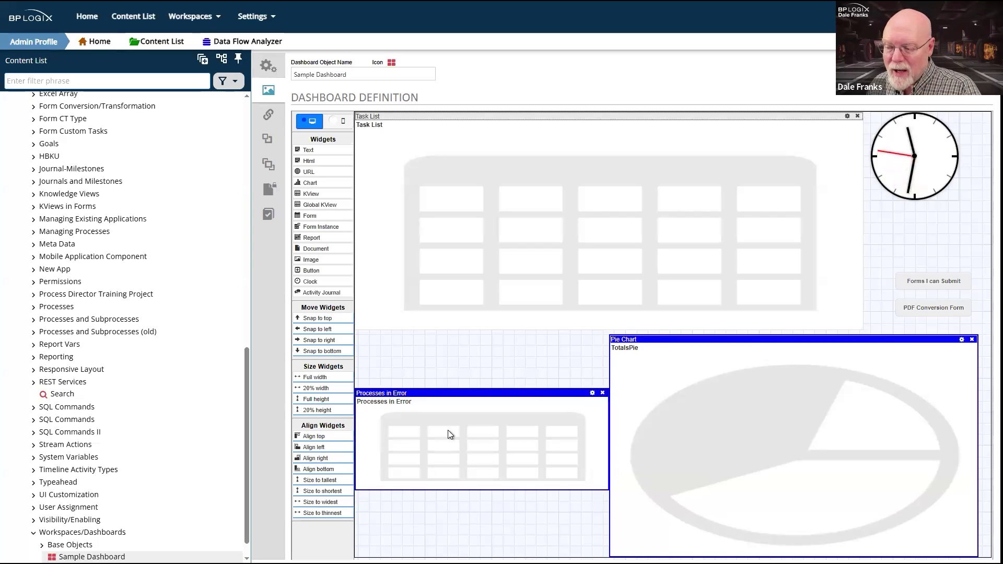
{"action": "left_click", "coordinate": [313, 447]}
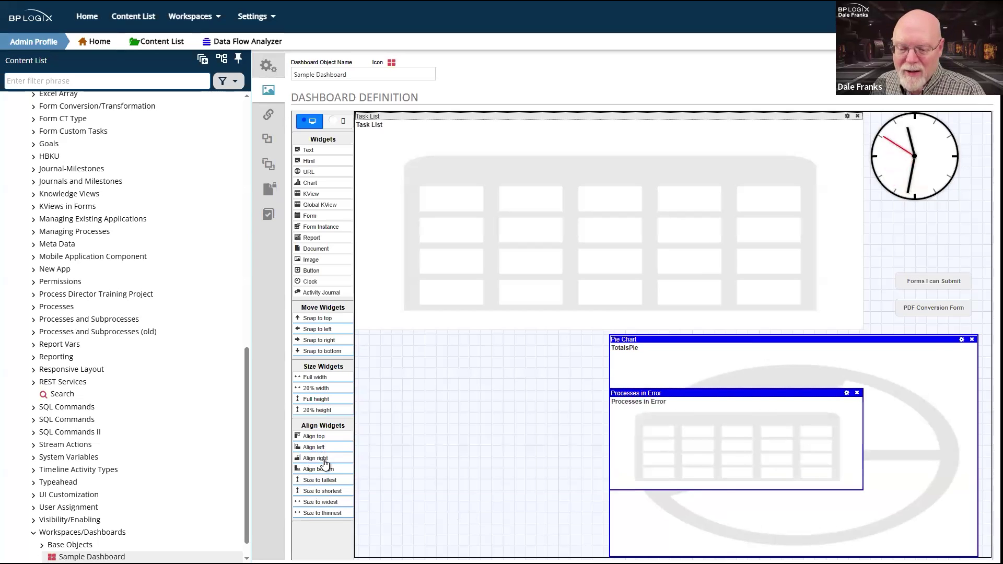
{"action": "left_click", "coordinate": [319, 459]}
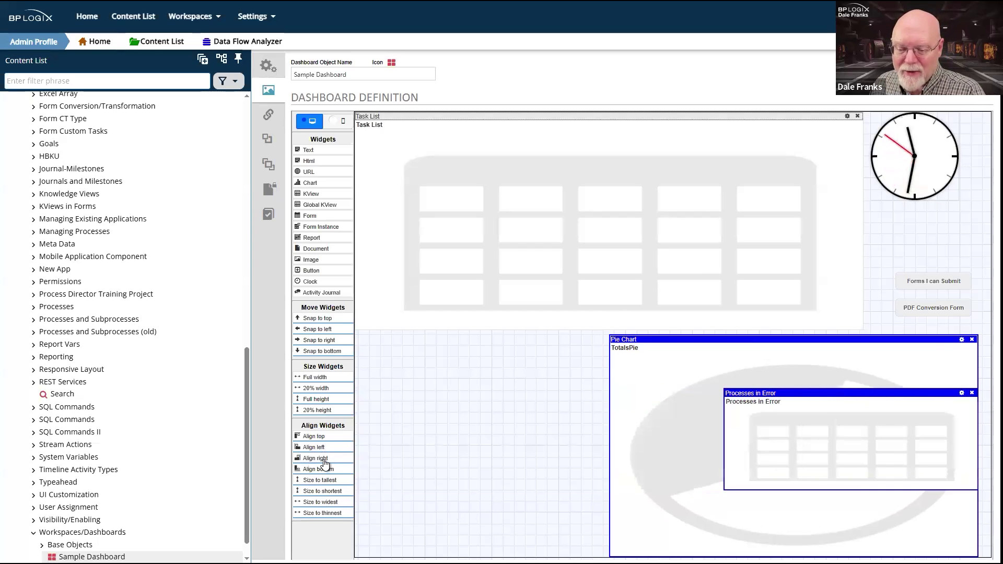
{"action": "left_click", "coordinate": [644, 407]}
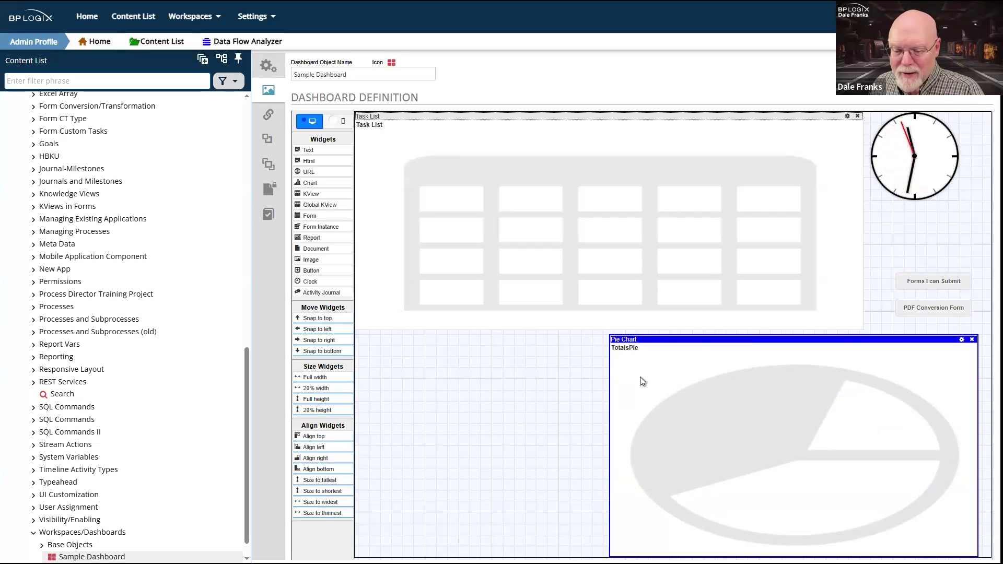
Step: Shift the Pie Chart aside to uncover Processes in Error and drag it back beneath Task List
{"action": "left_click_drag", "start_coordinate": [703, 341], "coordinate": [509, 392]}
{"action": "left_click", "coordinate": [711, 341]}
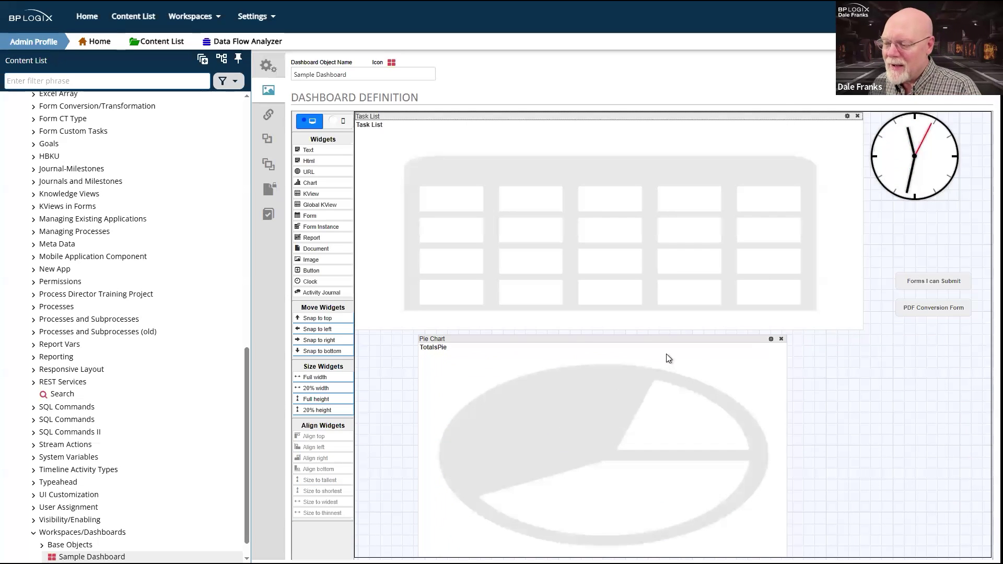
{"action": "left_click_drag", "start_coordinate": [668, 342], "coordinate": [872, 345]}
{"action": "left_click", "coordinate": [618, 464]}
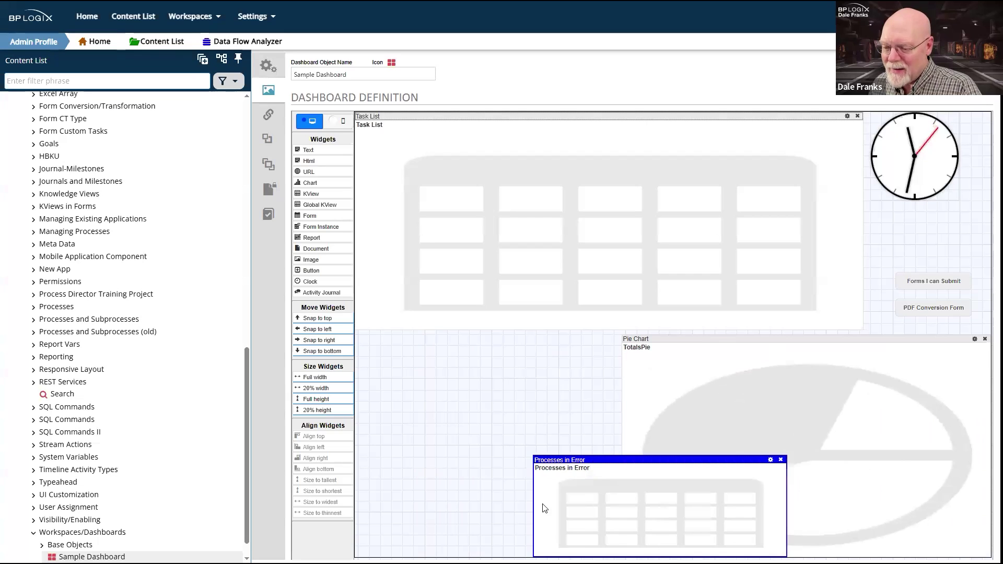
{"action": "left_click_drag", "start_coordinate": [618, 465], "coordinate": [459, 333]}
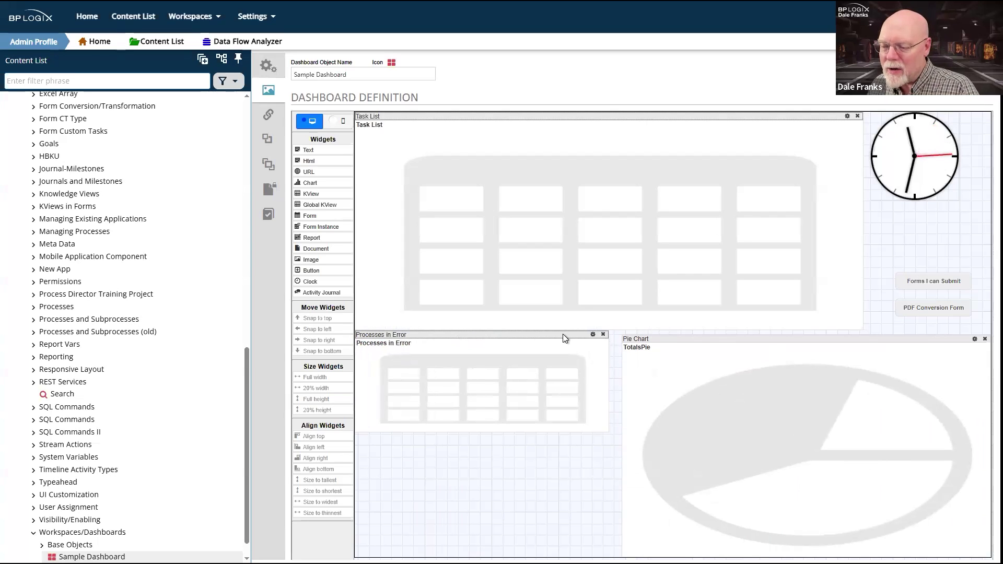
{"action": "left_click", "coordinate": [562, 335]}
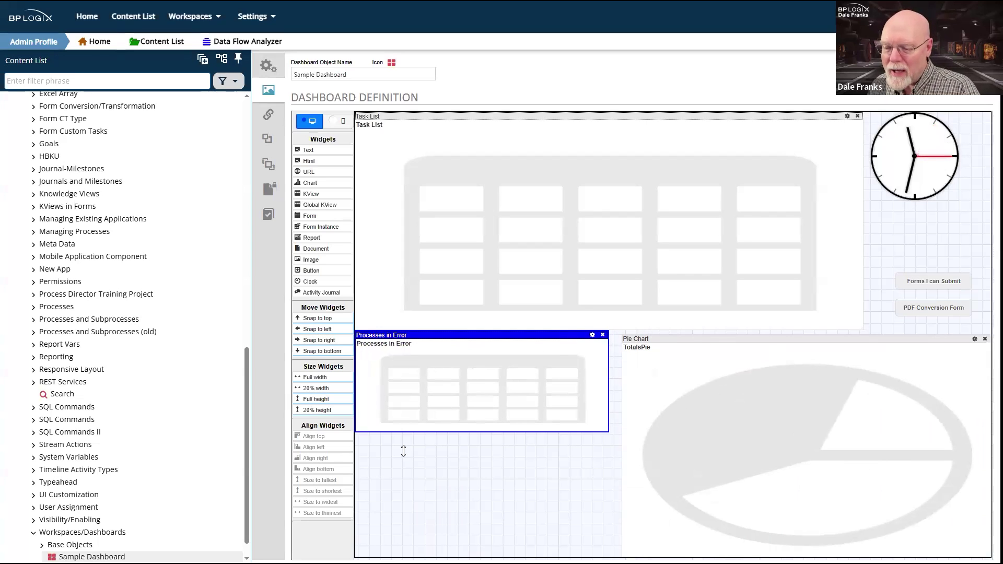
Step: Shrink Processes in Error to 20% width and height, bring it forward and move it below Task List
{"action": "left_click", "coordinate": [321, 399]}
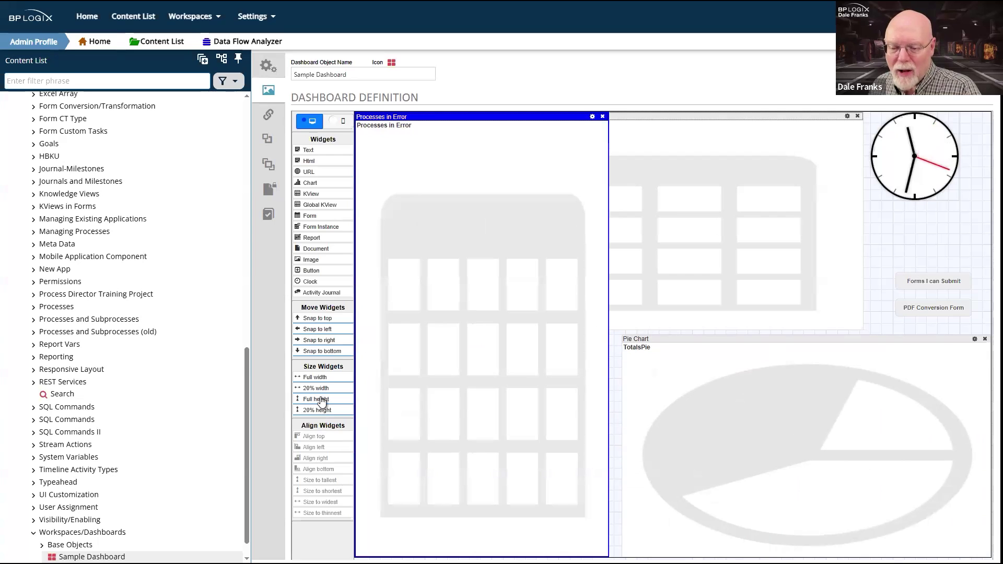
{"action": "left_click", "coordinate": [319, 377]}
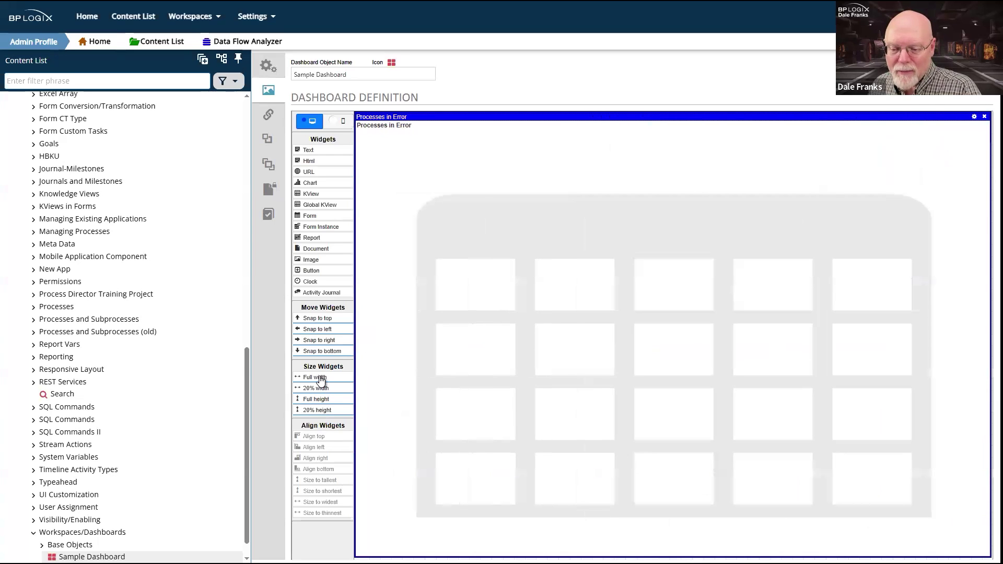
{"action": "left_click", "coordinate": [320, 389]}
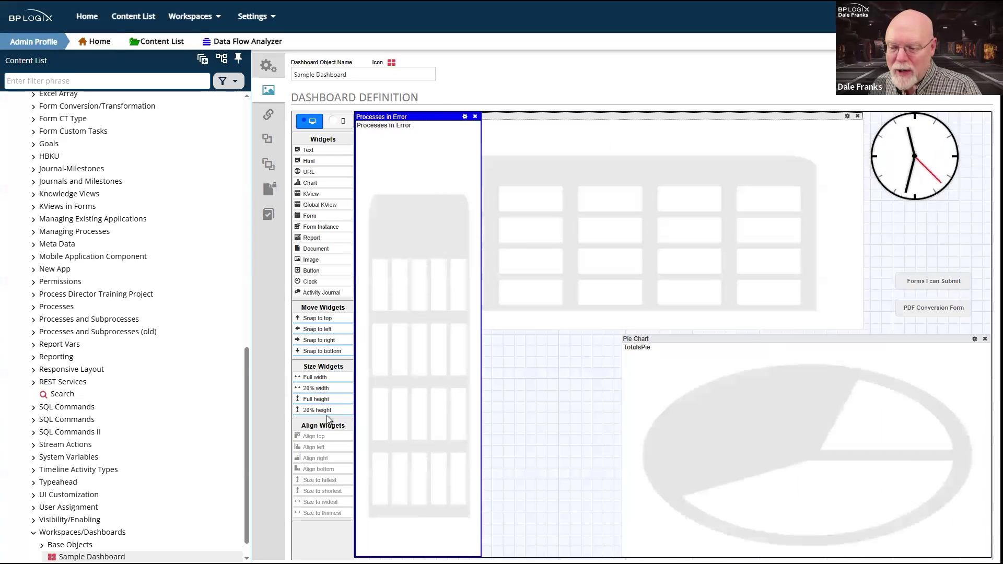
{"action": "left_click", "coordinate": [321, 411]}
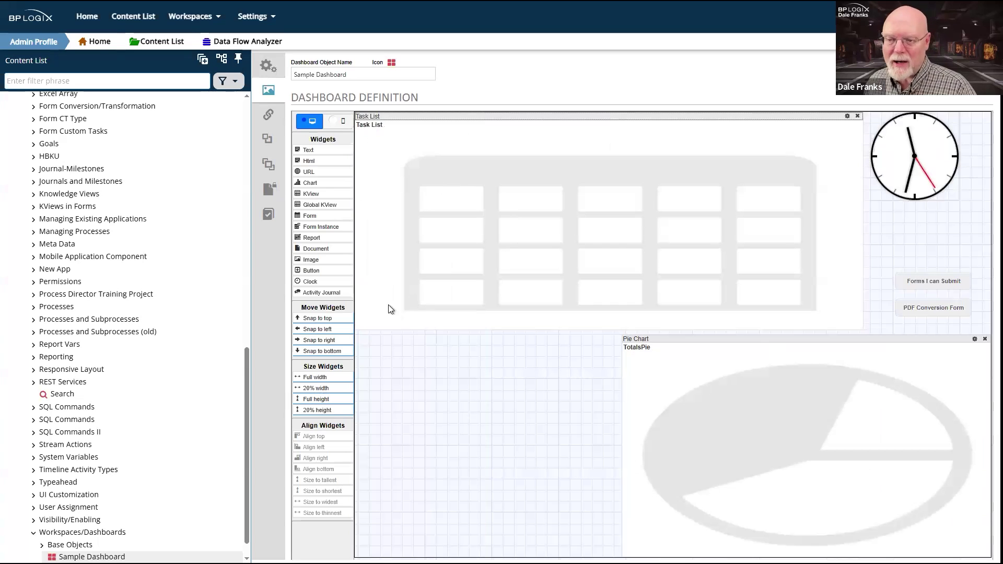
{"action": "left_click", "coordinate": [462, 121]}
{"action": "left_click_drag", "start_coordinate": [437, 120], "coordinate": [430, 374]}
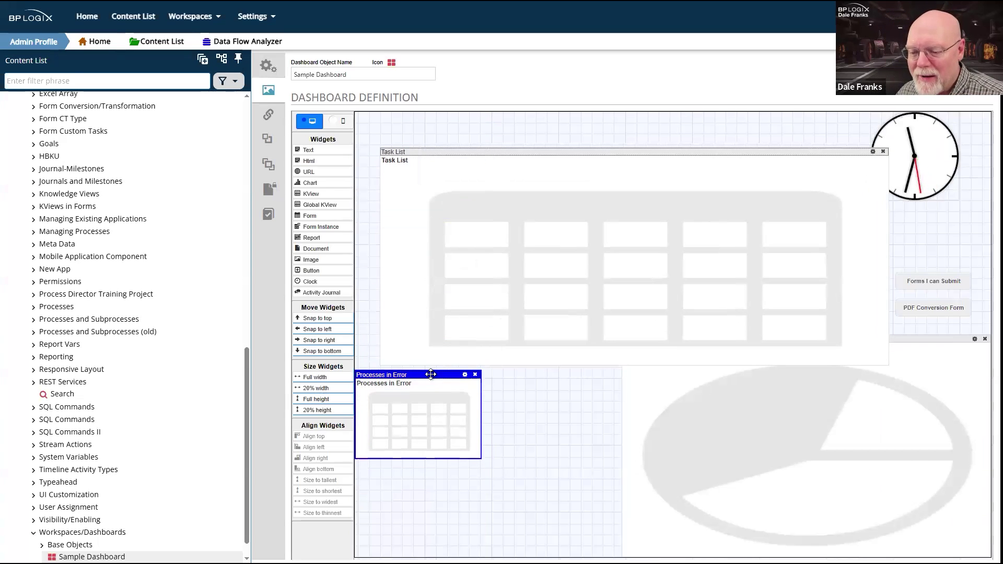
Step: Place Task List top-left, widen Processes in Error beneath it, and raise the Pie Chart beside it
{"action": "left_click_drag", "start_coordinate": [537, 152], "coordinate": [505, 117]}
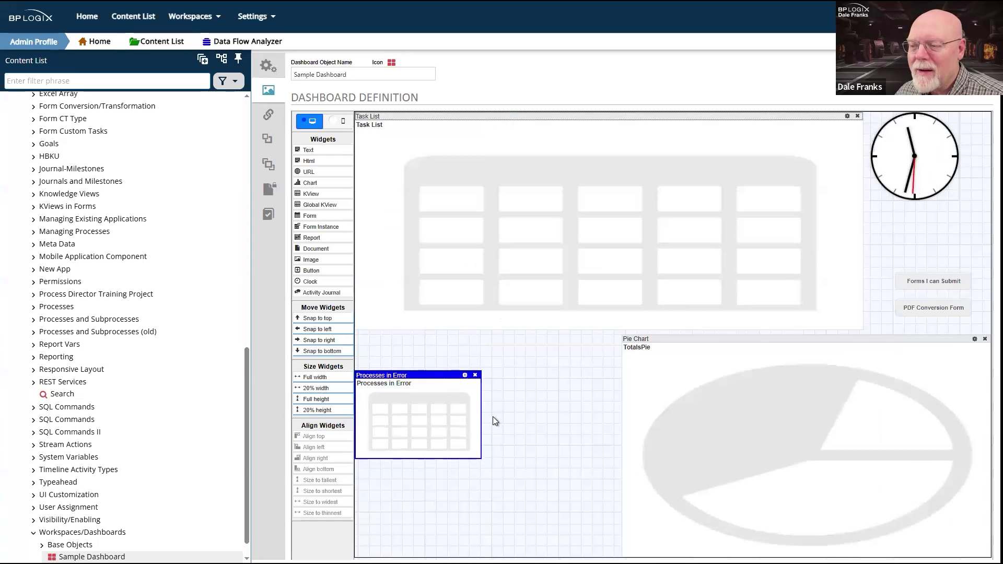
{"action": "left_click_drag", "start_coordinate": [438, 375], "coordinate": [438, 335]}
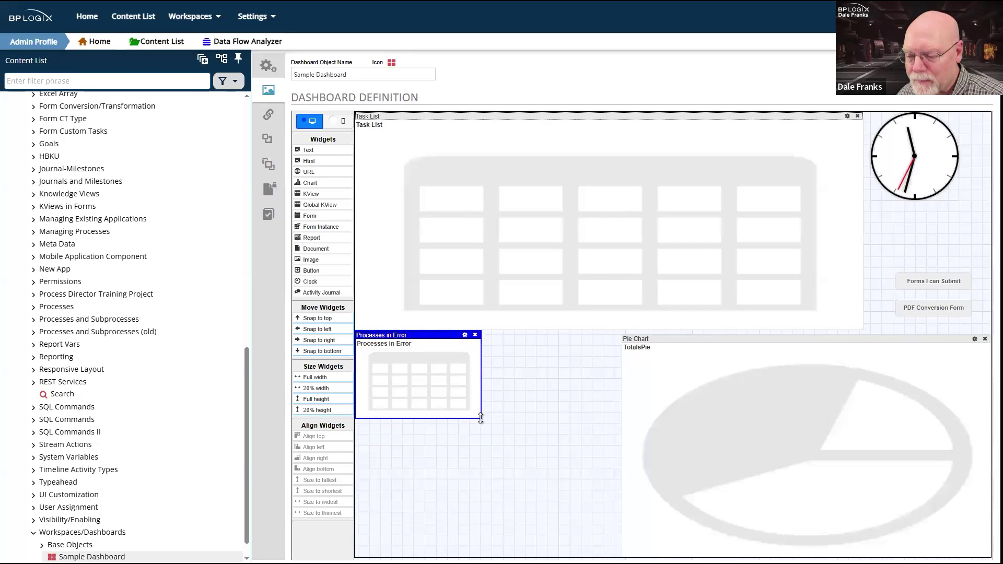
{"action": "left_click_drag", "start_coordinate": [482, 416], "coordinate": [600, 553]}
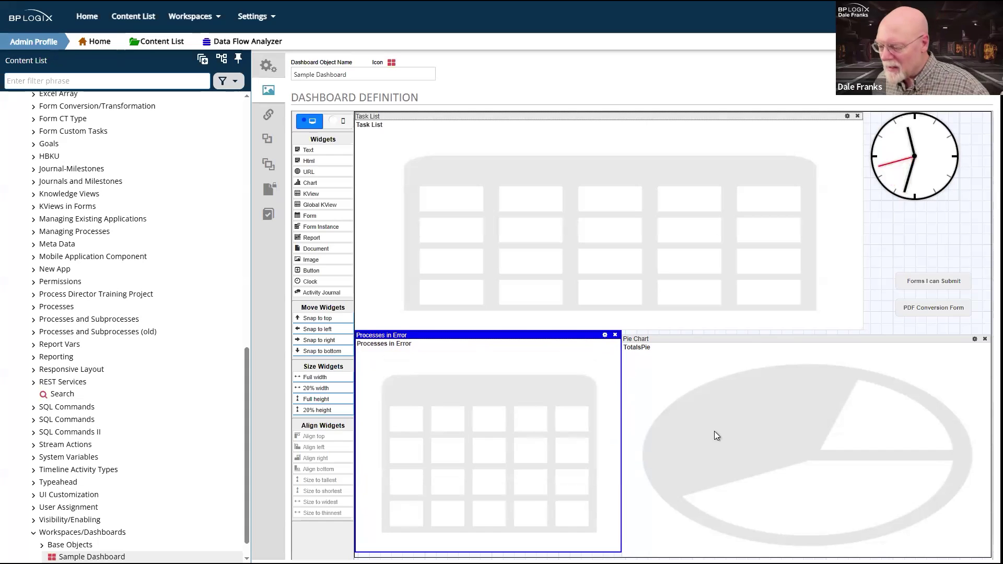
{"action": "left_click_drag", "start_coordinate": [774, 340], "coordinate": [774, 334]}
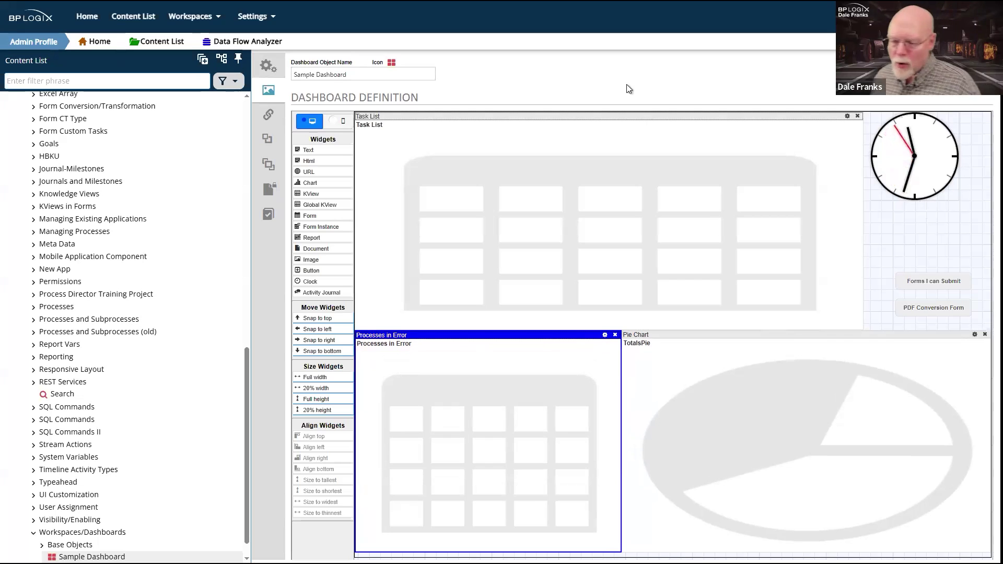
{"action": "left_click", "coordinate": [569, 336]}
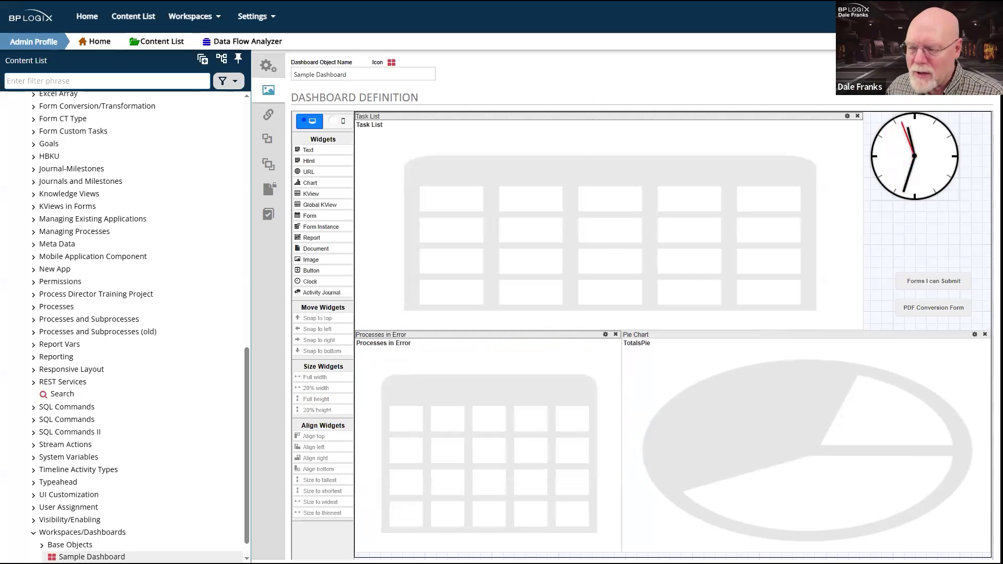
{"action": "mouse_move", "coordinate": [961, 68]}
{"action": "left_click", "coordinate": [929, 76]}
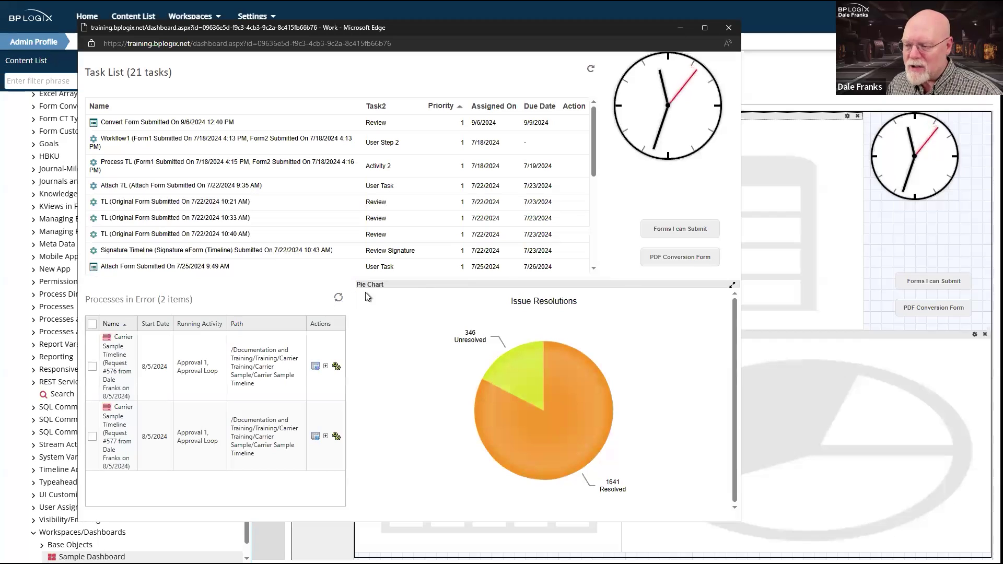
{"action": "left_click_drag", "start_coordinate": [386, 286], "coordinate": [364, 287]}
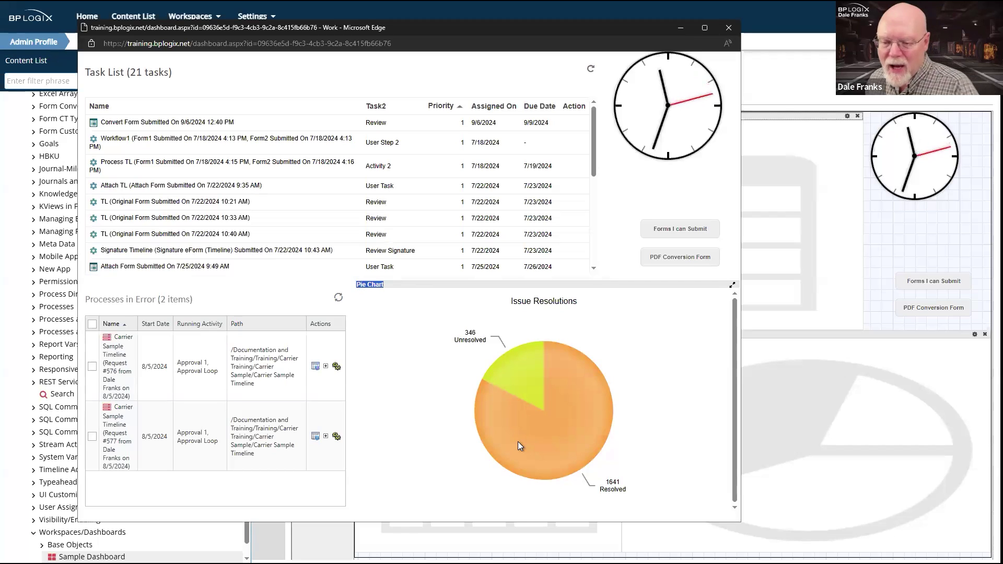
{"action": "left_click", "coordinate": [732, 285]}
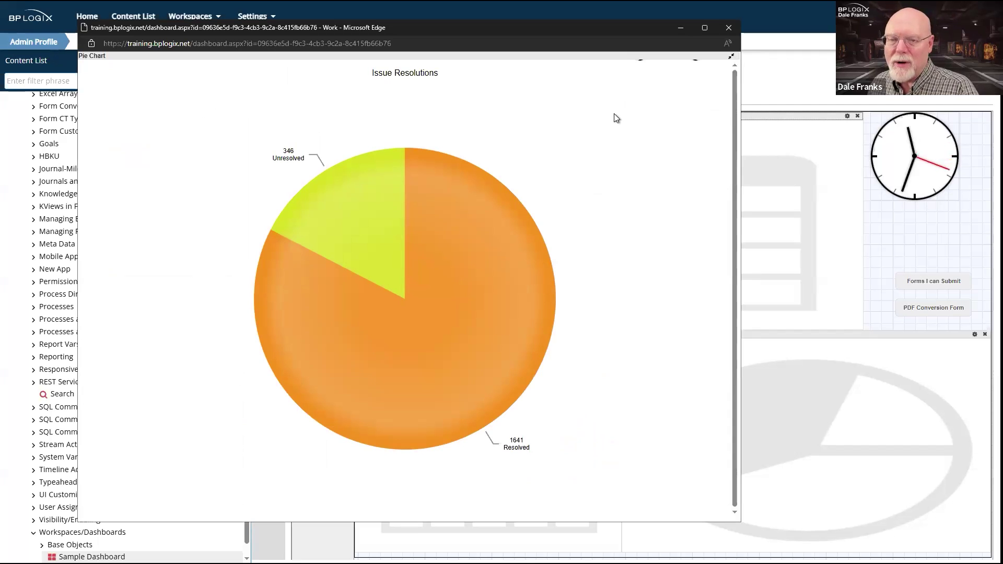
{"action": "left_click", "coordinate": [731, 57]}
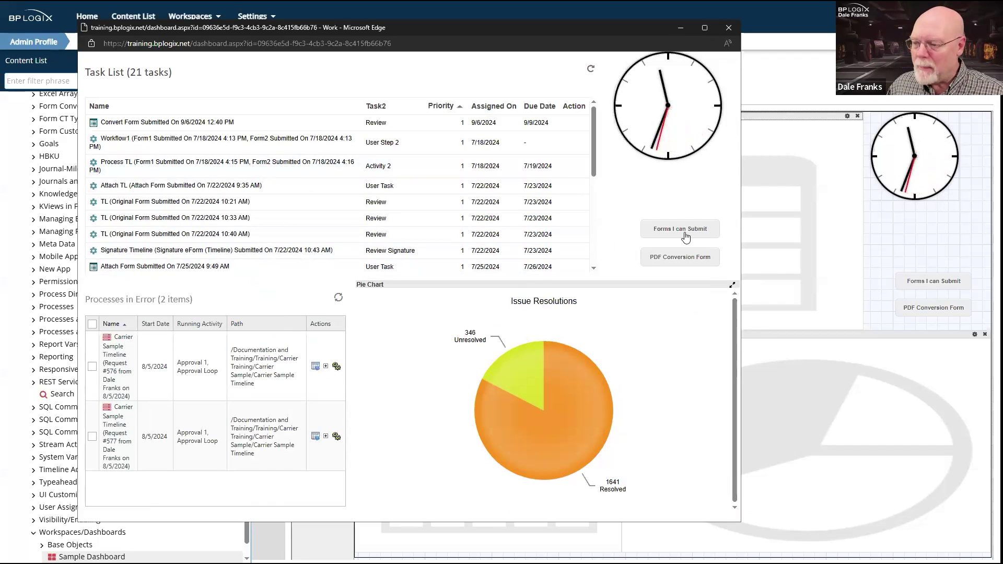
{"action": "left_click", "coordinate": [699, 259]}
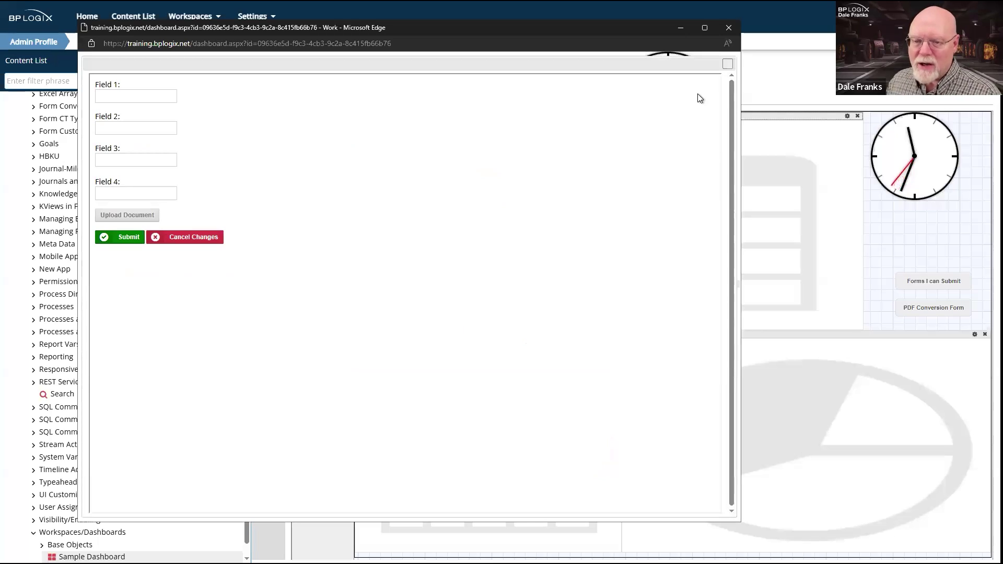
{"action": "left_click", "coordinate": [728, 65]}
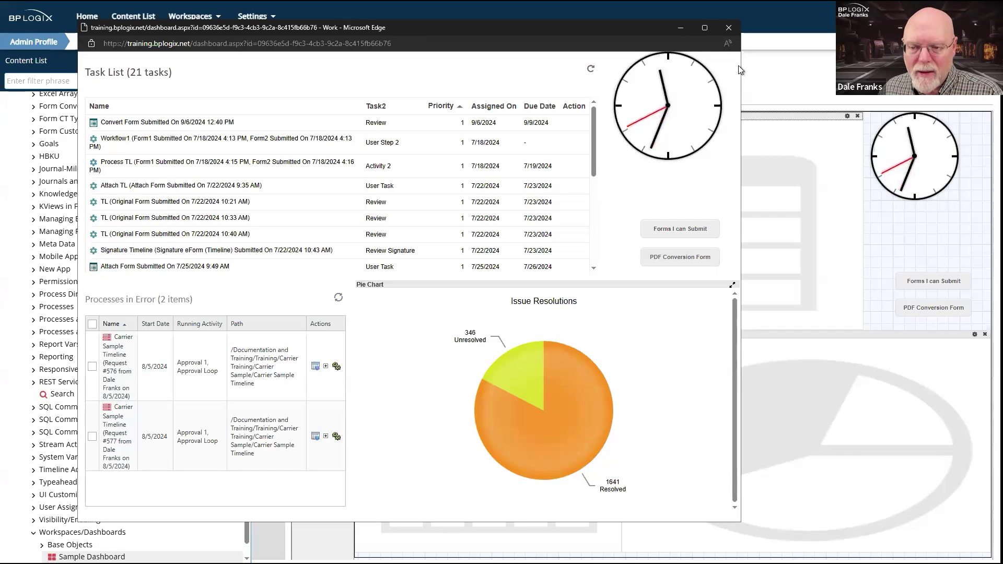
{"action": "left_click", "coordinate": [729, 28]}
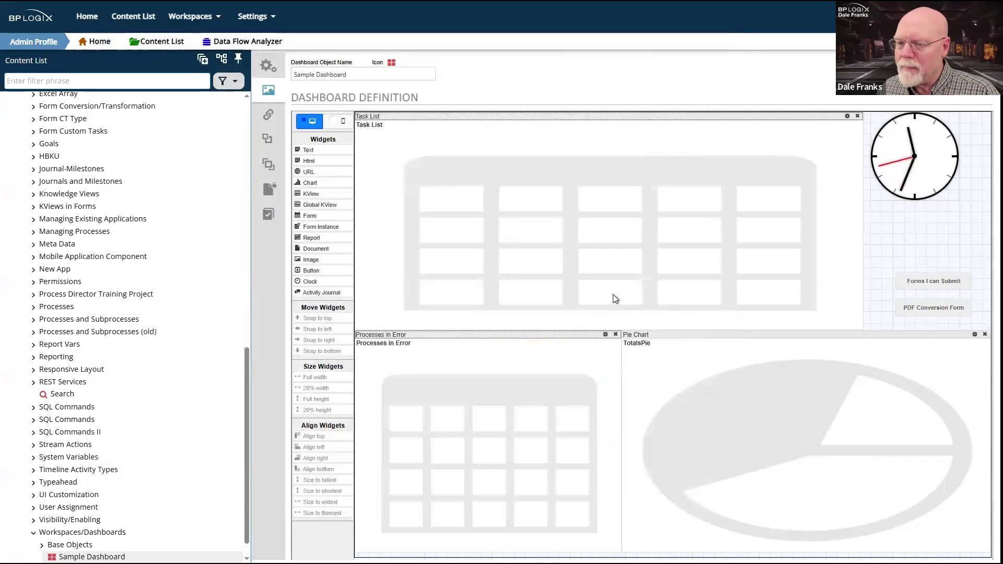
Step: Leave the dashboard editor and open Settings > Configuration to list all workspaces
{"action": "left_click", "coordinate": [967, 63]}
{"action": "left_click", "coordinate": [932, 111]}
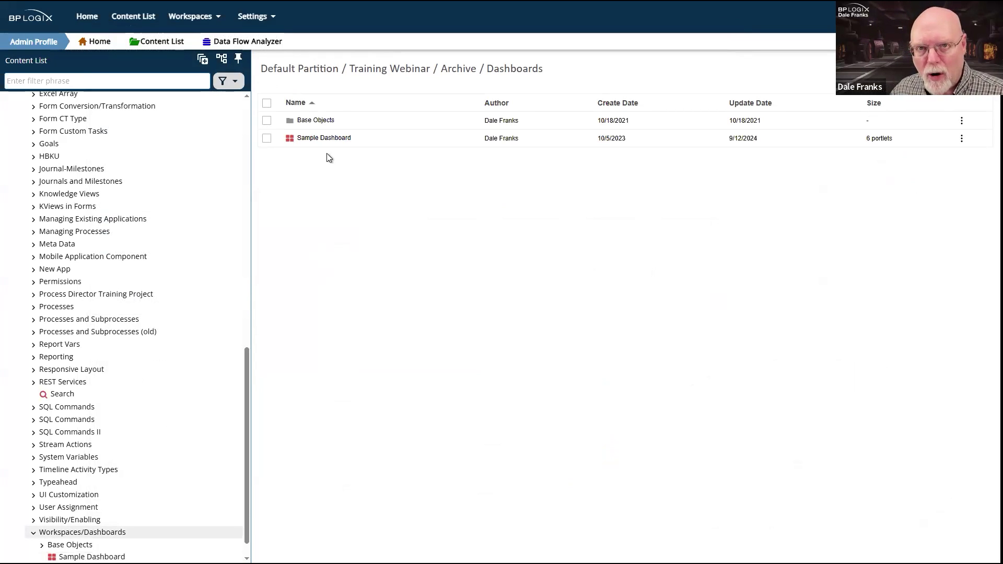
{"action": "left_click", "coordinate": [207, 18]}
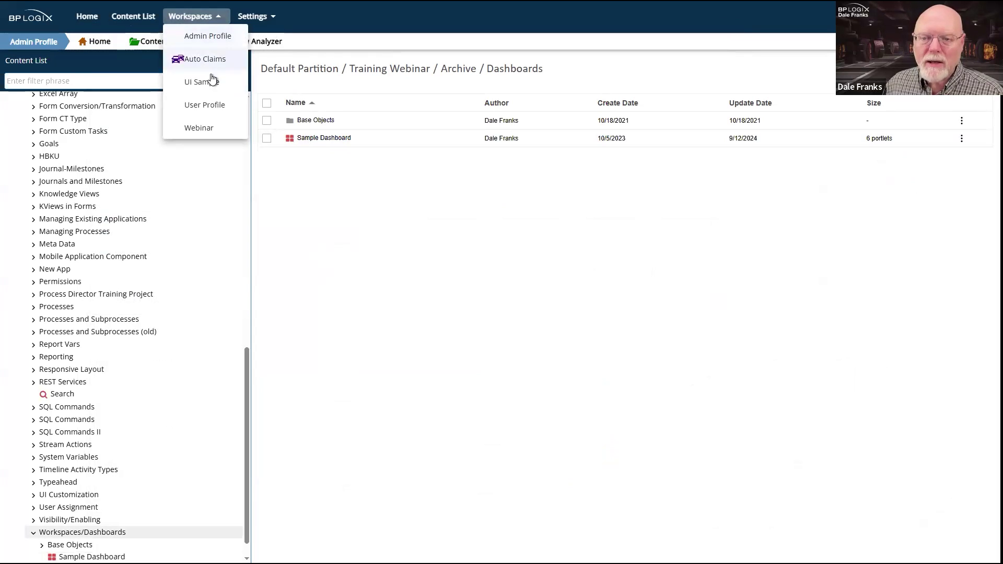
{"action": "left_click", "coordinate": [262, 15]}
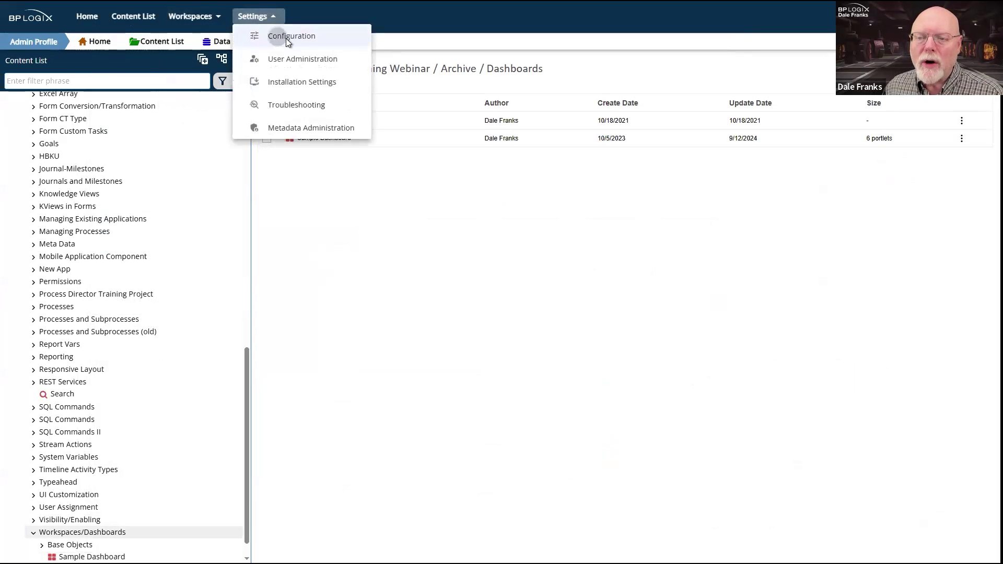
{"action": "left_click", "coordinate": [284, 38]}
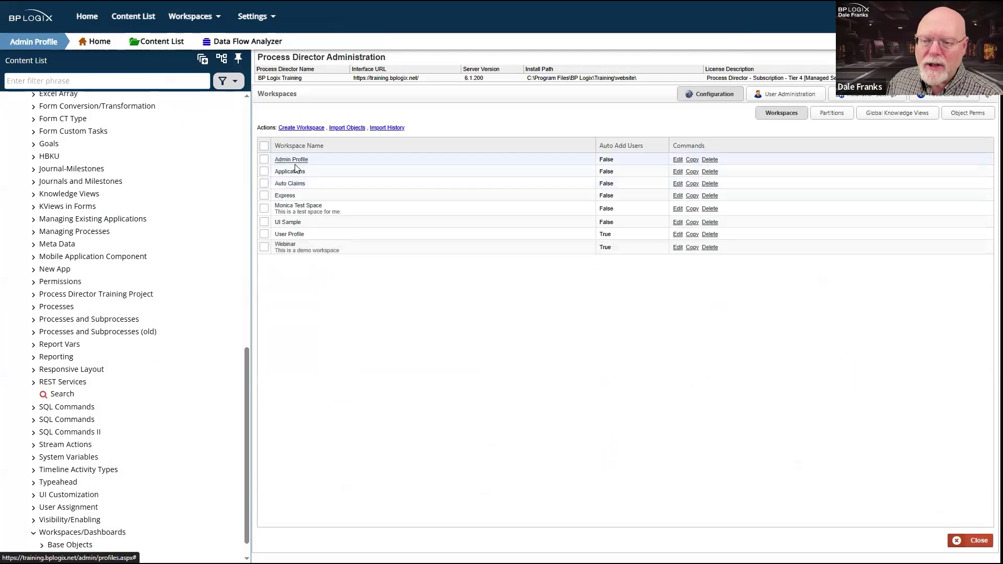
Step: Edit UI Sample, checking its home page dashboard and IT Request navigation button label
{"action": "left_click", "coordinate": [287, 222]}
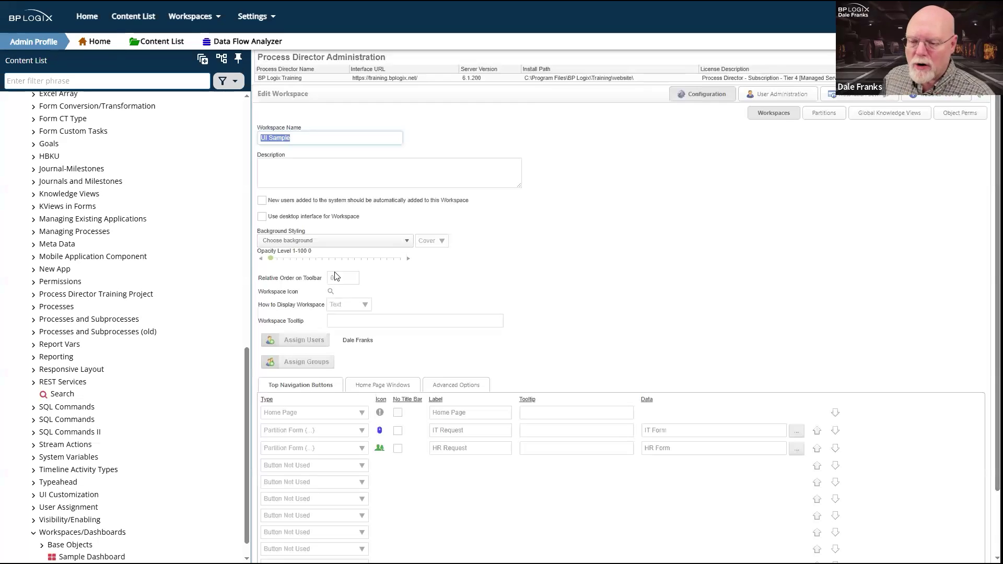
{"action": "left_click", "coordinate": [382, 386]}
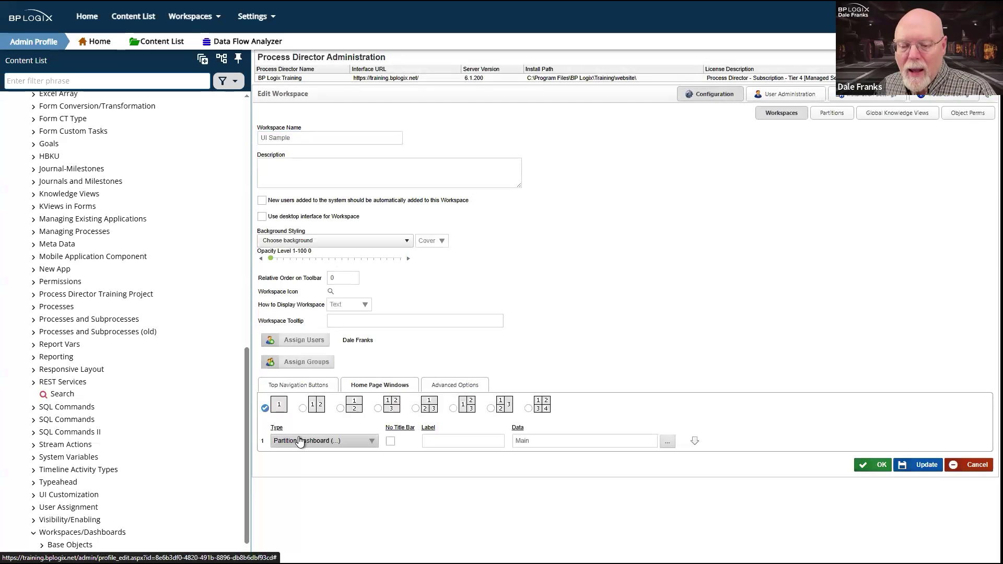
{"action": "left_click", "coordinate": [545, 441]}
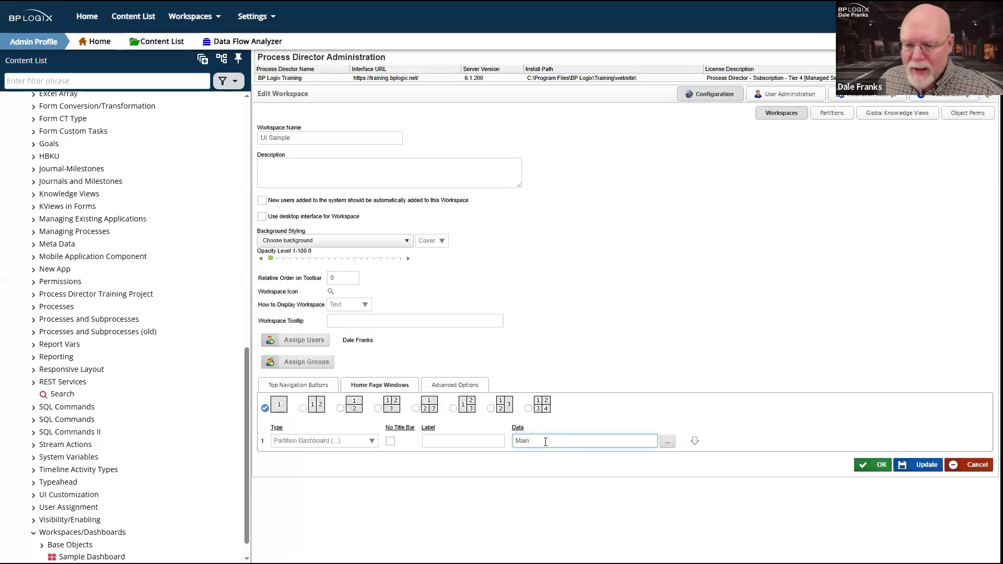
{"action": "left_click", "coordinate": [293, 386]}
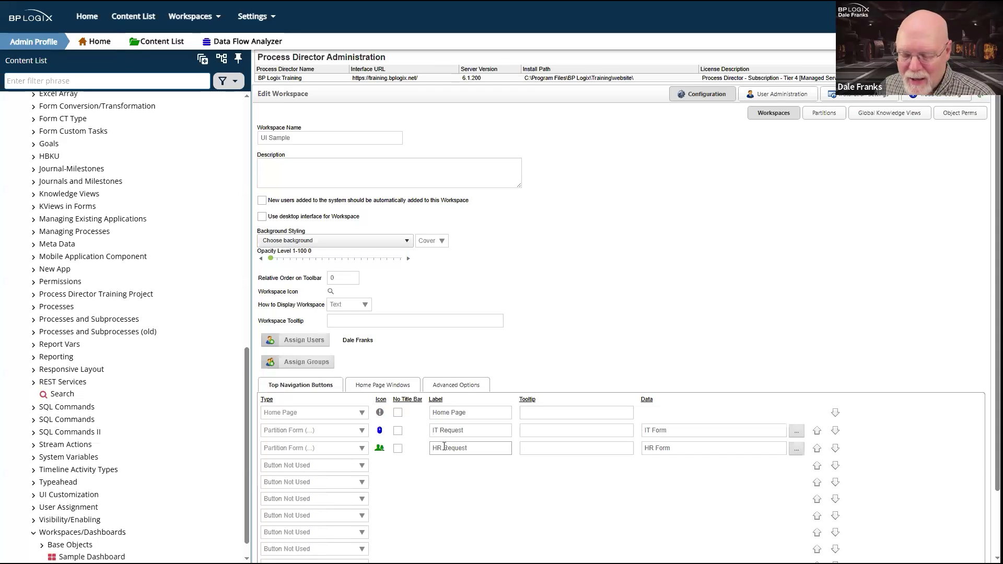
{"action": "left_click", "coordinate": [491, 434]}
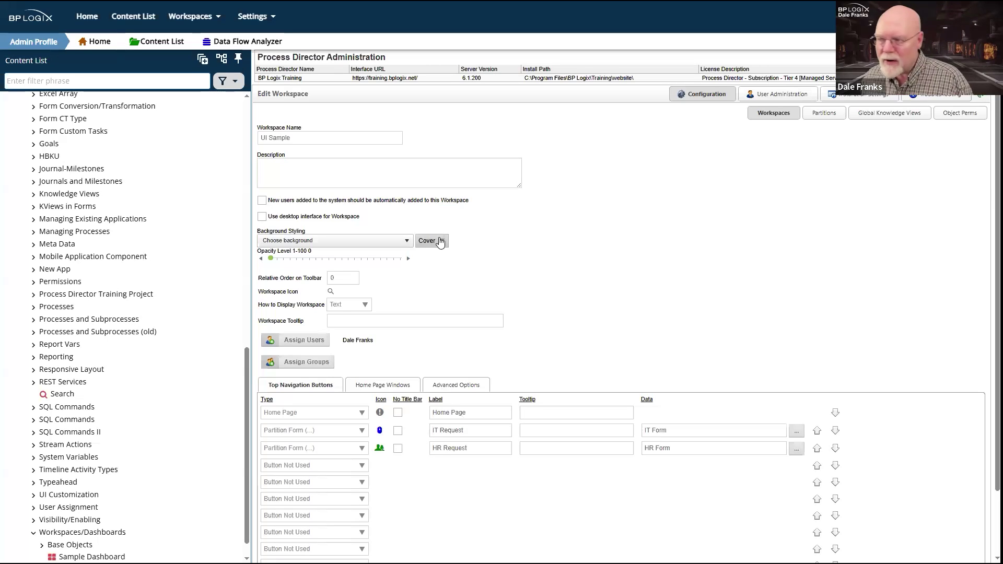
Step: Switch to the UI Sample workspace and start a New IT Request from the Webinar Sample App dashboard
{"action": "left_click", "coordinate": [209, 15]}
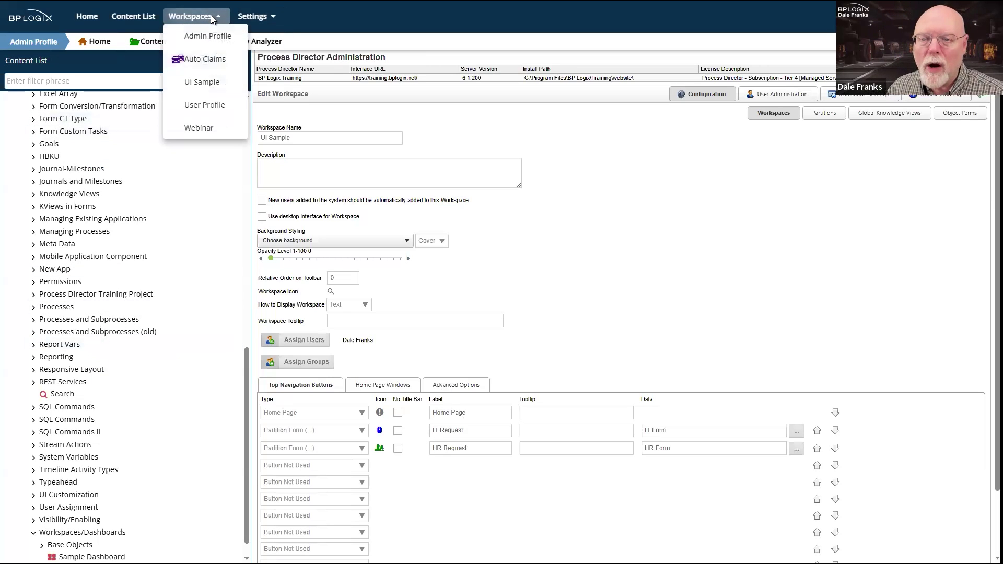
{"action": "left_click", "coordinate": [217, 82]}
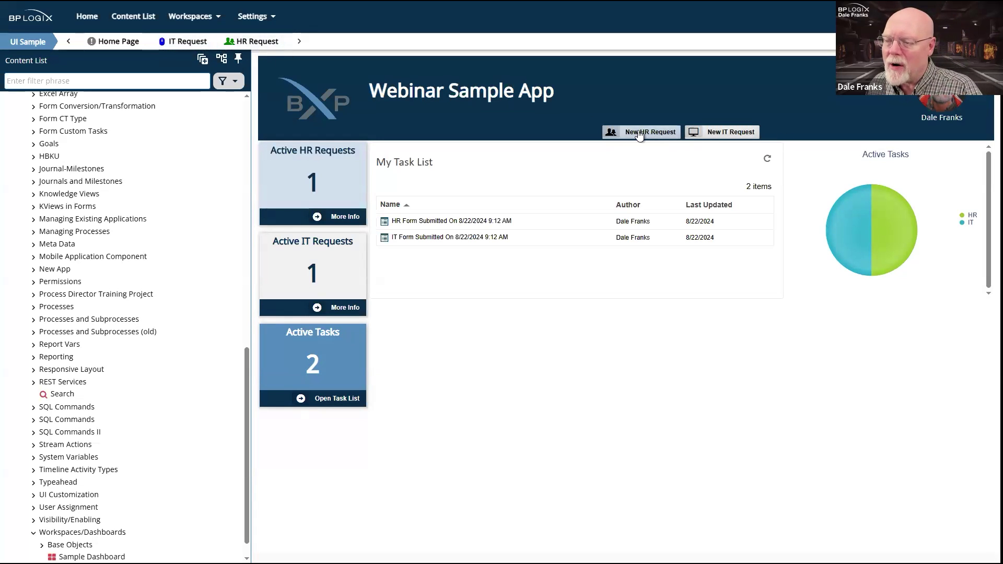
{"action": "left_click", "coordinate": [690, 140]}
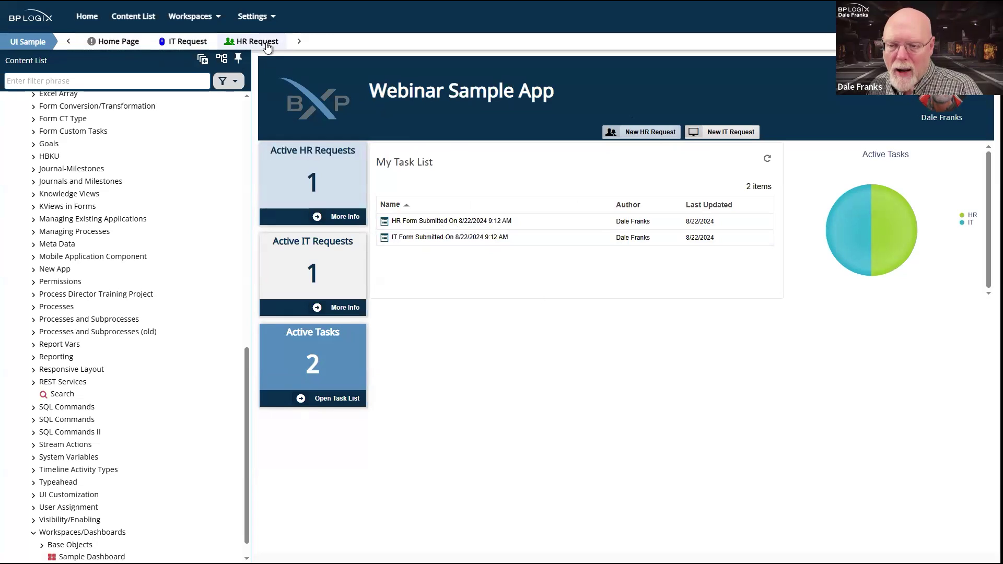
Step: Open and close a New HR Request form, then view and close the Active IT request list
{"action": "left_click", "coordinate": [659, 133]}
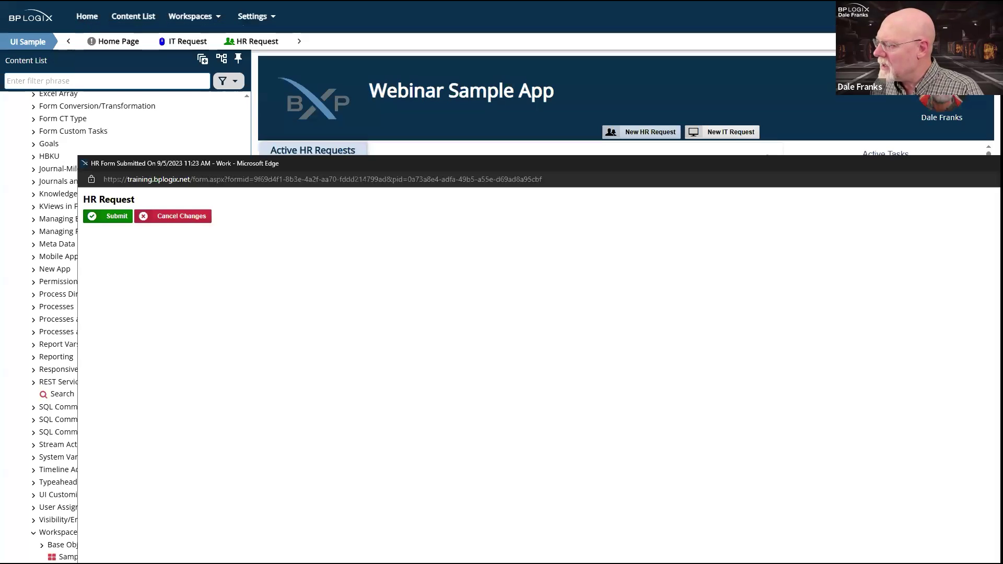
{"action": "left_click", "coordinate": [997, 164]}
{"action": "left_click", "coordinate": [345, 311]}
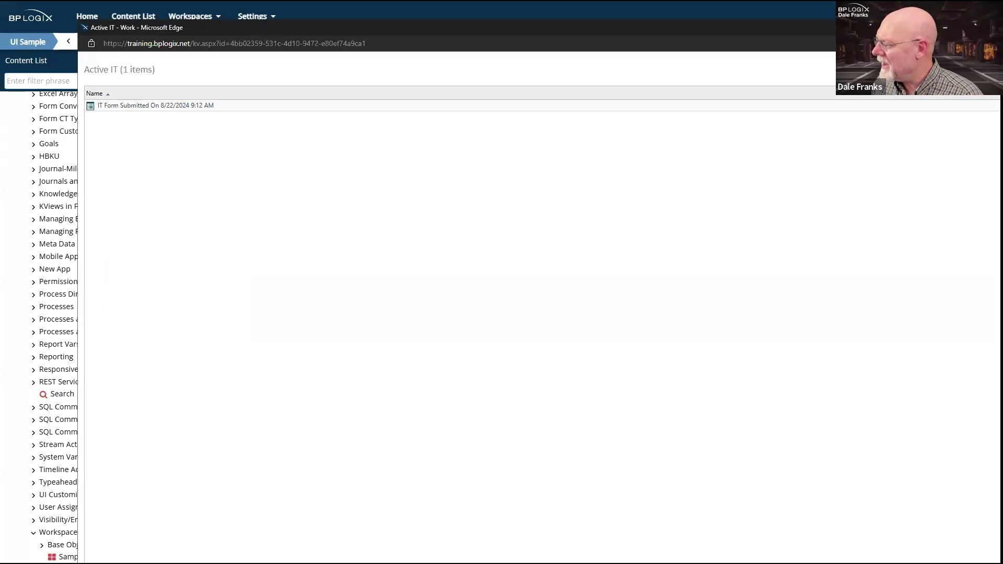
{"action": "left_click_drag", "start_coordinate": [471, 28], "coordinate": [376, 39]}
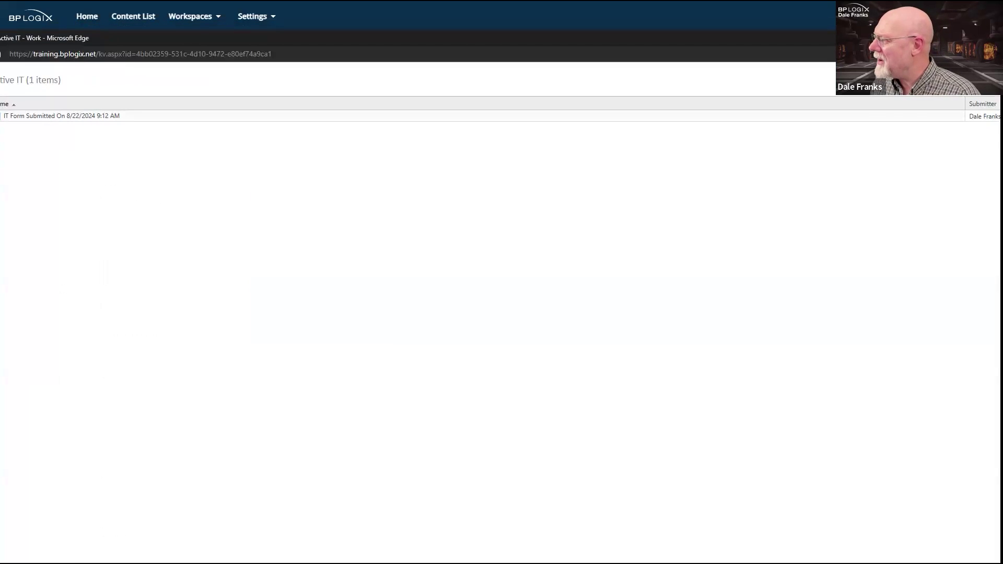
{"action": "left_click", "coordinate": [991, 38]}
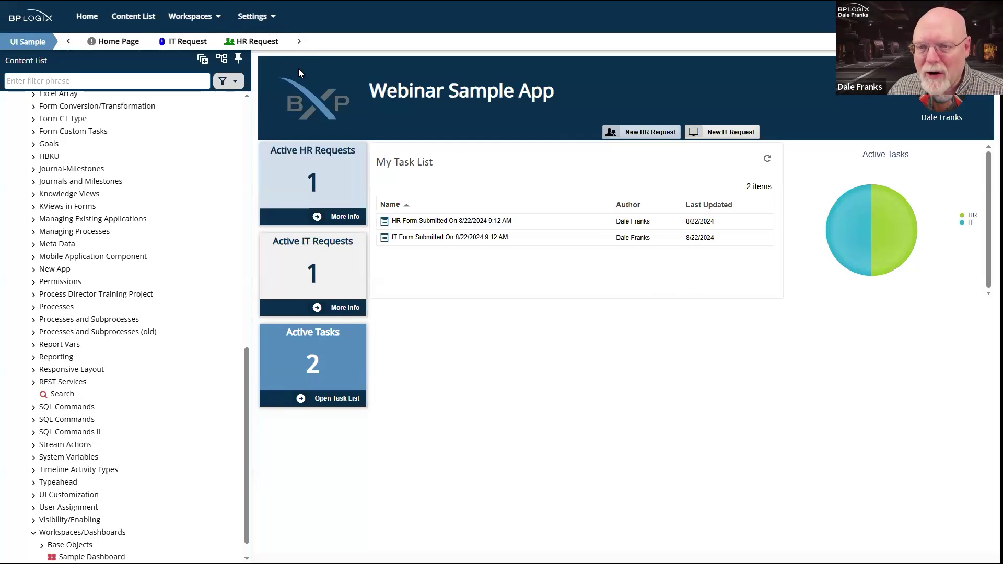
Step: Open the UI Sample workspace from Settings > Configuration and scroll through its settings
{"action": "left_click", "coordinate": [270, 17]}
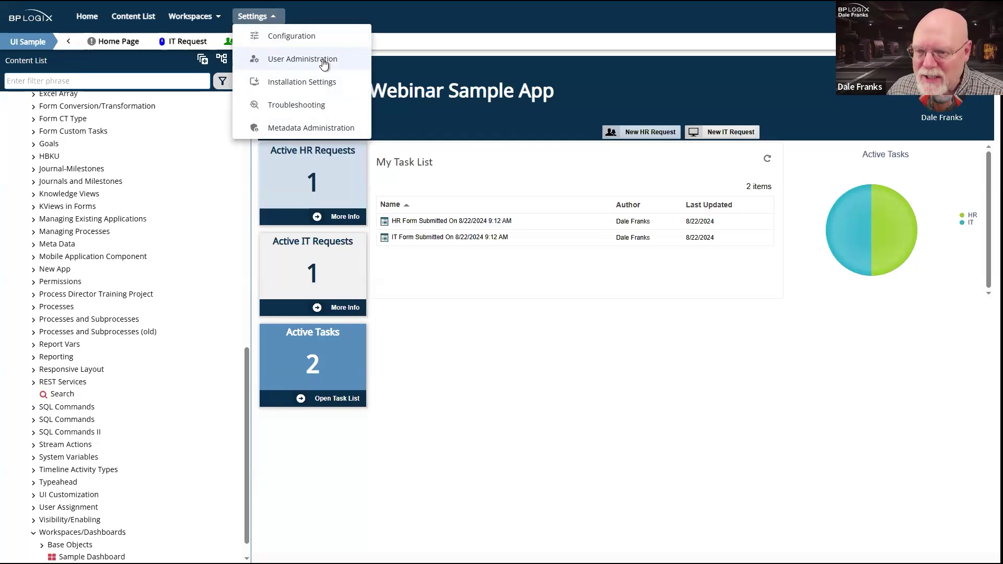
{"action": "left_click", "coordinate": [315, 36]}
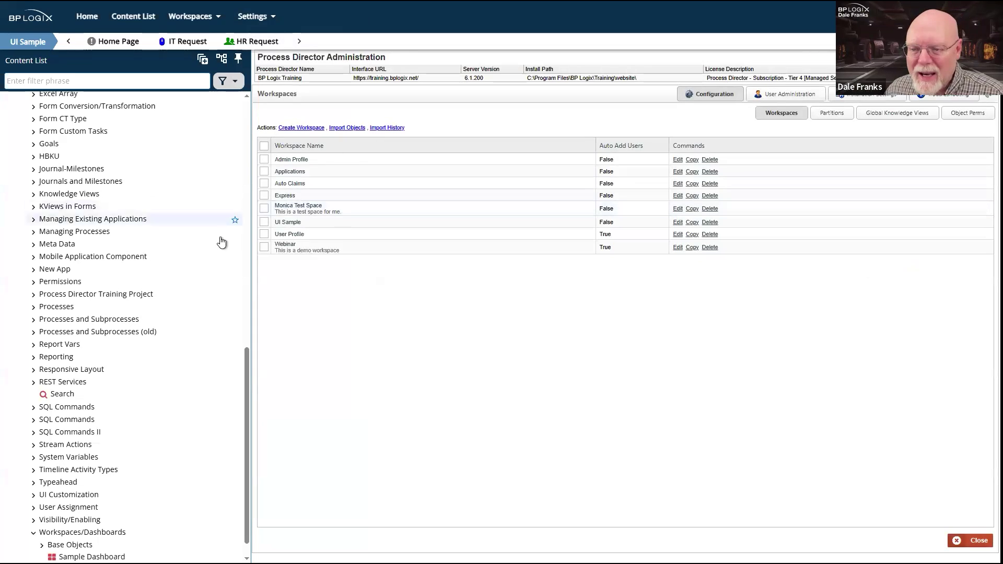
{"action": "left_click", "coordinate": [298, 224]}
{"action": "scroll", "coordinate": [614, 270], "scroll_direction": "down", "scroll_amount": 2}
{"action": "scroll", "coordinate": [611, 269], "scroll_direction": "up", "scroll_amount": 2}
{"action": "scroll", "coordinate": [610, 269], "scroll_direction": "down", "scroll_amount": 2}
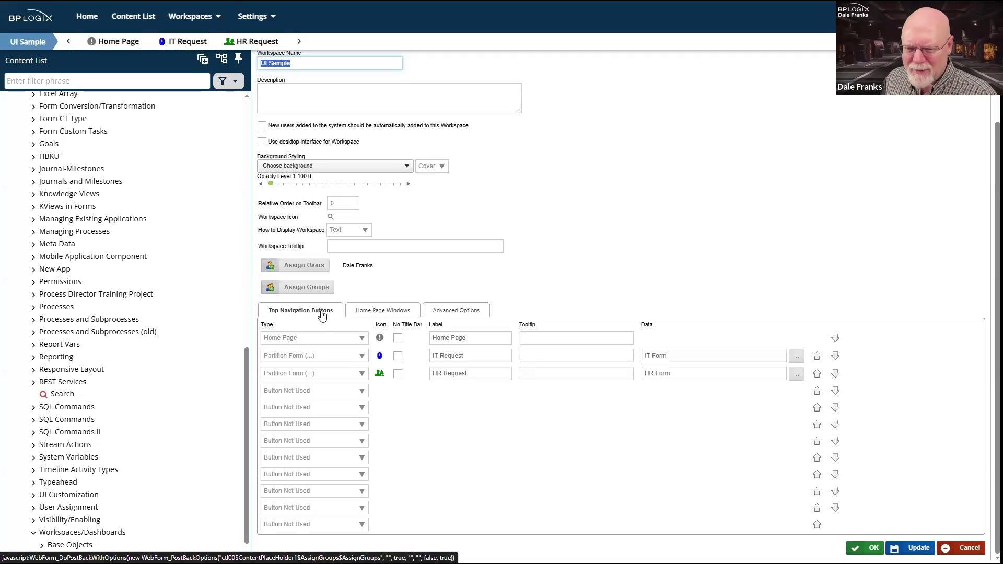
{"action": "left_click", "coordinate": [299, 289]}
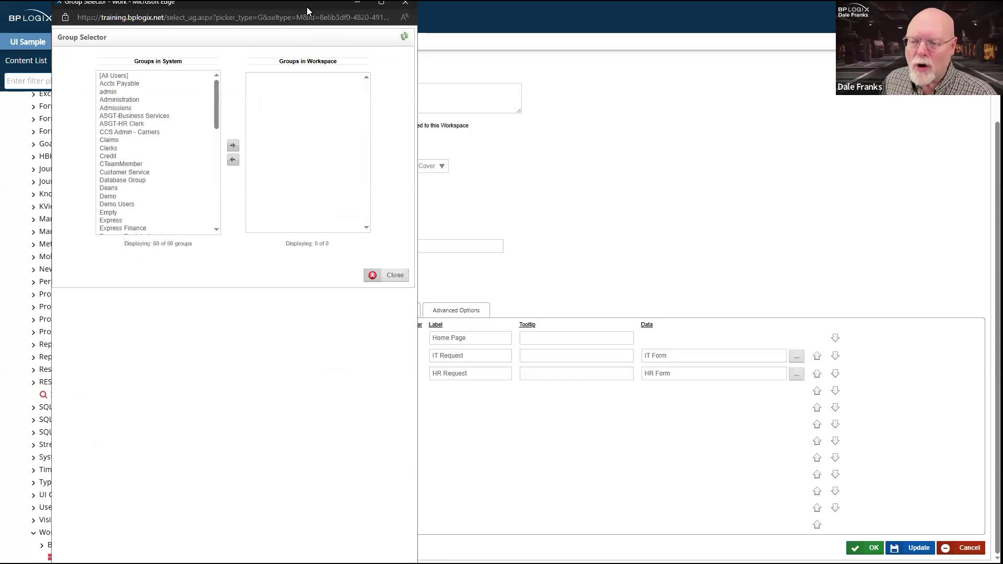
{"action": "left_click_drag", "start_coordinate": [306, 7], "coordinate": [702, 58]}
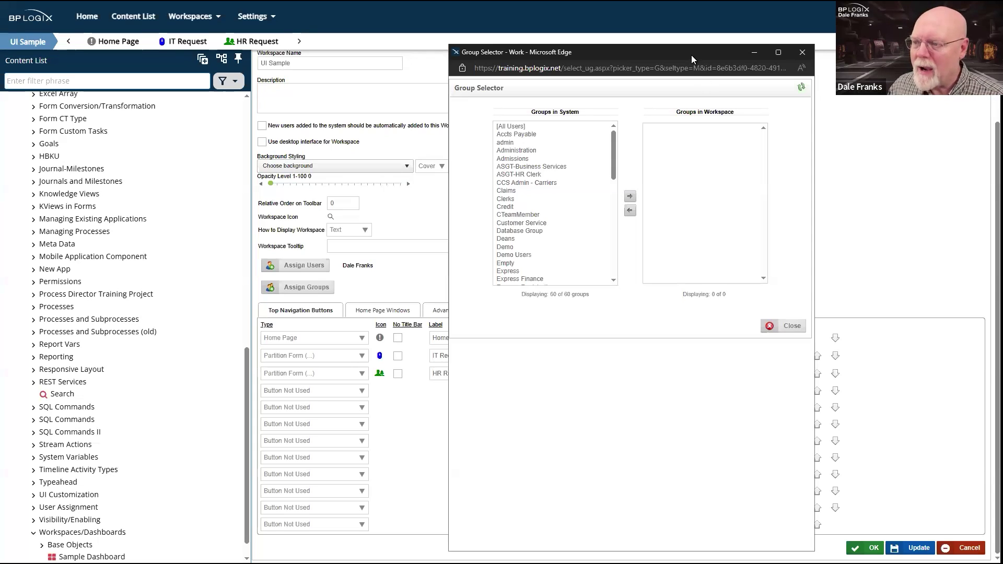
{"action": "left_click_drag", "start_coordinate": [694, 52], "coordinate": [786, 58]}
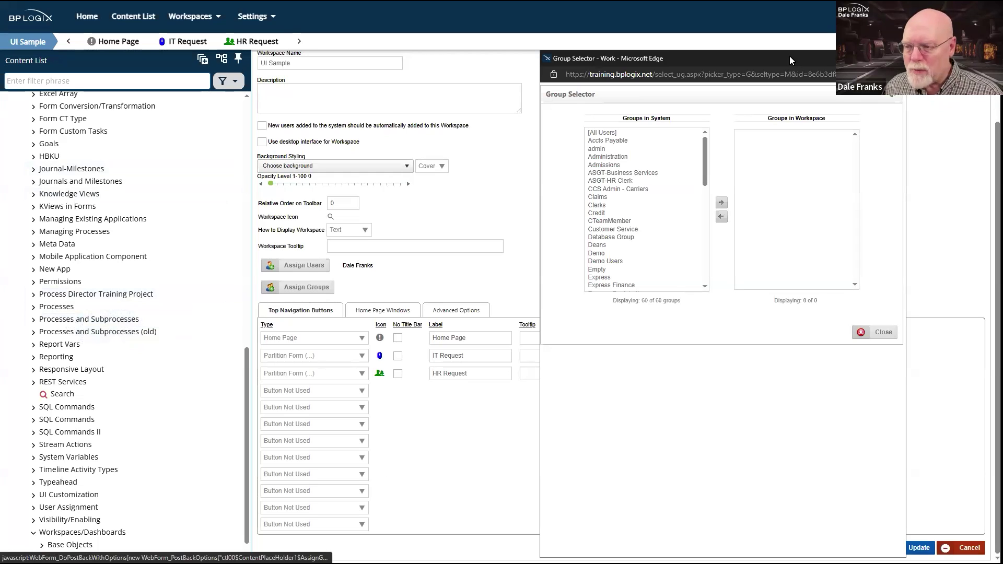
{"action": "left_click", "coordinate": [894, 58]}
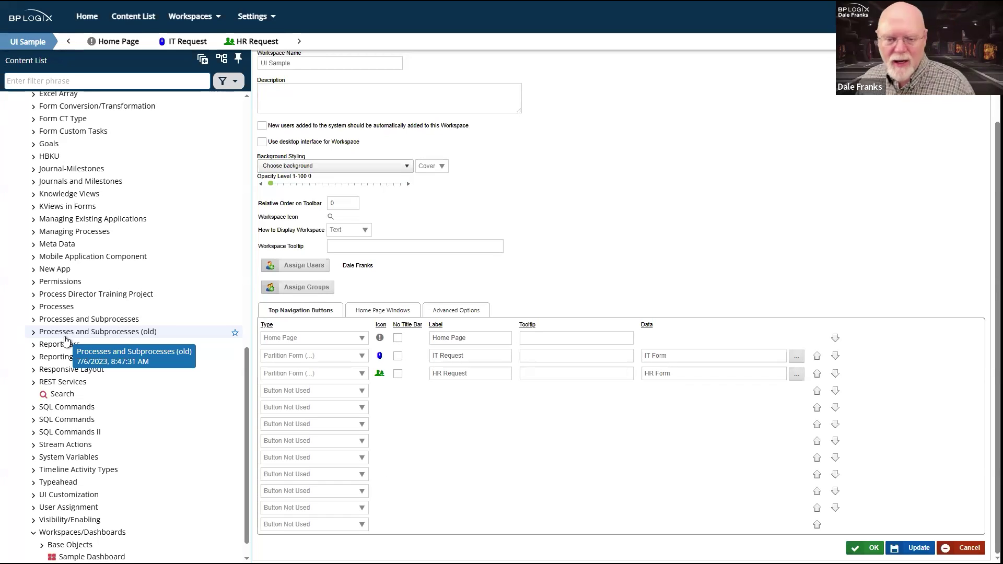
Step: Add the HR group to the UI Sample workspace through Assign Groups, then close the picker
{"action": "left_click", "coordinate": [320, 290]}
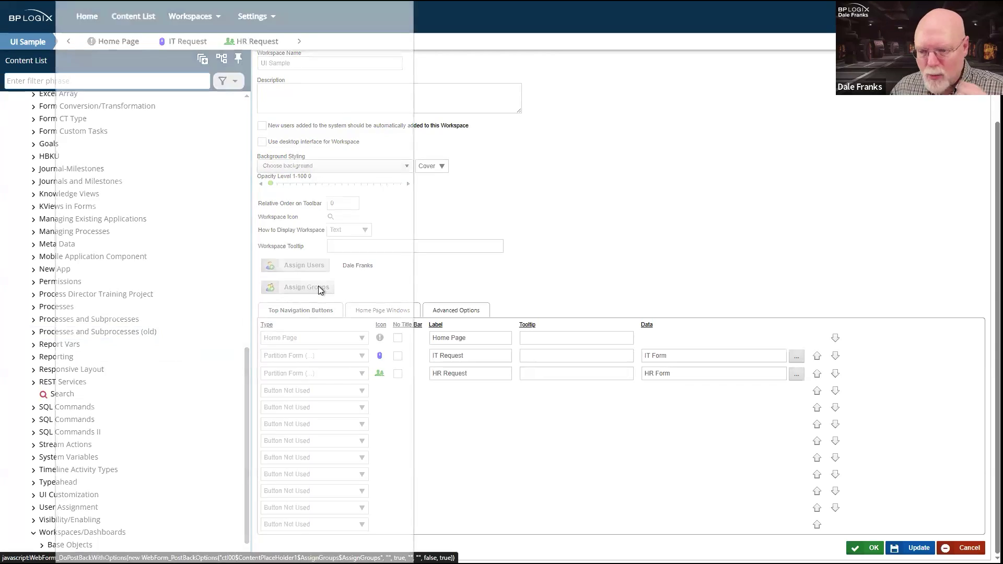
{"action": "scroll", "coordinate": [164, 137], "scroll_direction": "down", "scroll_amount": 4}
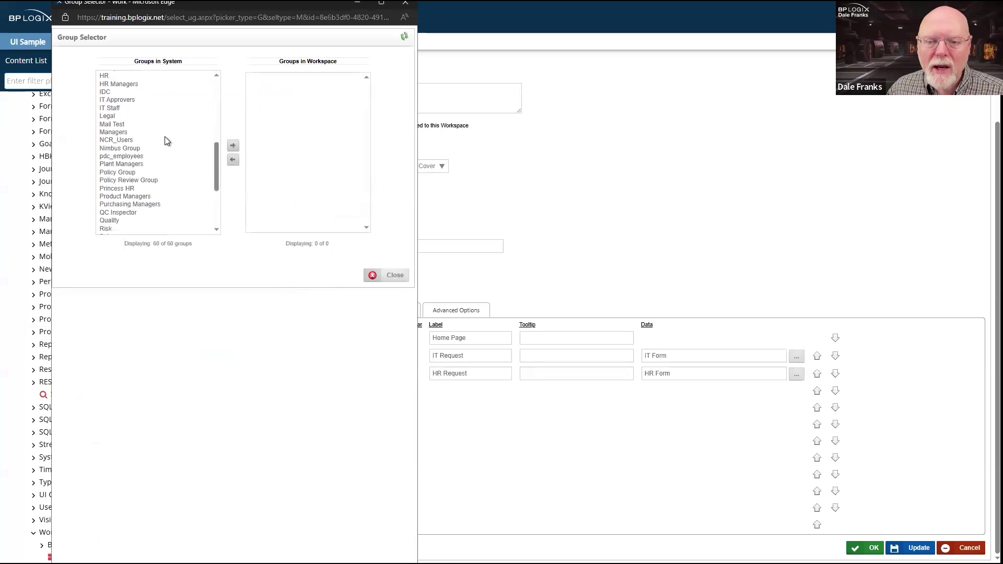
{"action": "double_click", "coordinate": [104, 78]}
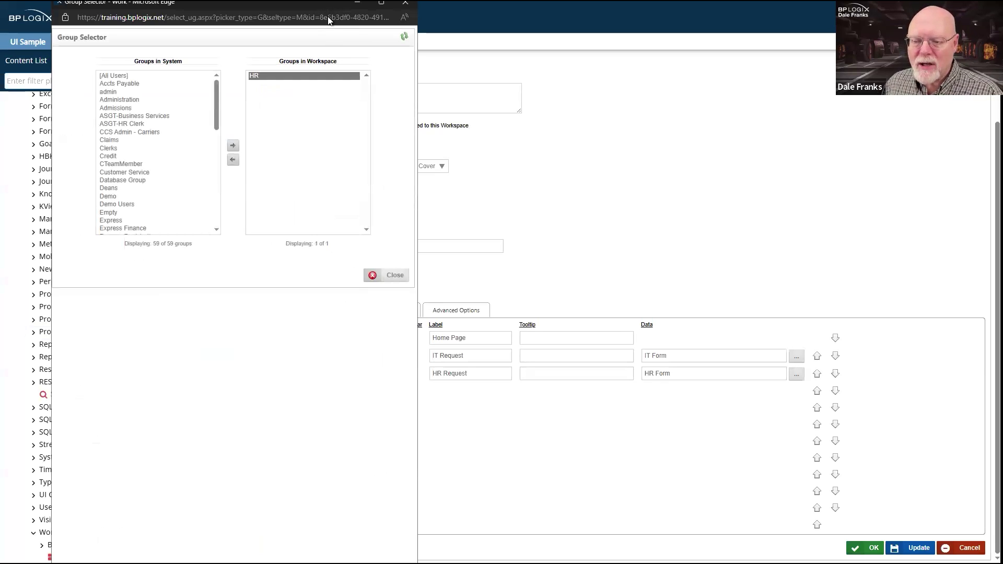
{"action": "left_click_drag", "start_coordinate": [319, 5], "coordinate": [832, 89]}
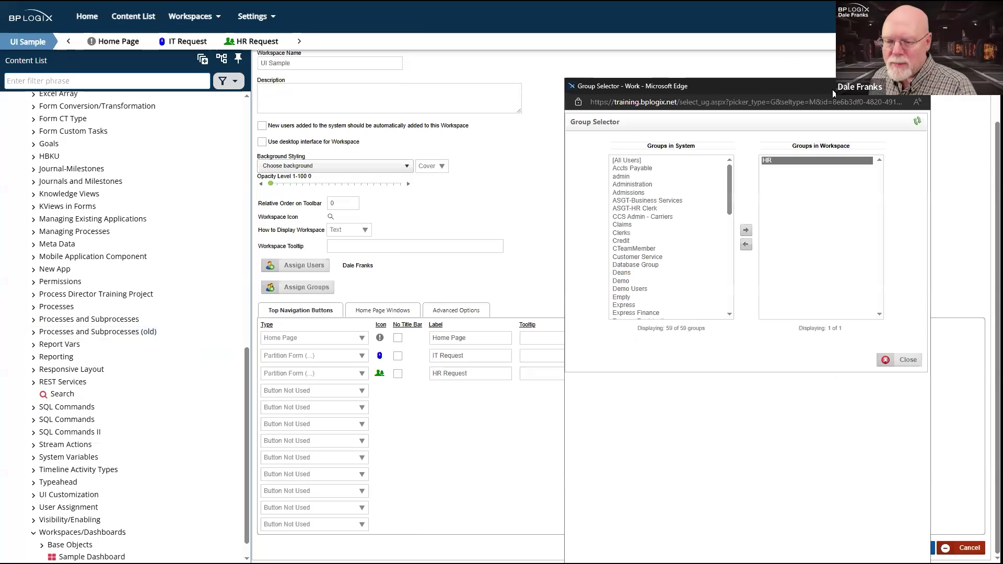
{"action": "left_click", "coordinate": [904, 360]}
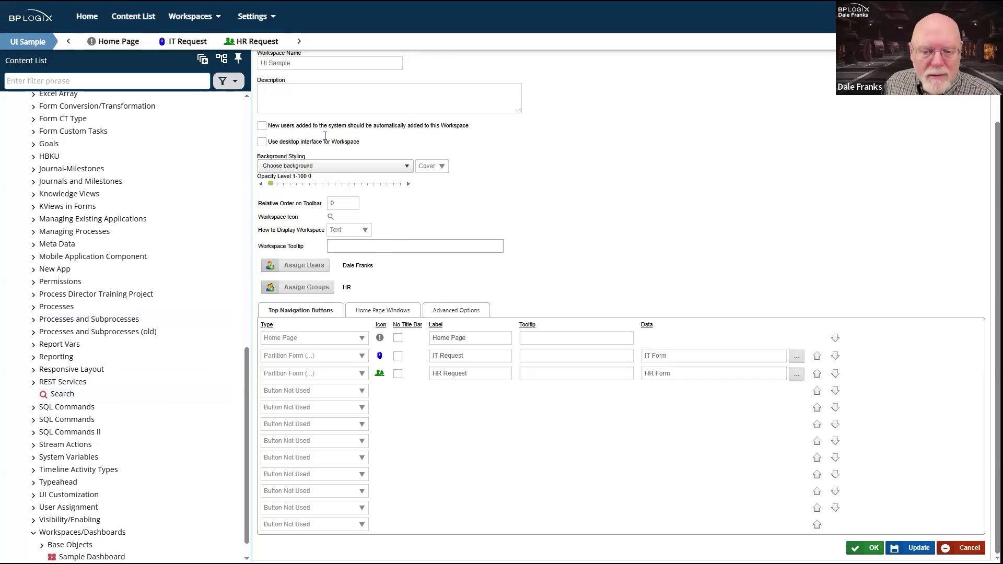
Step: From the Content List, go to Settings > Configuration and edit the User Profile workspace
{"action": "left_click", "coordinate": [135, 21]}
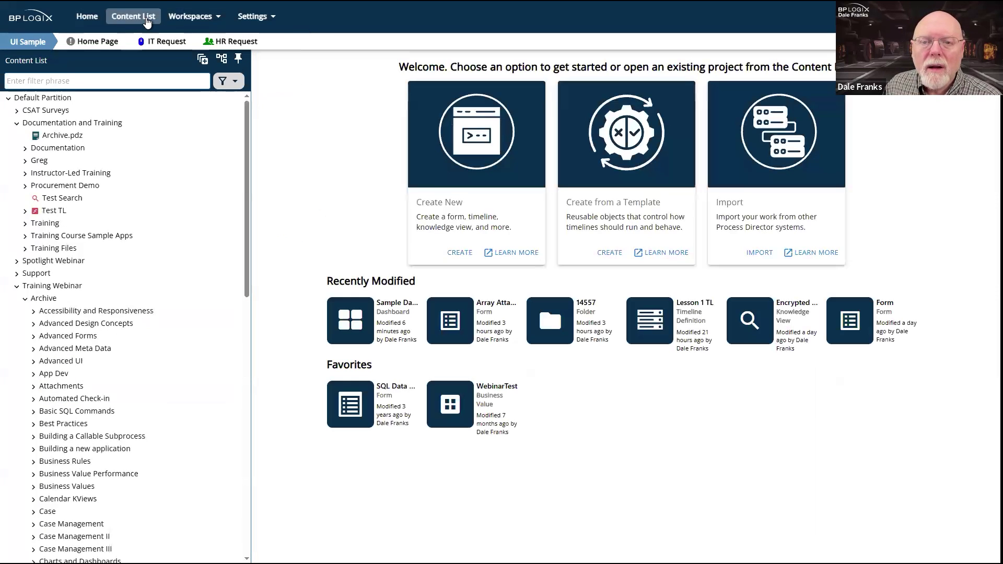
{"action": "left_click", "coordinate": [256, 21]}
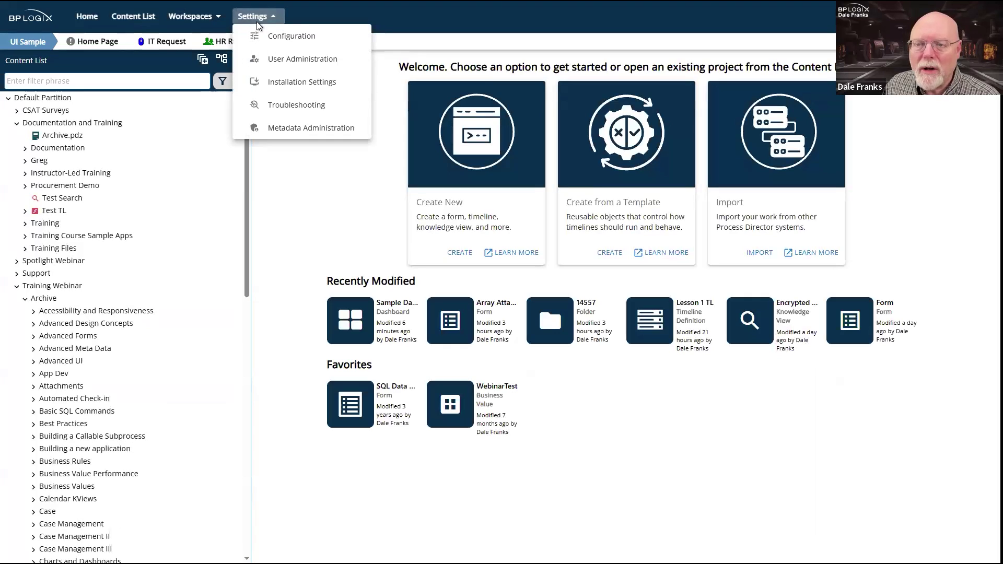
{"action": "left_click", "coordinate": [298, 36]}
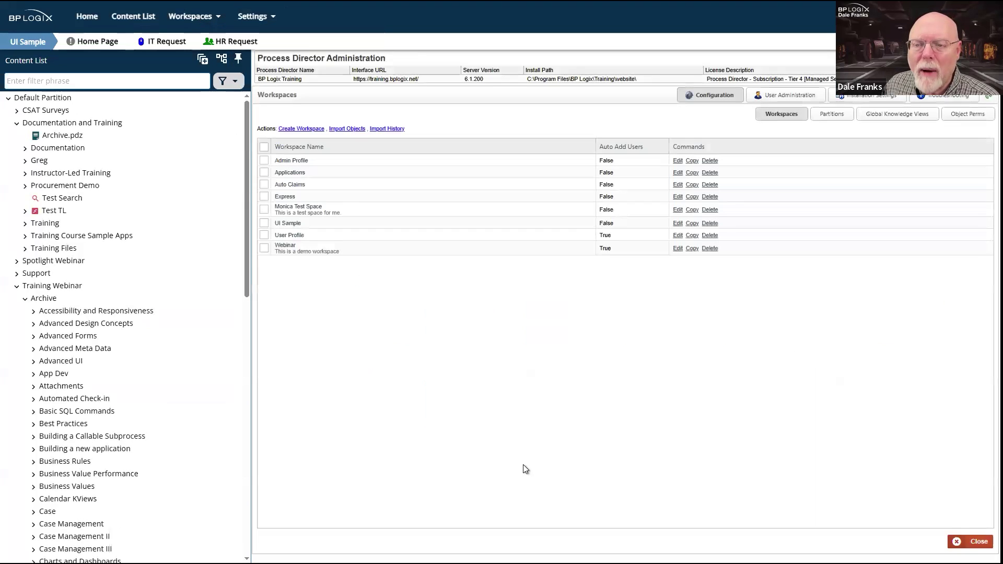
{"action": "left_click", "coordinate": [290, 235]}
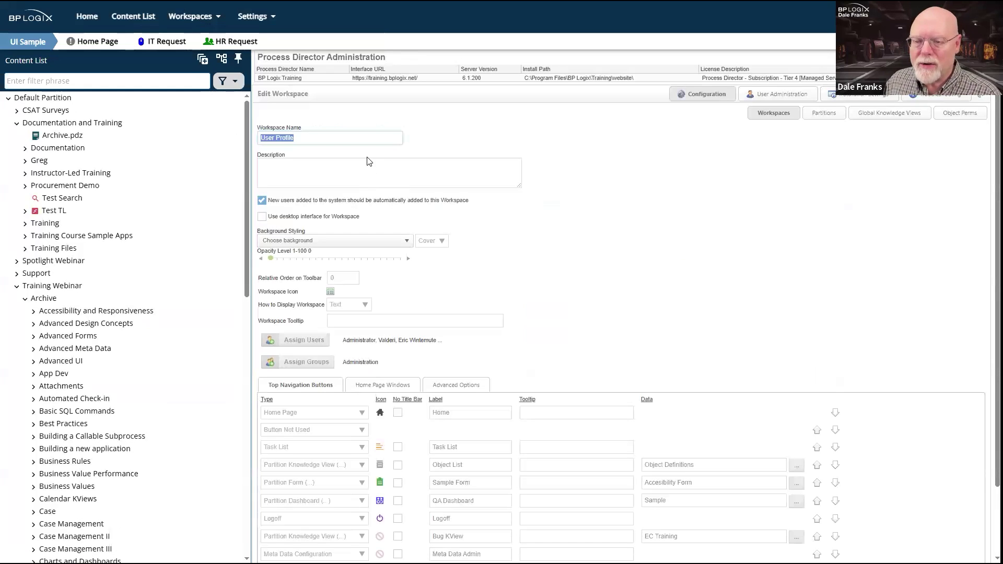
{"action": "scroll", "coordinate": [449, 393], "scroll_direction": "down", "scroll_amount": 2}
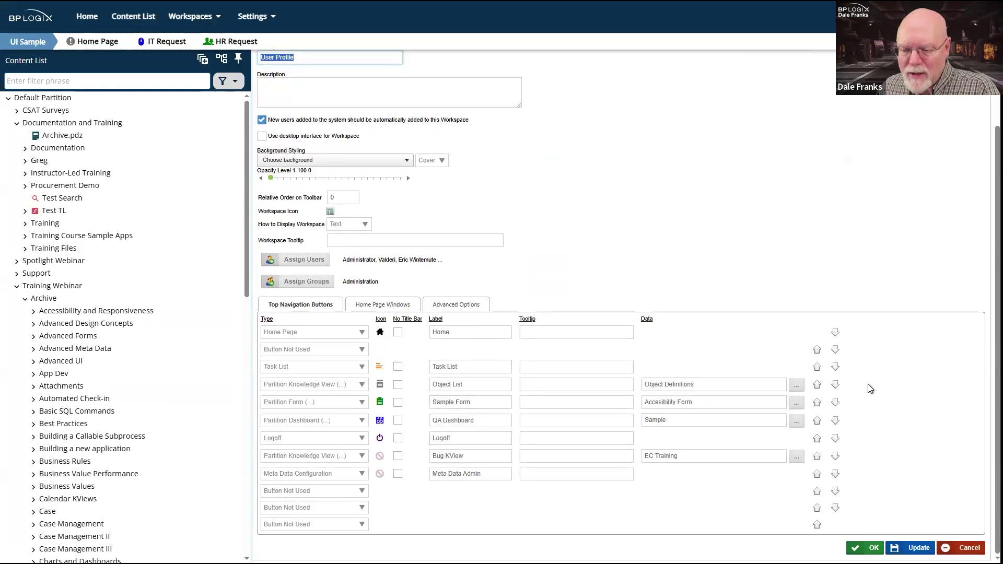
Step: Make the second top navigation button a Partition Dashboard with label and tooltip 'IT/HR Requests'
{"action": "left_click", "coordinate": [364, 350]}
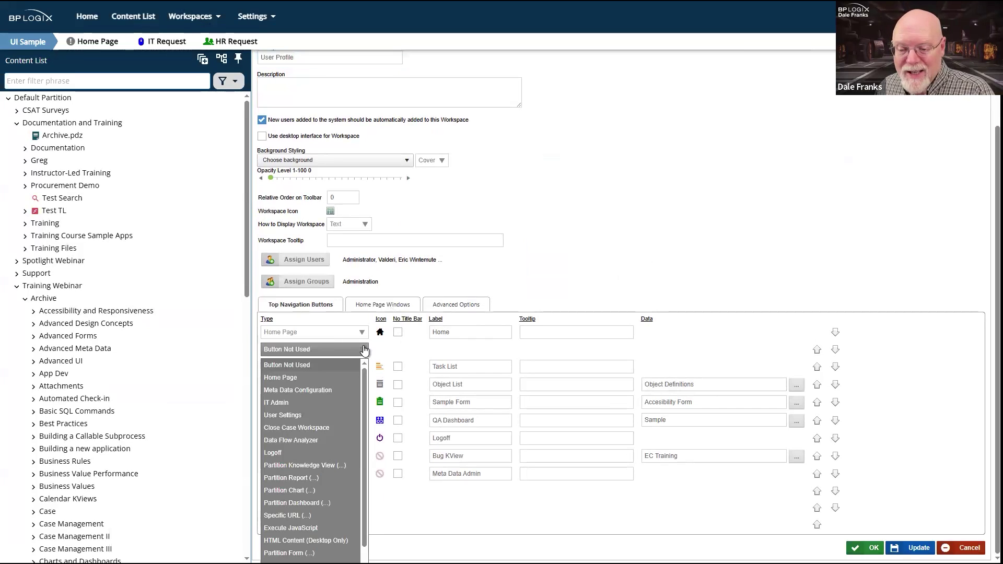
{"action": "left_click", "coordinate": [303, 504]}
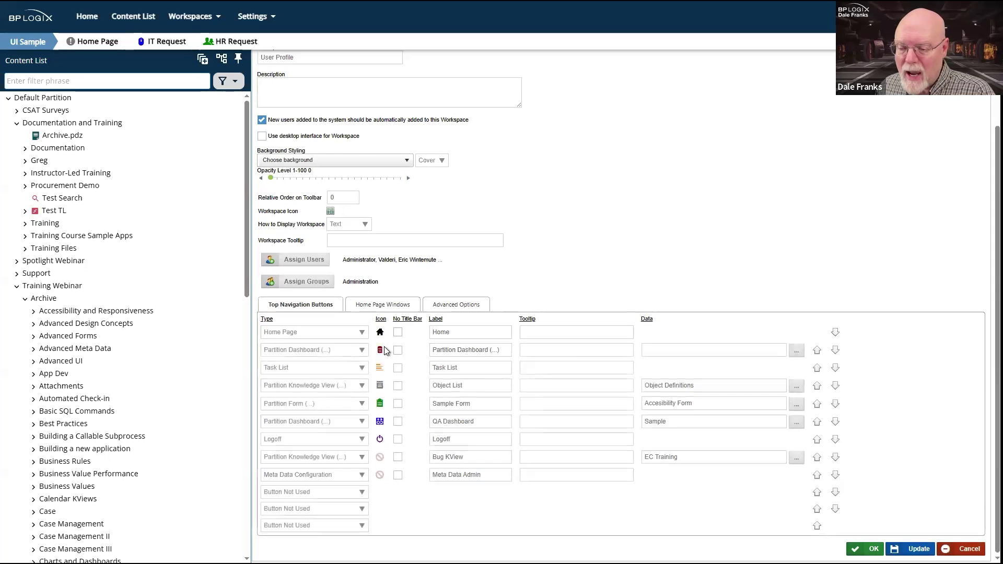
{"action": "triple_click", "coordinate": [508, 351]}
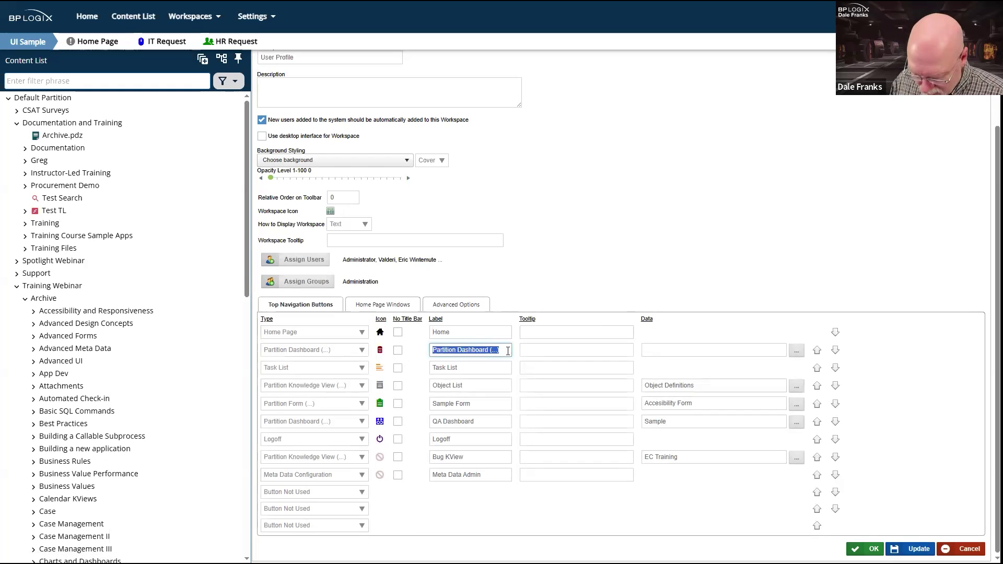
{"action": "key", "text": "BackSpace"}
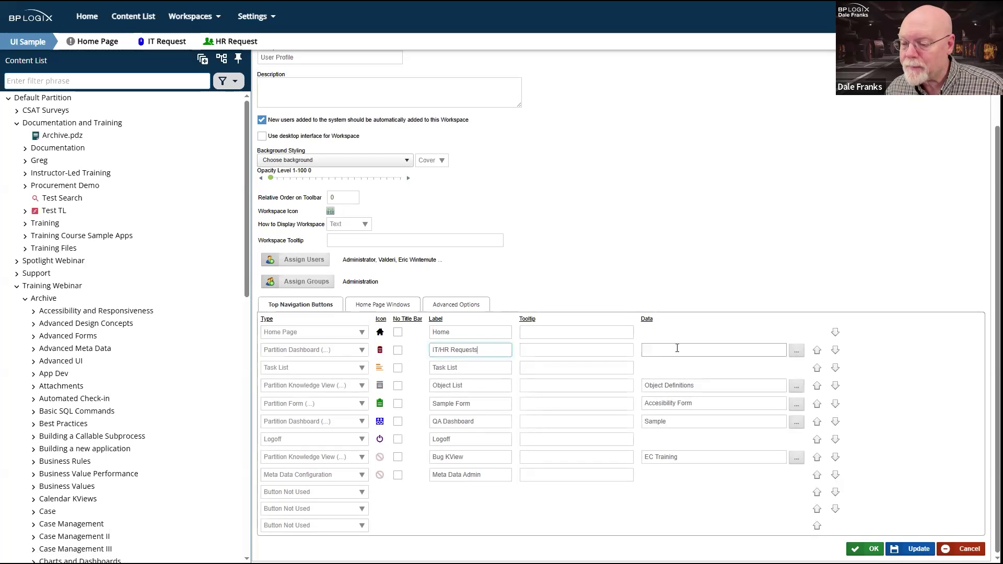
{"action": "left_click", "coordinate": [564, 350]}
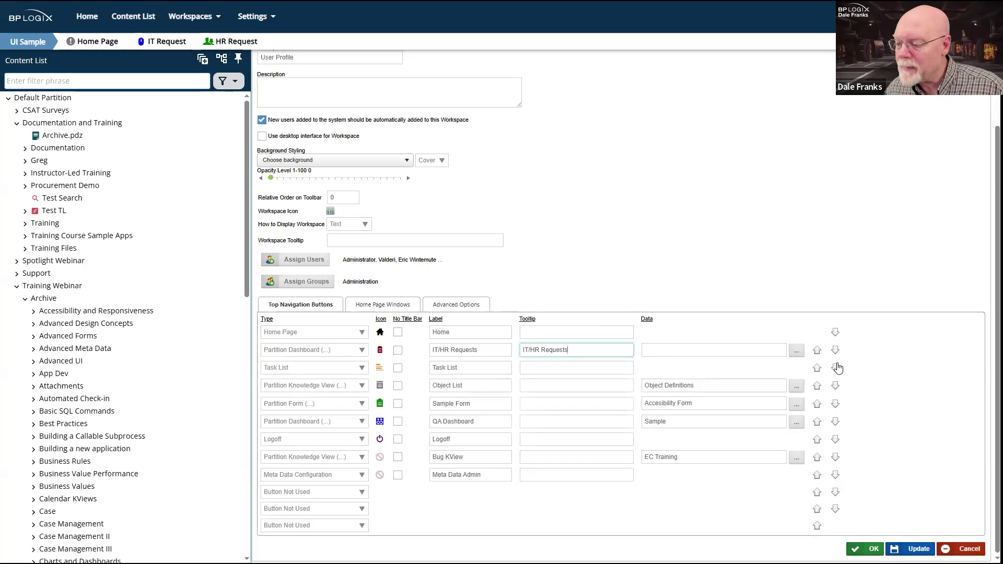
{"action": "left_click", "coordinate": [798, 352]}
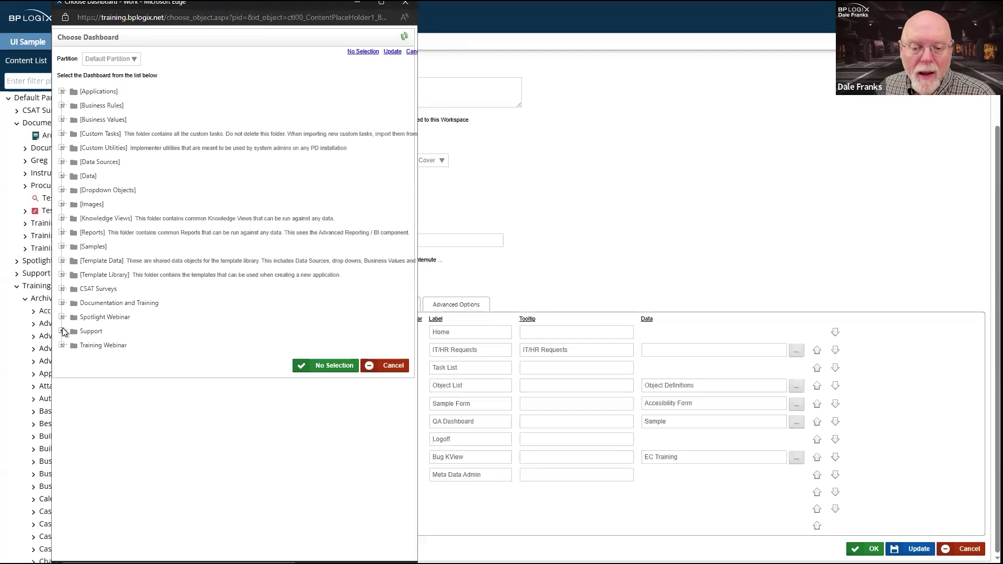
Step: Link IT/HR Requests to Training Webinar > Archive > Advanced UI > Completed App > UI Elements > Main, and update
{"action": "left_click", "coordinate": [61, 345]}
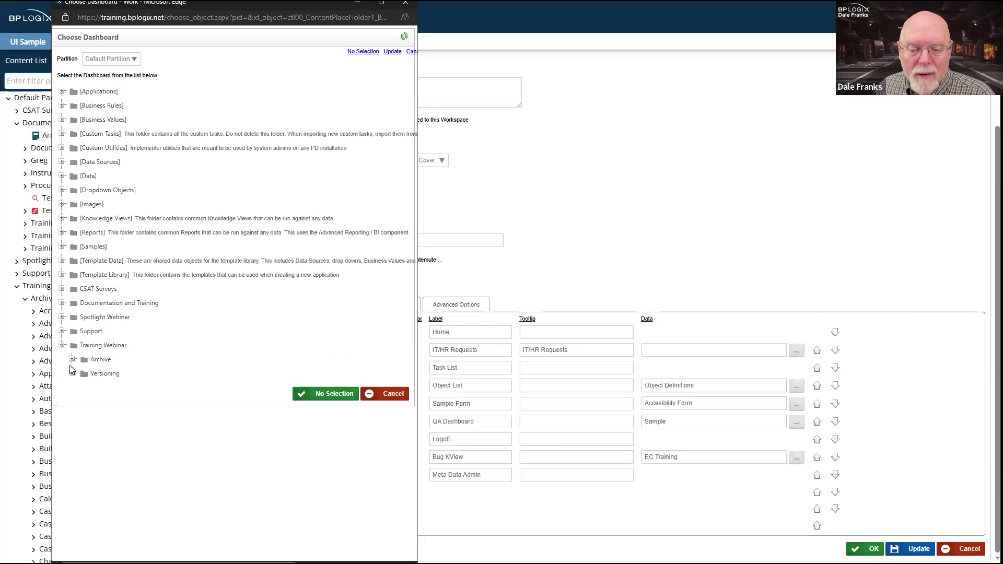
{"action": "left_click", "coordinate": [73, 359]}
{"action": "scroll", "coordinate": [102, 377], "scroll_direction": "down", "scroll_amount": 2}
{"action": "scroll", "coordinate": [102, 378], "scroll_direction": "down", "scroll_amount": 5}
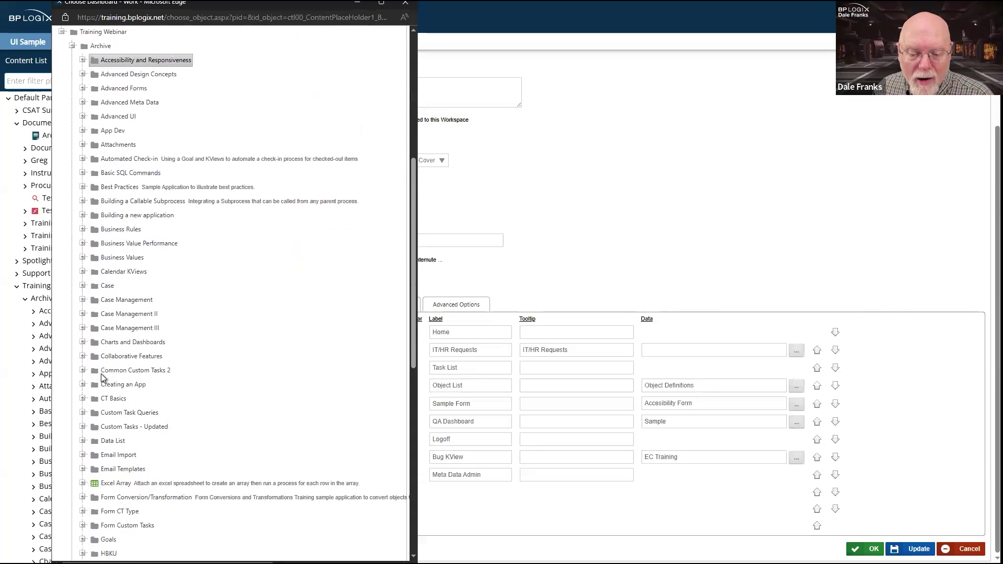
{"action": "left_click", "coordinate": [82, 117]}
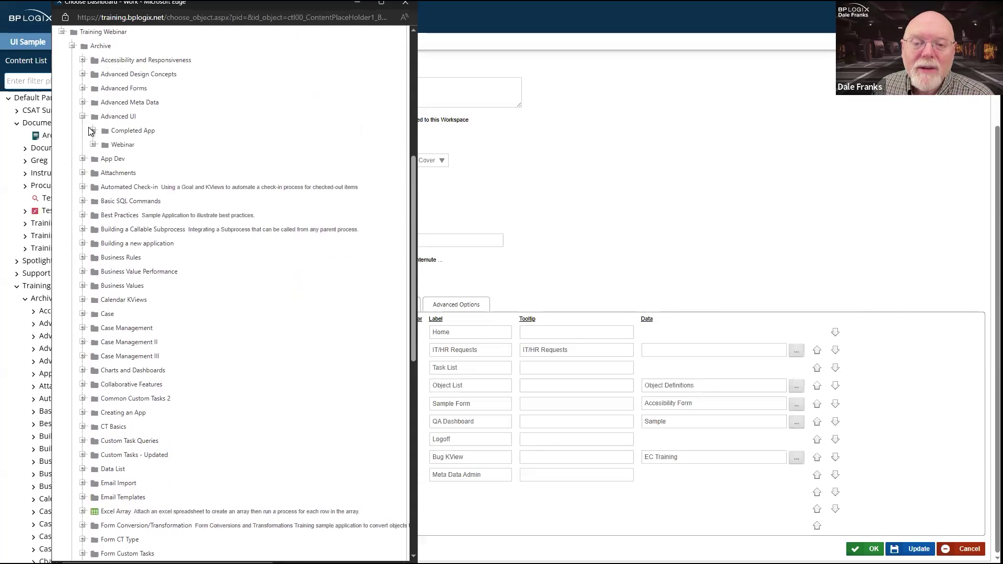
{"action": "left_click", "coordinate": [93, 131]}
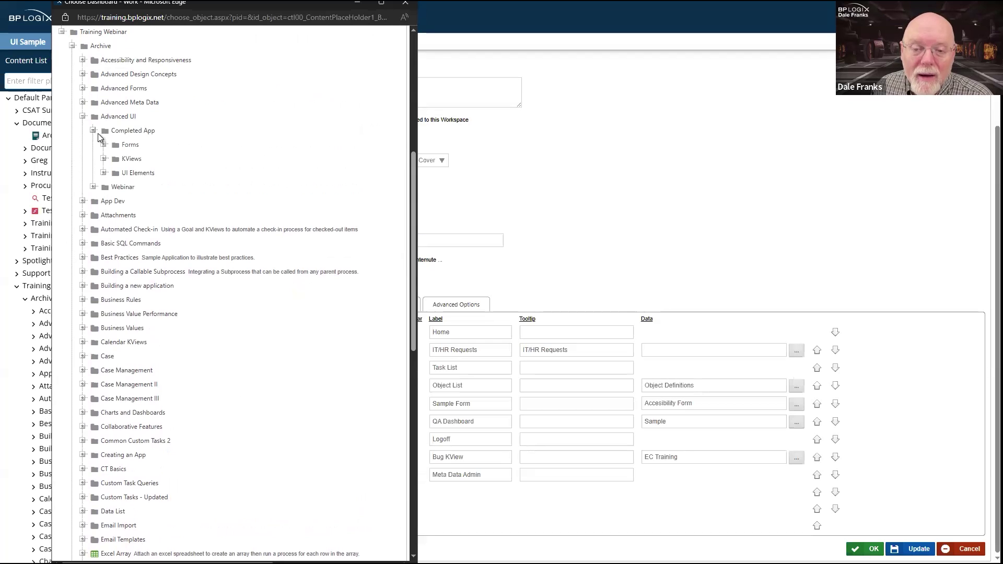
{"action": "left_click", "coordinate": [103, 173]}
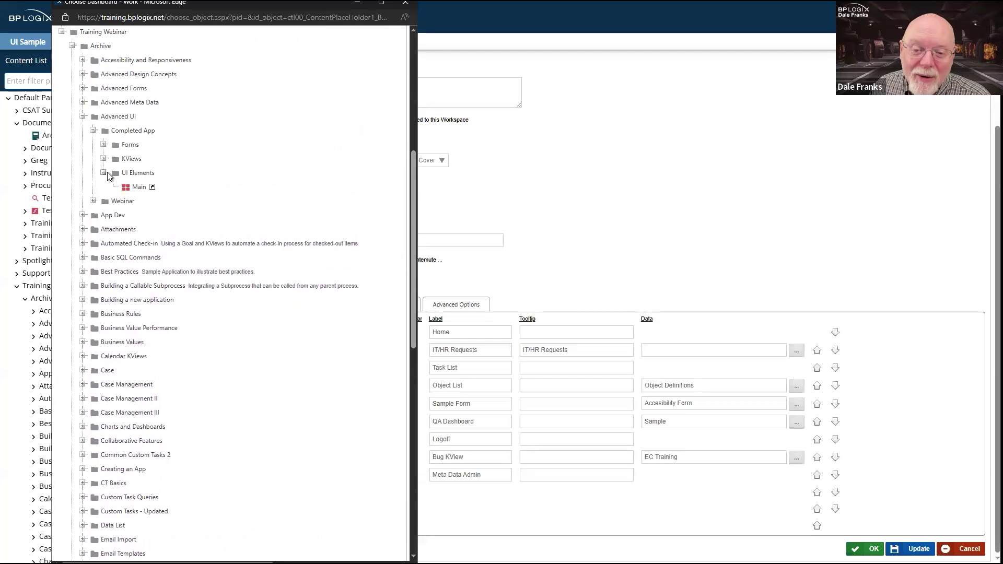
{"action": "left_click", "coordinate": [139, 189]}
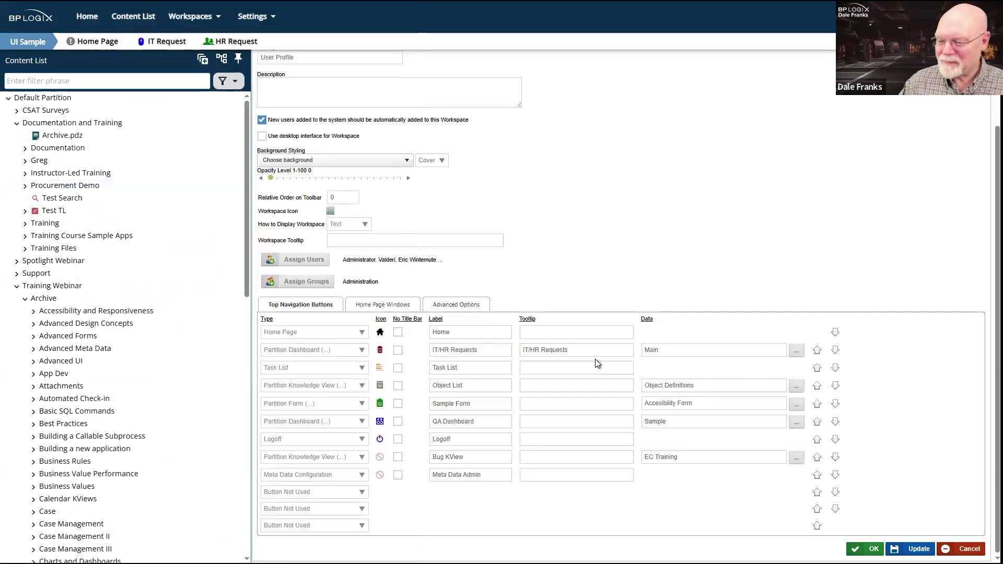
{"action": "left_click", "coordinate": [867, 548]}
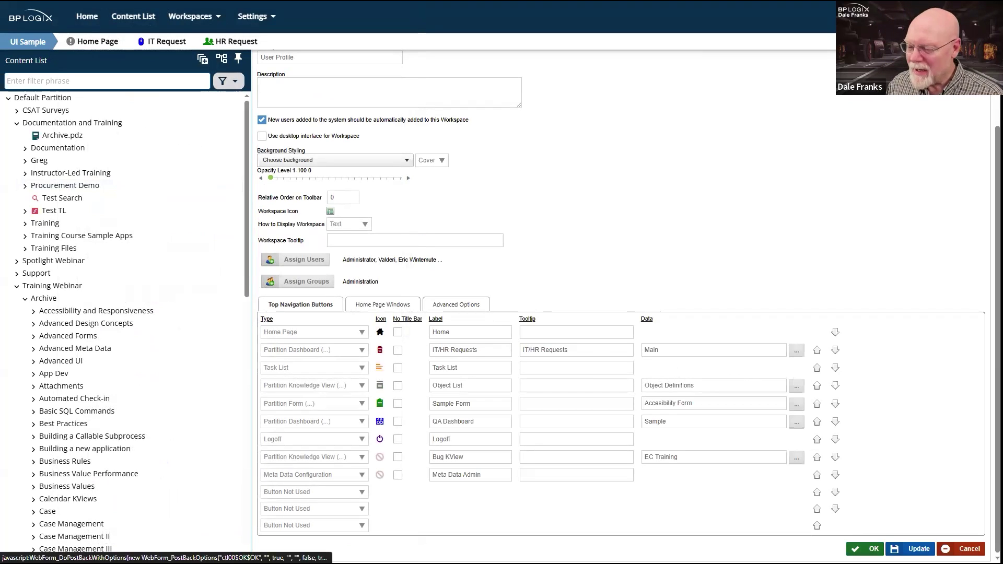
Step: Switch to the User Profile workspace and reload with F5 so the IT/HR Requests tab appears
{"action": "left_click", "coordinate": [213, 21]}
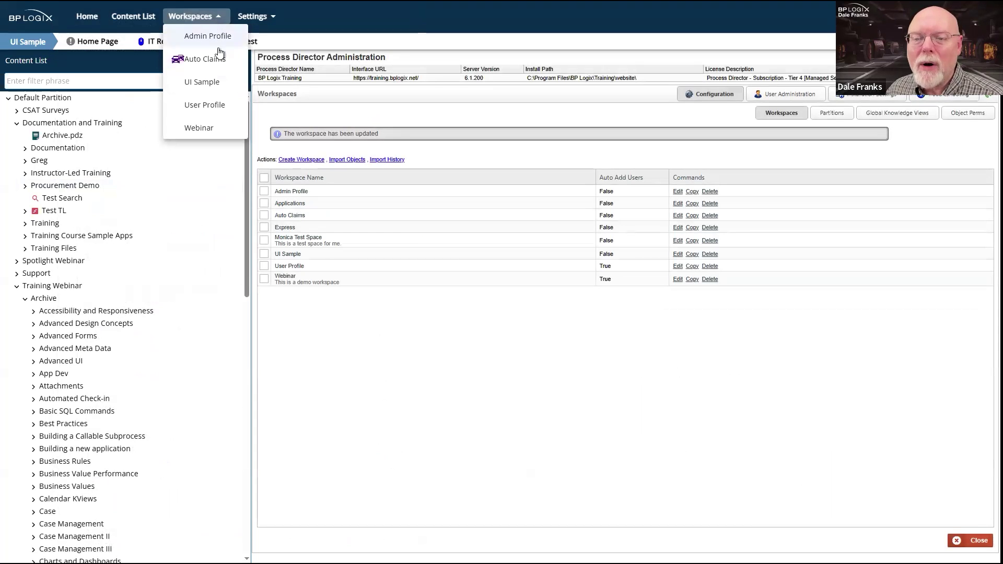
{"action": "left_click", "coordinate": [215, 103]}
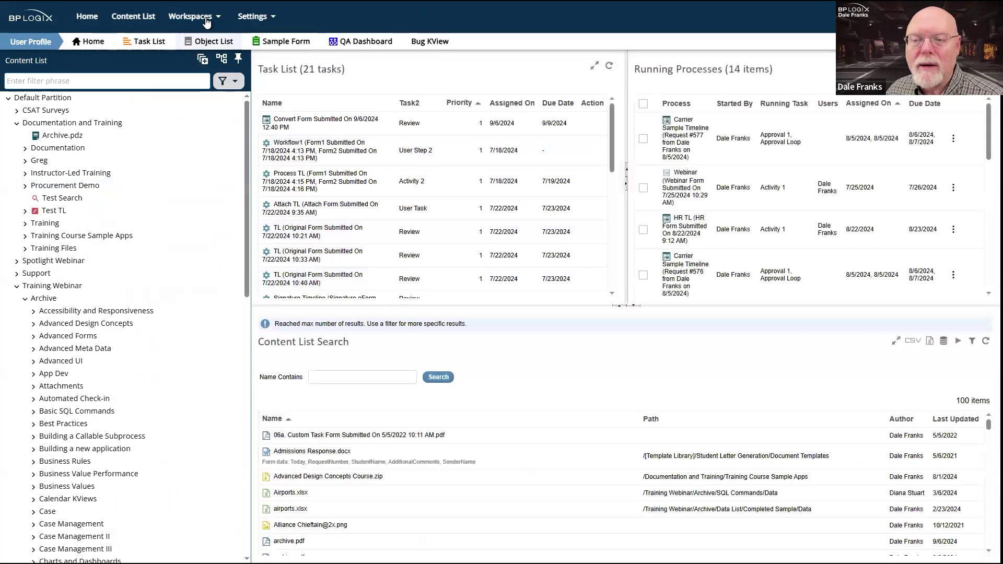
{"action": "key", "text": "F5"}
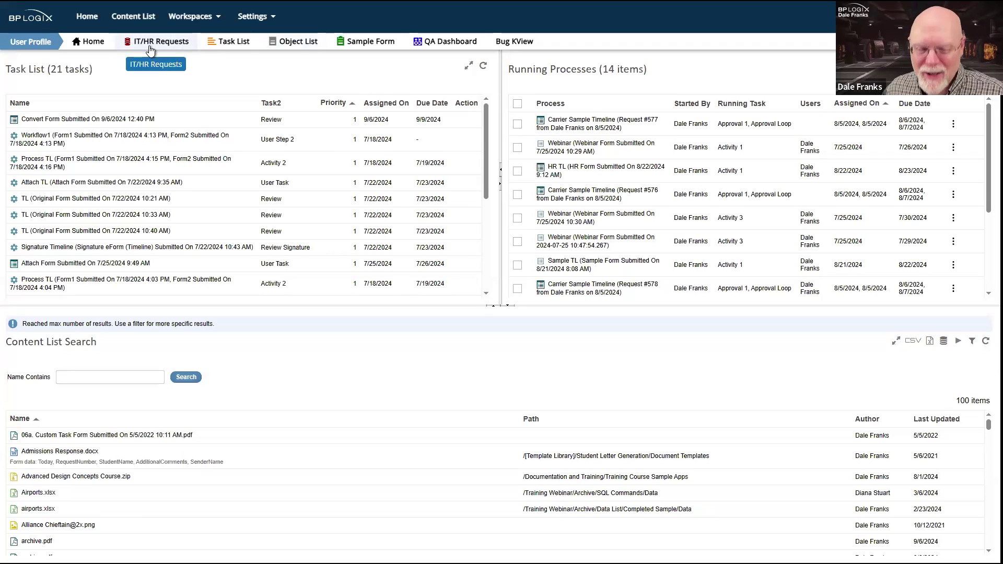
{"action": "left_click", "coordinate": [215, 20]}
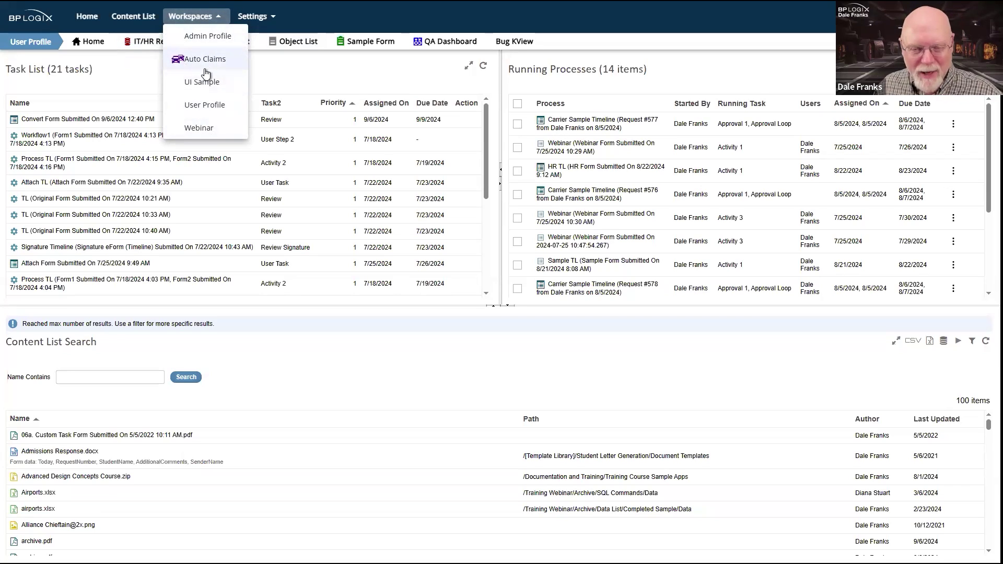
{"action": "left_click", "coordinate": [155, 70]}
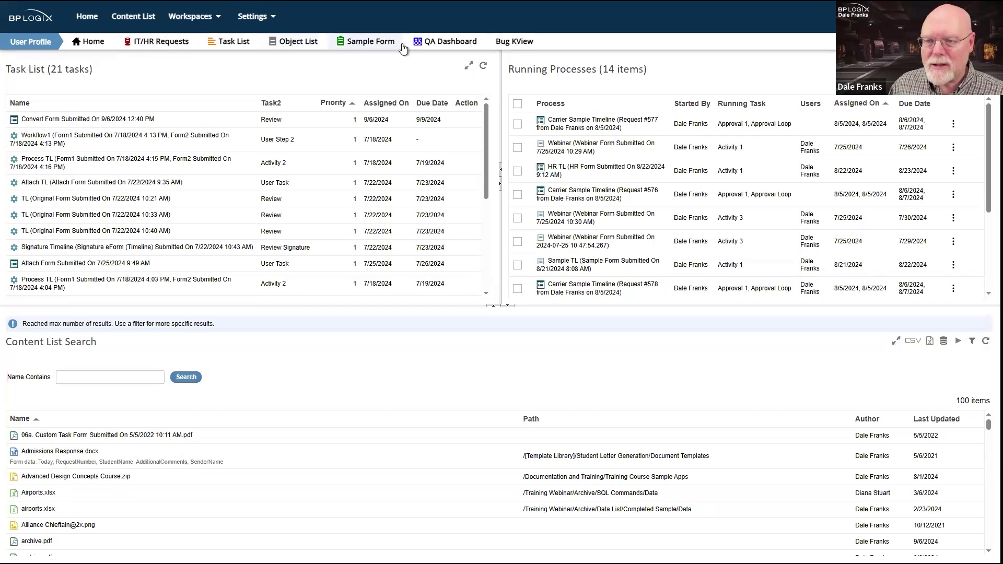
Step: Open the IT/HR Requests tab to show the Webinar Sample App dashboard, then glance at the Workspaces list
{"action": "left_click", "coordinate": [162, 42]}
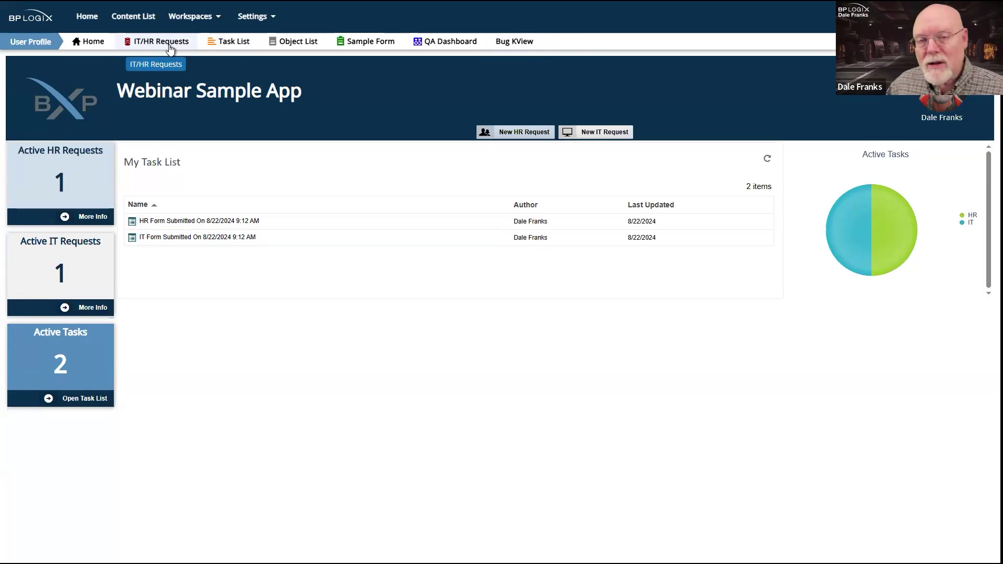
{"action": "left_click", "coordinate": [199, 17]}
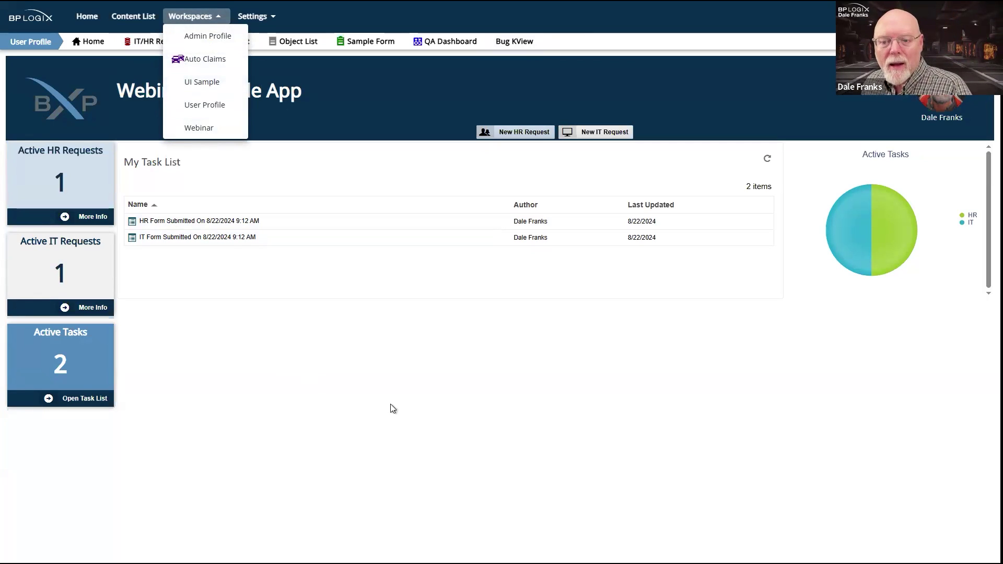
{"action": "left_click", "coordinate": [419, 421]}
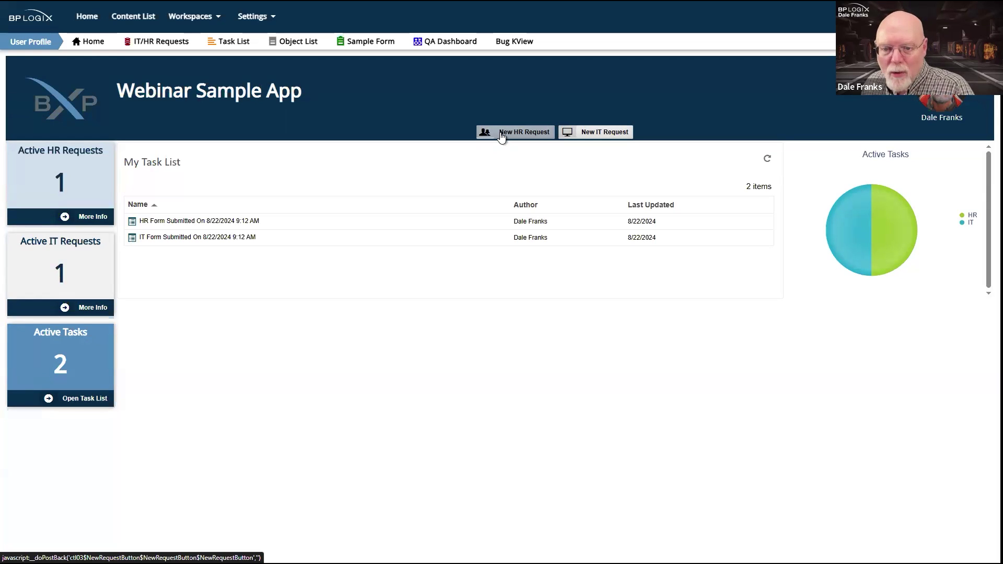
Step: Submit a new HR request from the dashboard and close its form
{"action": "left_click", "coordinate": [501, 134]}
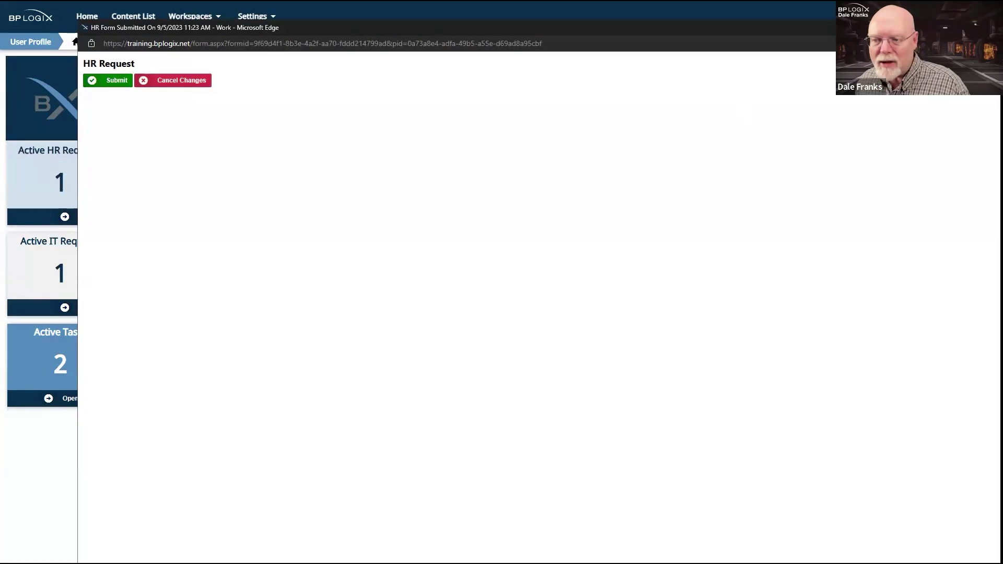
{"action": "left_click", "coordinate": [117, 80]}
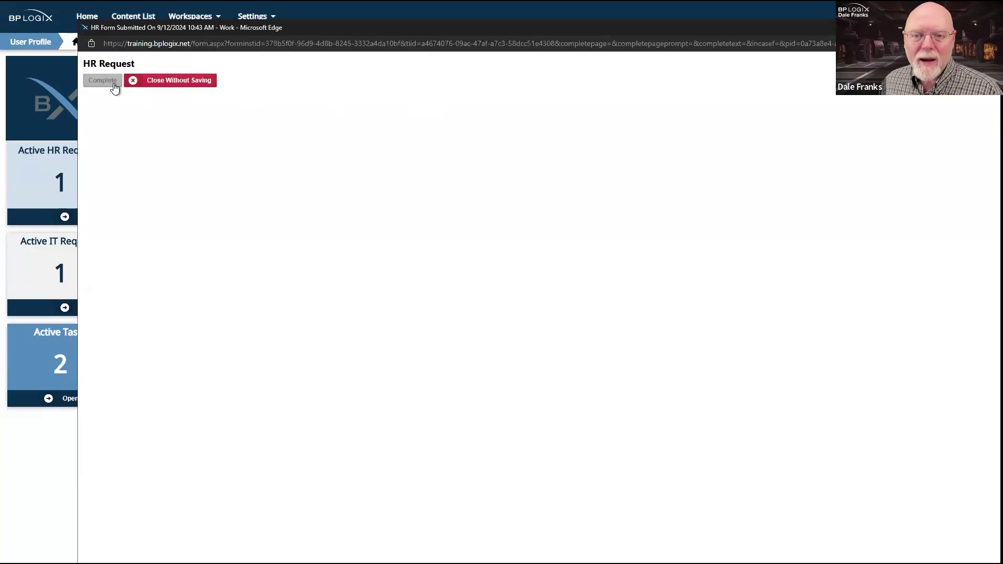
{"action": "left_click", "coordinate": [194, 82]}
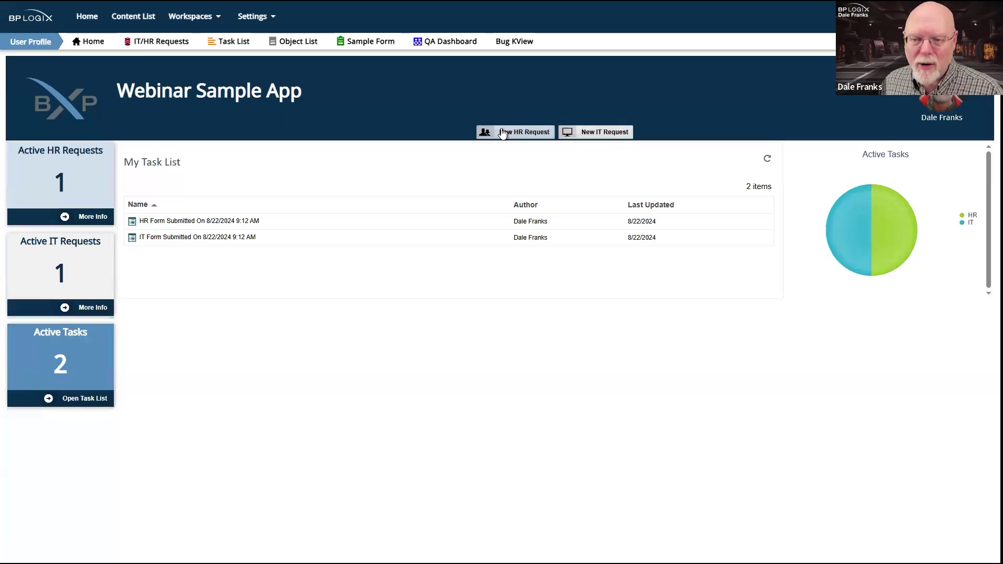
Step: Submit a new IT request, refresh the dashboard, and view the Active IT Requests list
{"action": "left_click", "coordinate": [600, 132]}
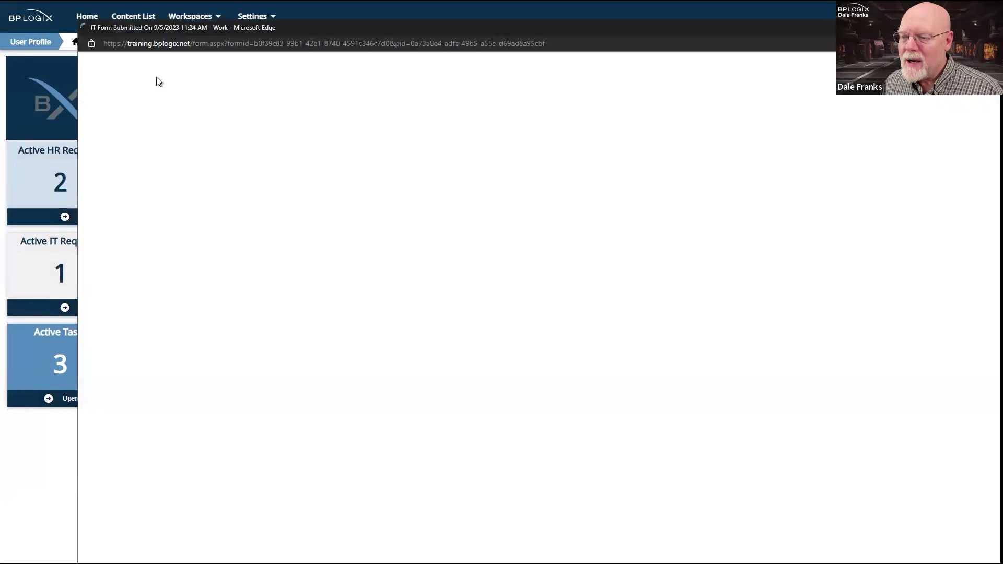
{"action": "left_click", "coordinate": [116, 80]}
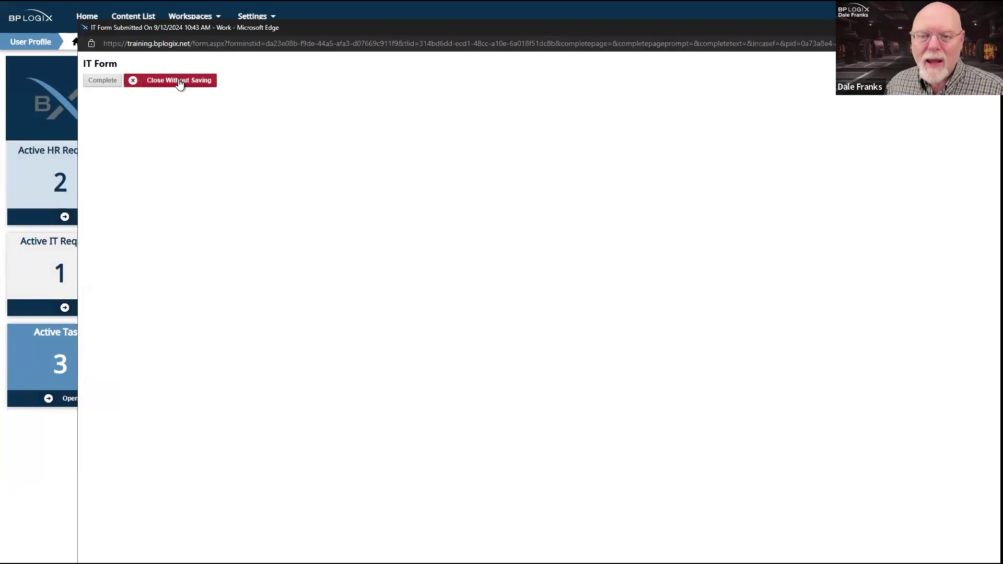
{"action": "left_click", "coordinate": [179, 83]}
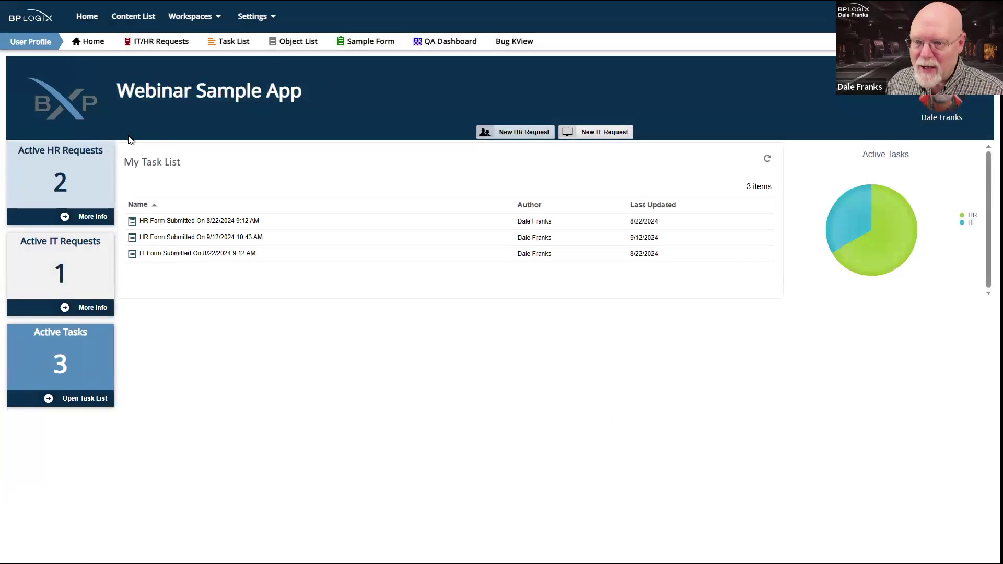
{"action": "left_click", "coordinate": [769, 159]}
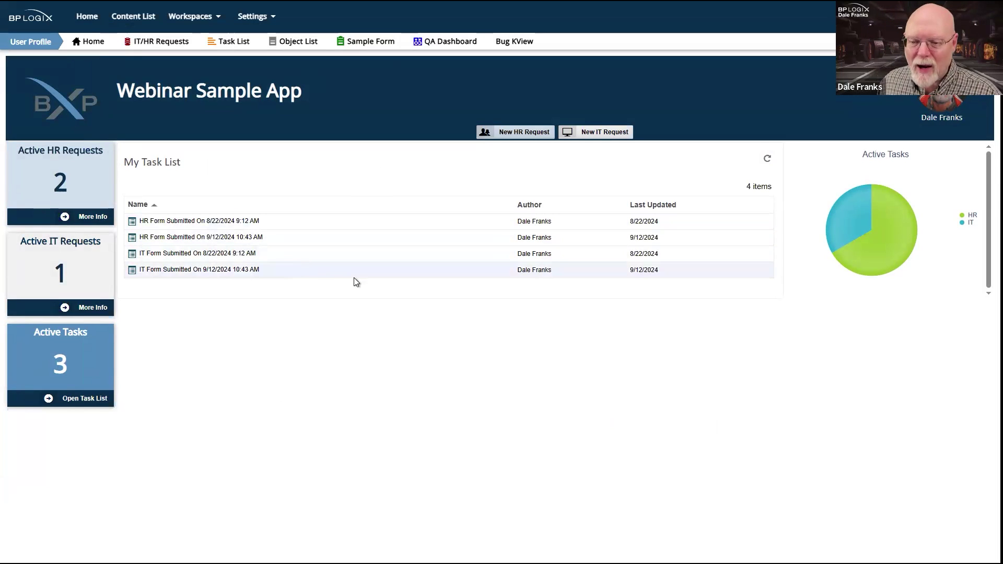
{"action": "left_click", "coordinate": [90, 309]}
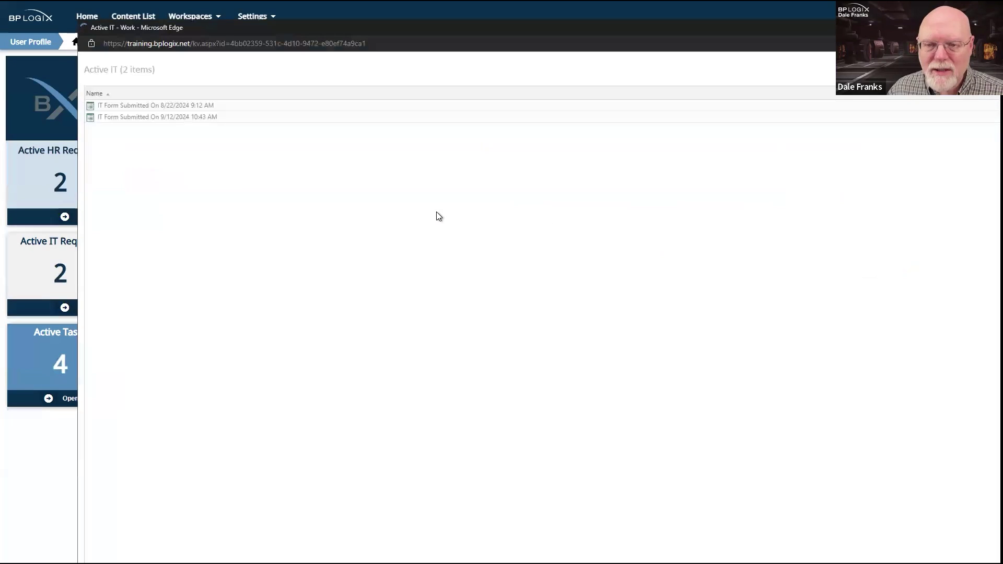